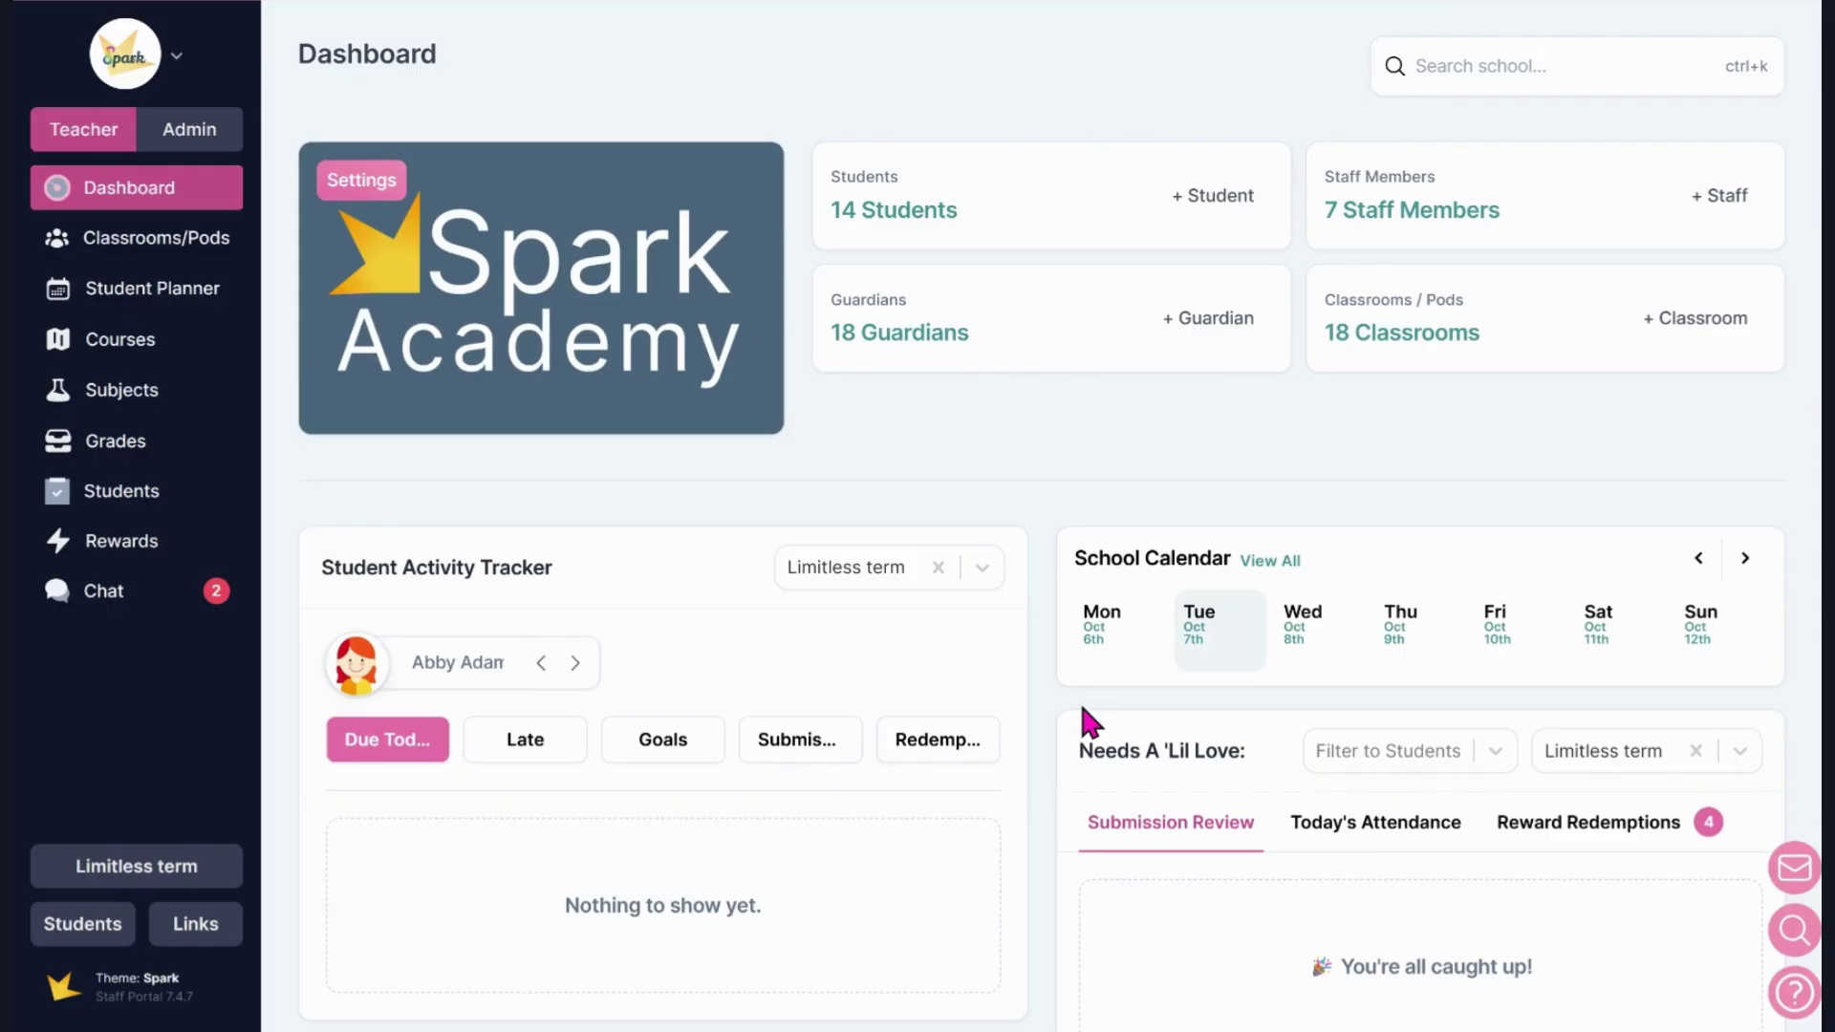
# Step: Look at the school calendar and the list of school terms in the admin area
pyautogui.click(158, 131)
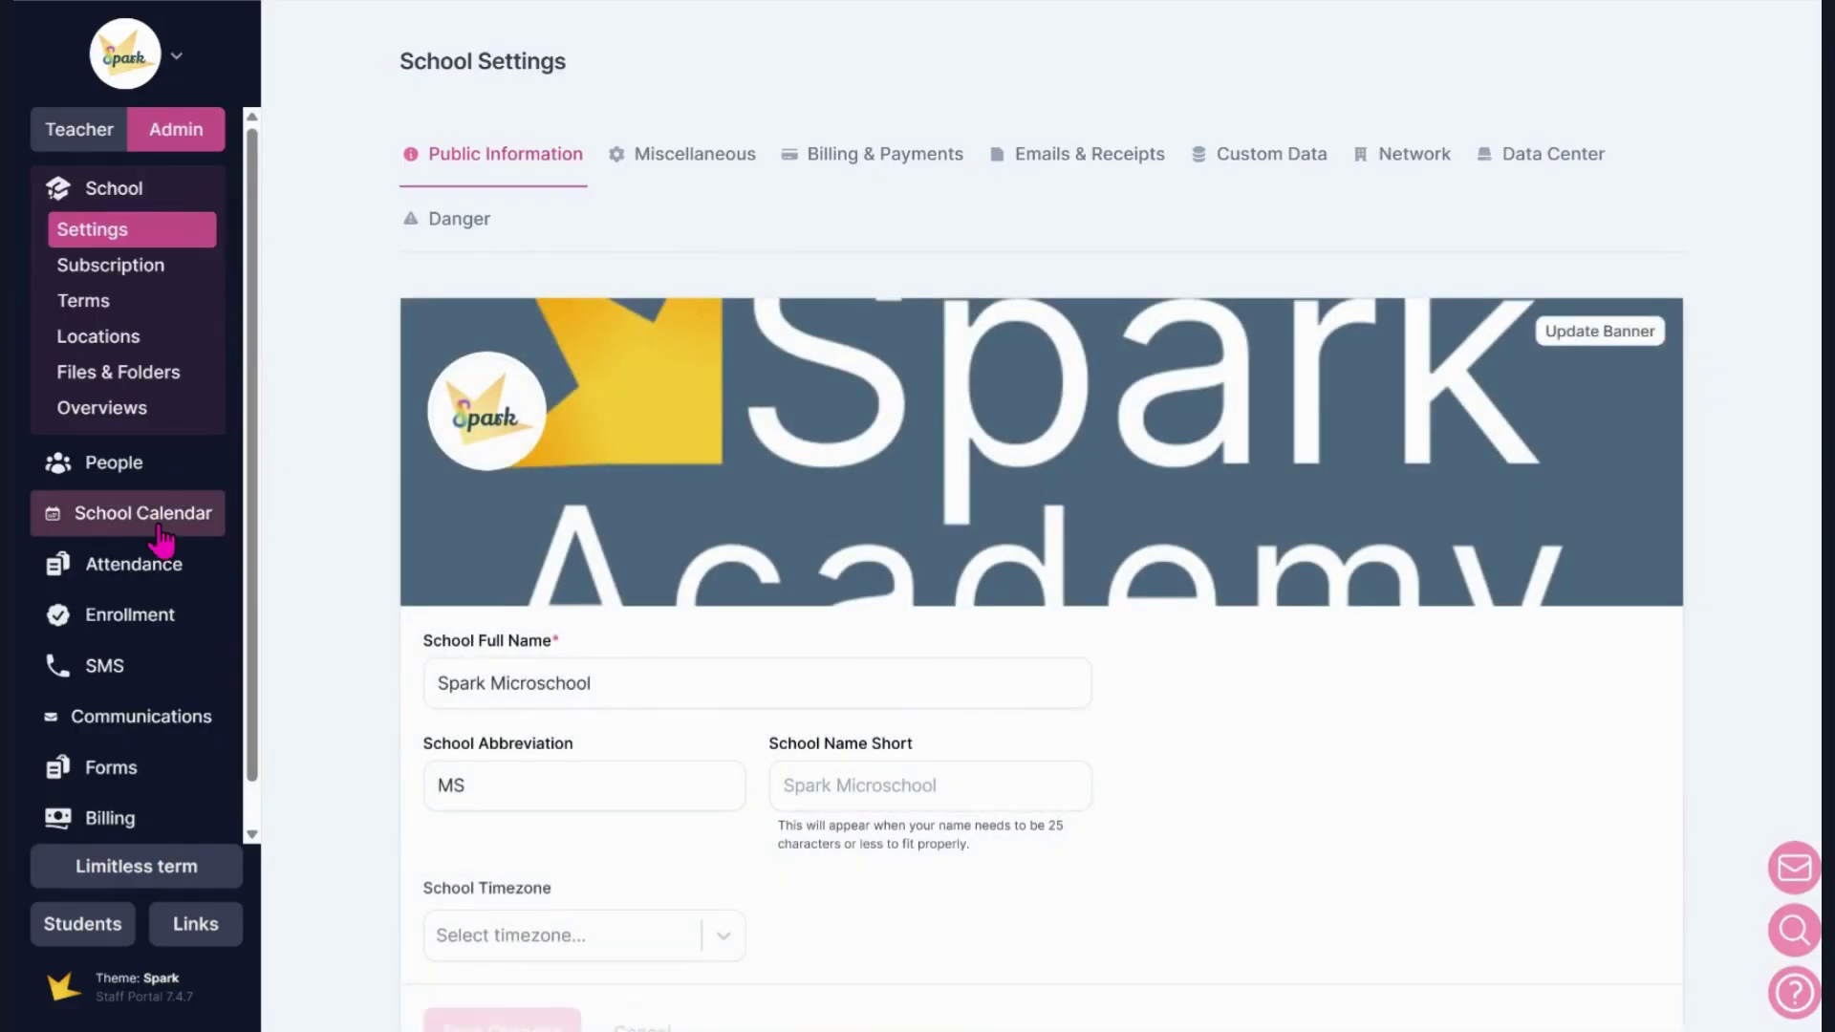
pyautogui.click(161, 532)
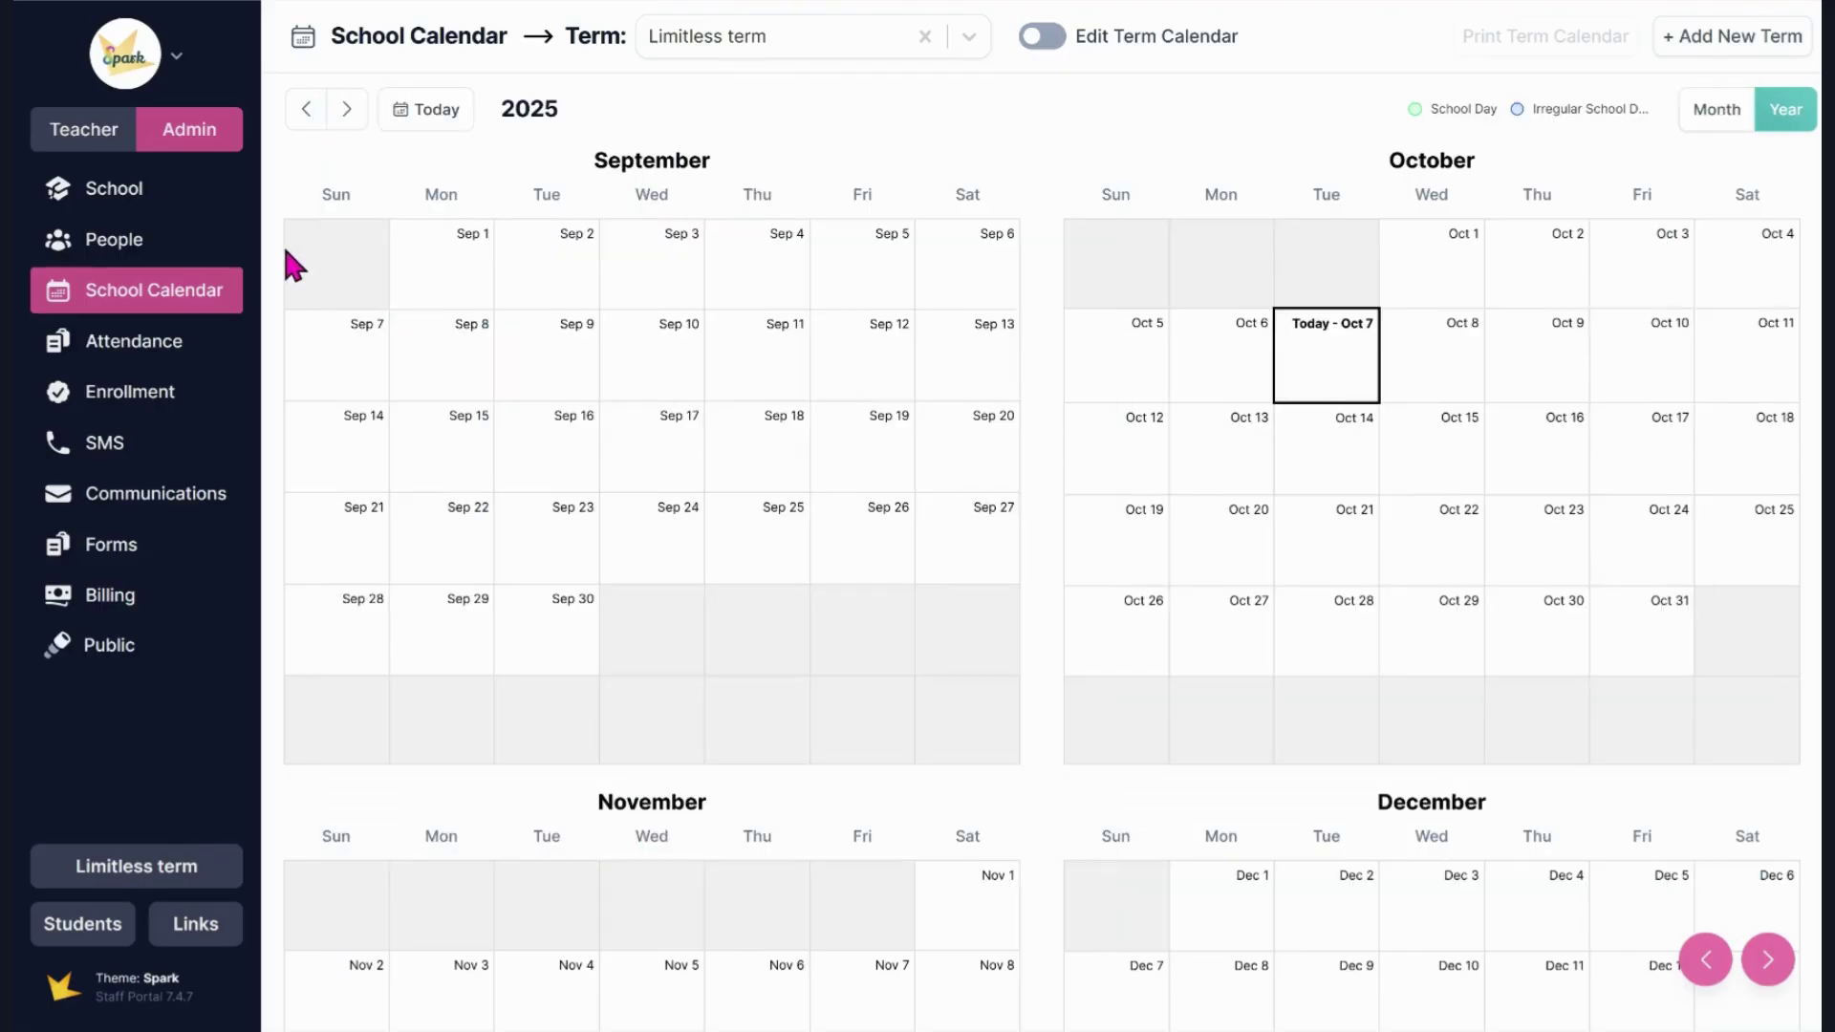
pyautogui.click(113, 196)
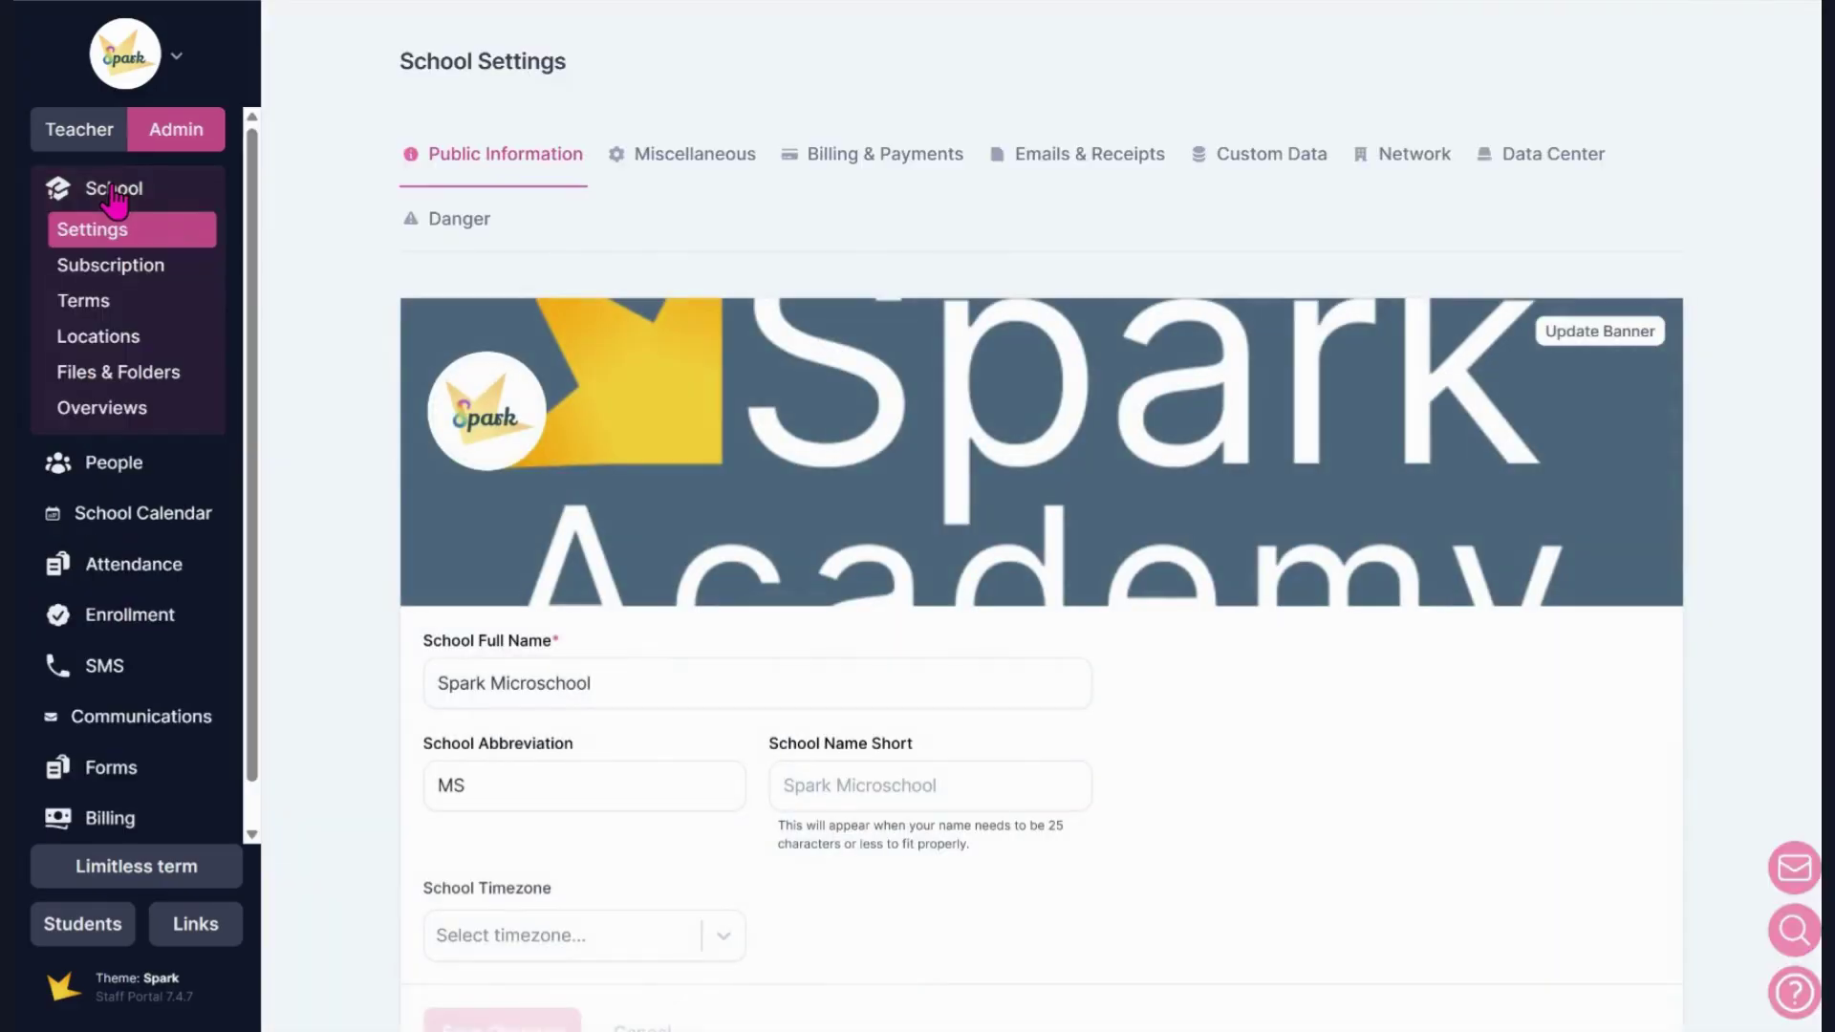
pyautogui.click(92, 307)
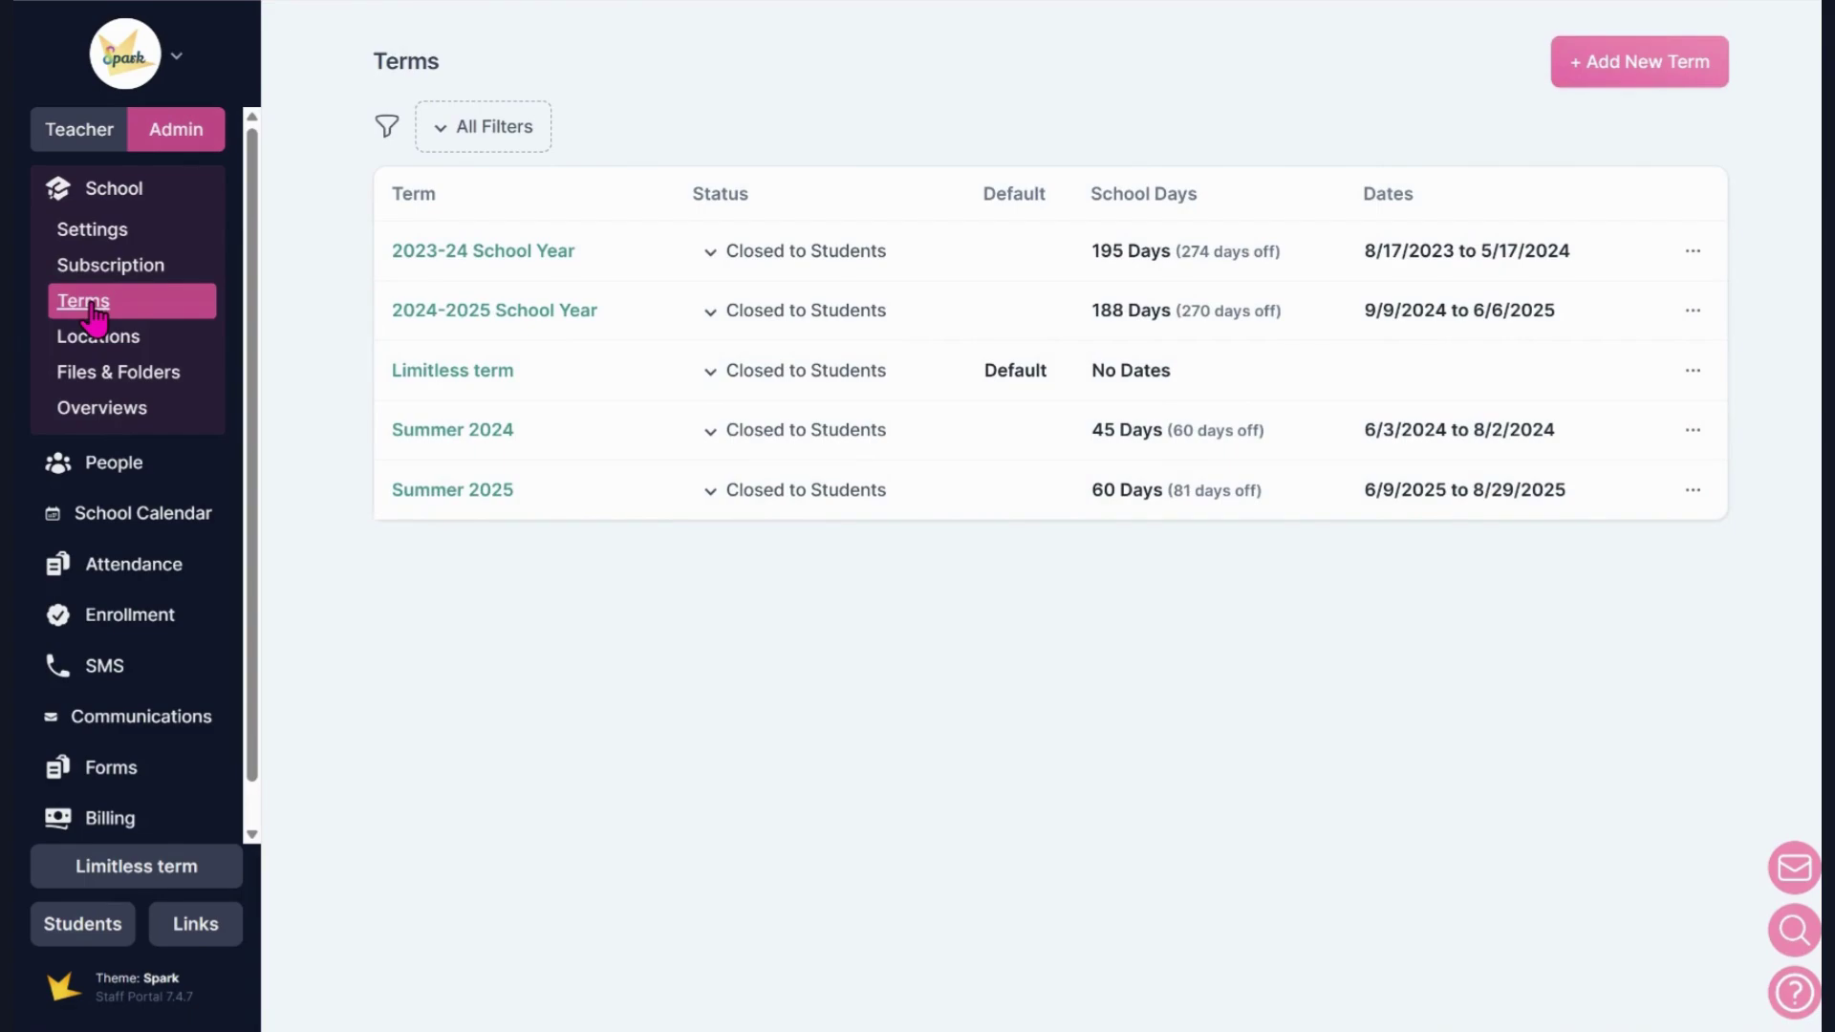
# Step: From the school calendar, start a new term named 2025-2026 School Year, running Sep 1, 2025 to May 22, 2026
pyautogui.click(100, 516)
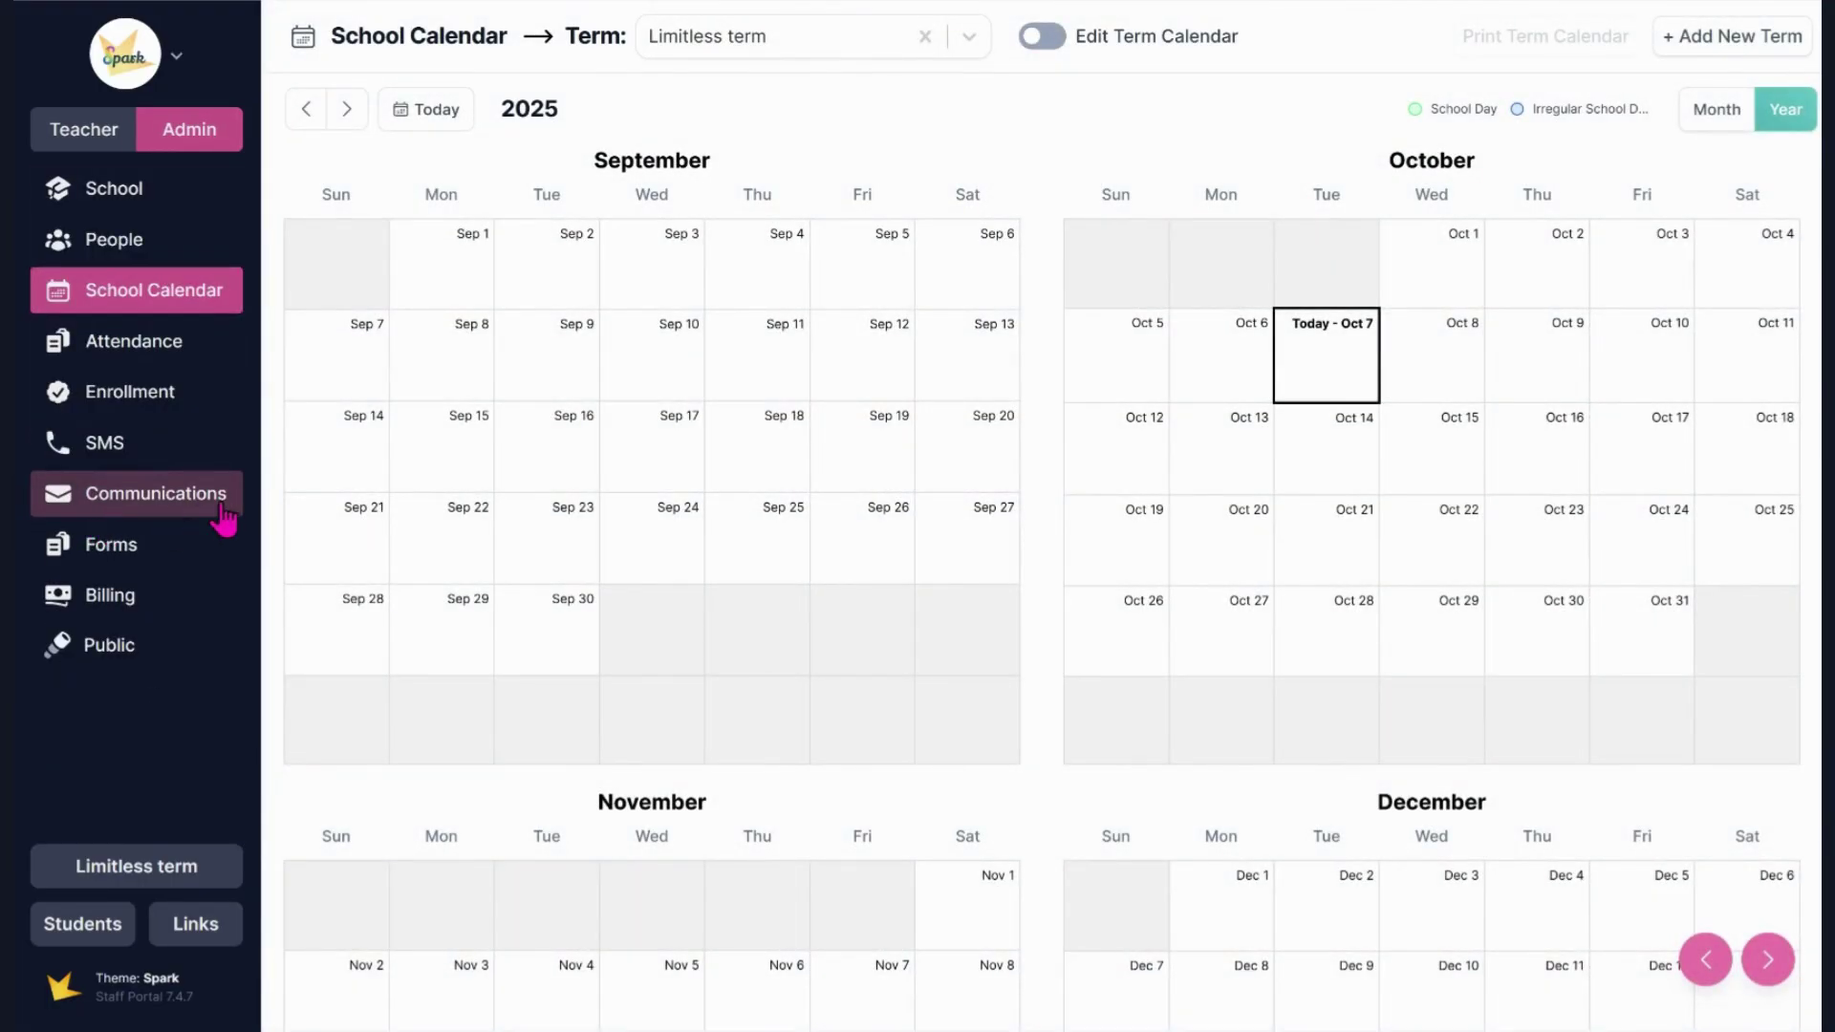
pyautogui.click(1754, 43)
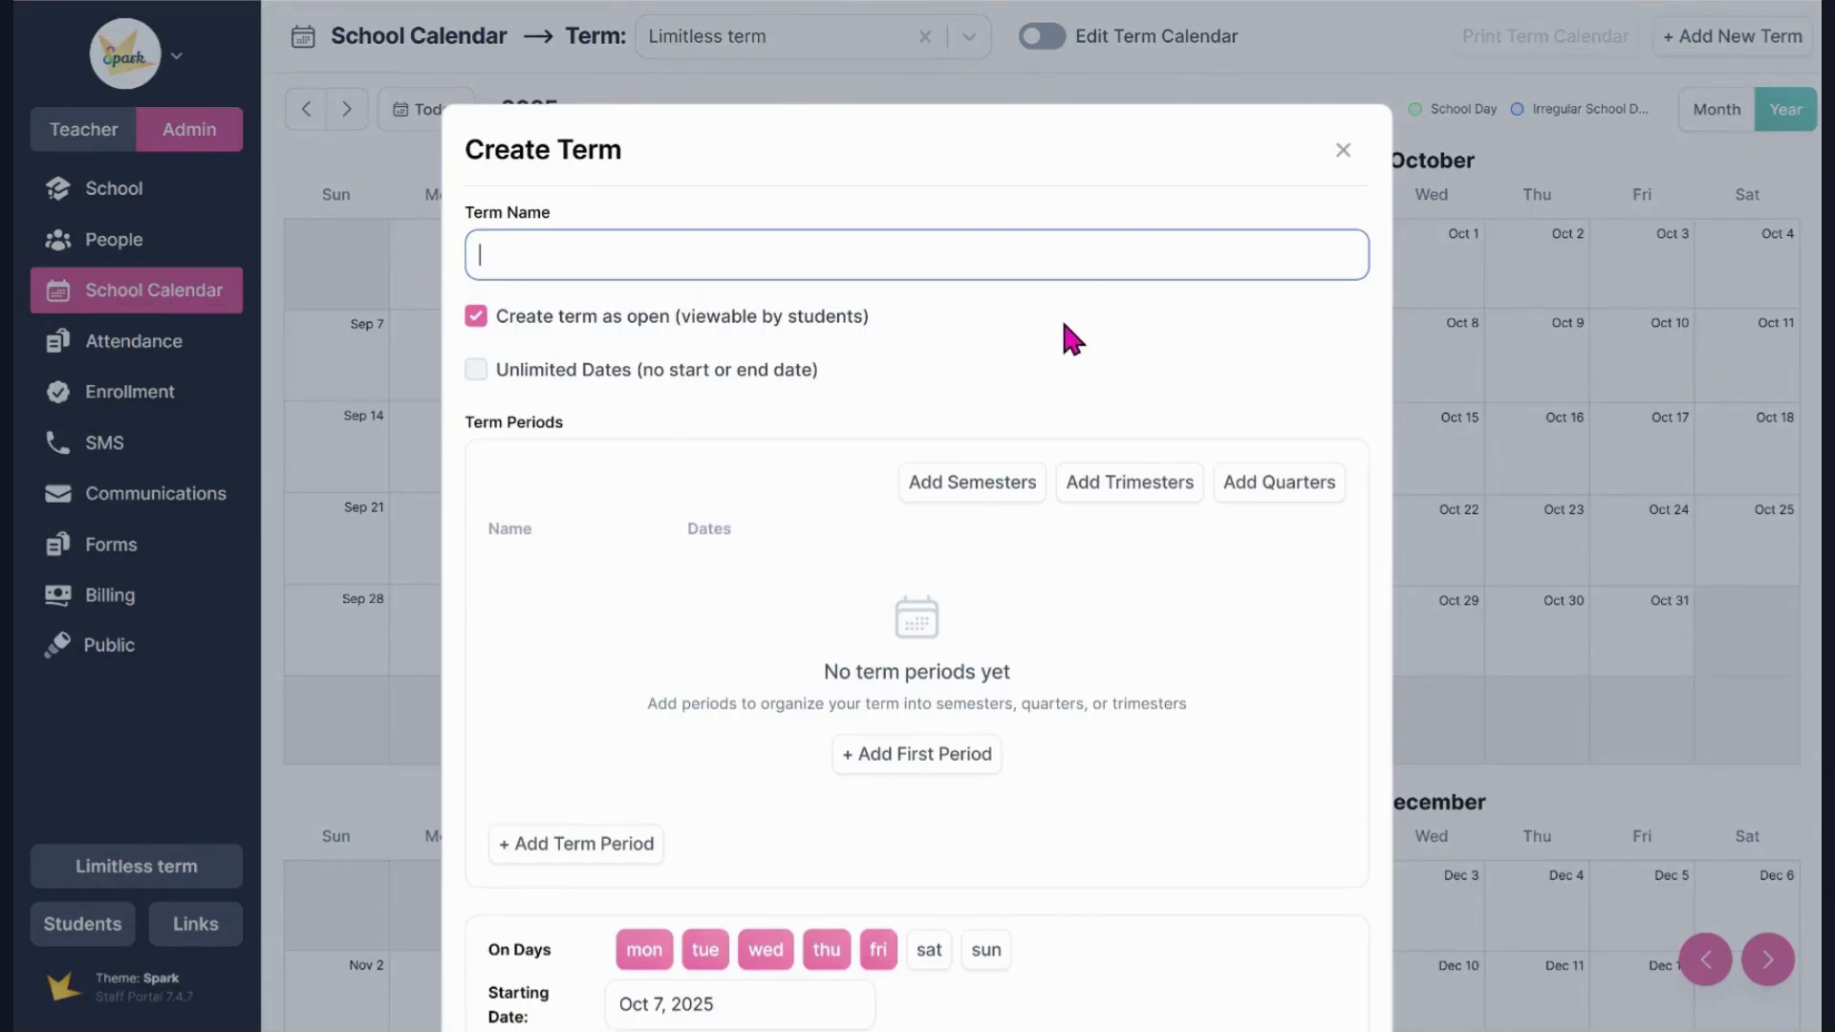
pyautogui.scroll(-3, 1030, 327)
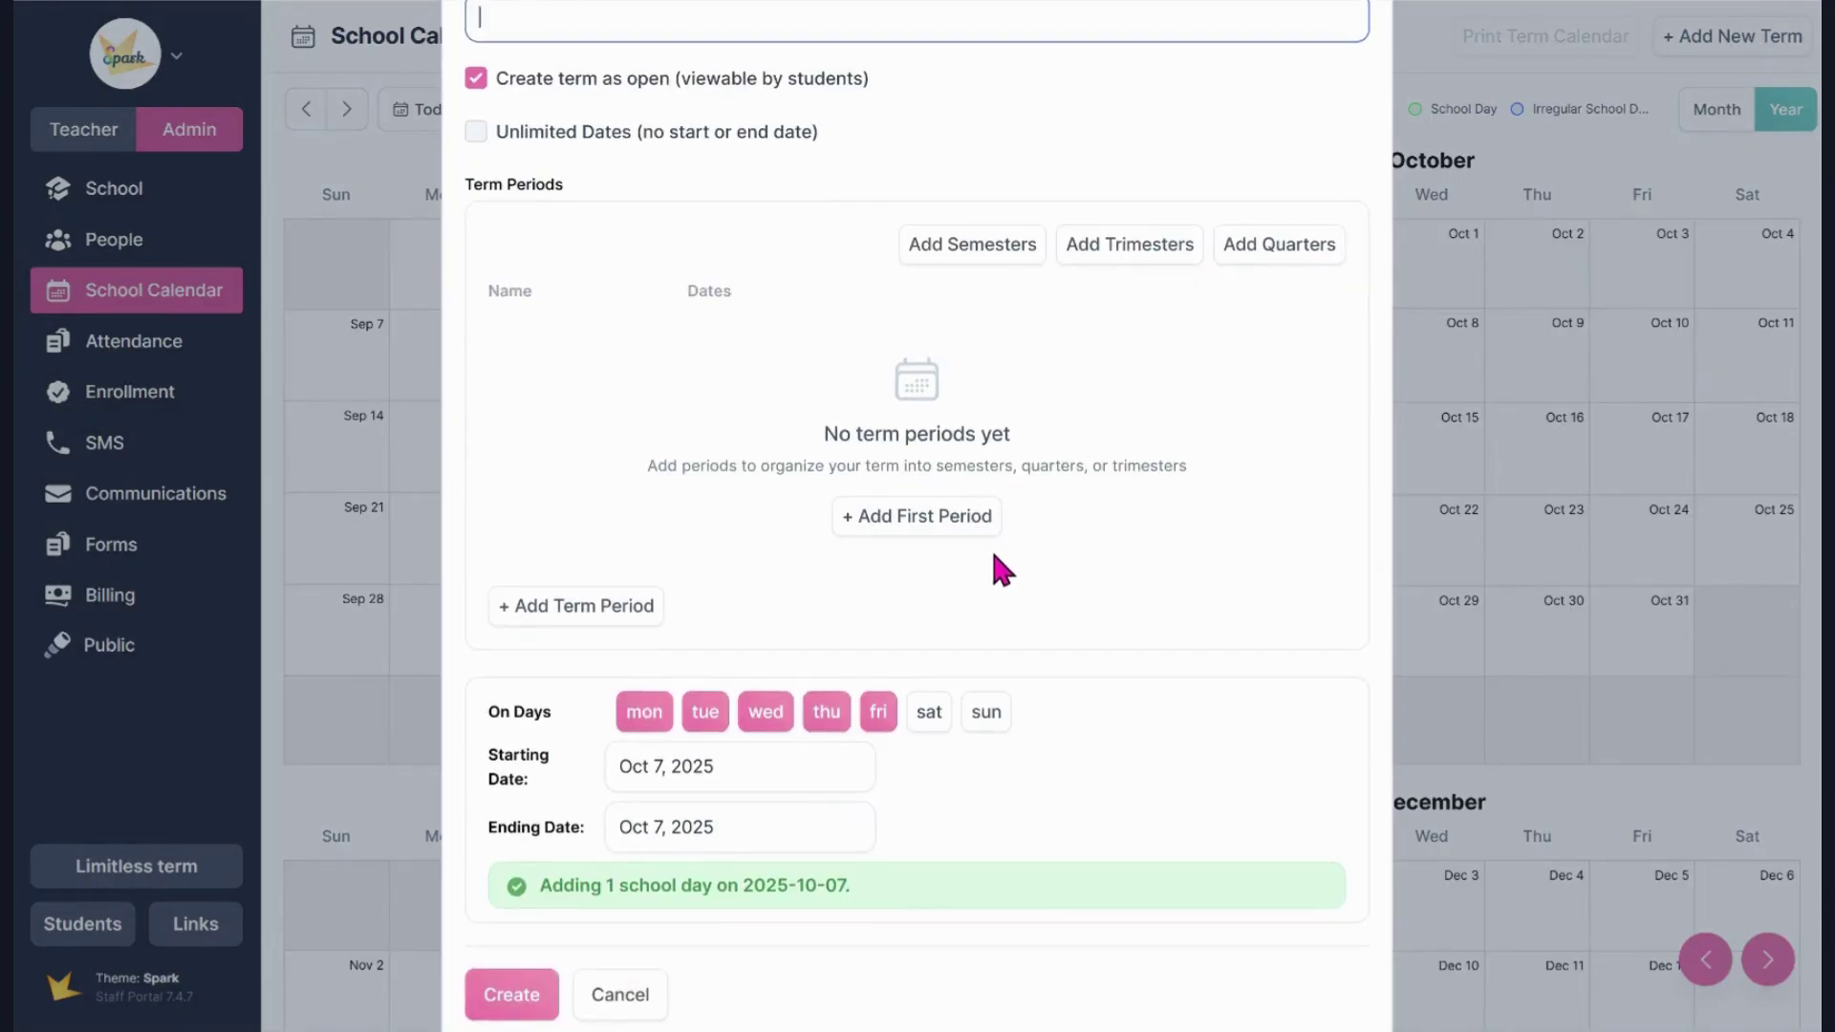
pyautogui.write('2025-2026 School Year')
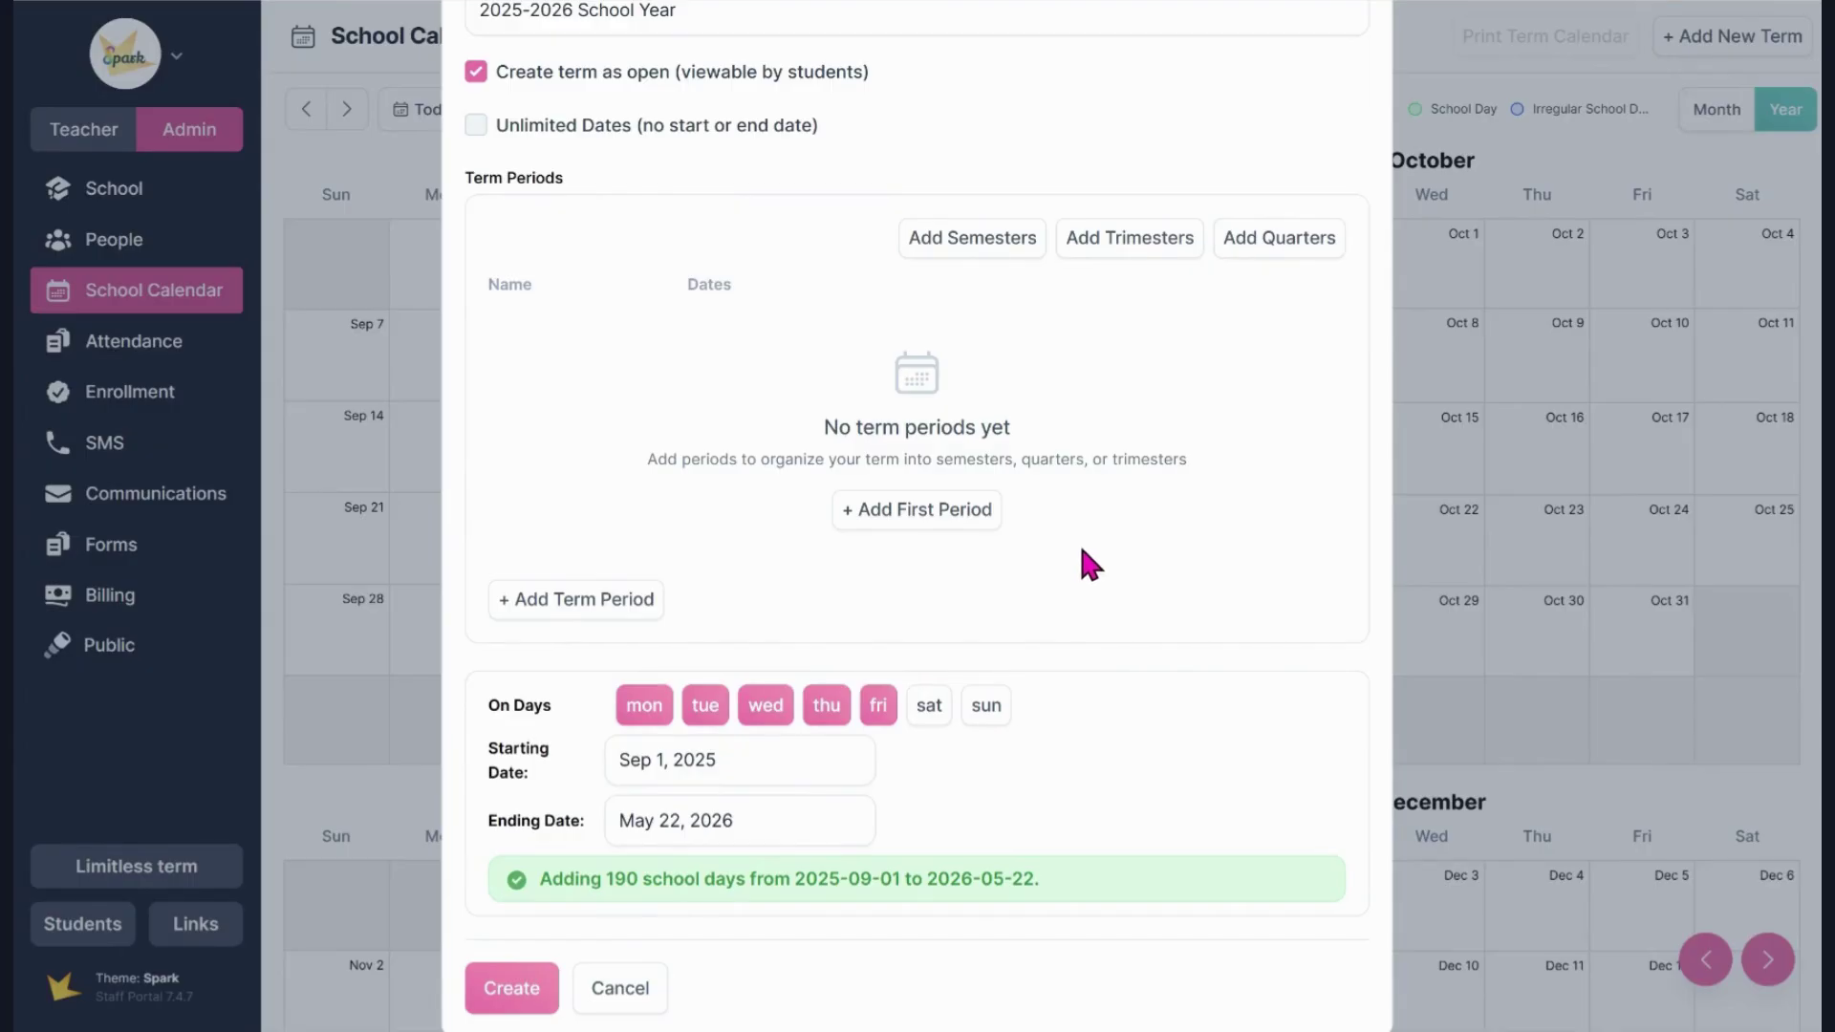
# Step: Add semesters dated Sep 2 to Dec 19, 2025 and Jan 5 to May 22, 2026, and create the term as open to students
pyautogui.click(1019, 266)
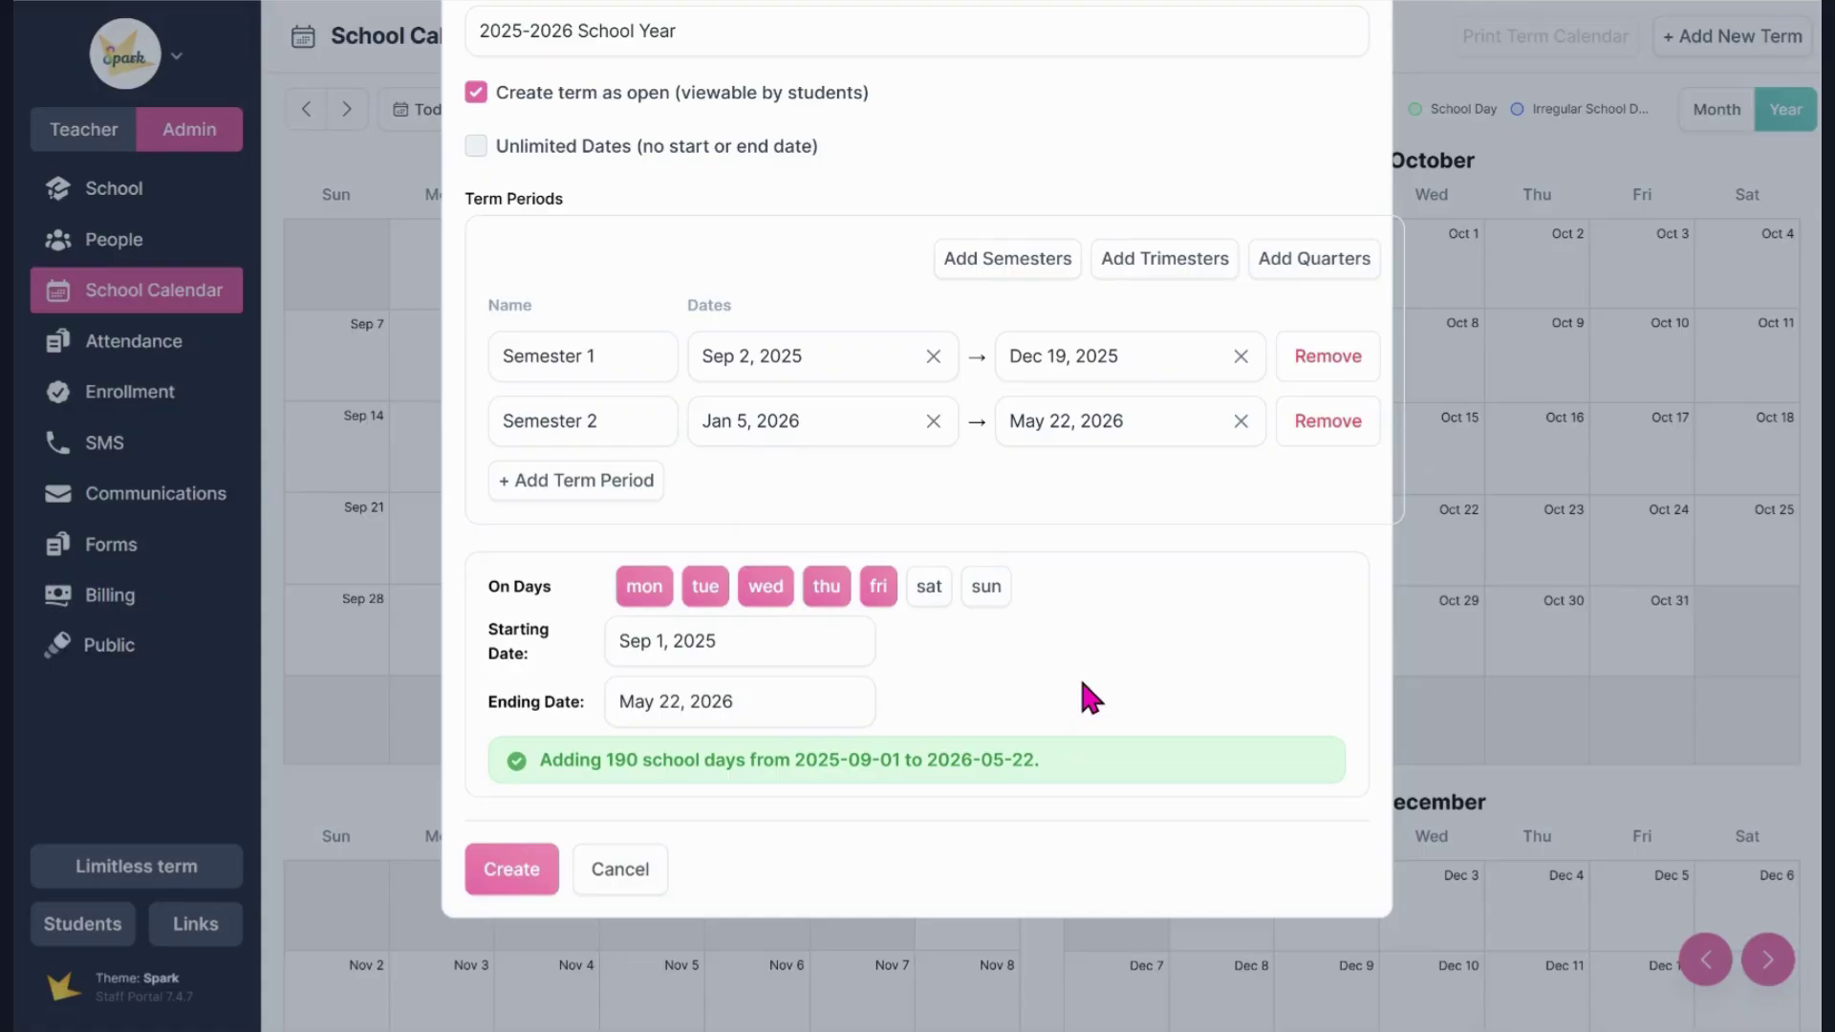
pyautogui.scroll(2, 1013, 555)
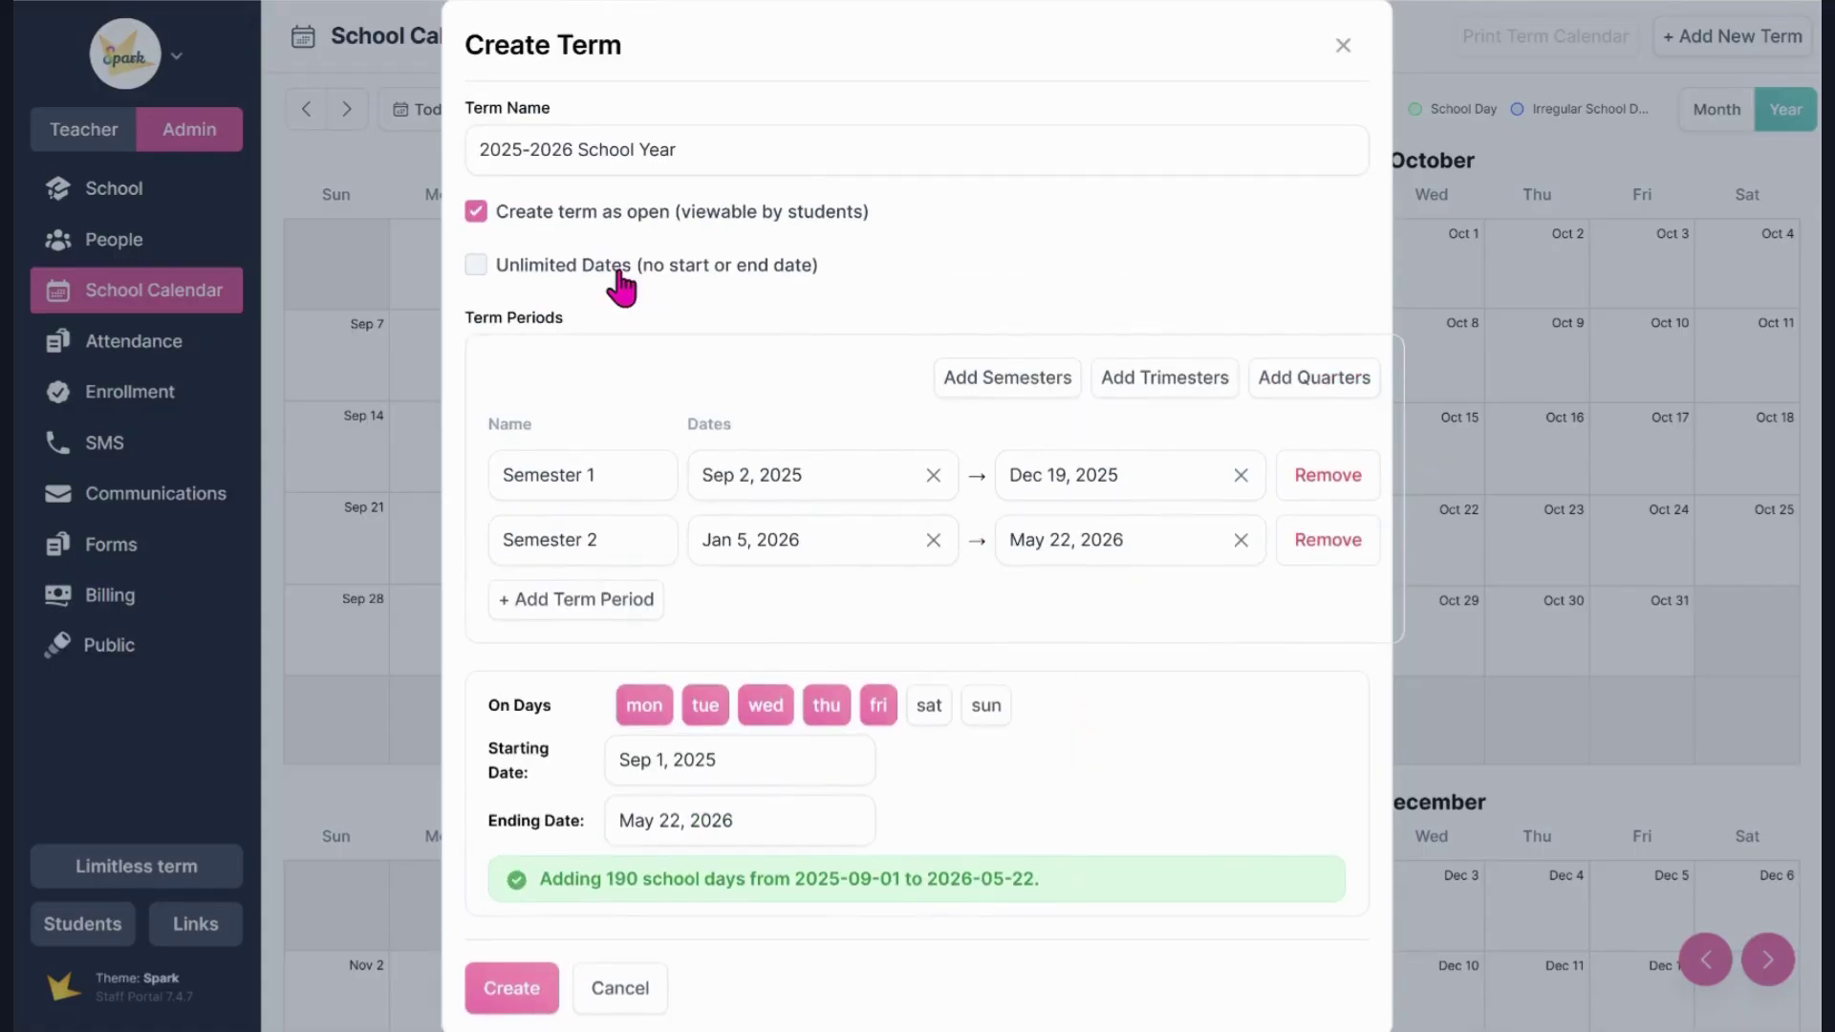
pyautogui.click(552, 230)
pyautogui.click(552, 230)
pyautogui.scroll(-2, 627, 463)
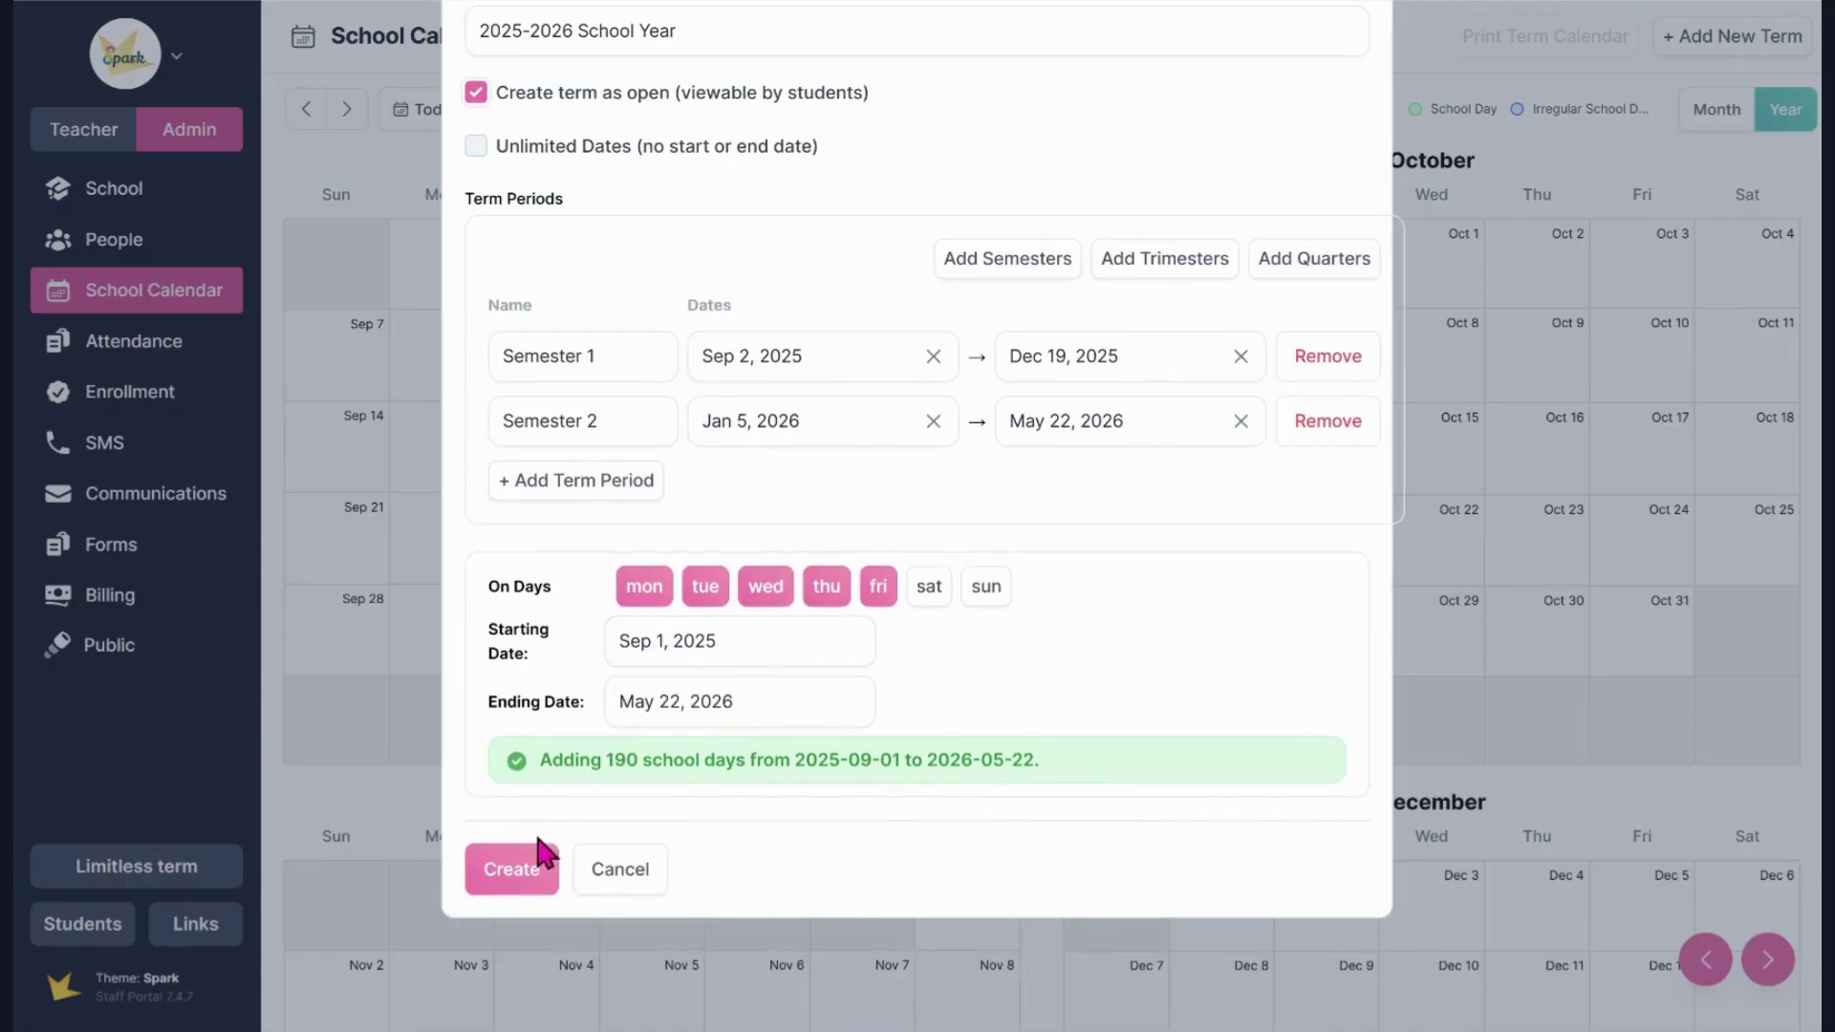
pyautogui.click(509, 874)
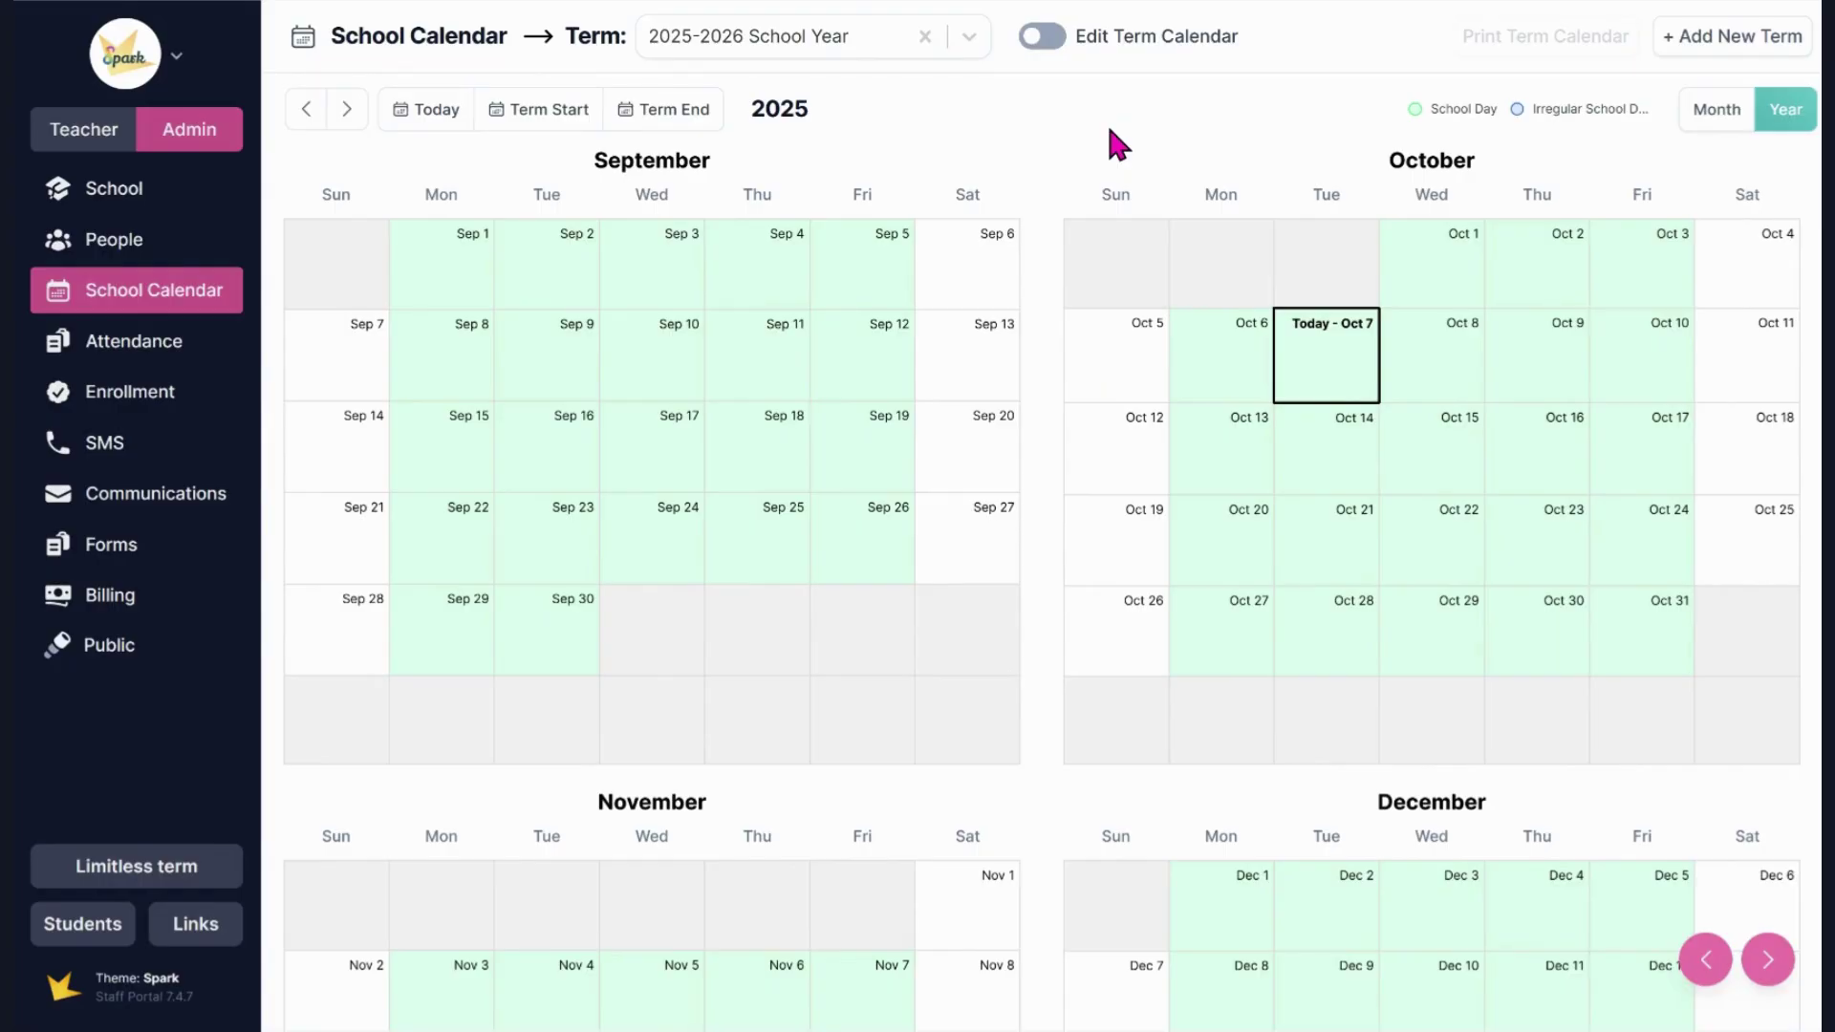
# Step: Turn on term calendar editing and review the 2025-2026 School Year's open or closed options and grading periods
pyautogui.click(1042, 37)
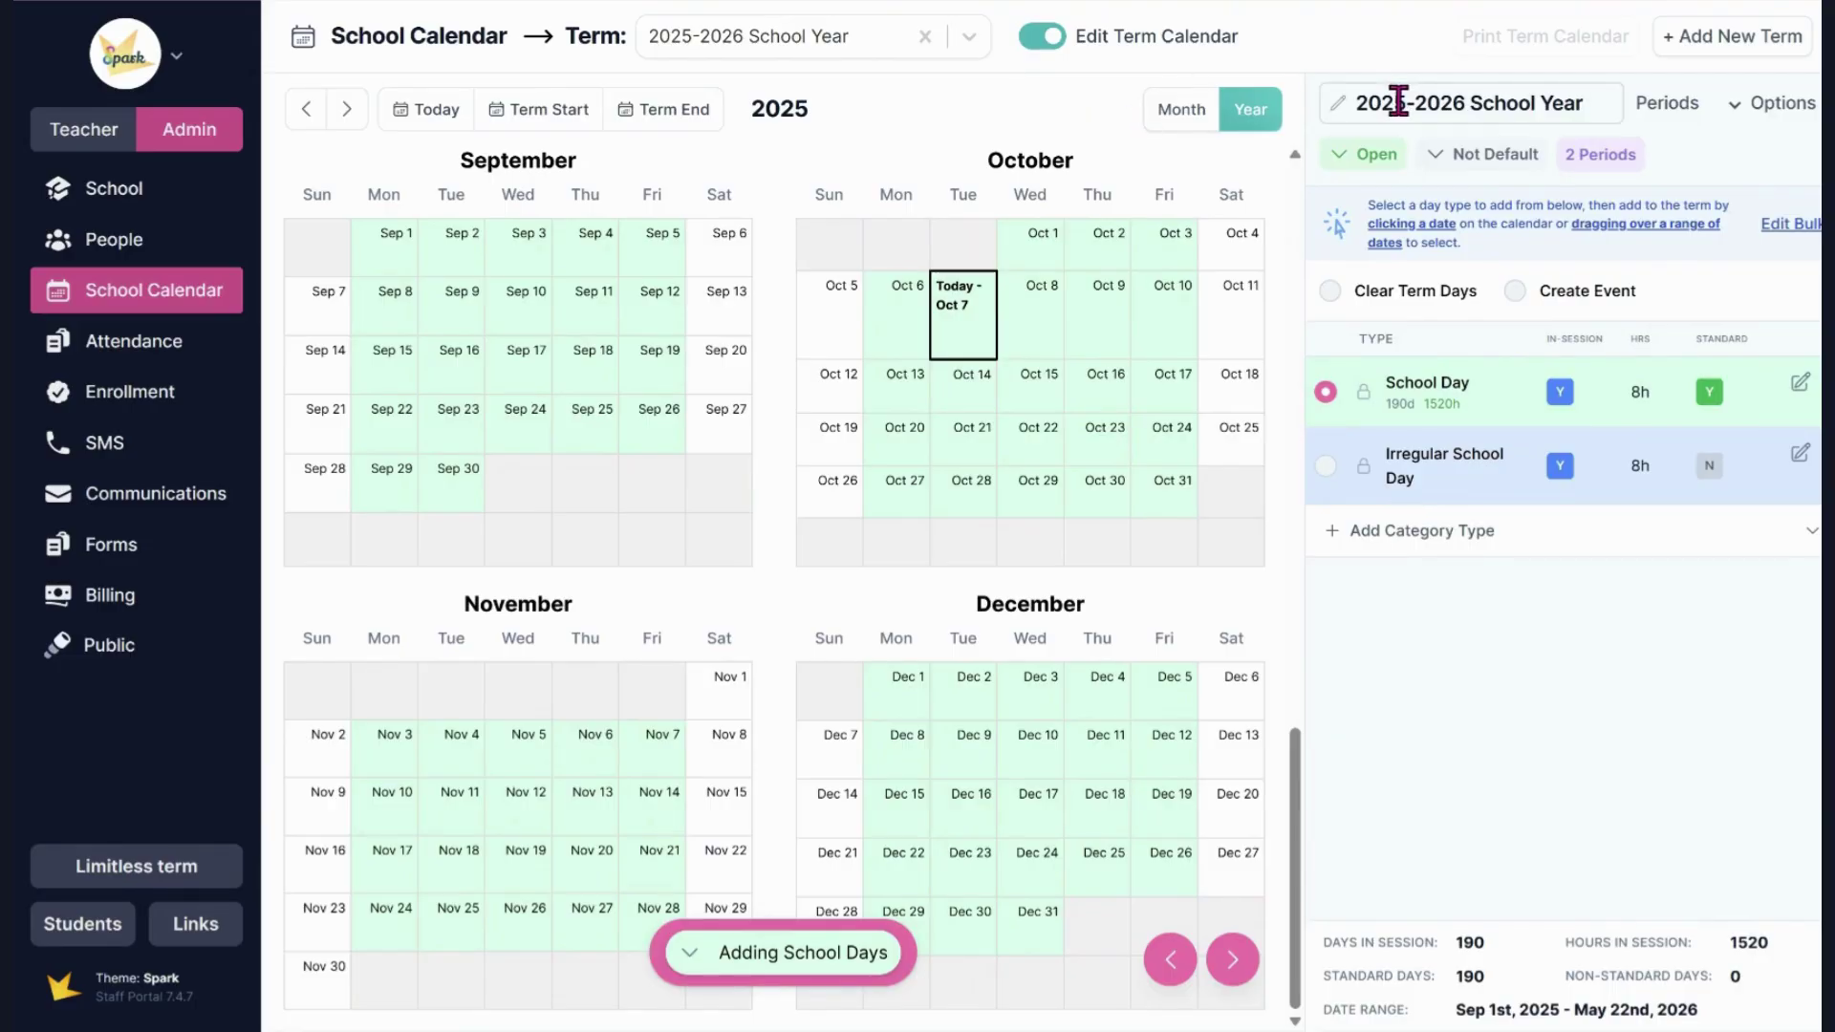
pyautogui.click(1382, 158)
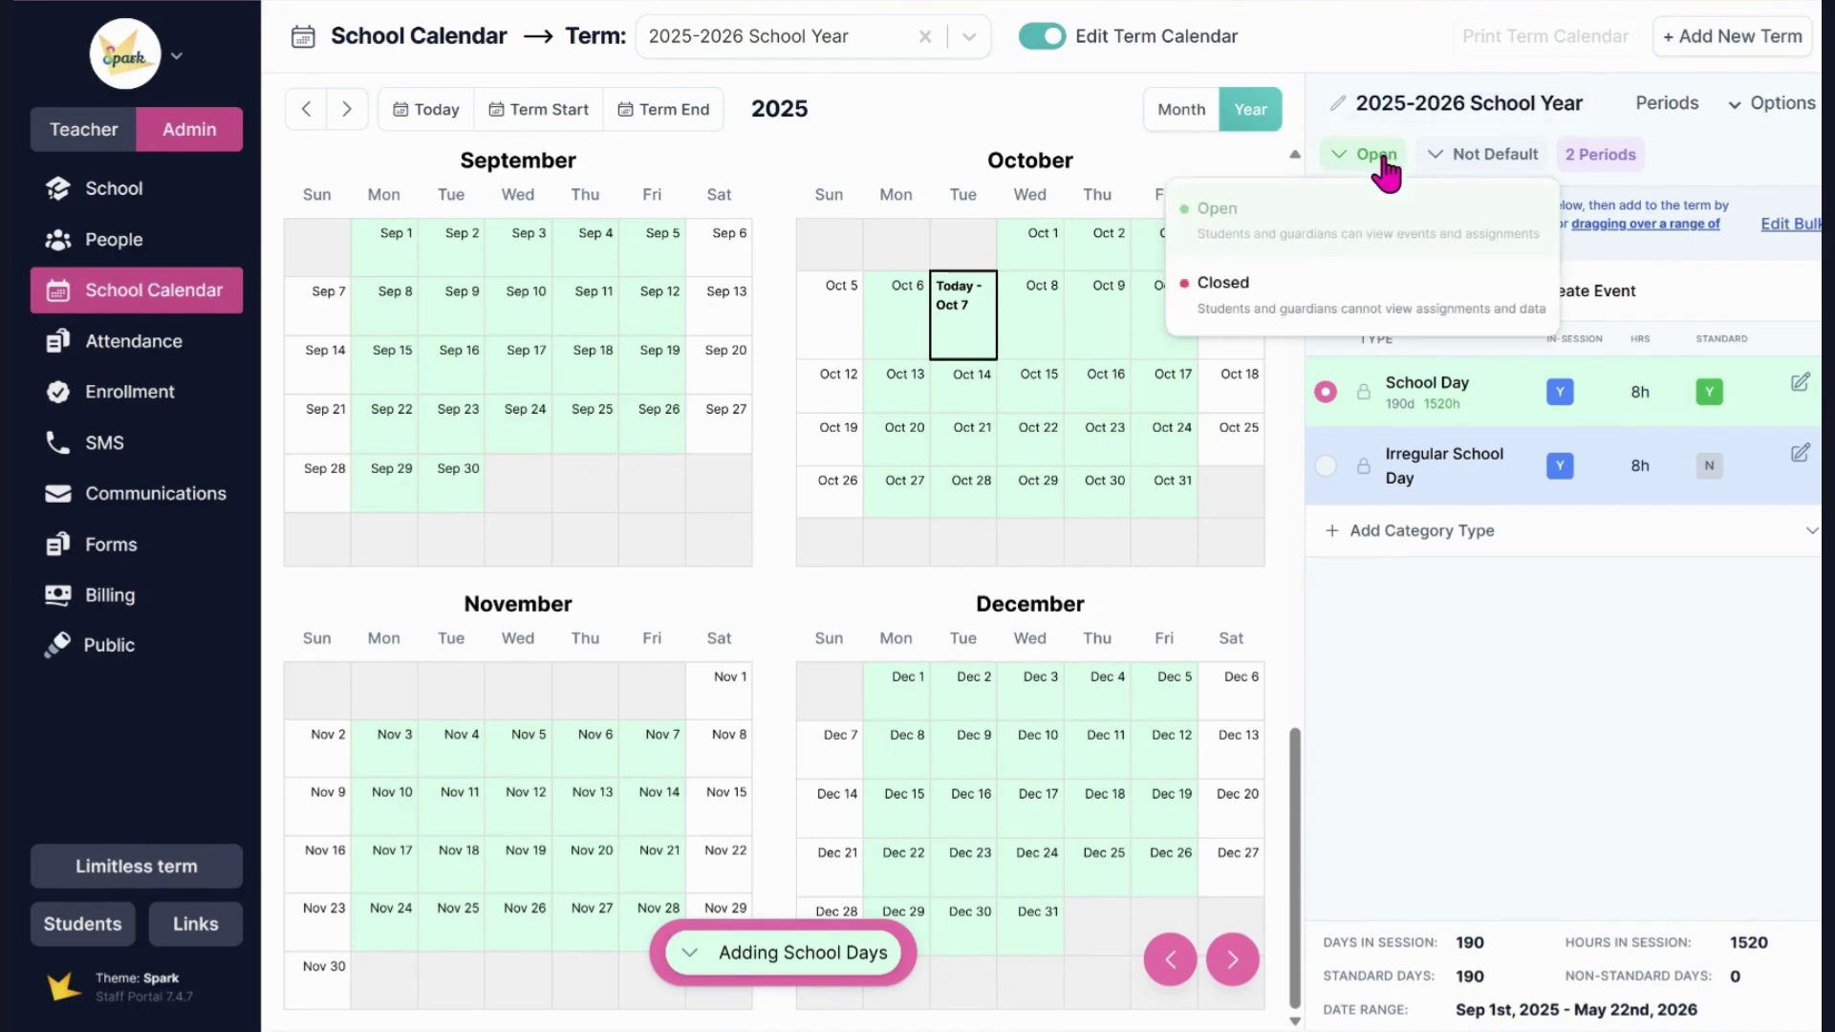
pyautogui.click(1591, 155)
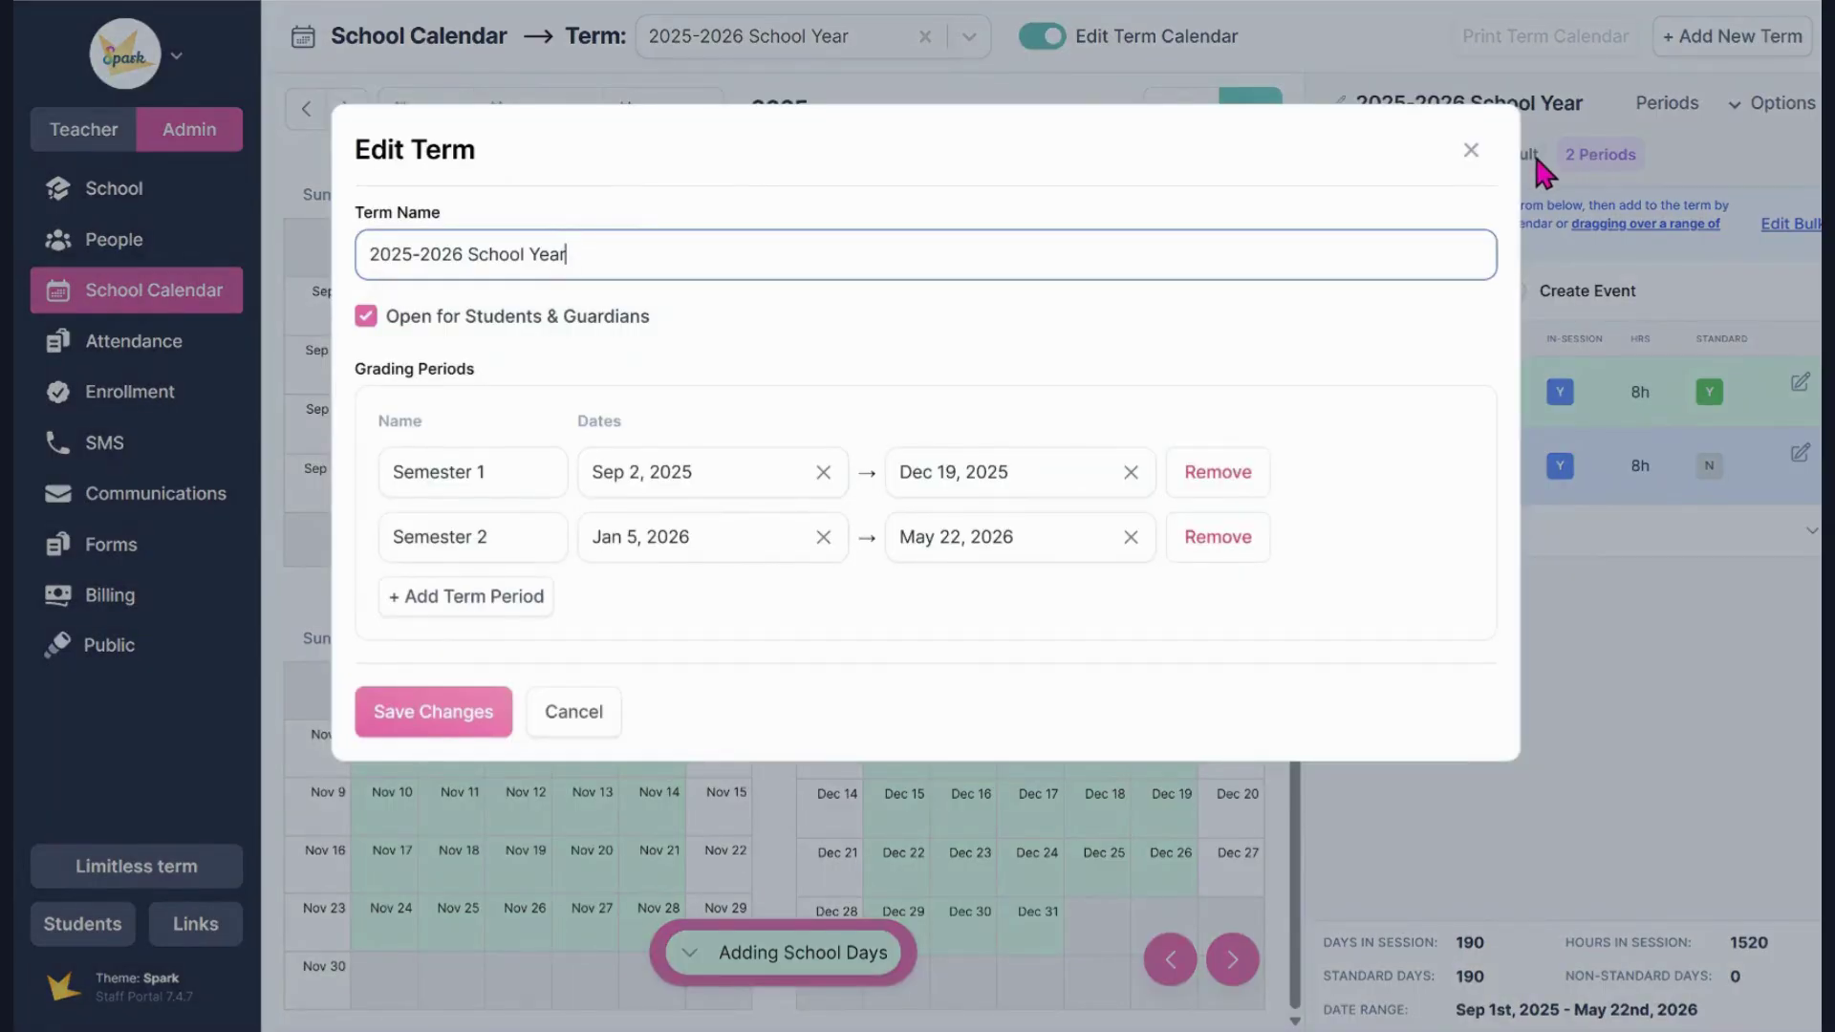
pyautogui.click(1470, 151)
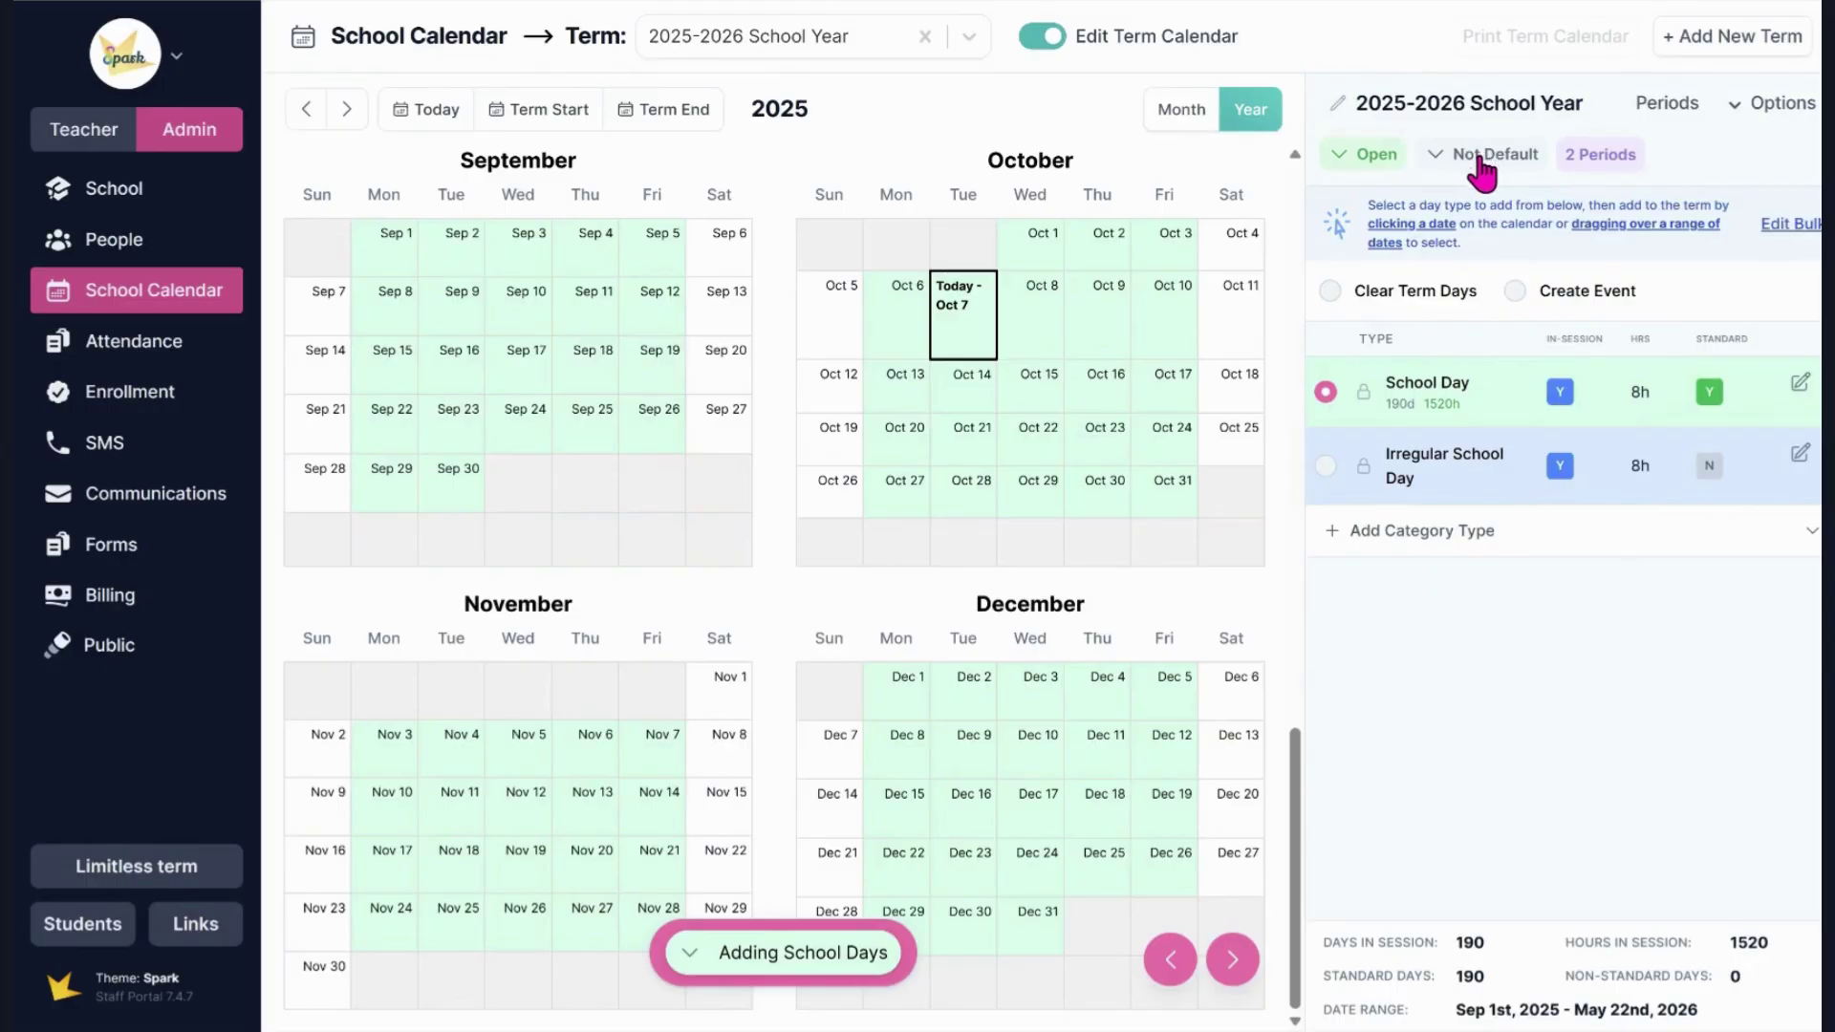
# Step: Make the 2025-2026 School Year the default term
pyautogui.click(1480, 160)
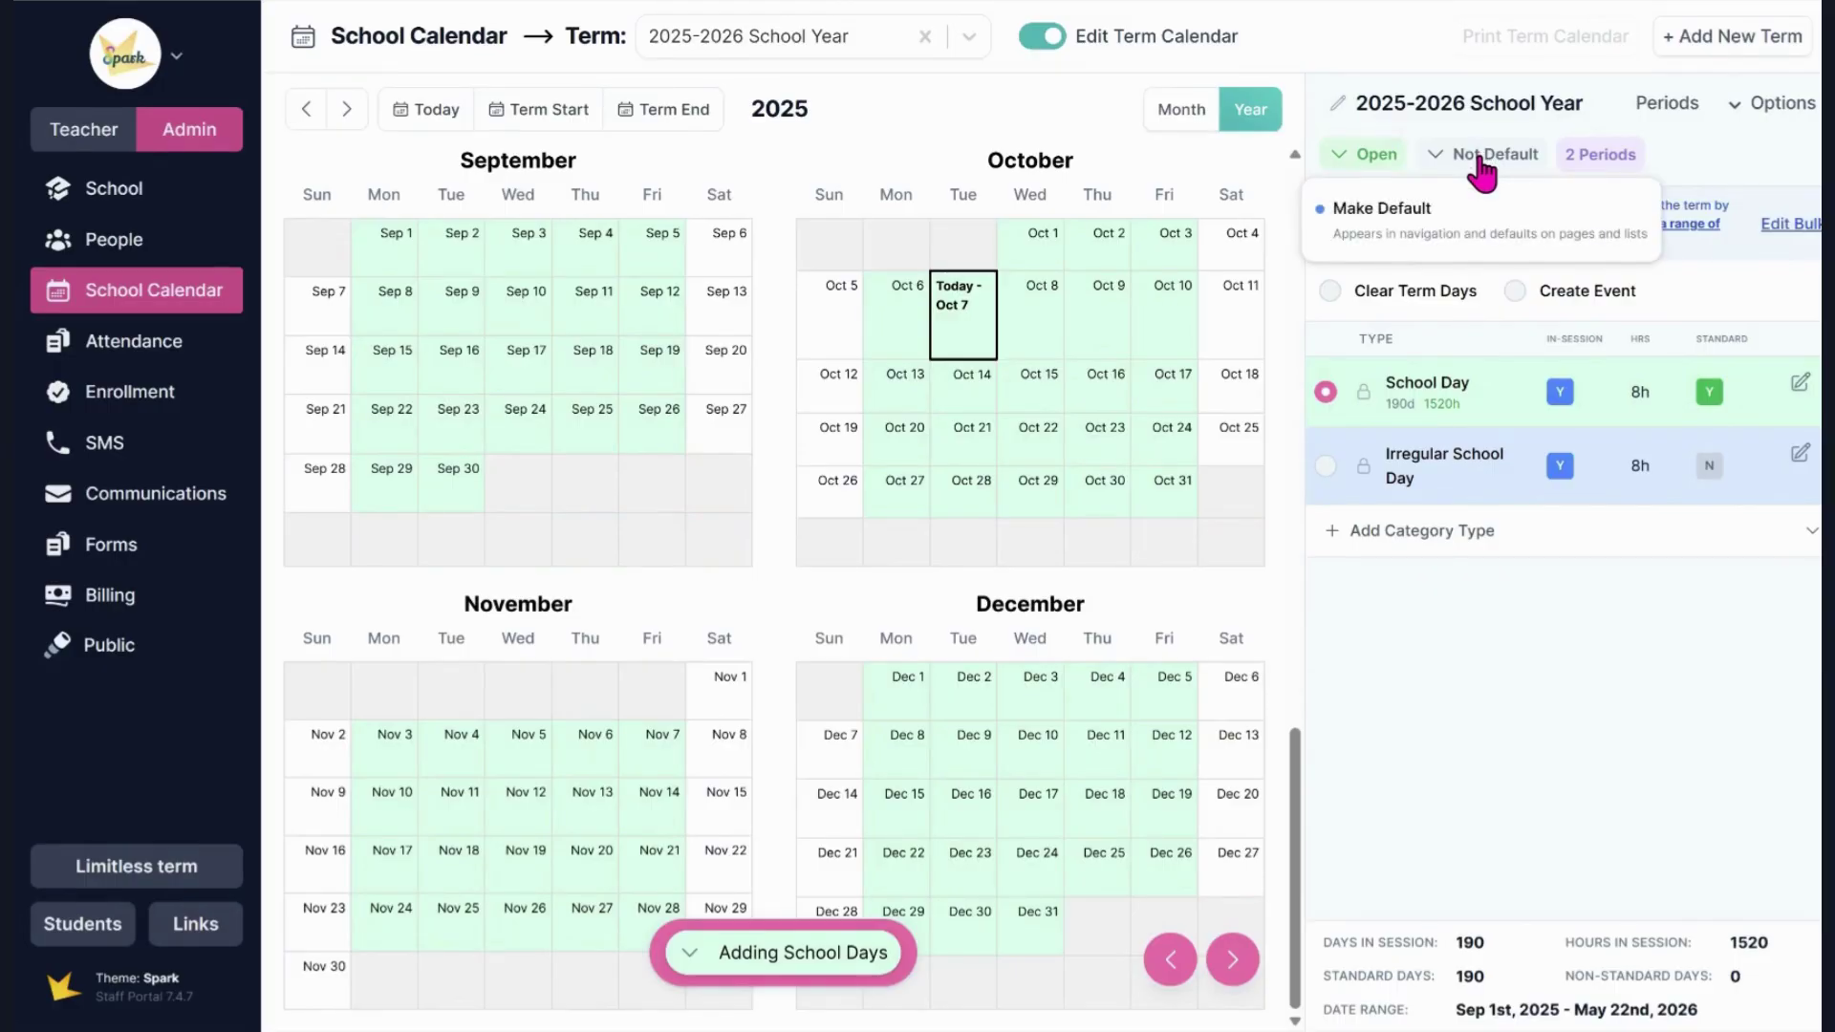
pyautogui.click(1430, 250)
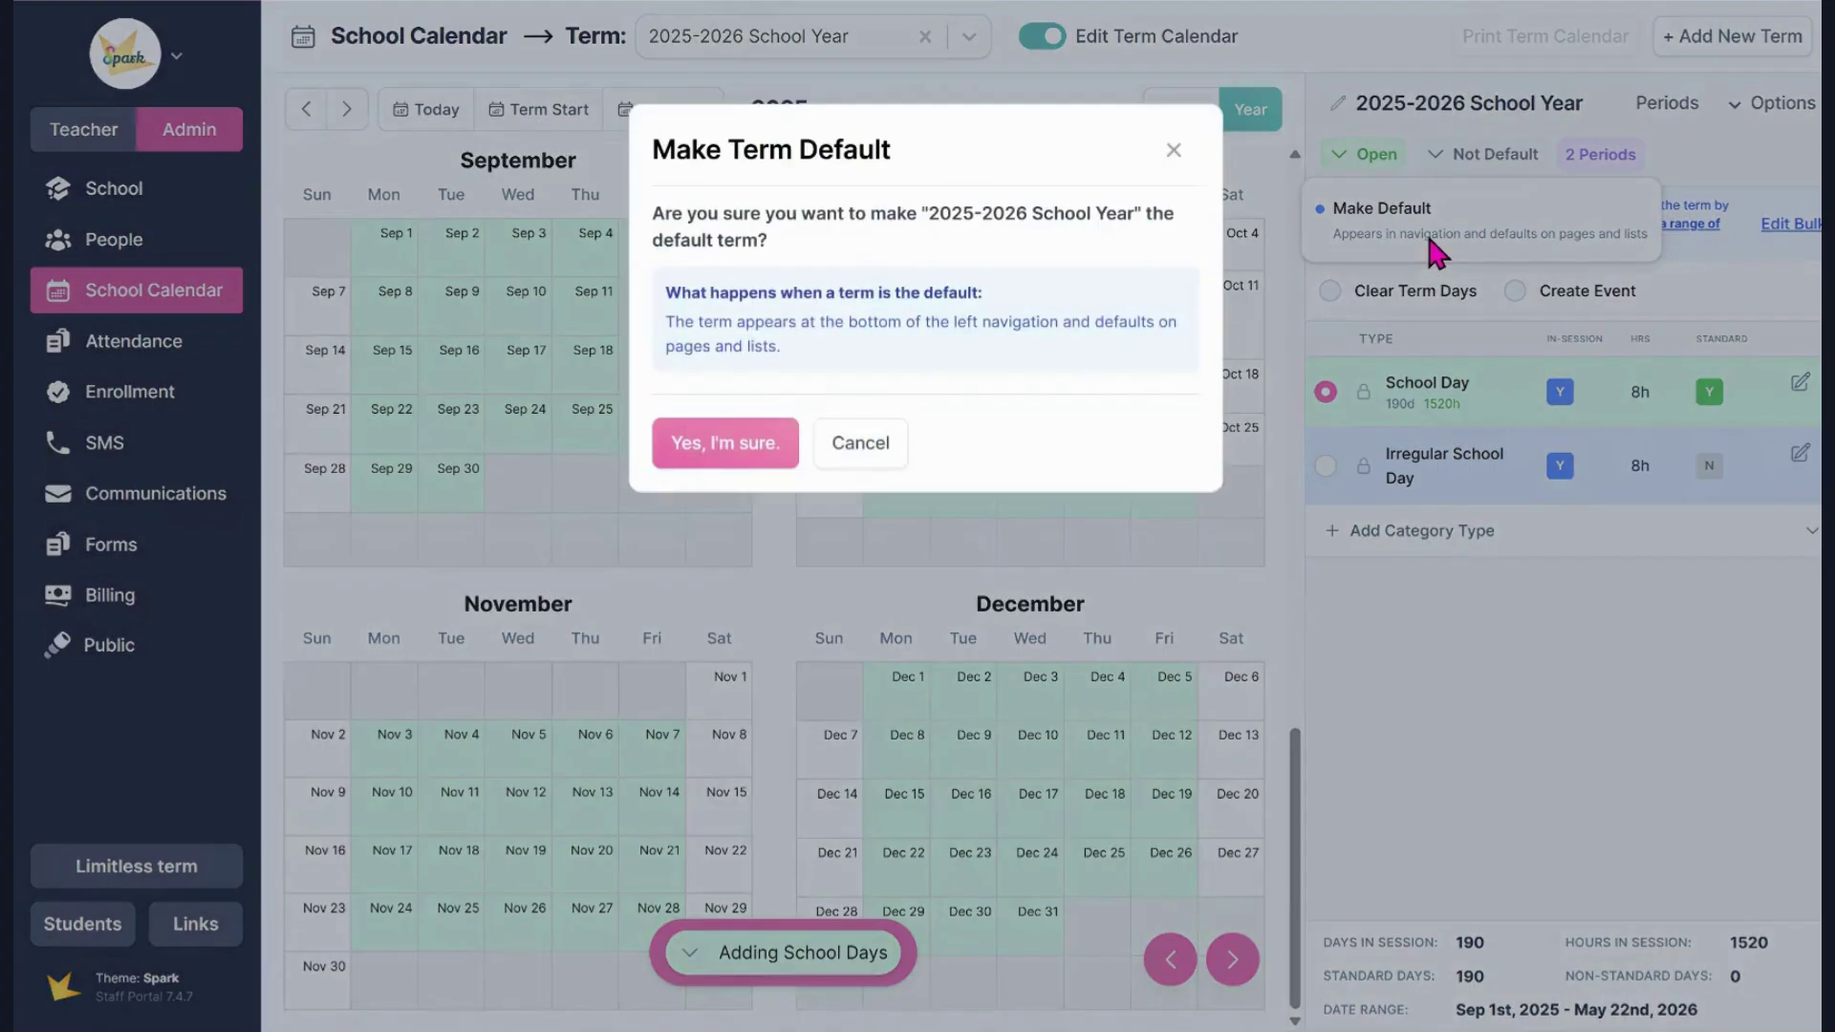
pyautogui.click(756, 455)
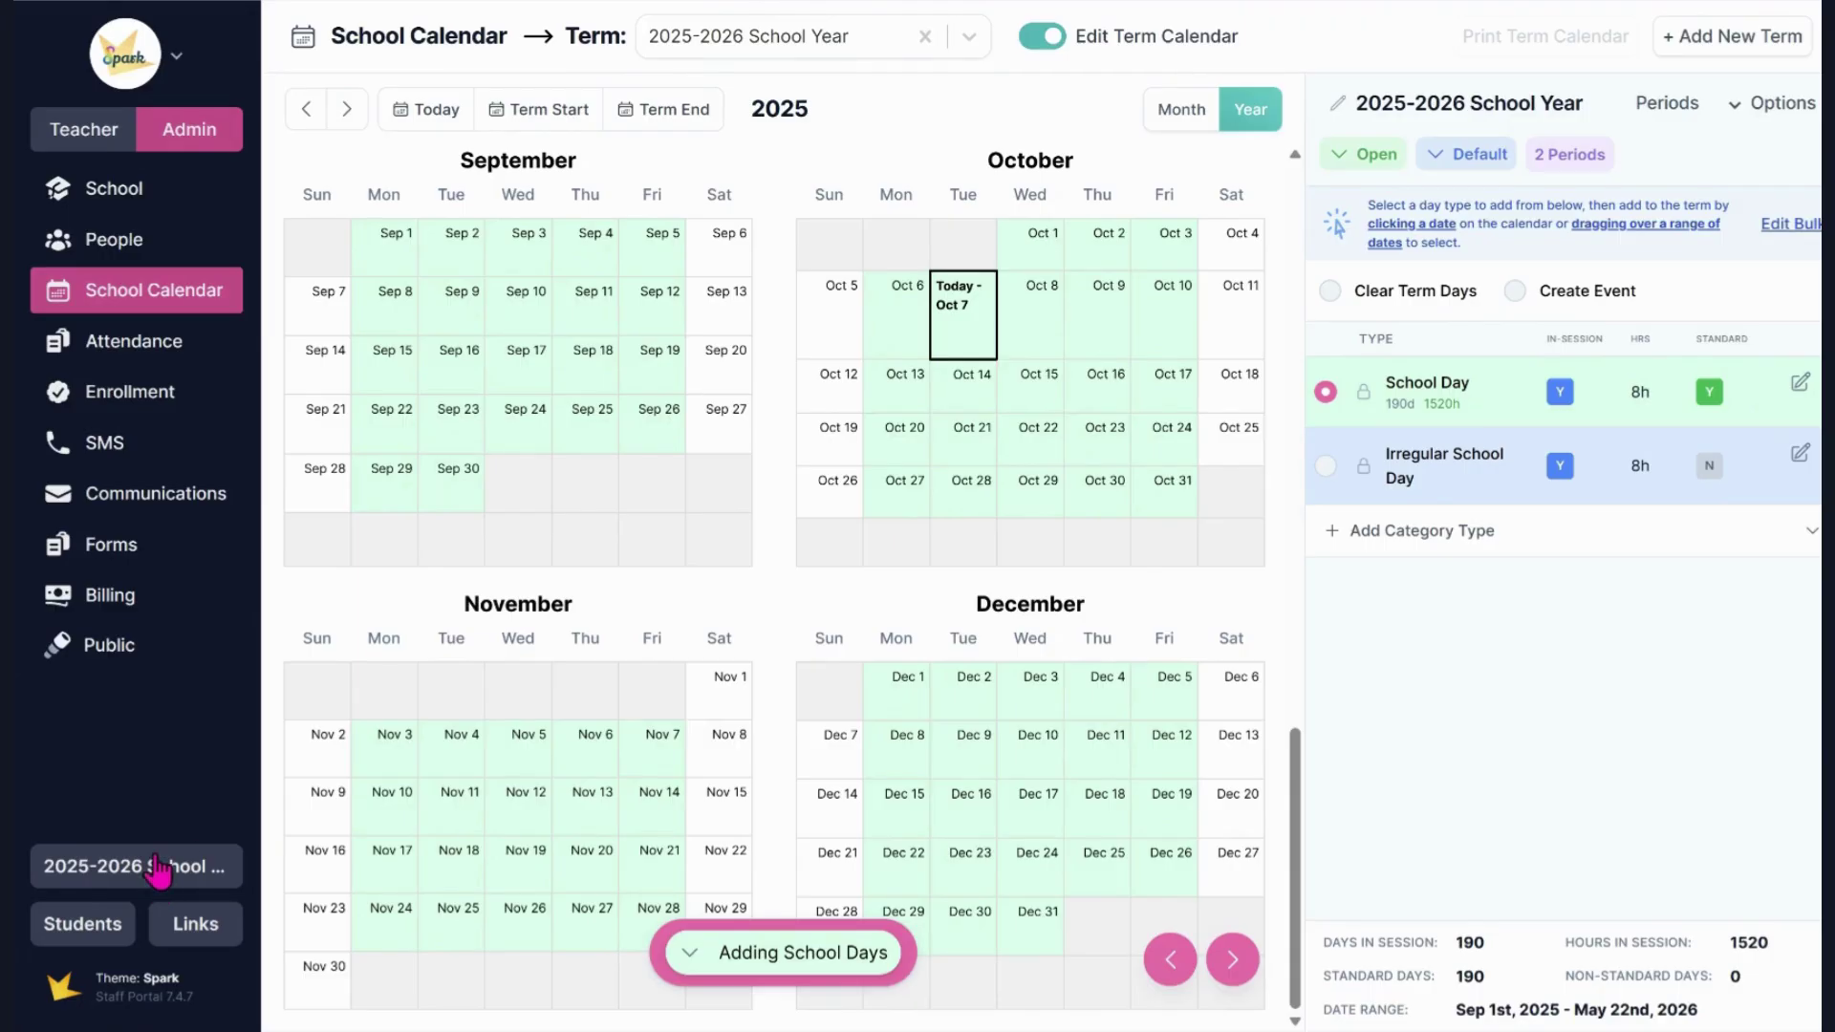
# Step: Check which term is selected on the teacher dashboard and in the student planner
pyautogui.click(105, 134)
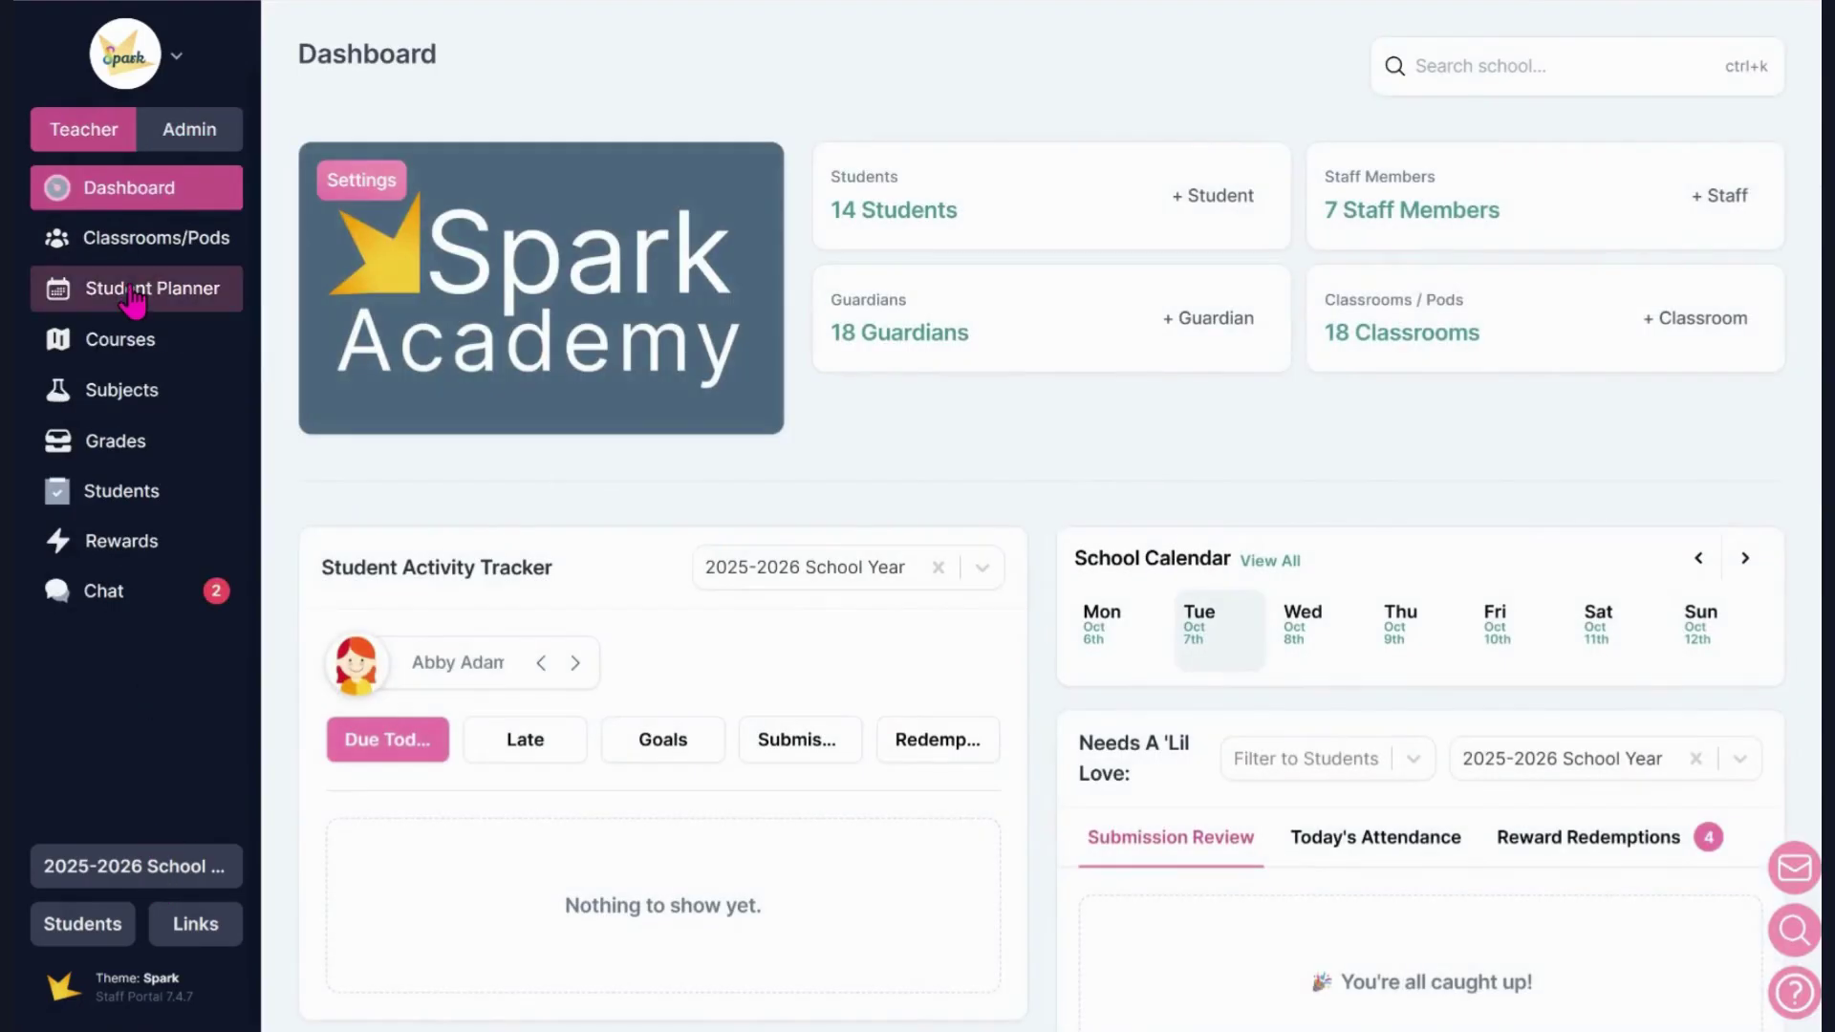
pyautogui.click(134, 294)
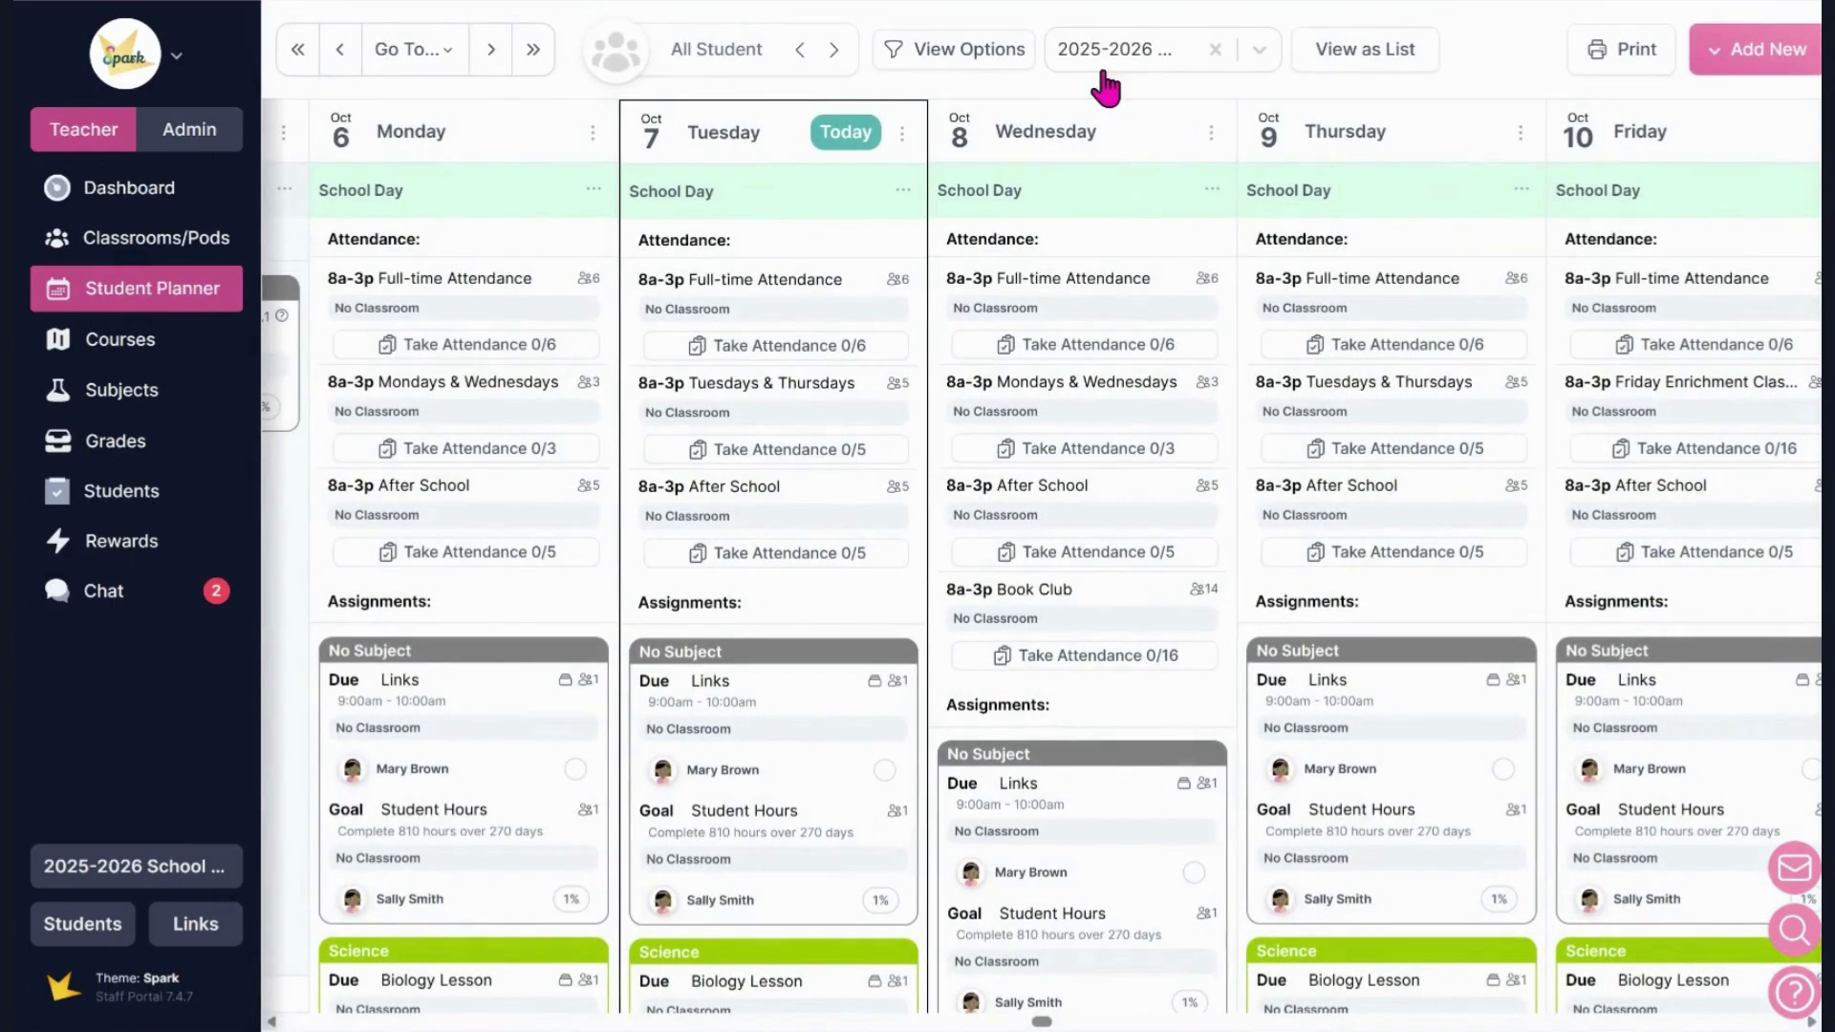
pyautogui.click(1159, 81)
# Step: Check the selected term and the available terms in the admin attendance schedule
pyautogui.click(190, 129)
pyautogui.click(81, 563)
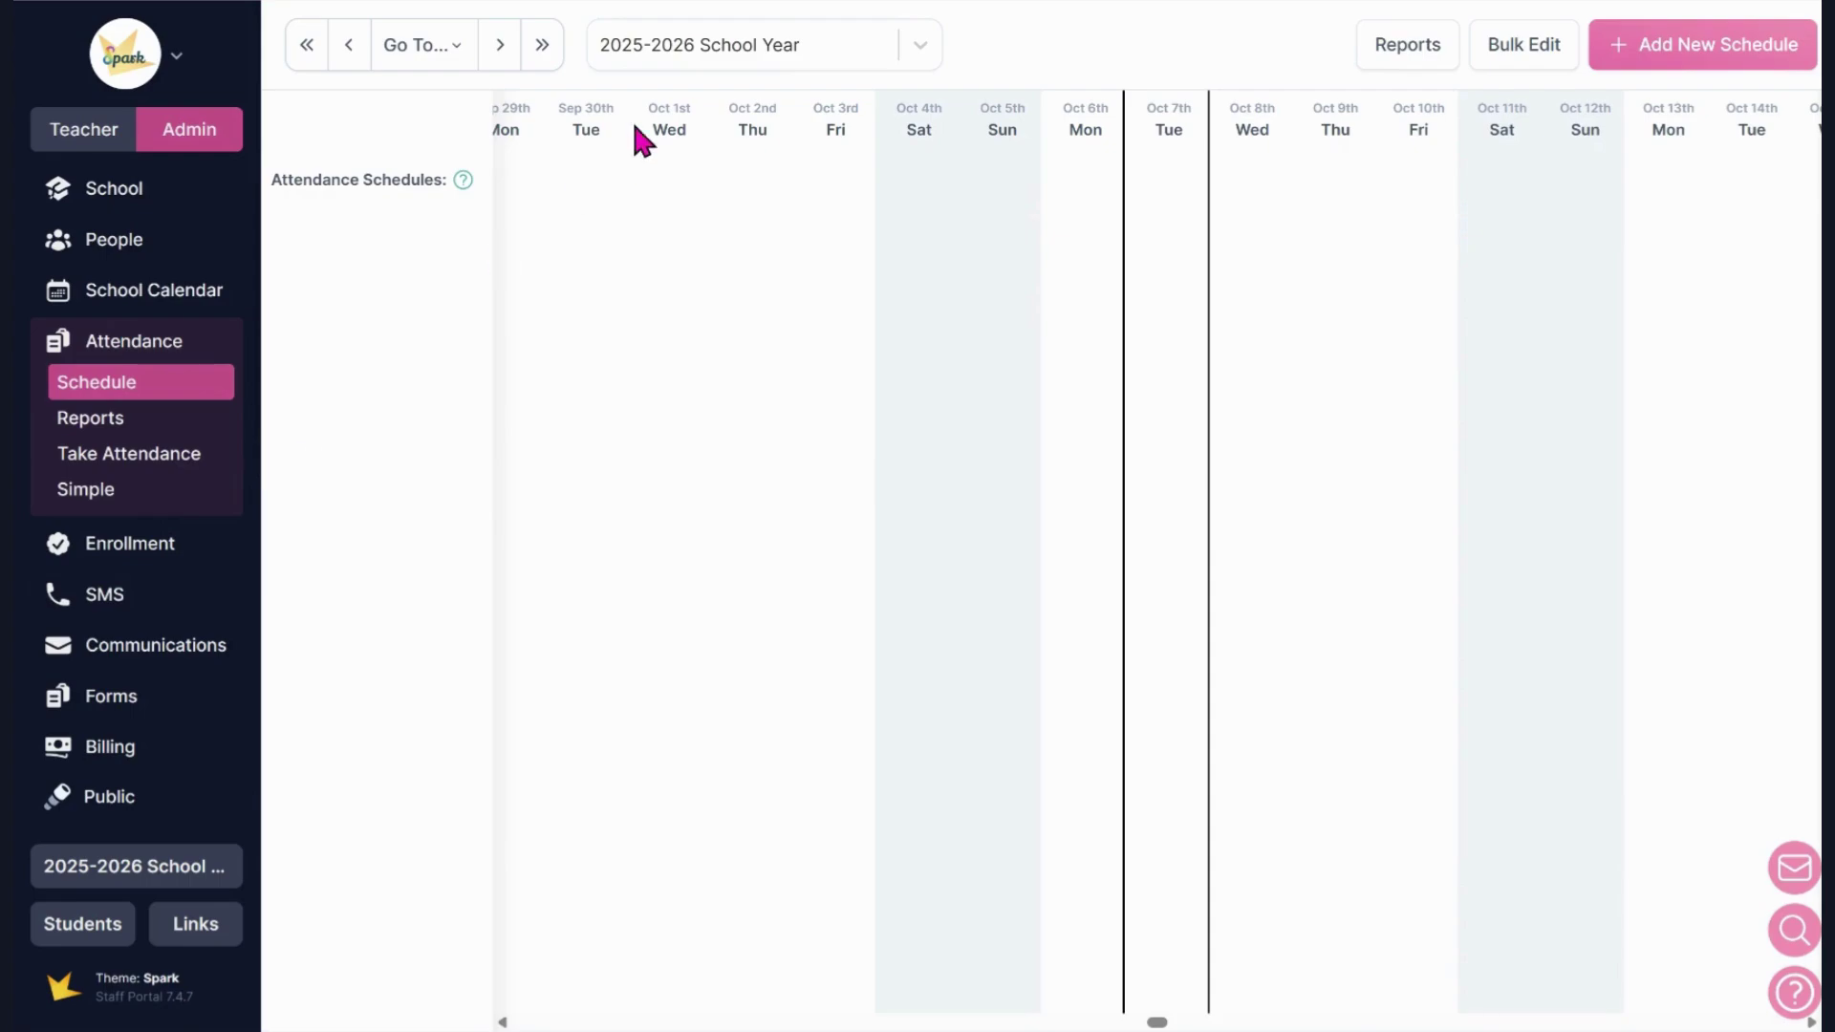
pyautogui.click(805, 59)
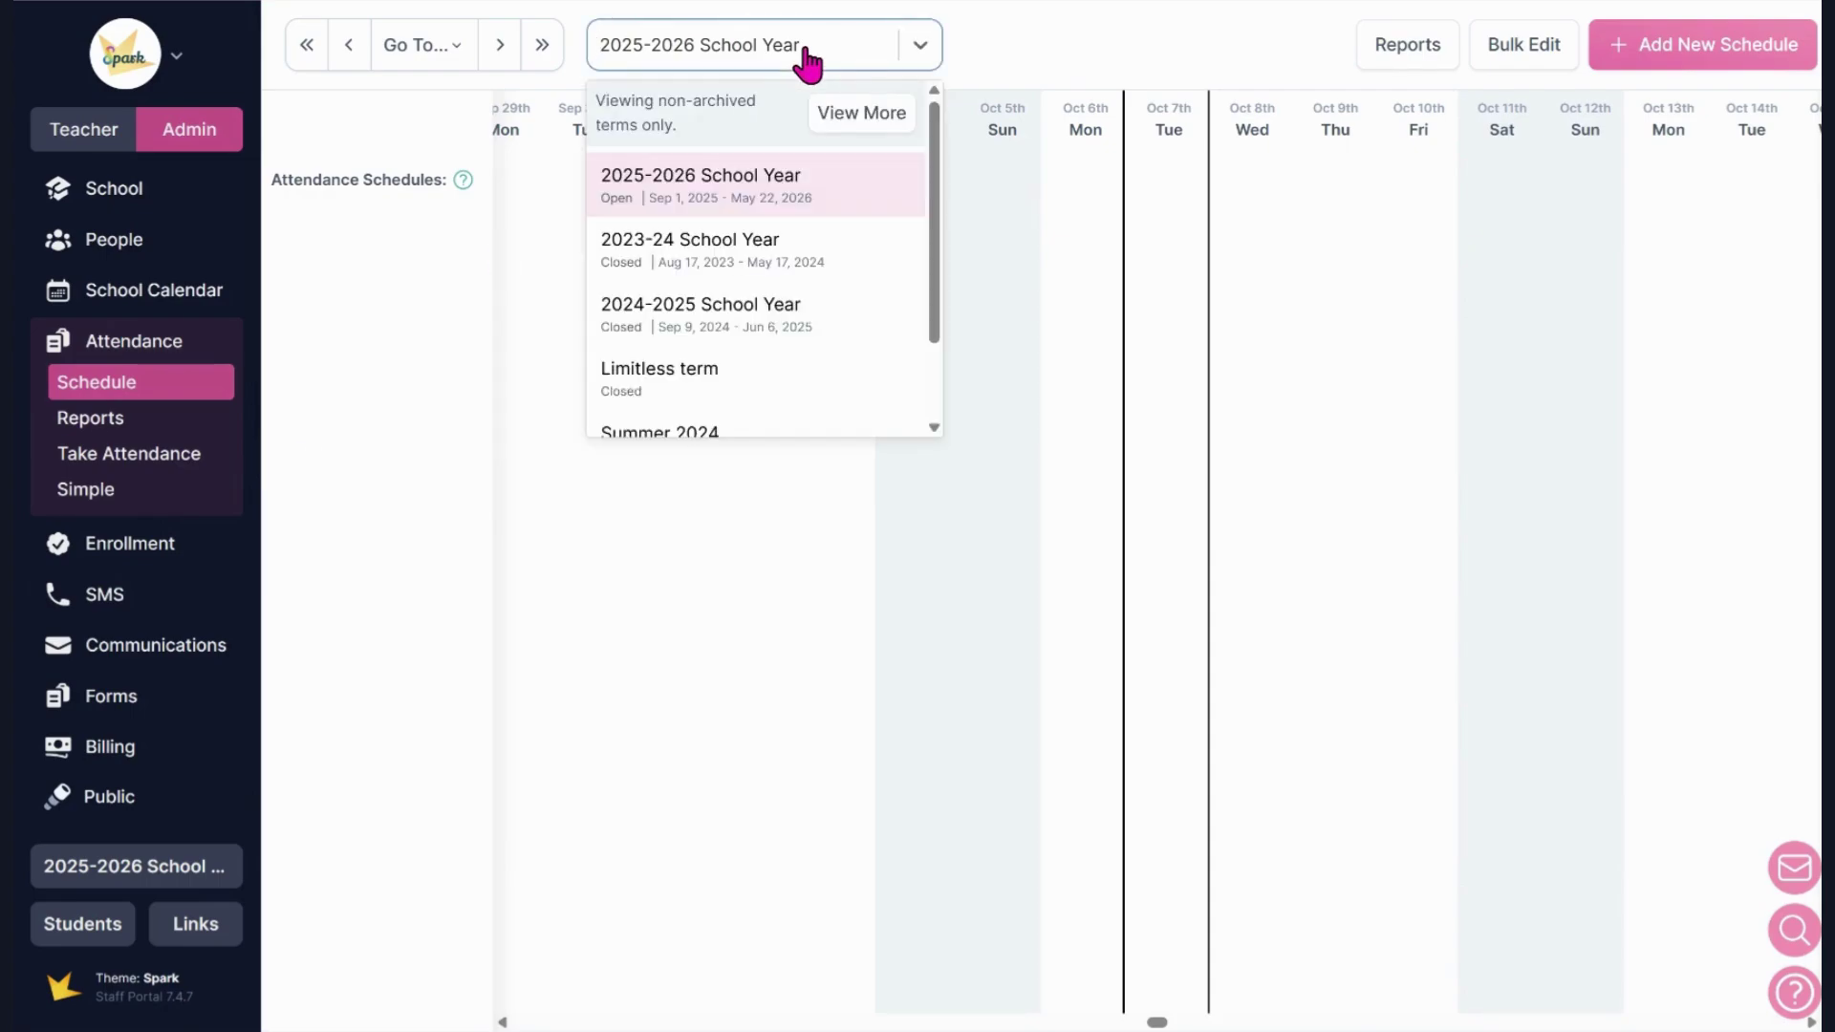
pyautogui.click(543, 314)
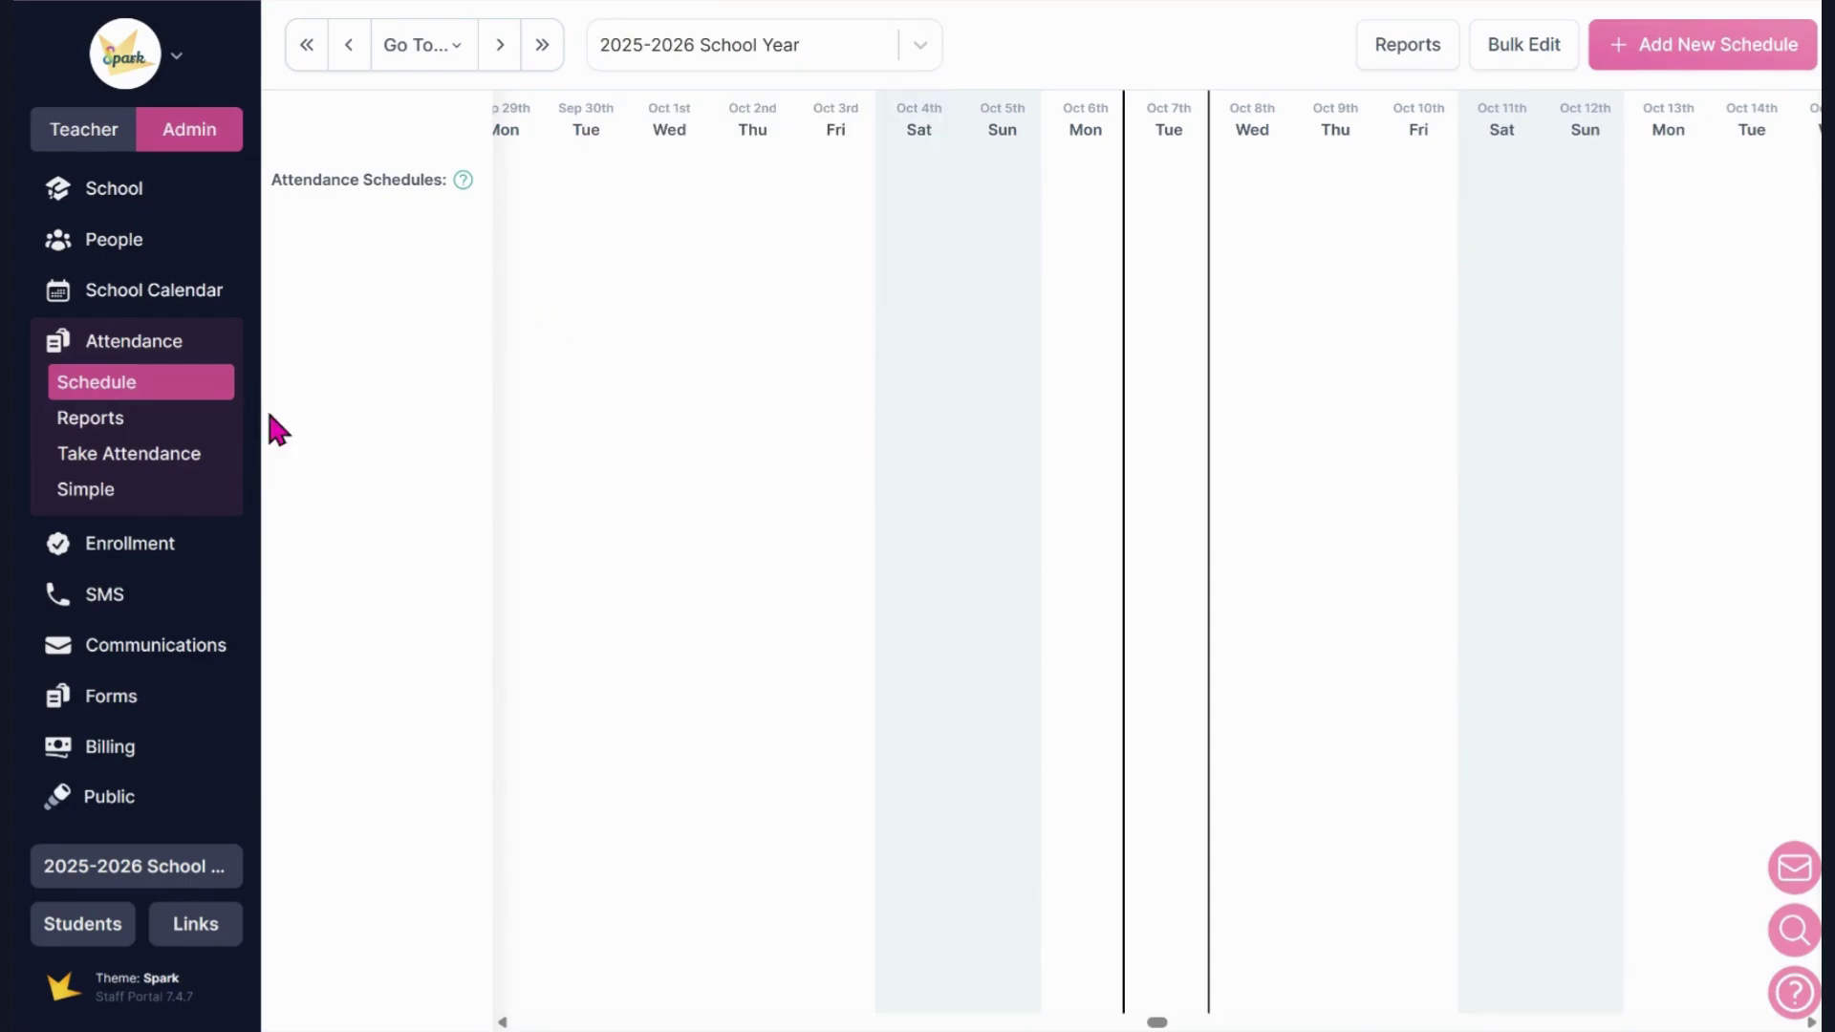
# Step: Show the Limitless term in the school calendar, turn on editing and view its option for becoming the default
pyautogui.click(145, 302)
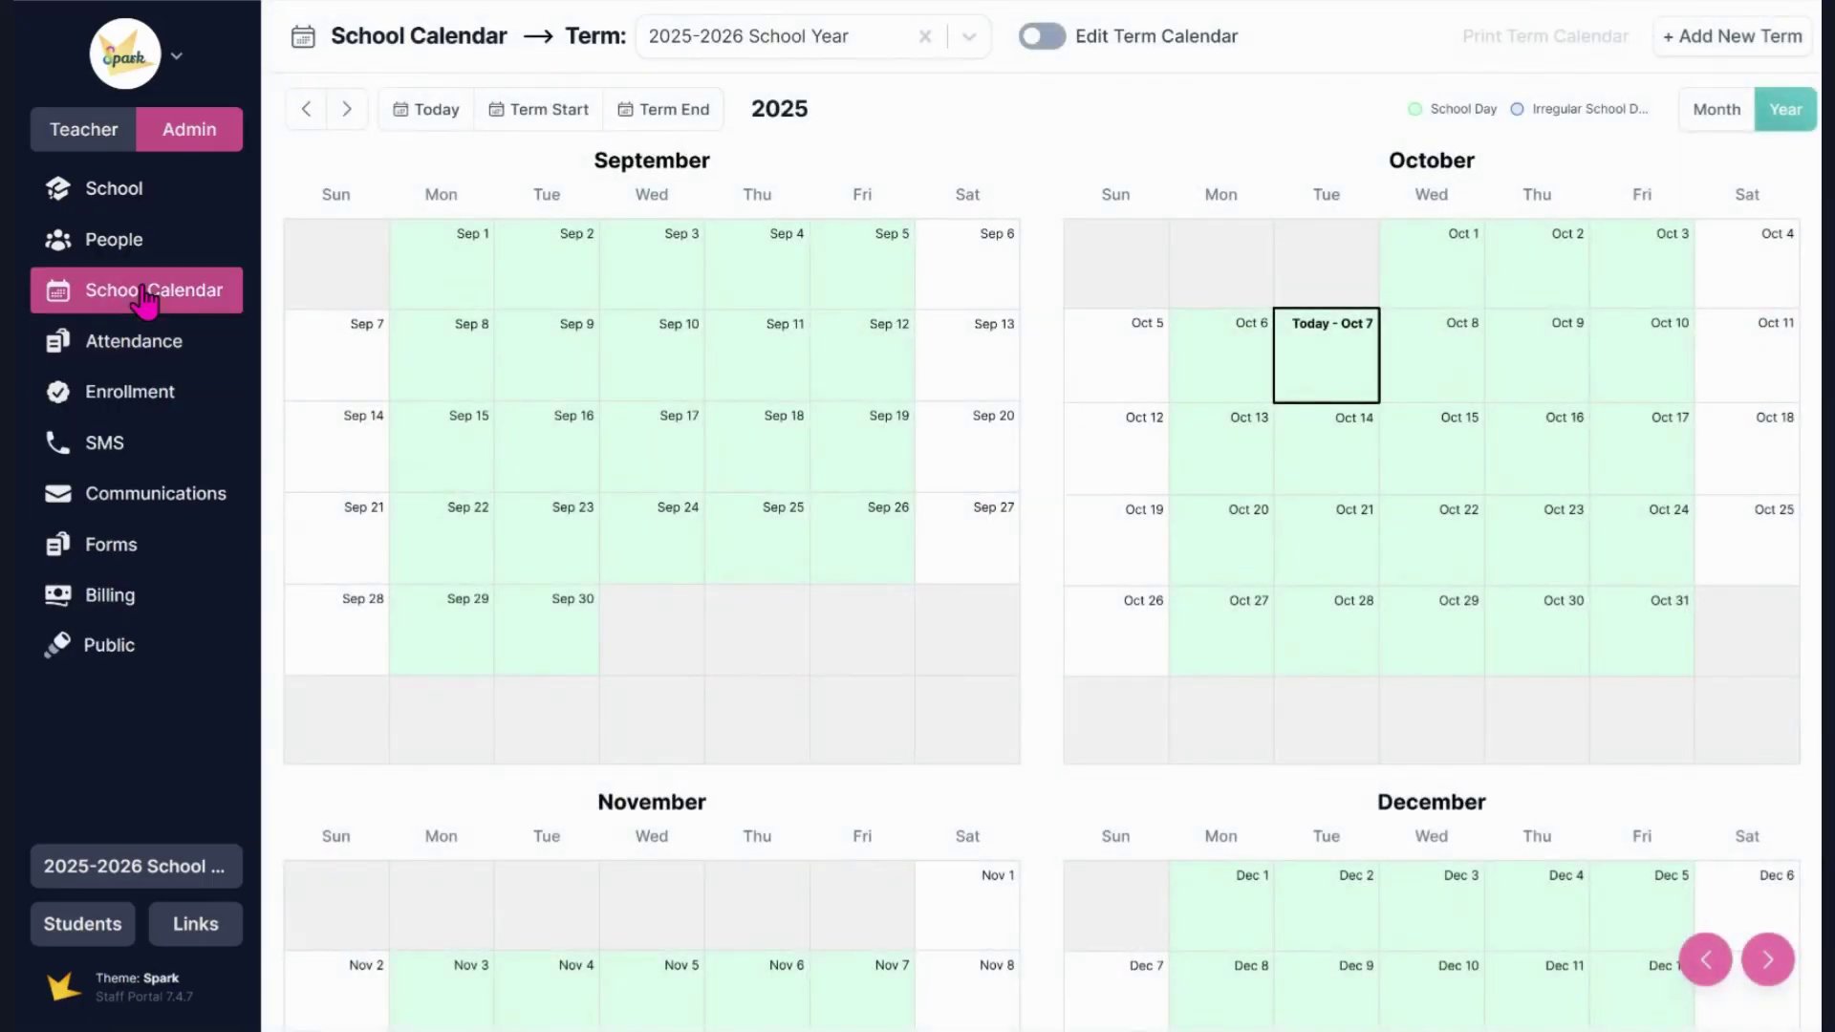
pyautogui.click(969, 37)
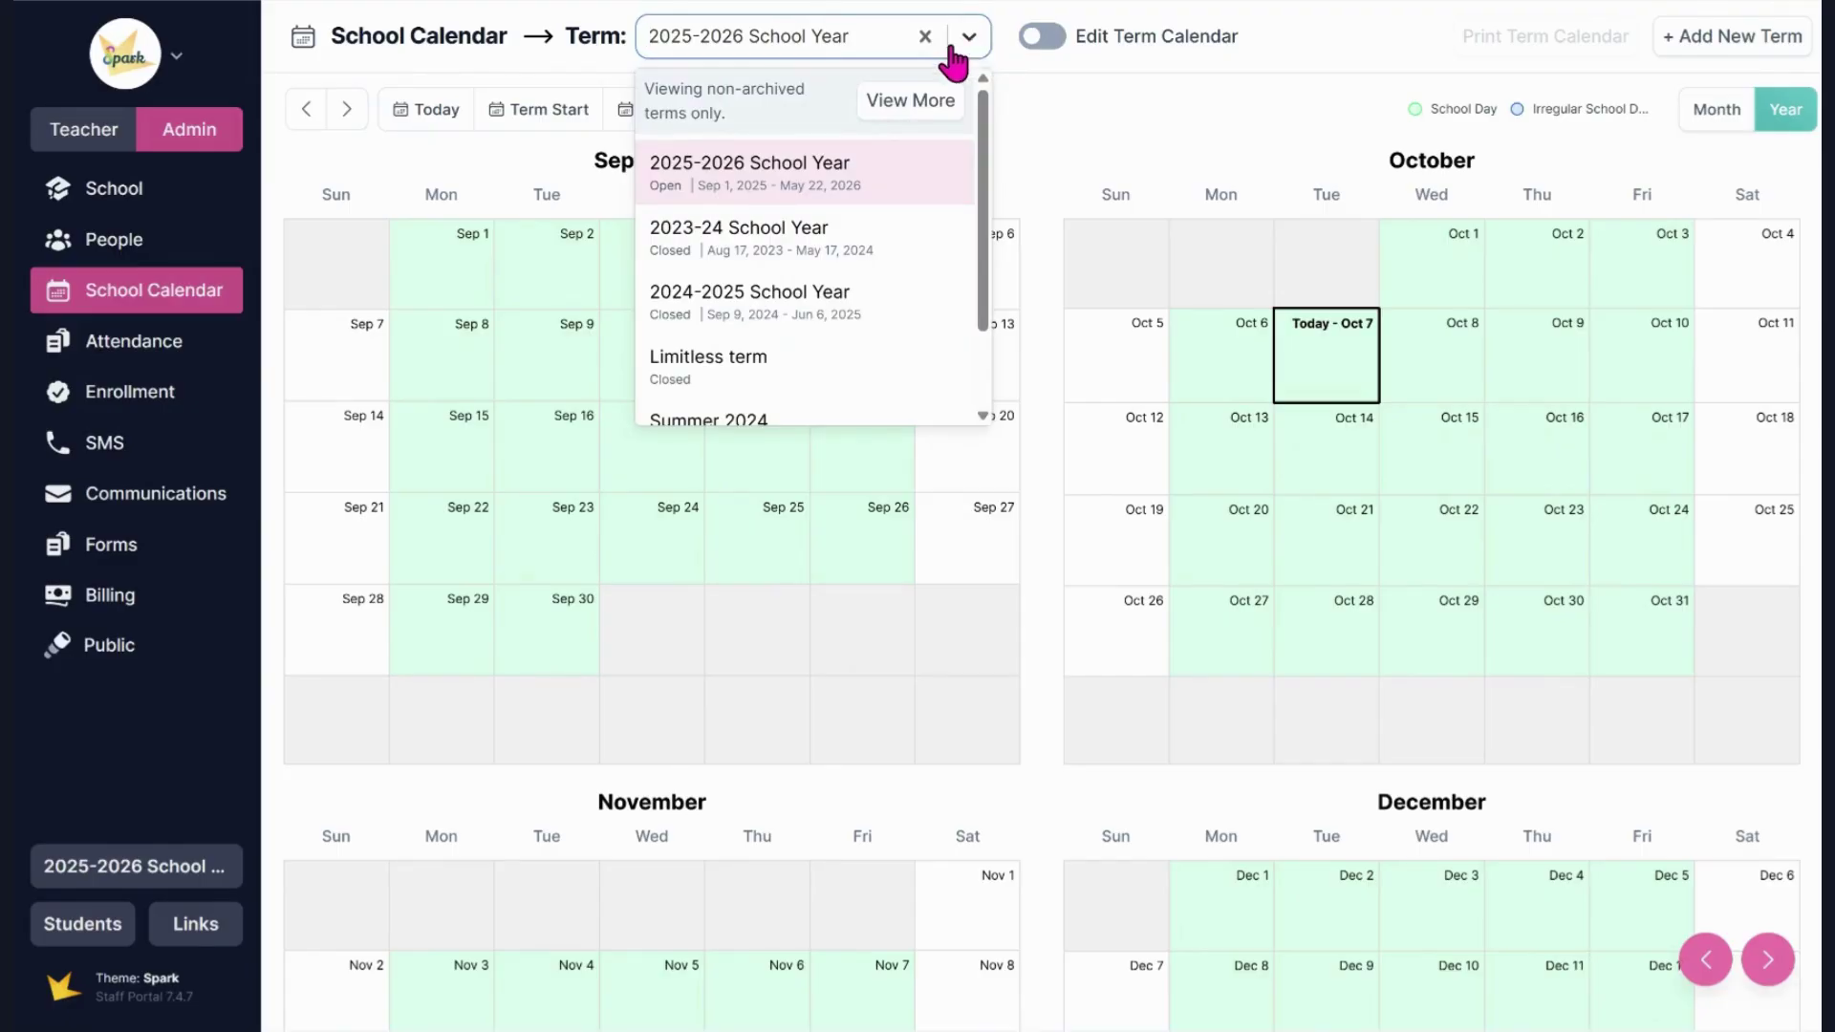
pyautogui.click(779, 373)
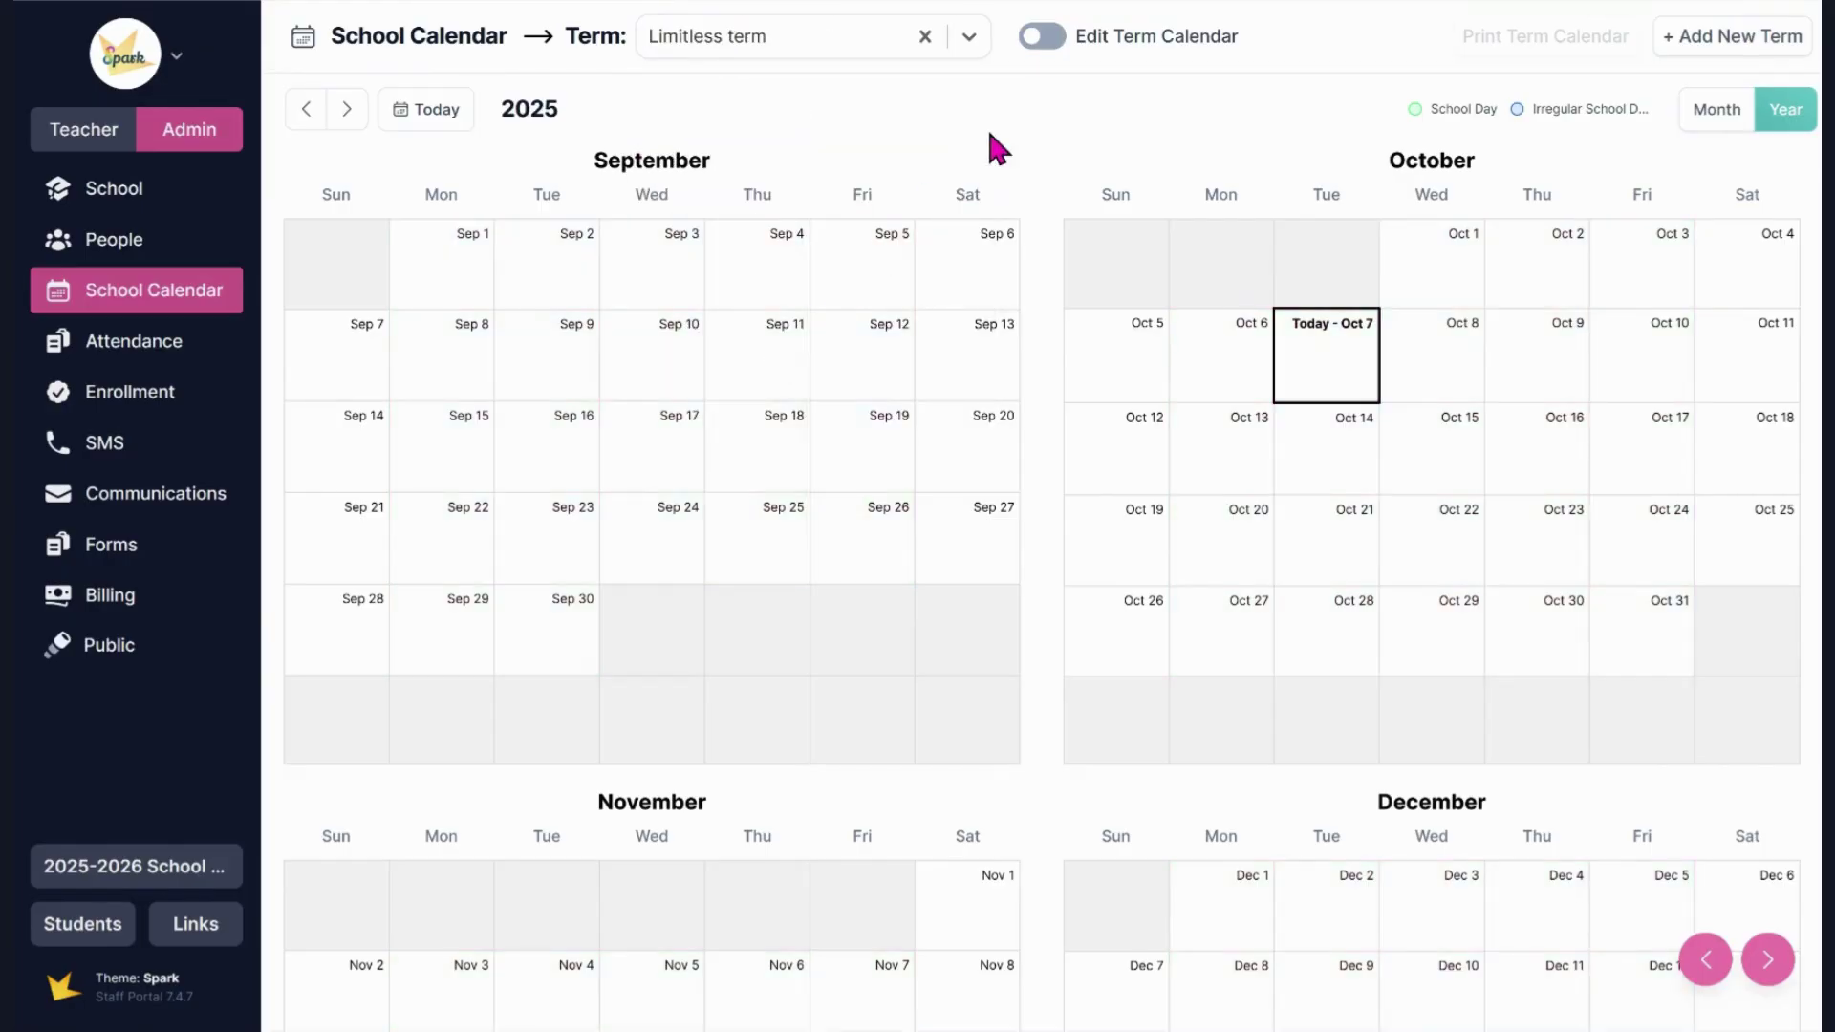
pyautogui.click(1048, 43)
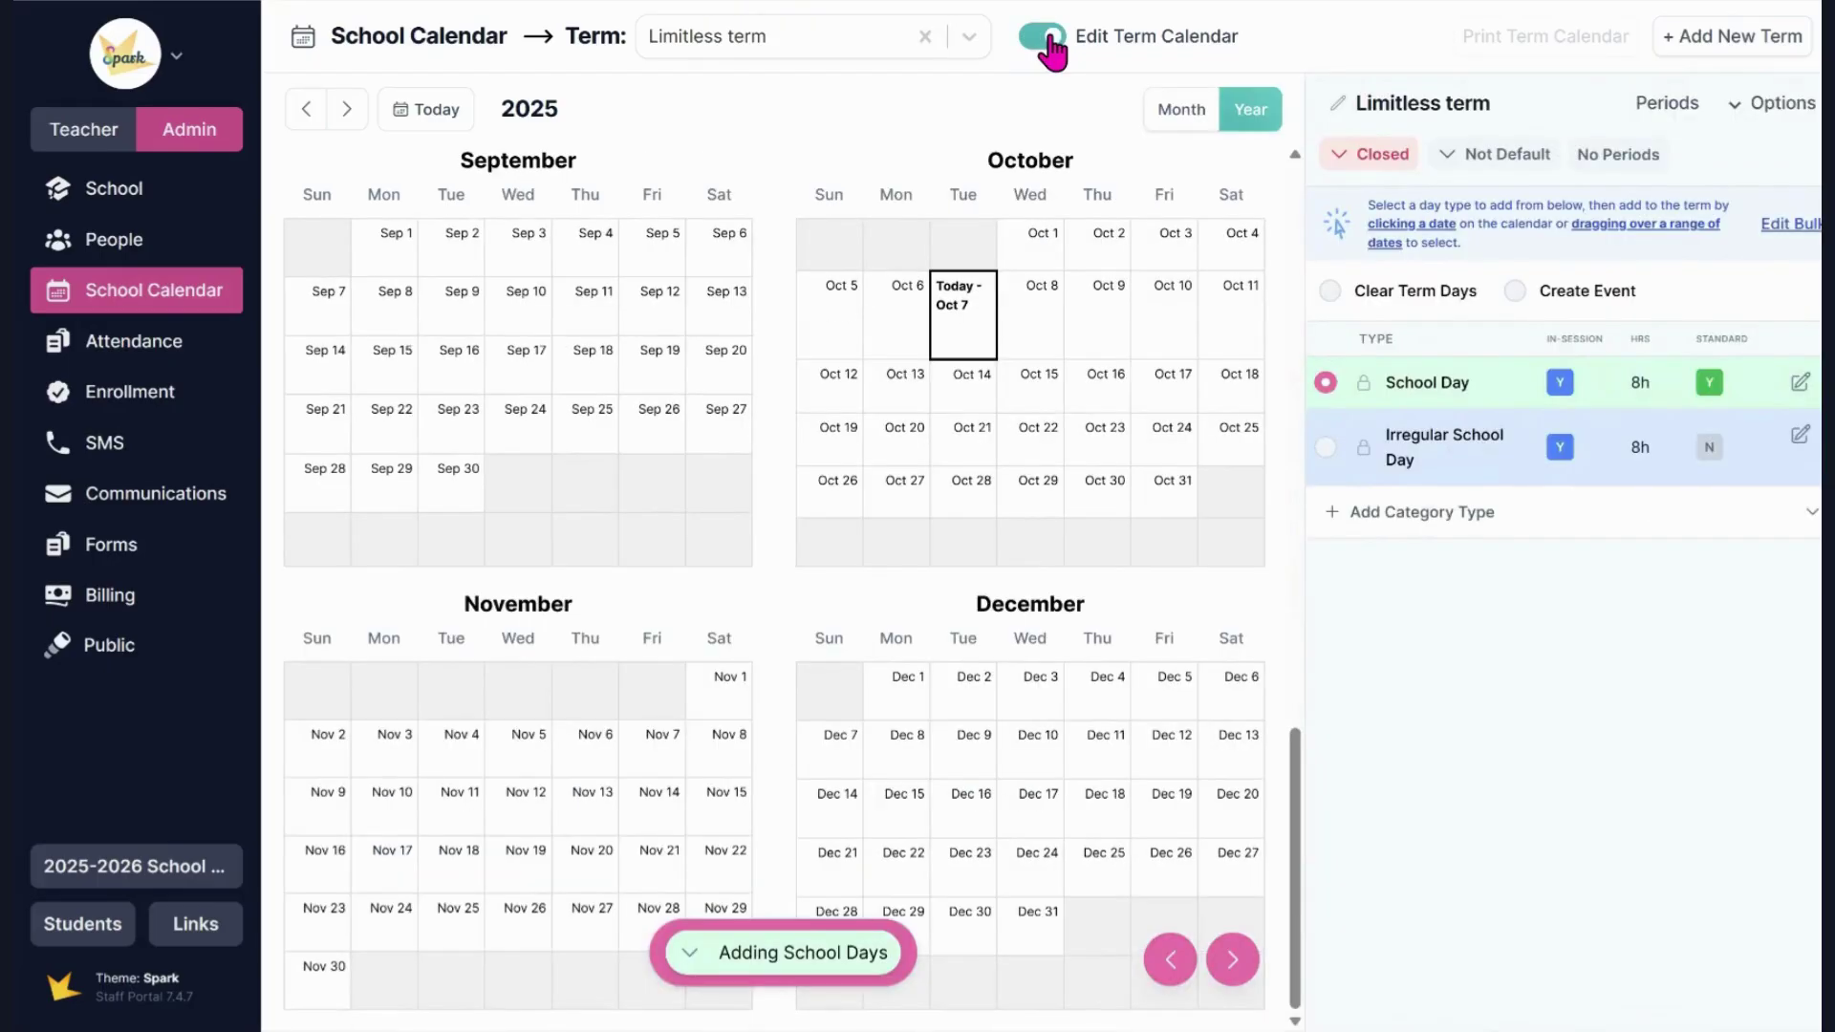
pyautogui.click(1480, 161)
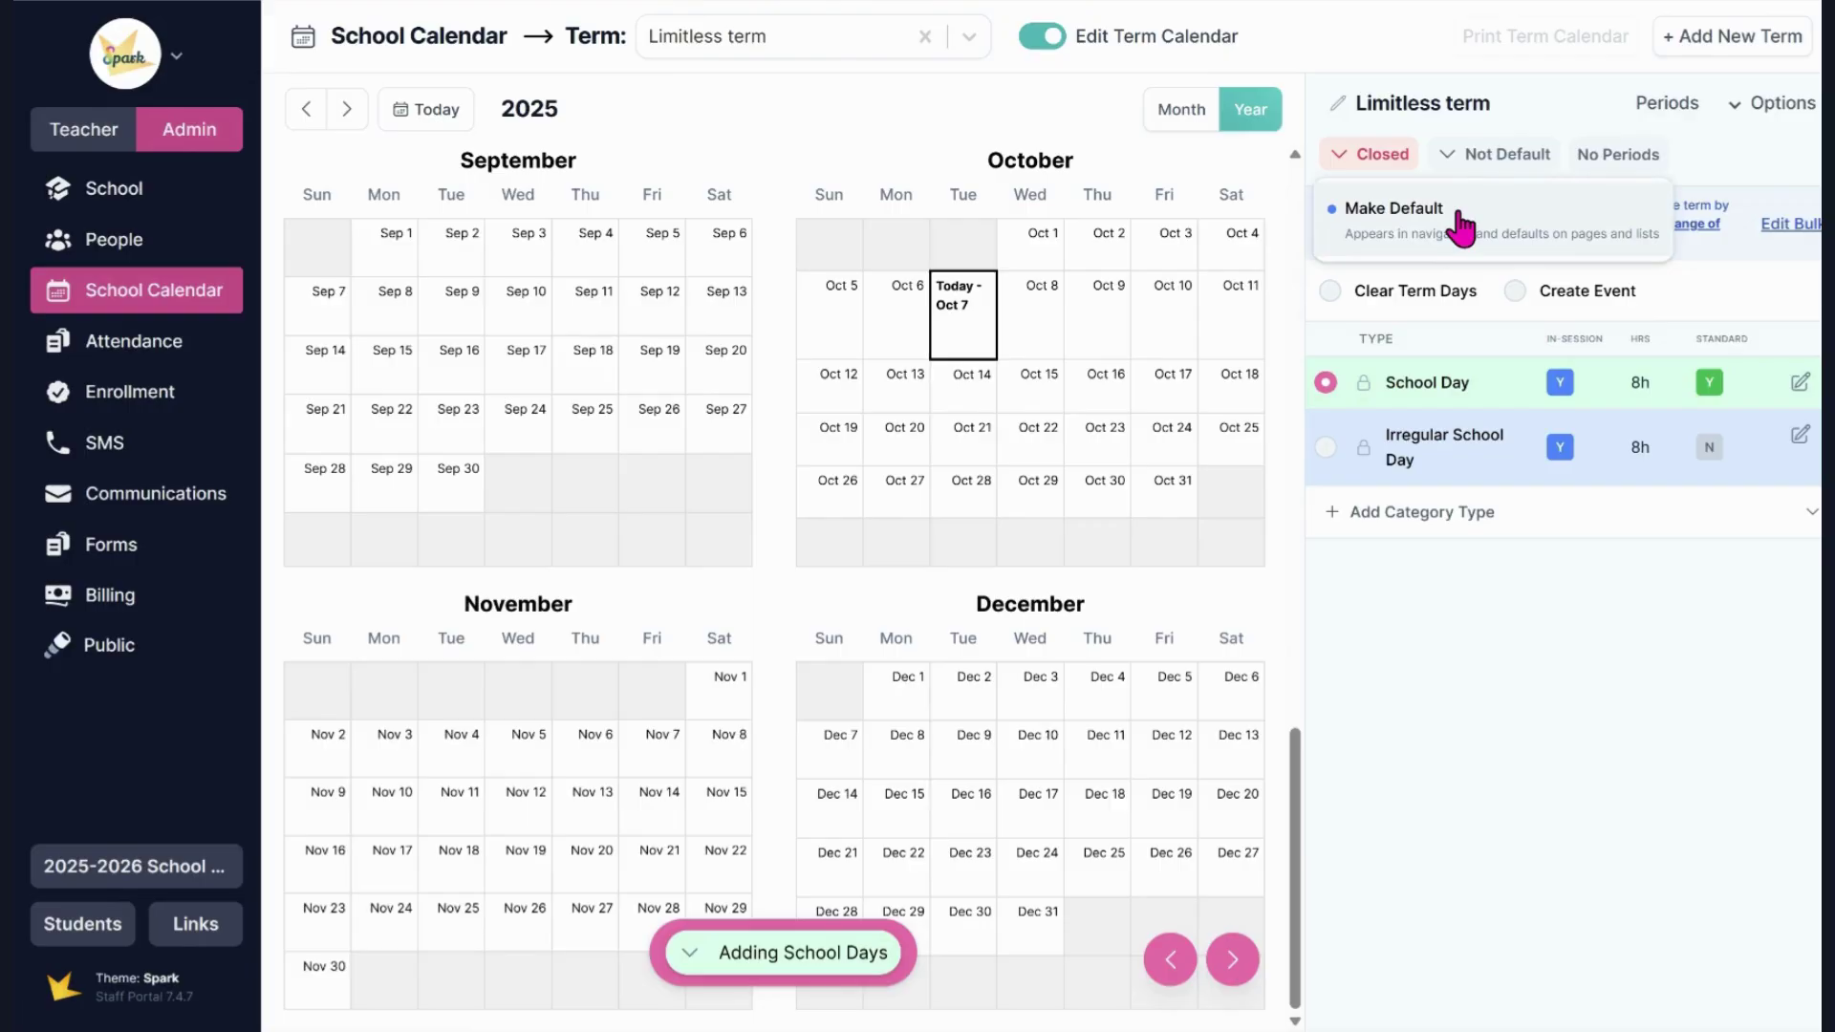
pyautogui.click(1286, 294)
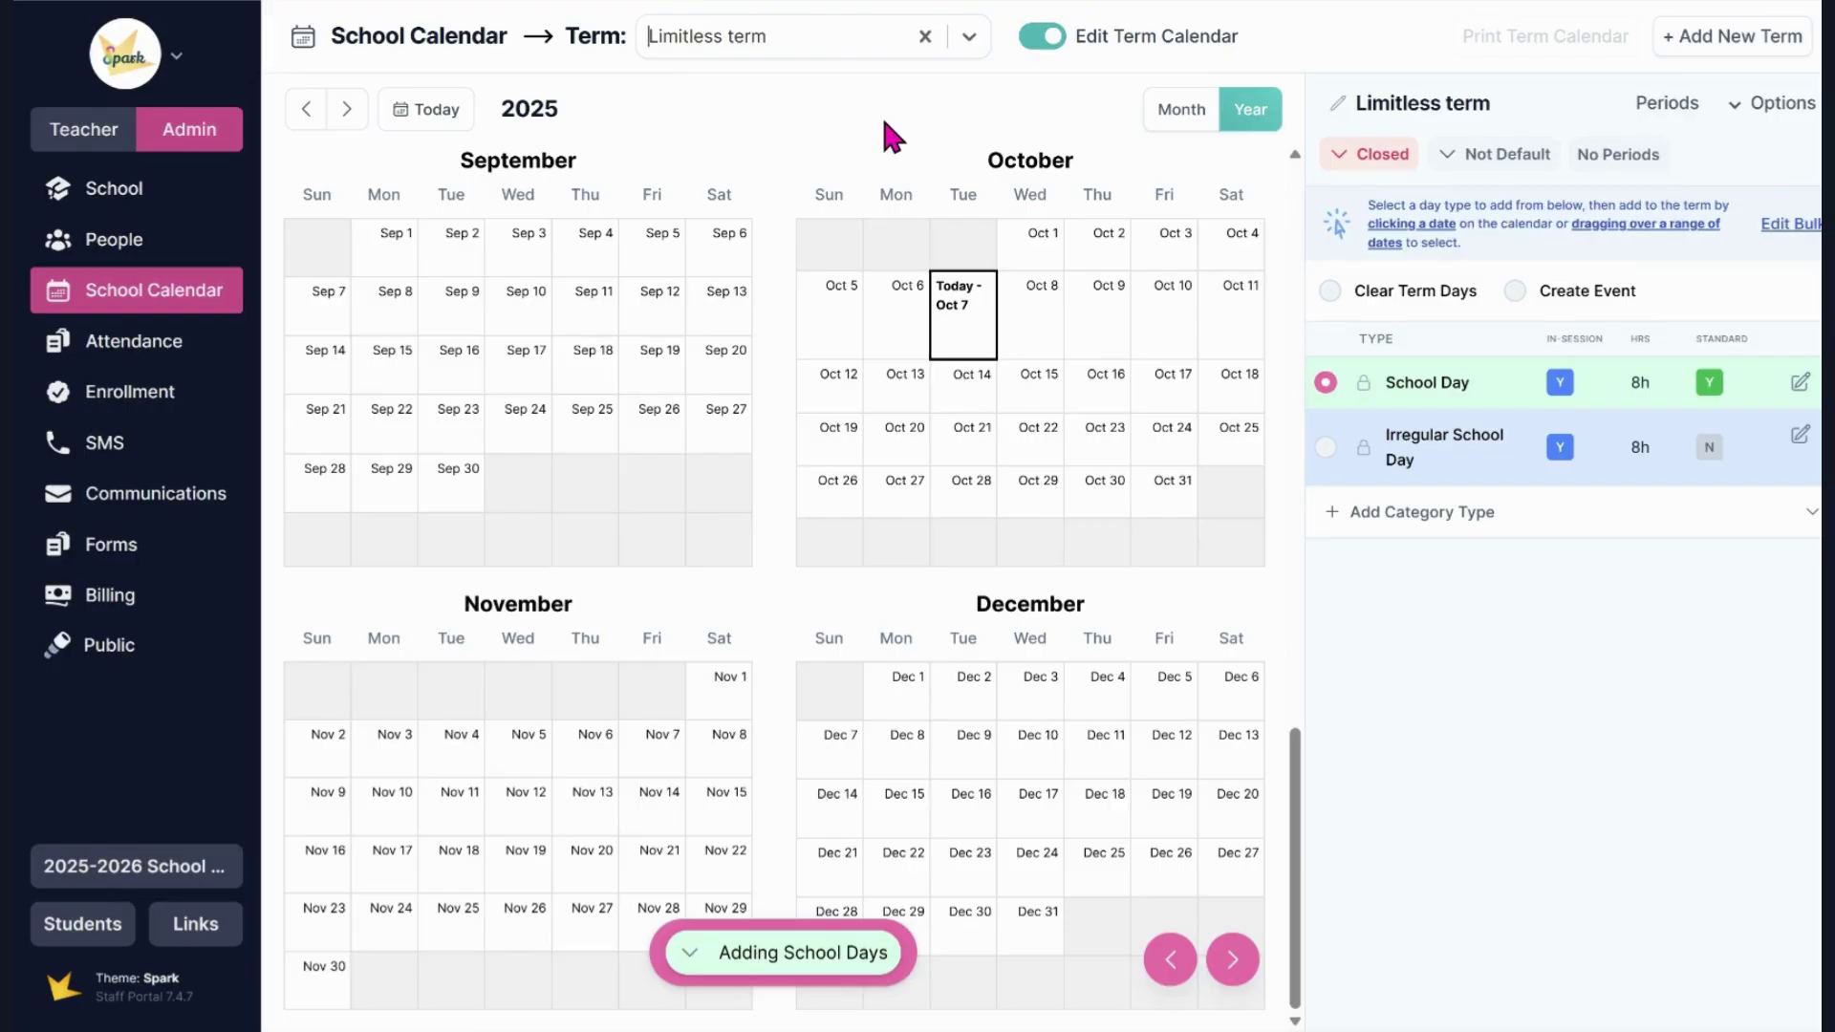
# Step: Switch the calendar back to the 2025-2026 School Year, clear September 1 as a term day and save the change
pyautogui.click(972, 36)
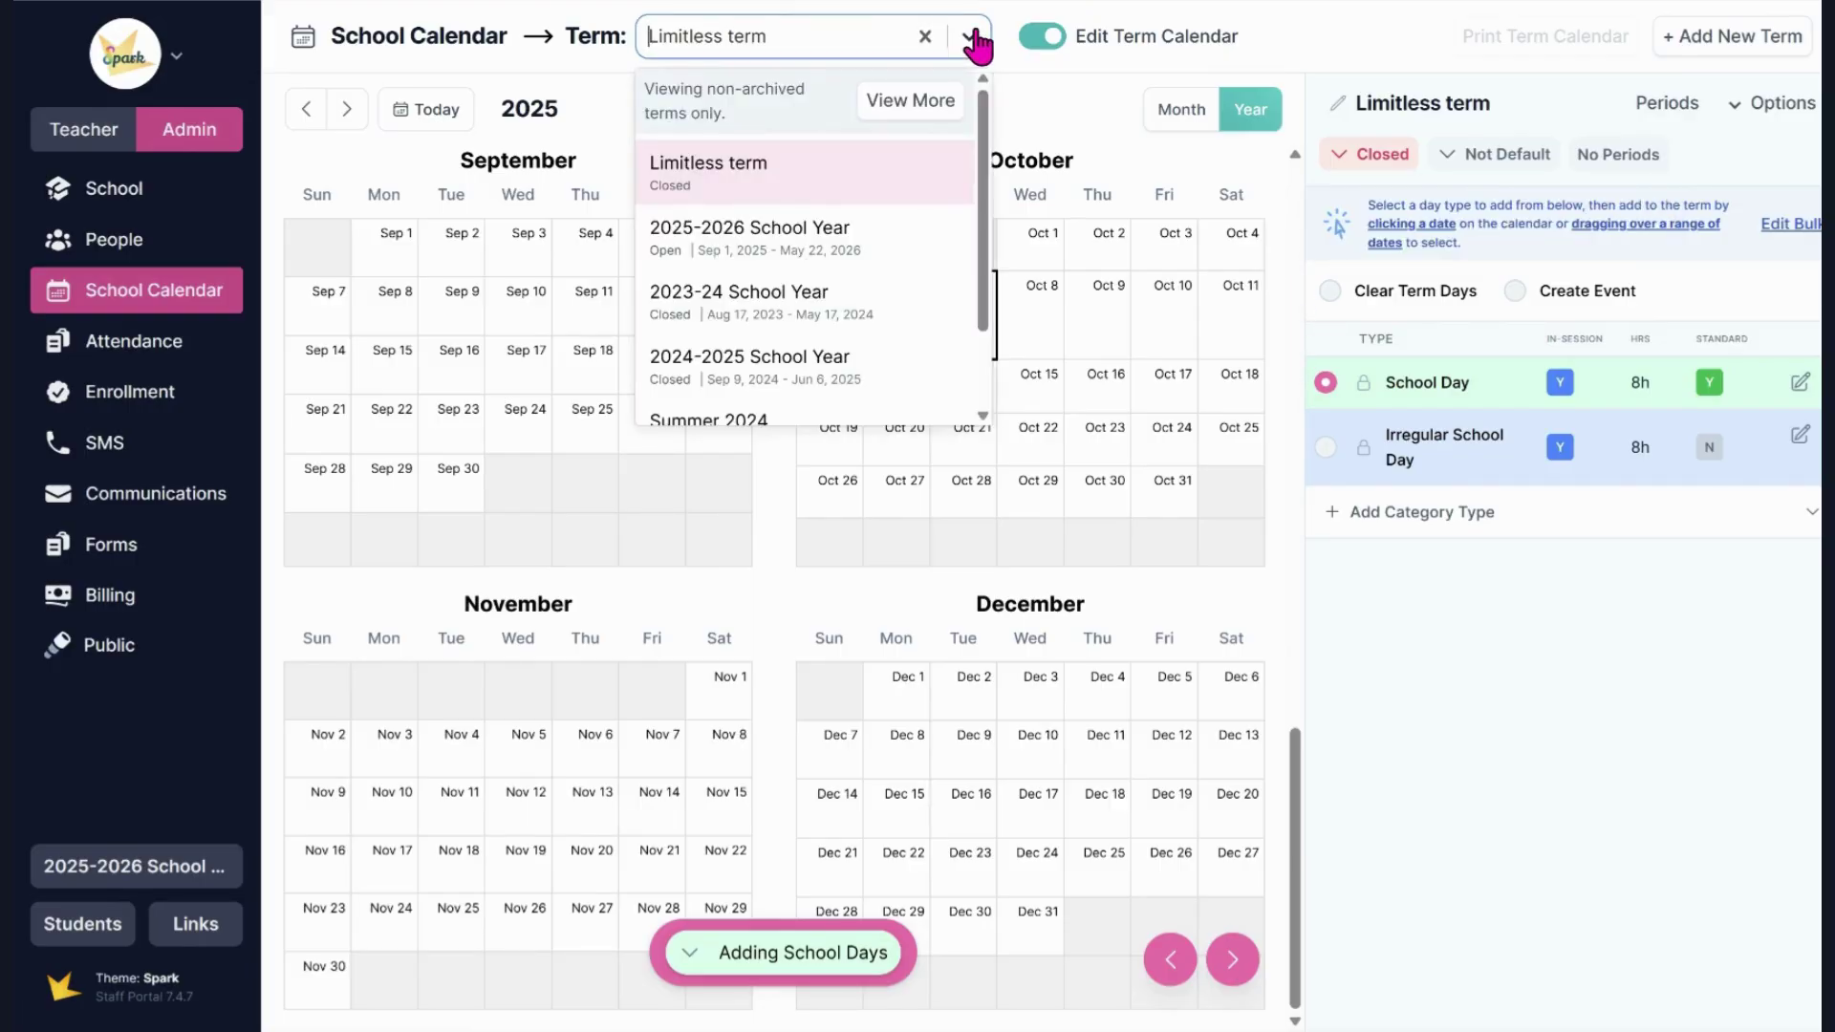
pyautogui.click(847, 230)
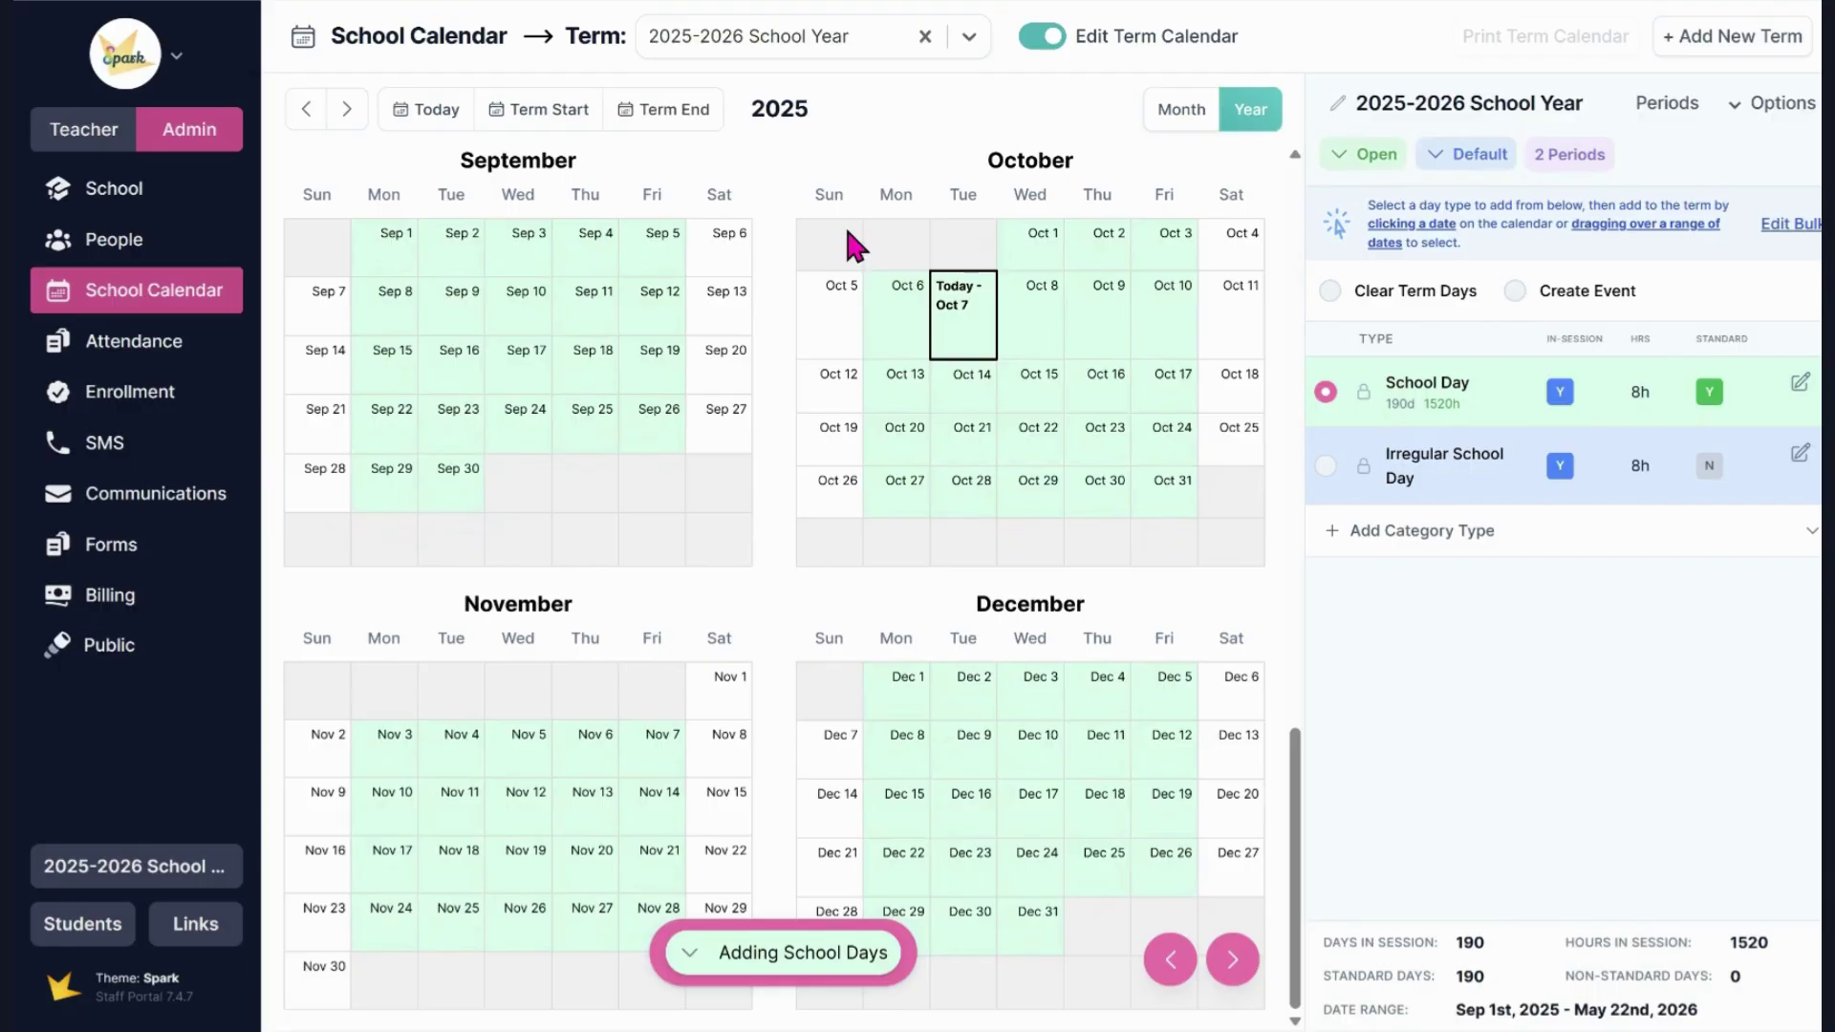
pyautogui.click(1329, 290)
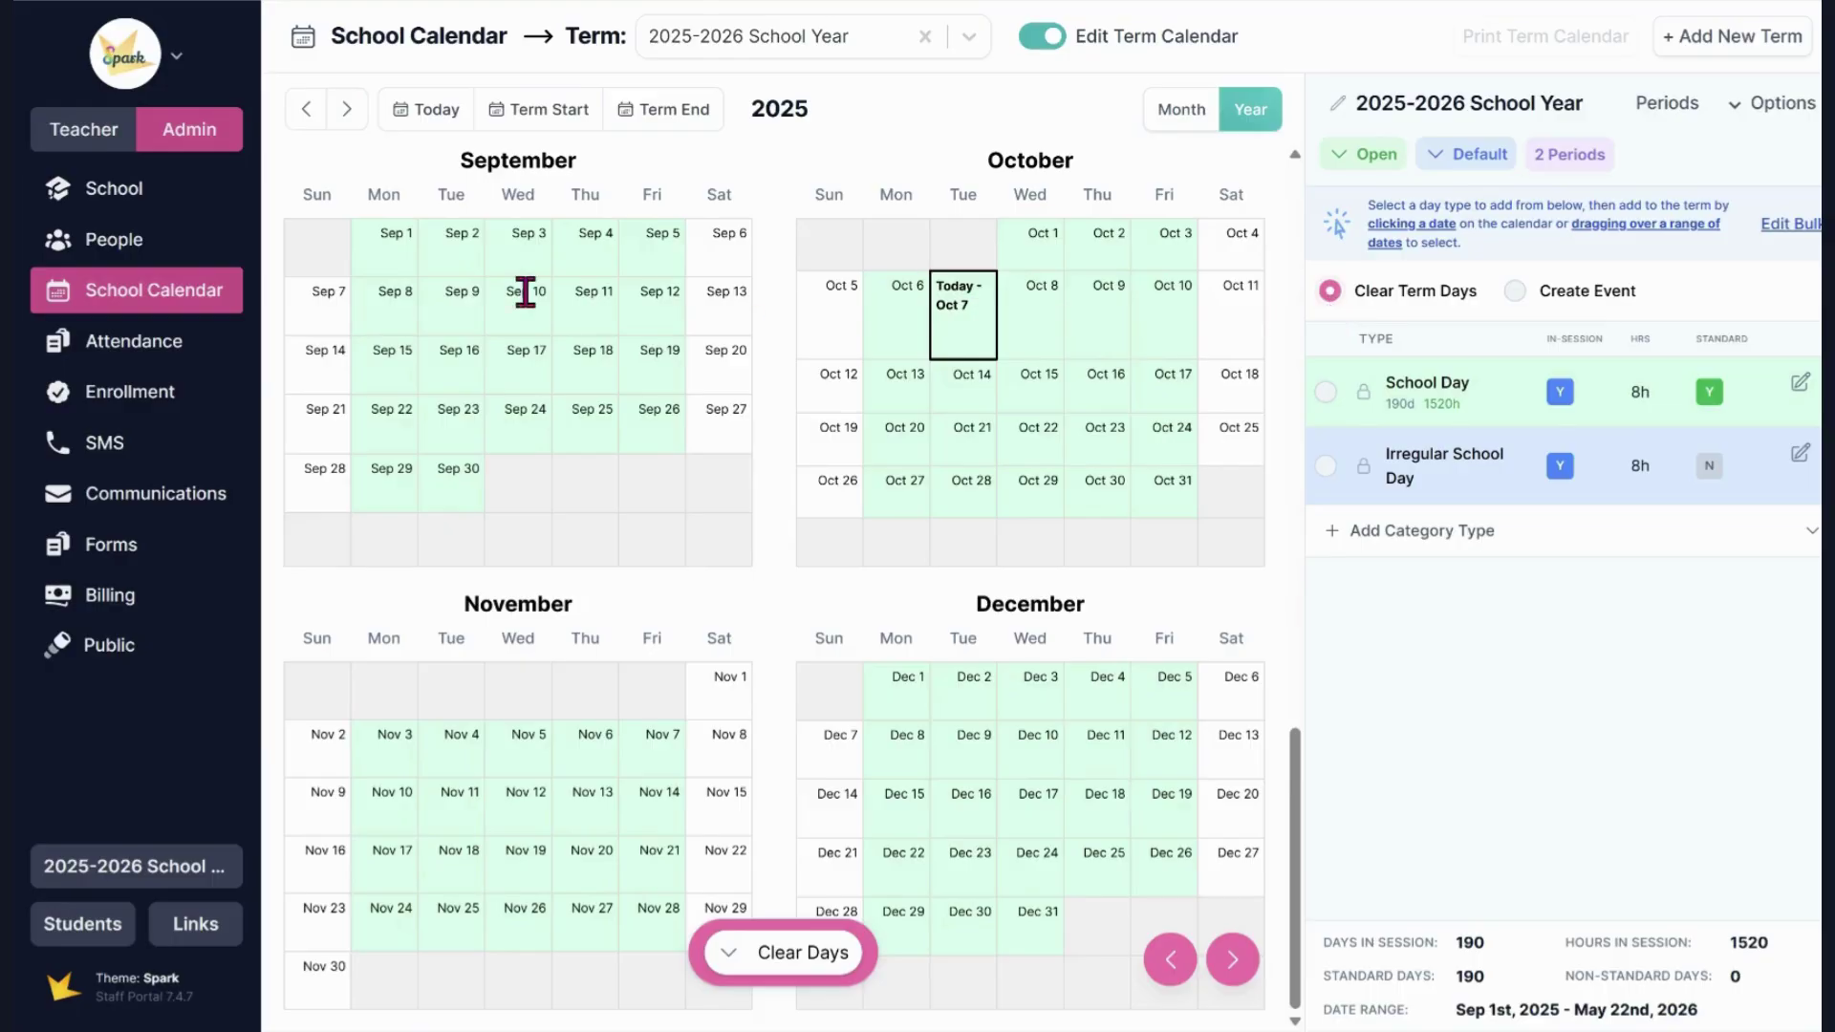
pyautogui.click(394, 260)
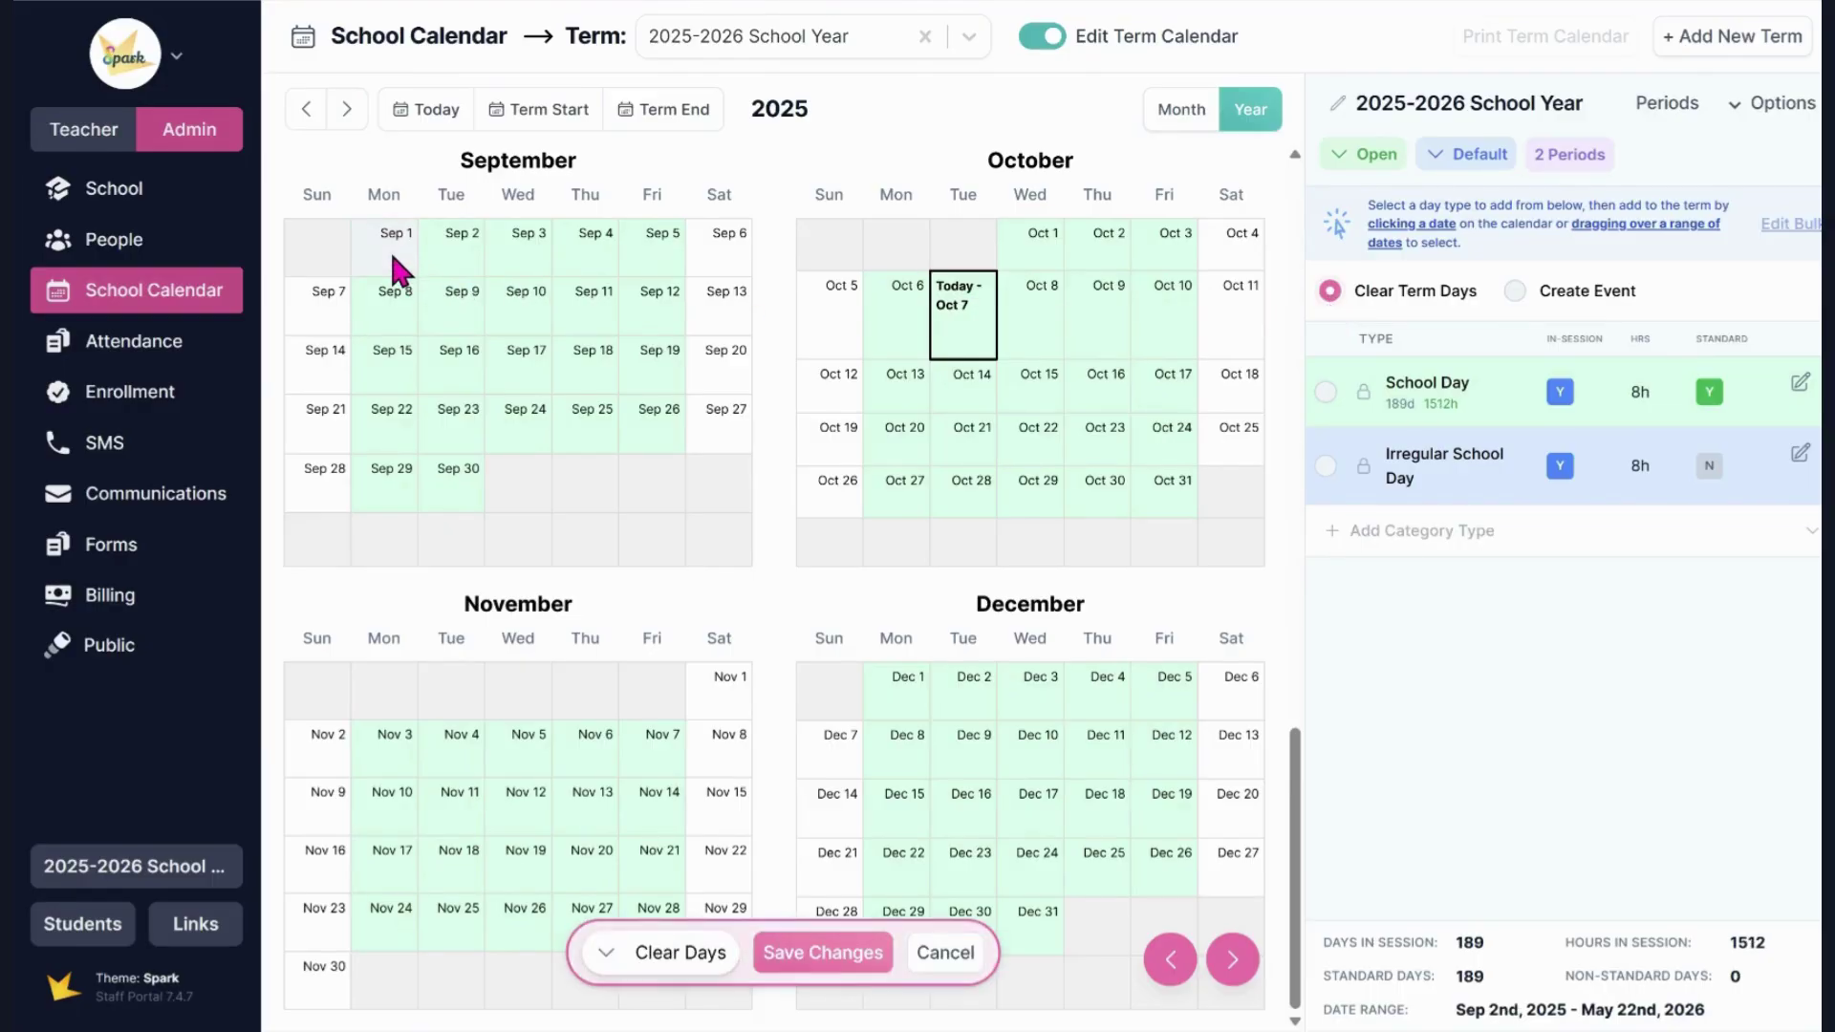
pyautogui.click(820, 959)
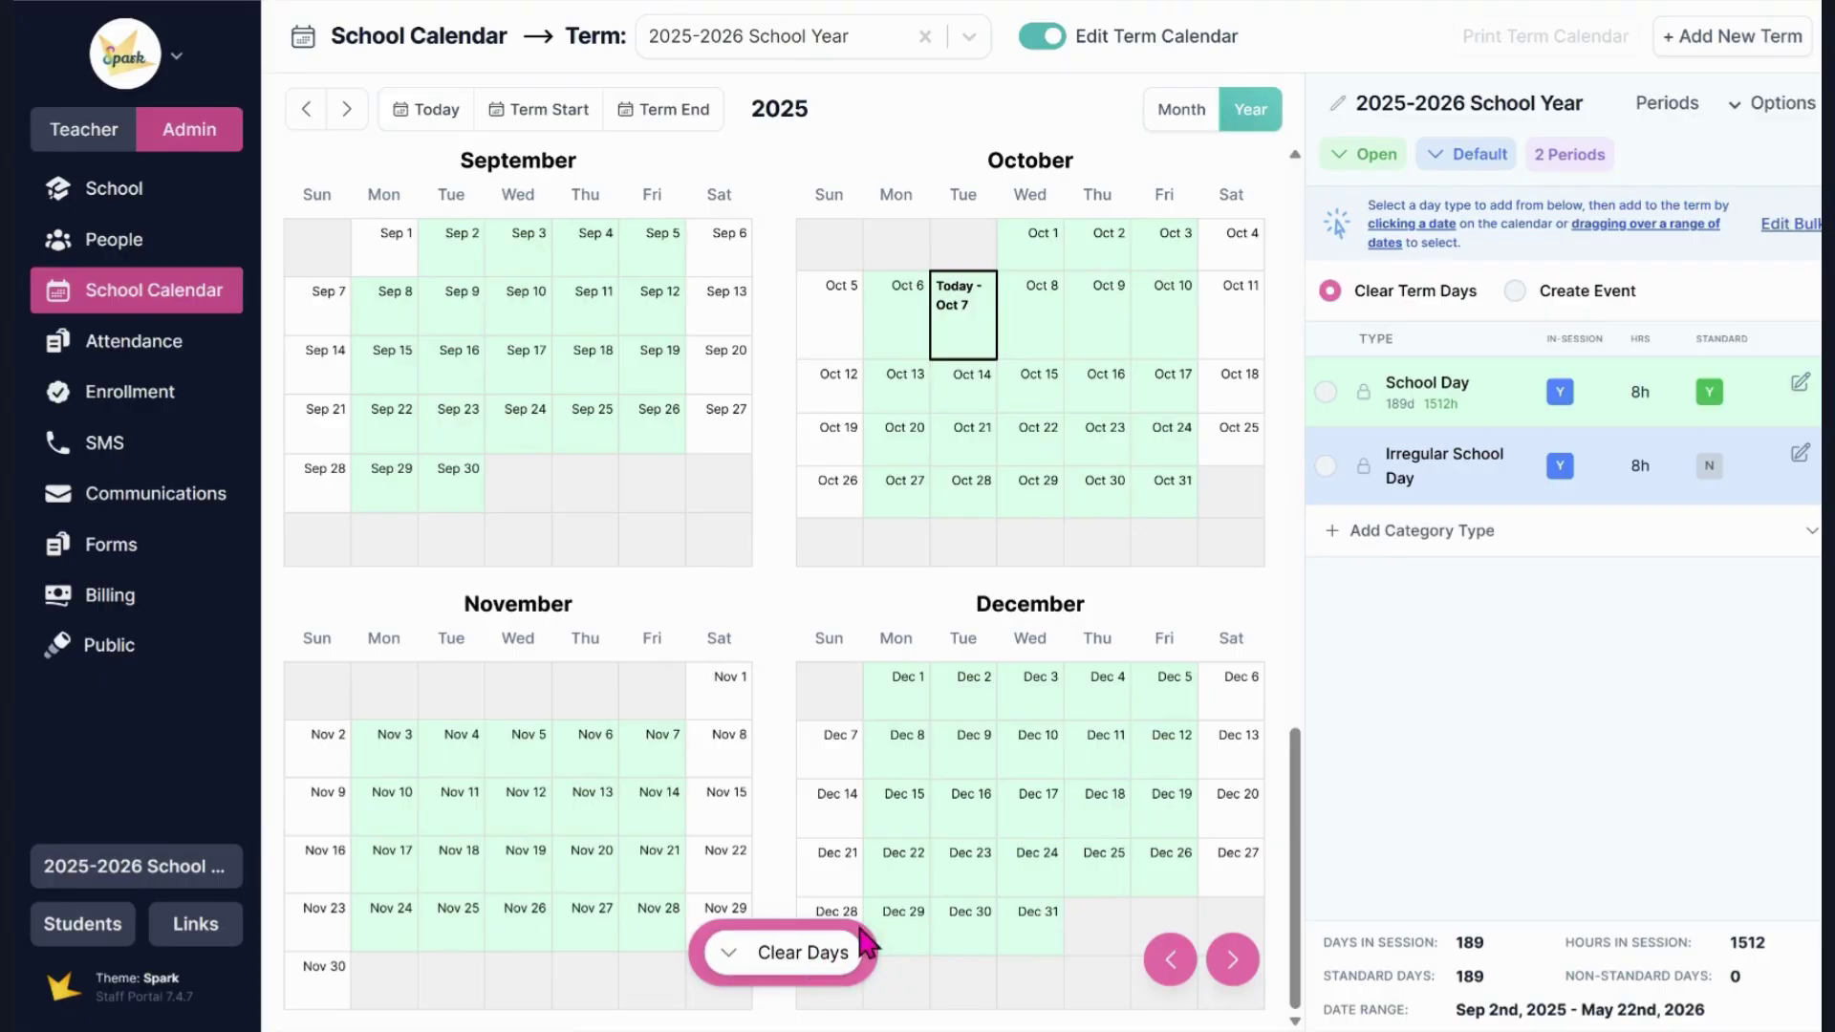
# Step: Mark September 1 as a School Day in the term calendar and save the change
pyautogui.click(1325, 390)
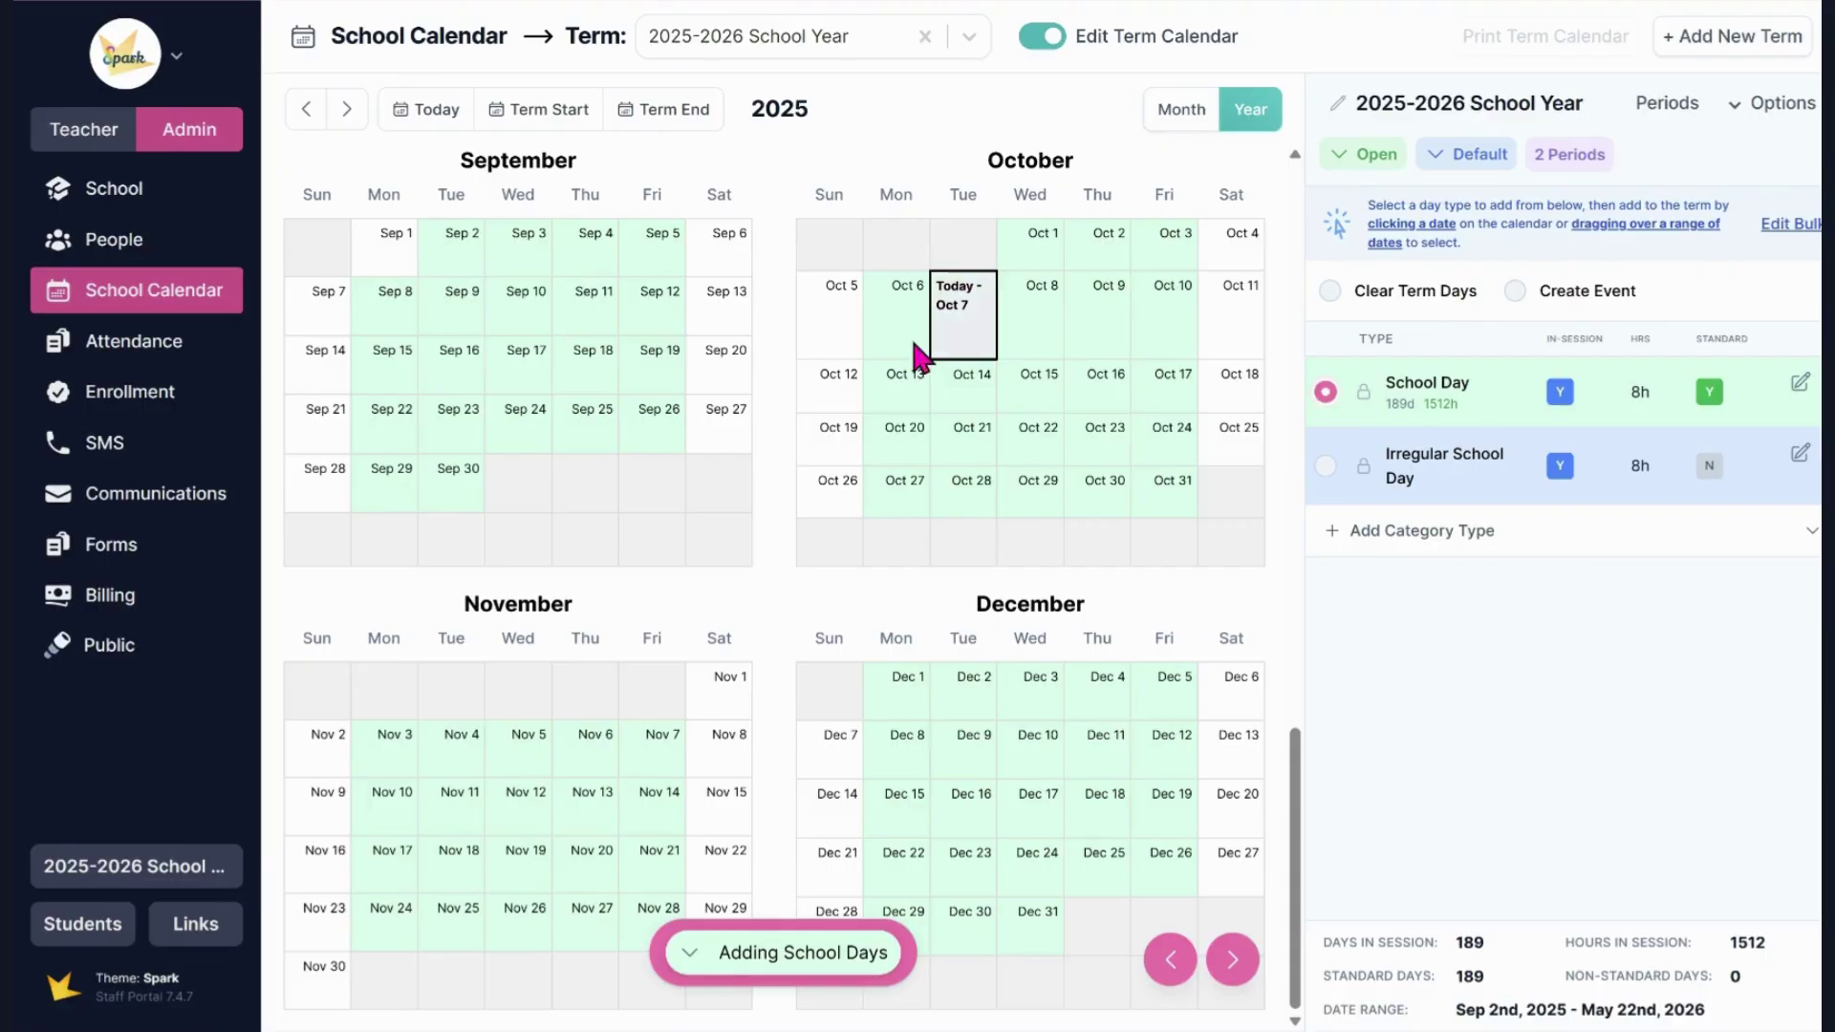
pyautogui.click(401, 239)
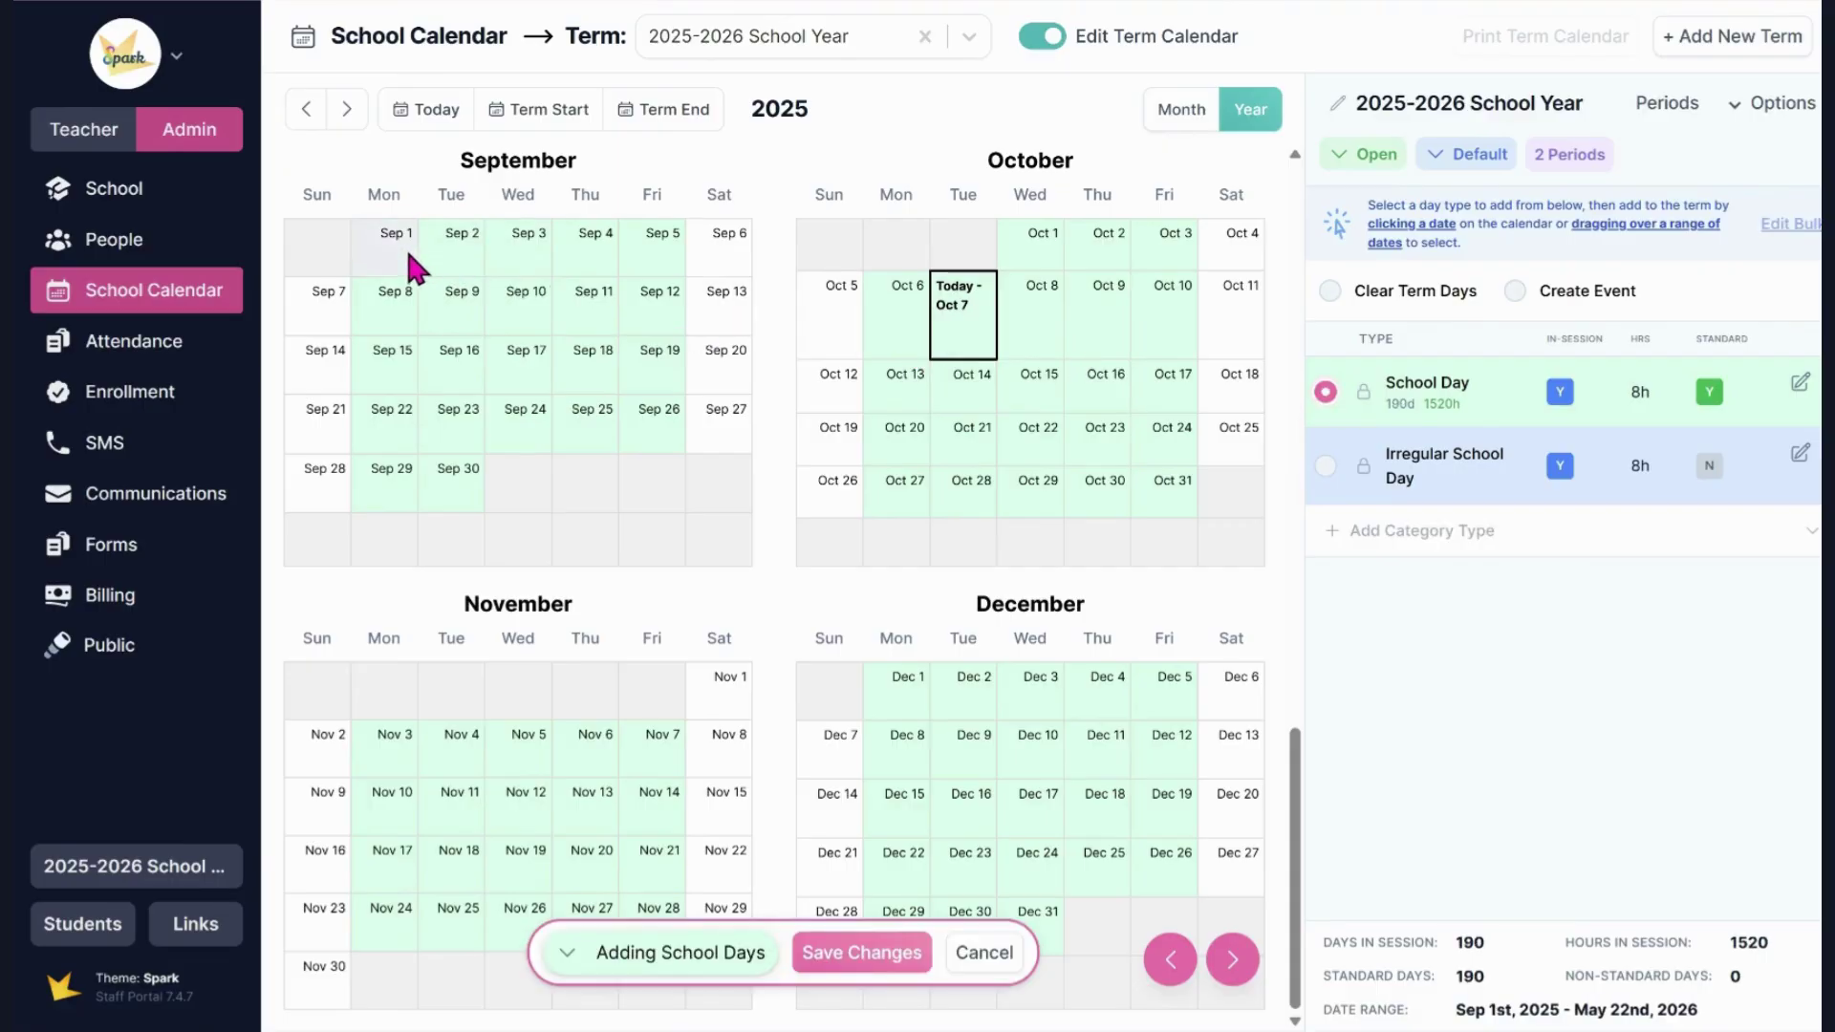
pyautogui.click(847, 954)
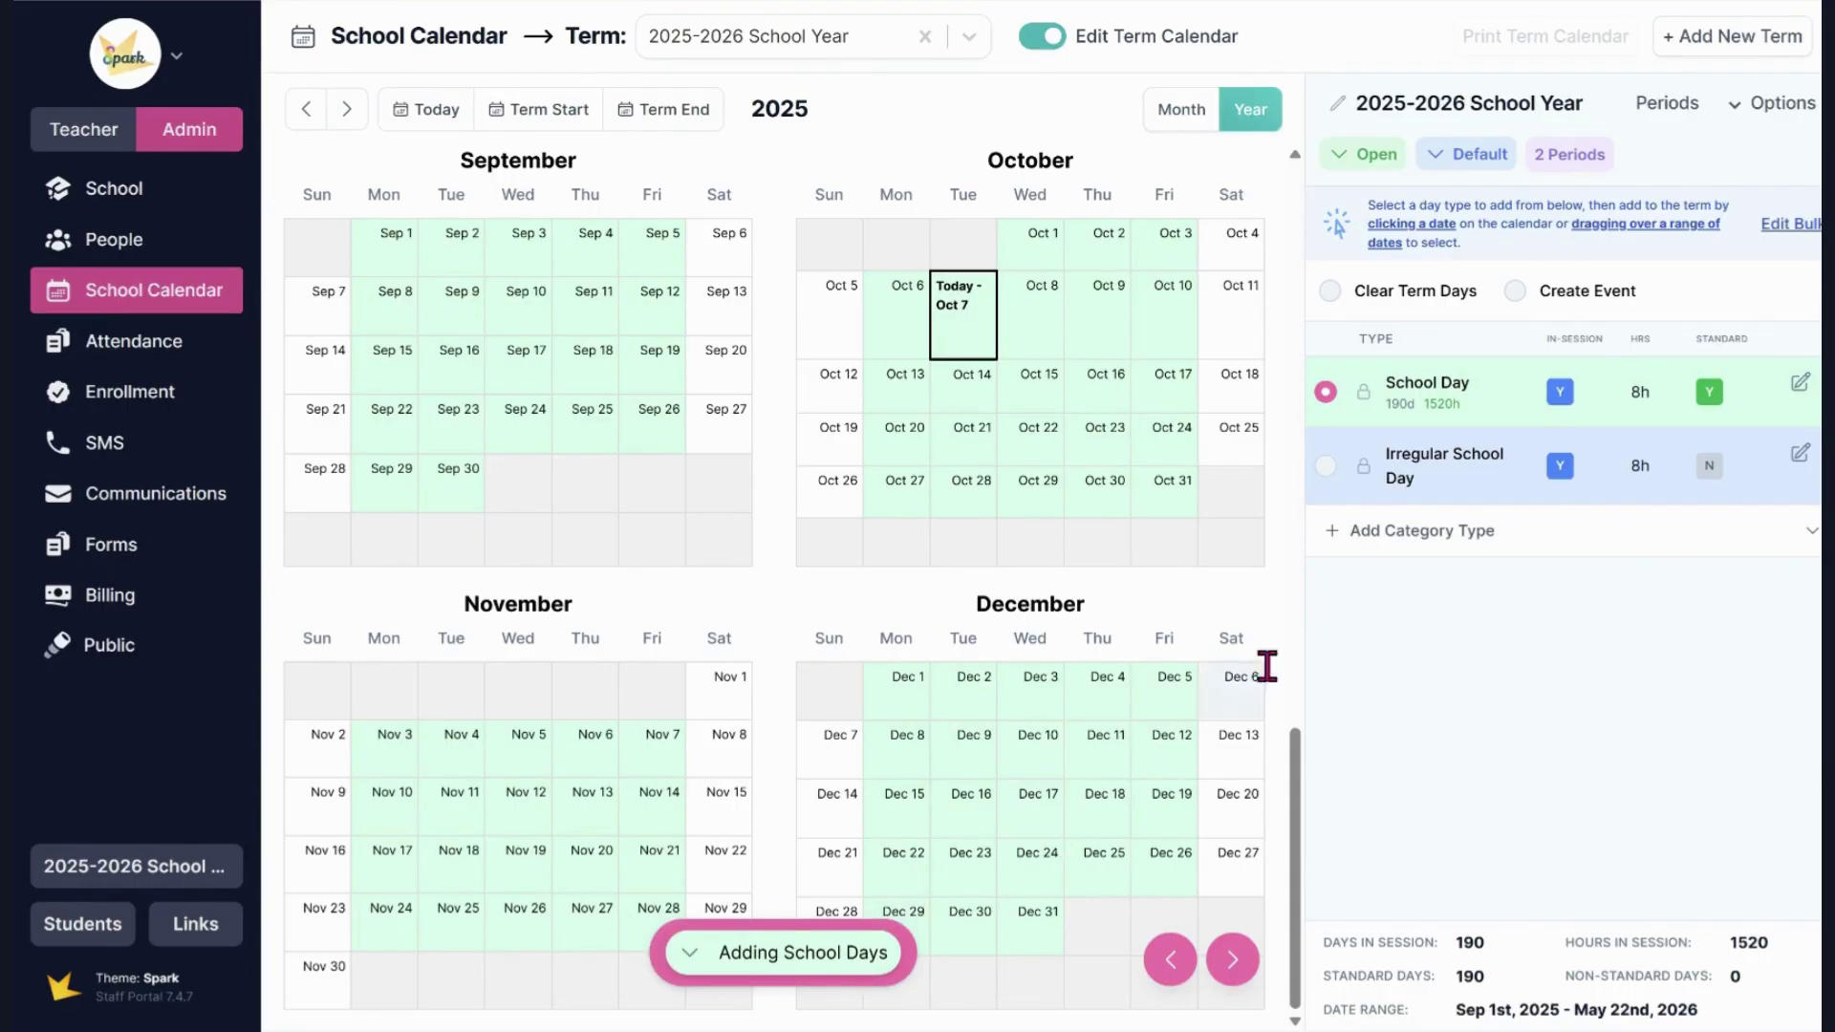
# Step: Look through the available day category types and add the Holiday category to the term
pyautogui.click(1381, 537)
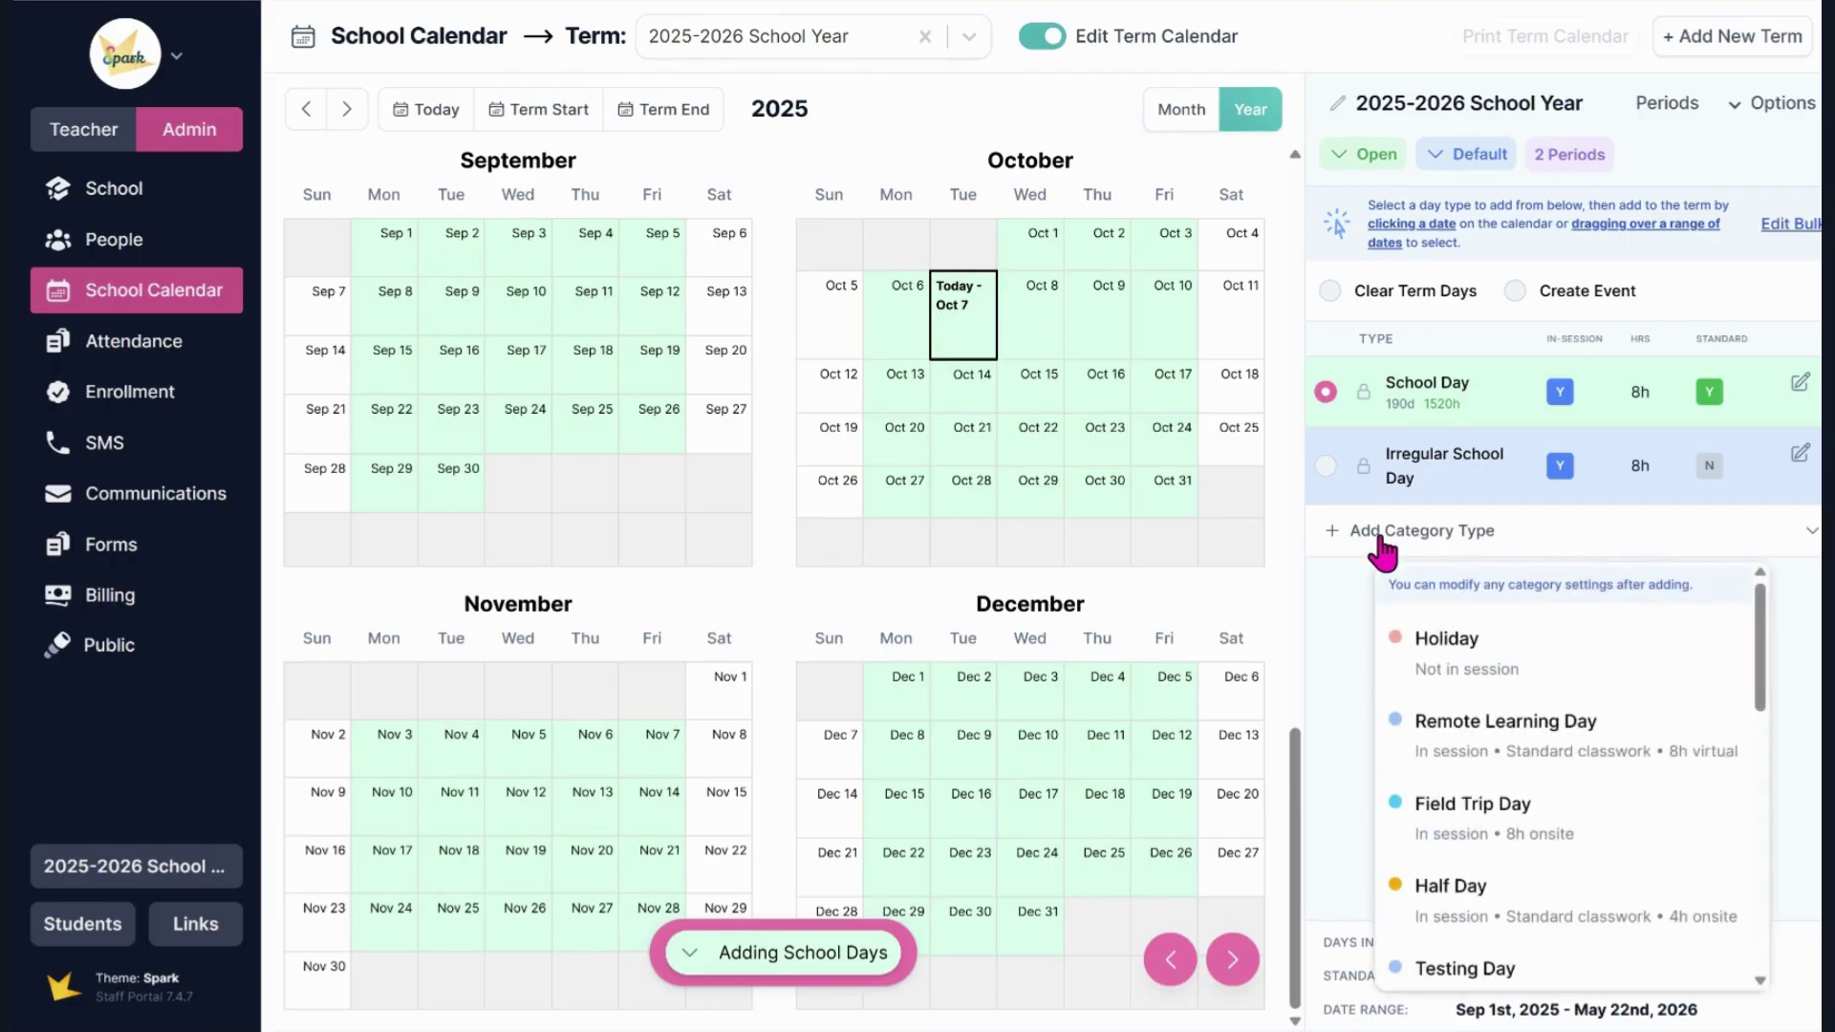
pyautogui.scroll(-8, 1462, 669)
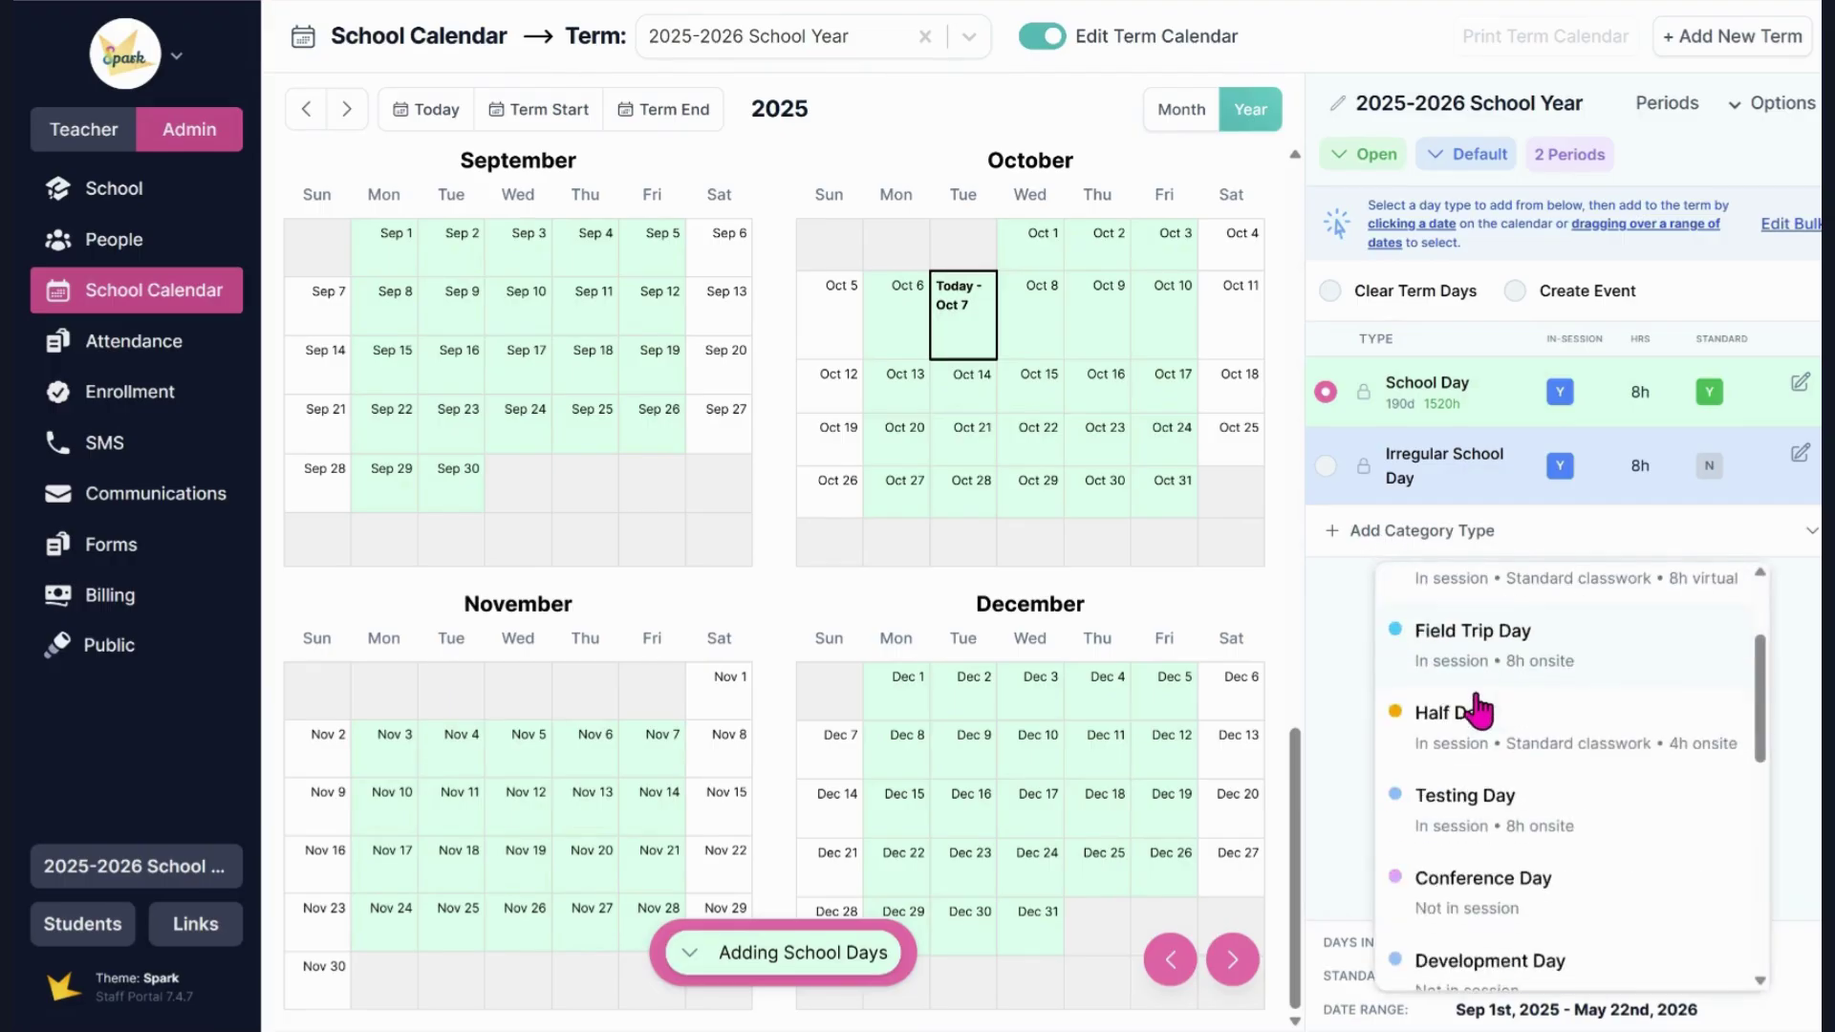
pyautogui.scroll(-2, 1483, 717)
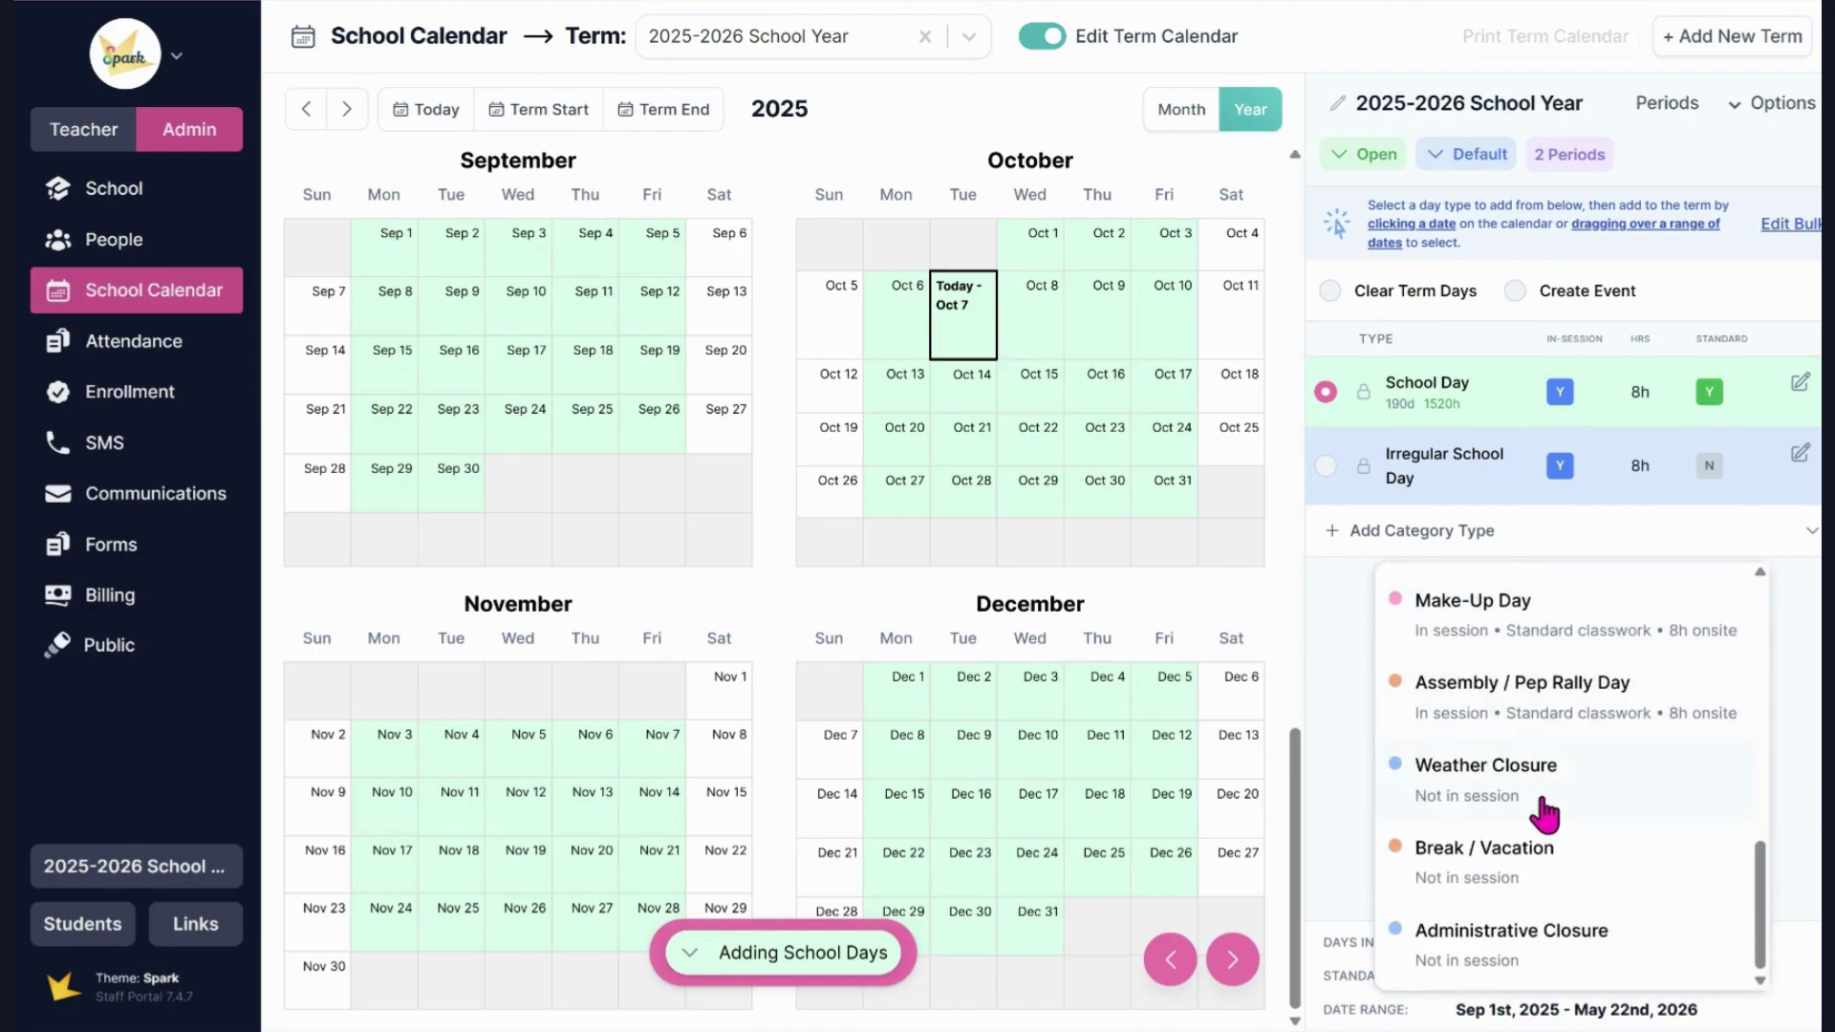
pyautogui.scroll(10, 1534, 812)
pyautogui.click(1497, 659)
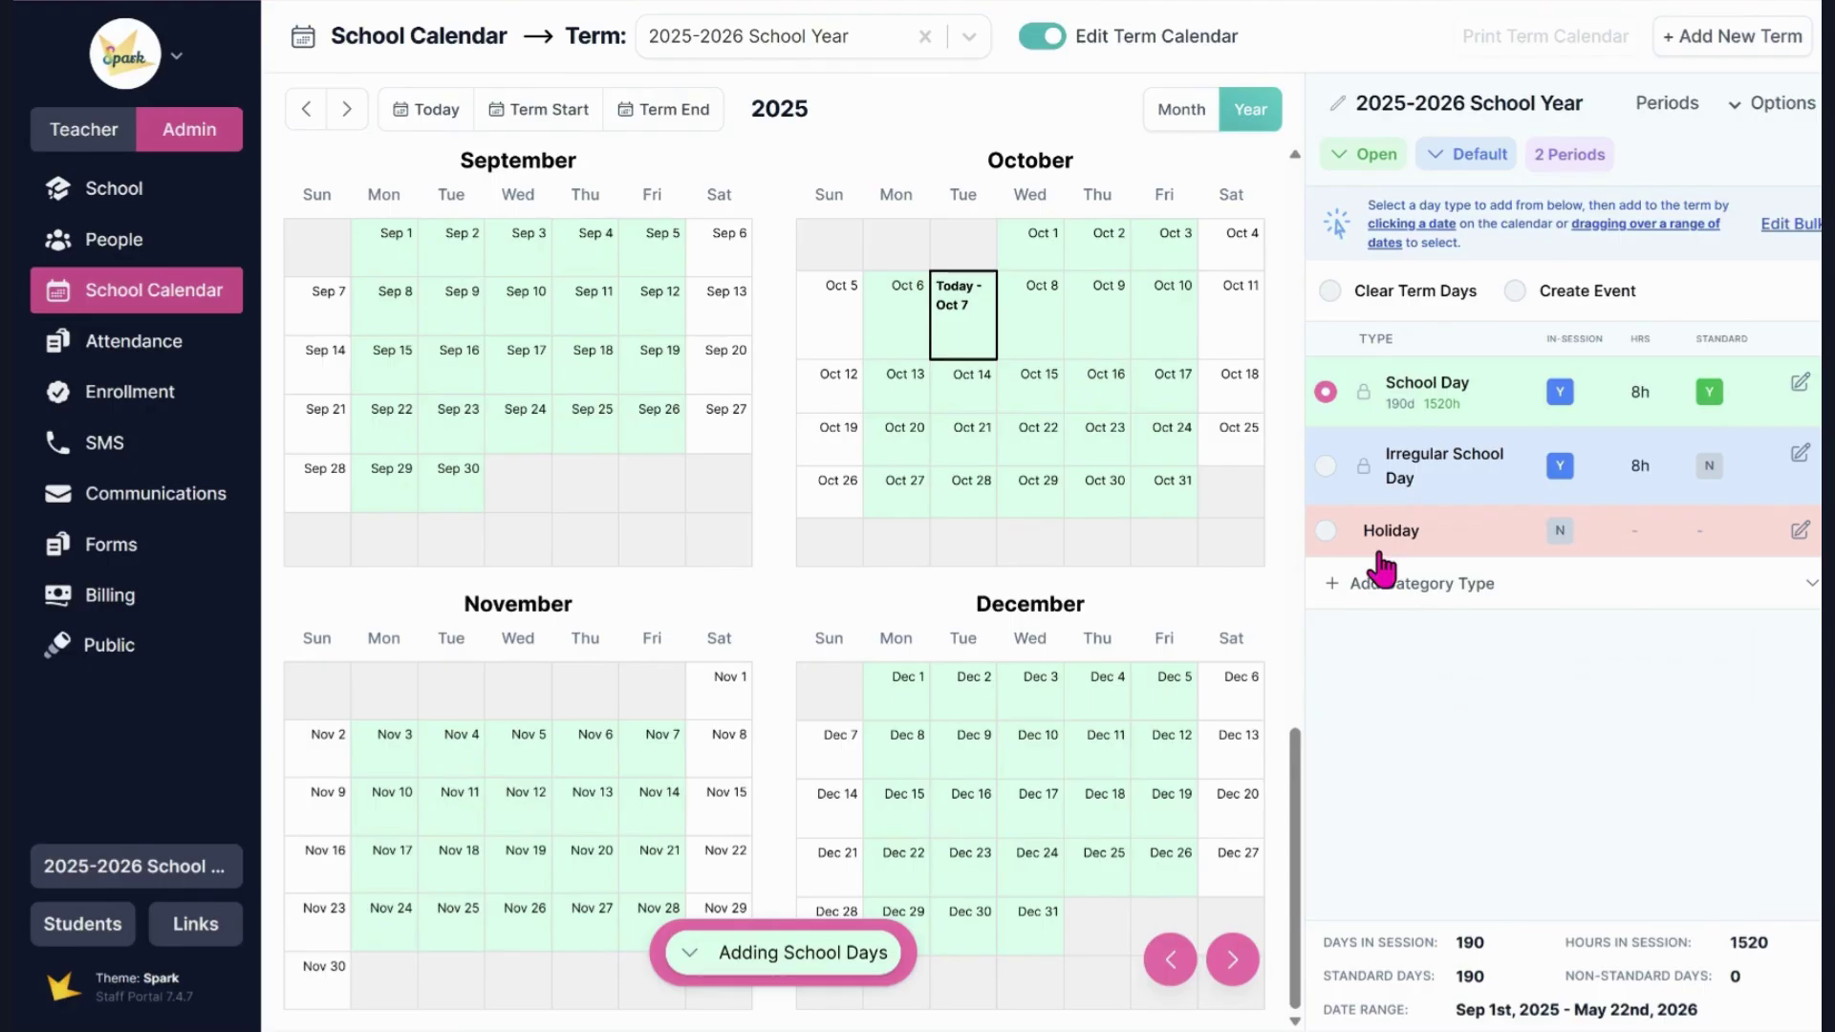
# Step: Mark September 1 as a Holiday in the term calendar and save the change
pyautogui.click(1326, 531)
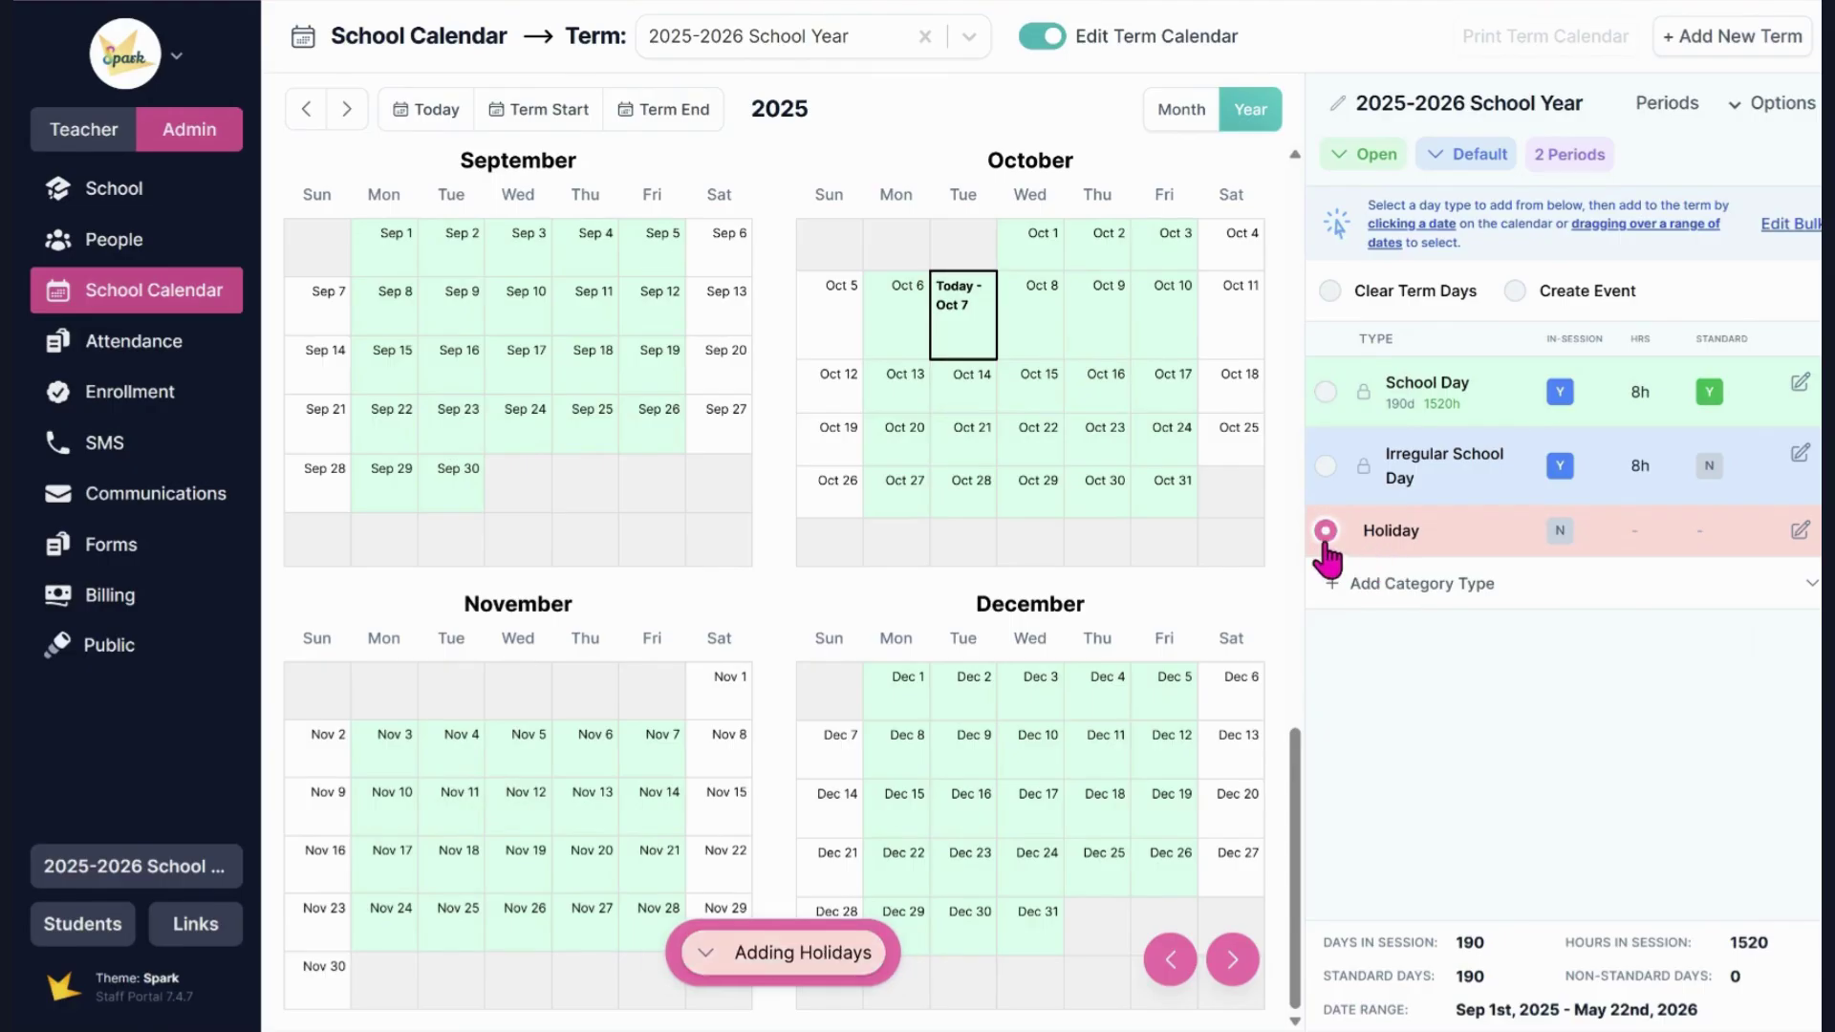
pyautogui.click(382, 254)
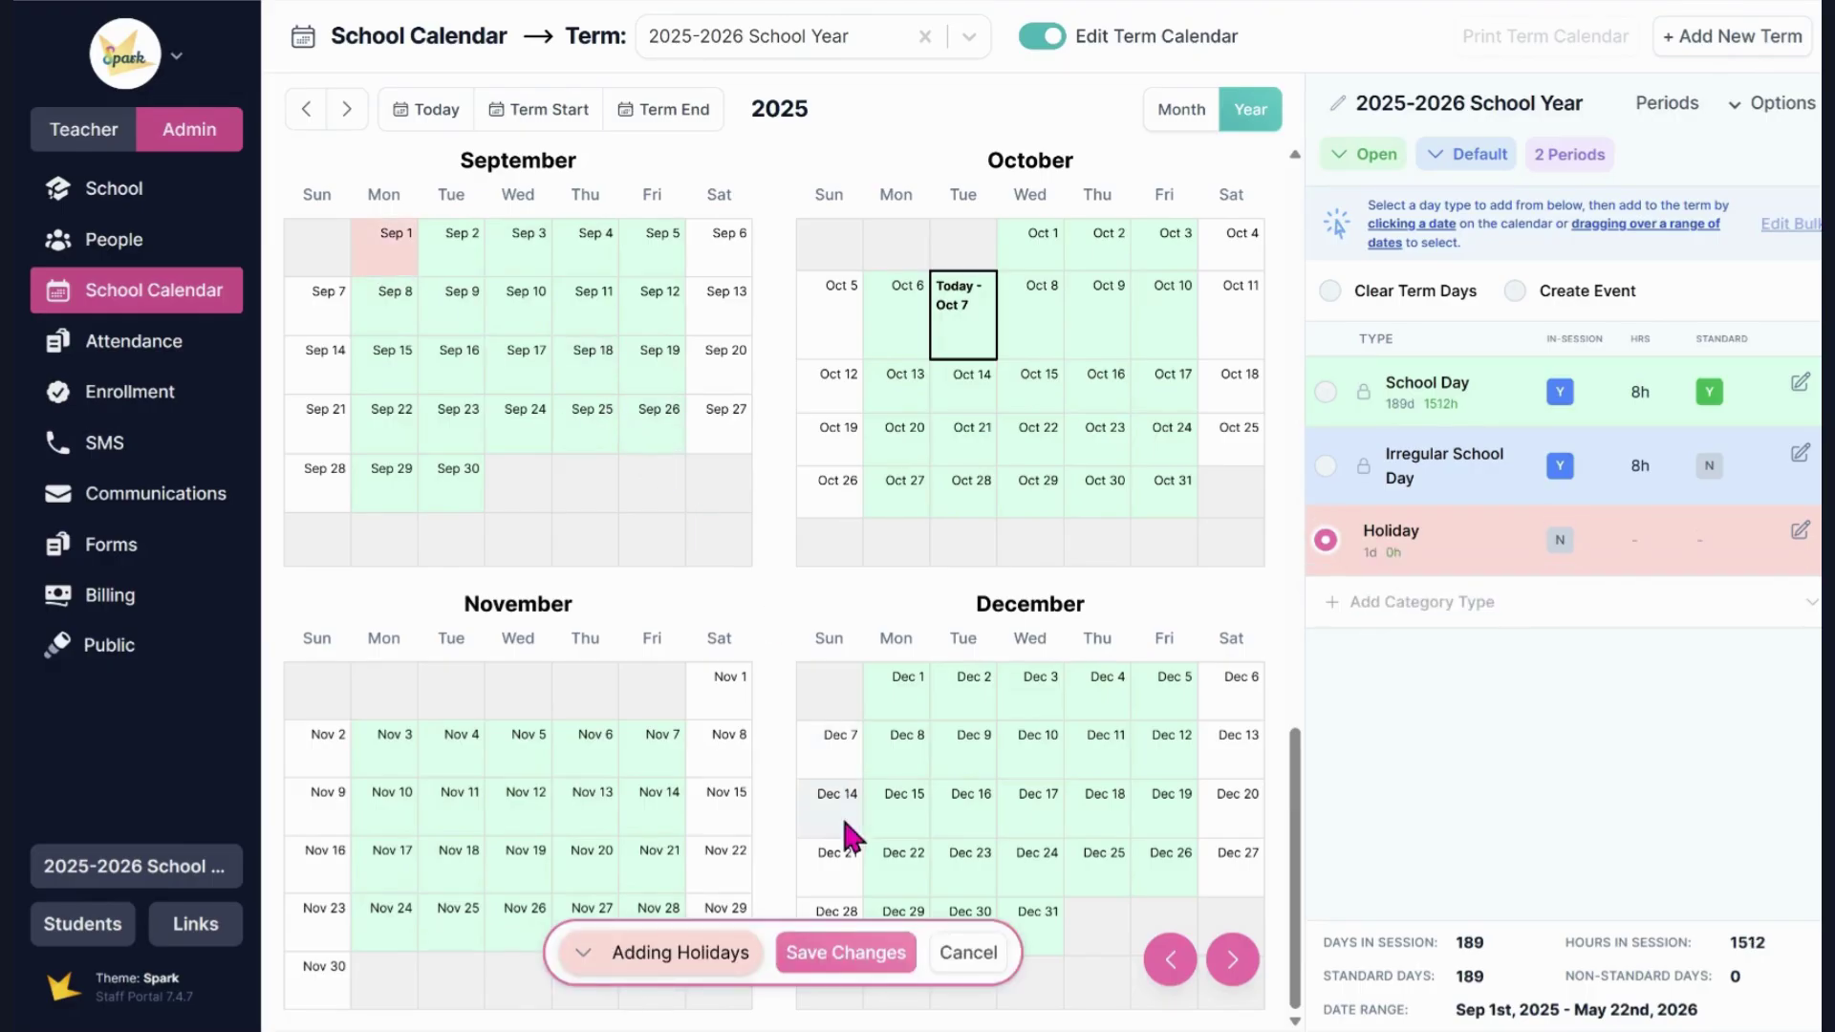
pyautogui.click(859, 951)
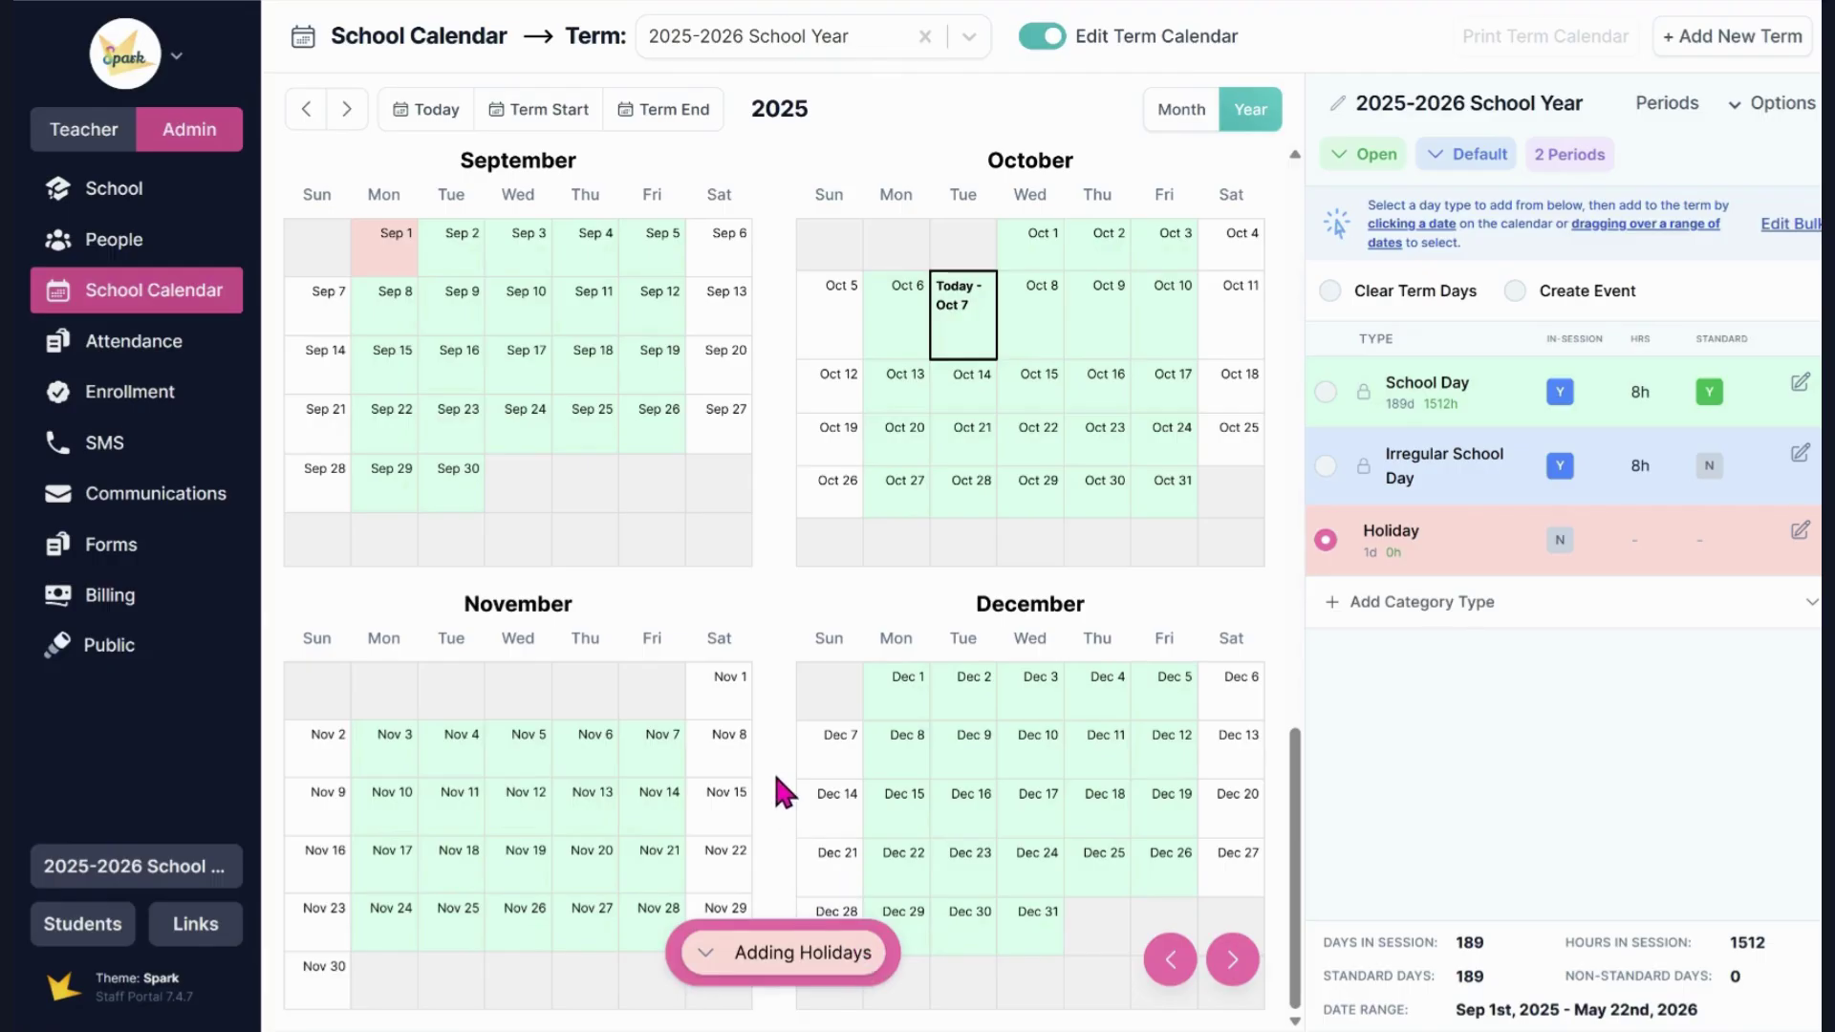
# Step: Add August 25 through August 29 as School Days and save the change
pyautogui.scroll(2, 778, 736)
pyautogui.scroll(5, 771, 709)
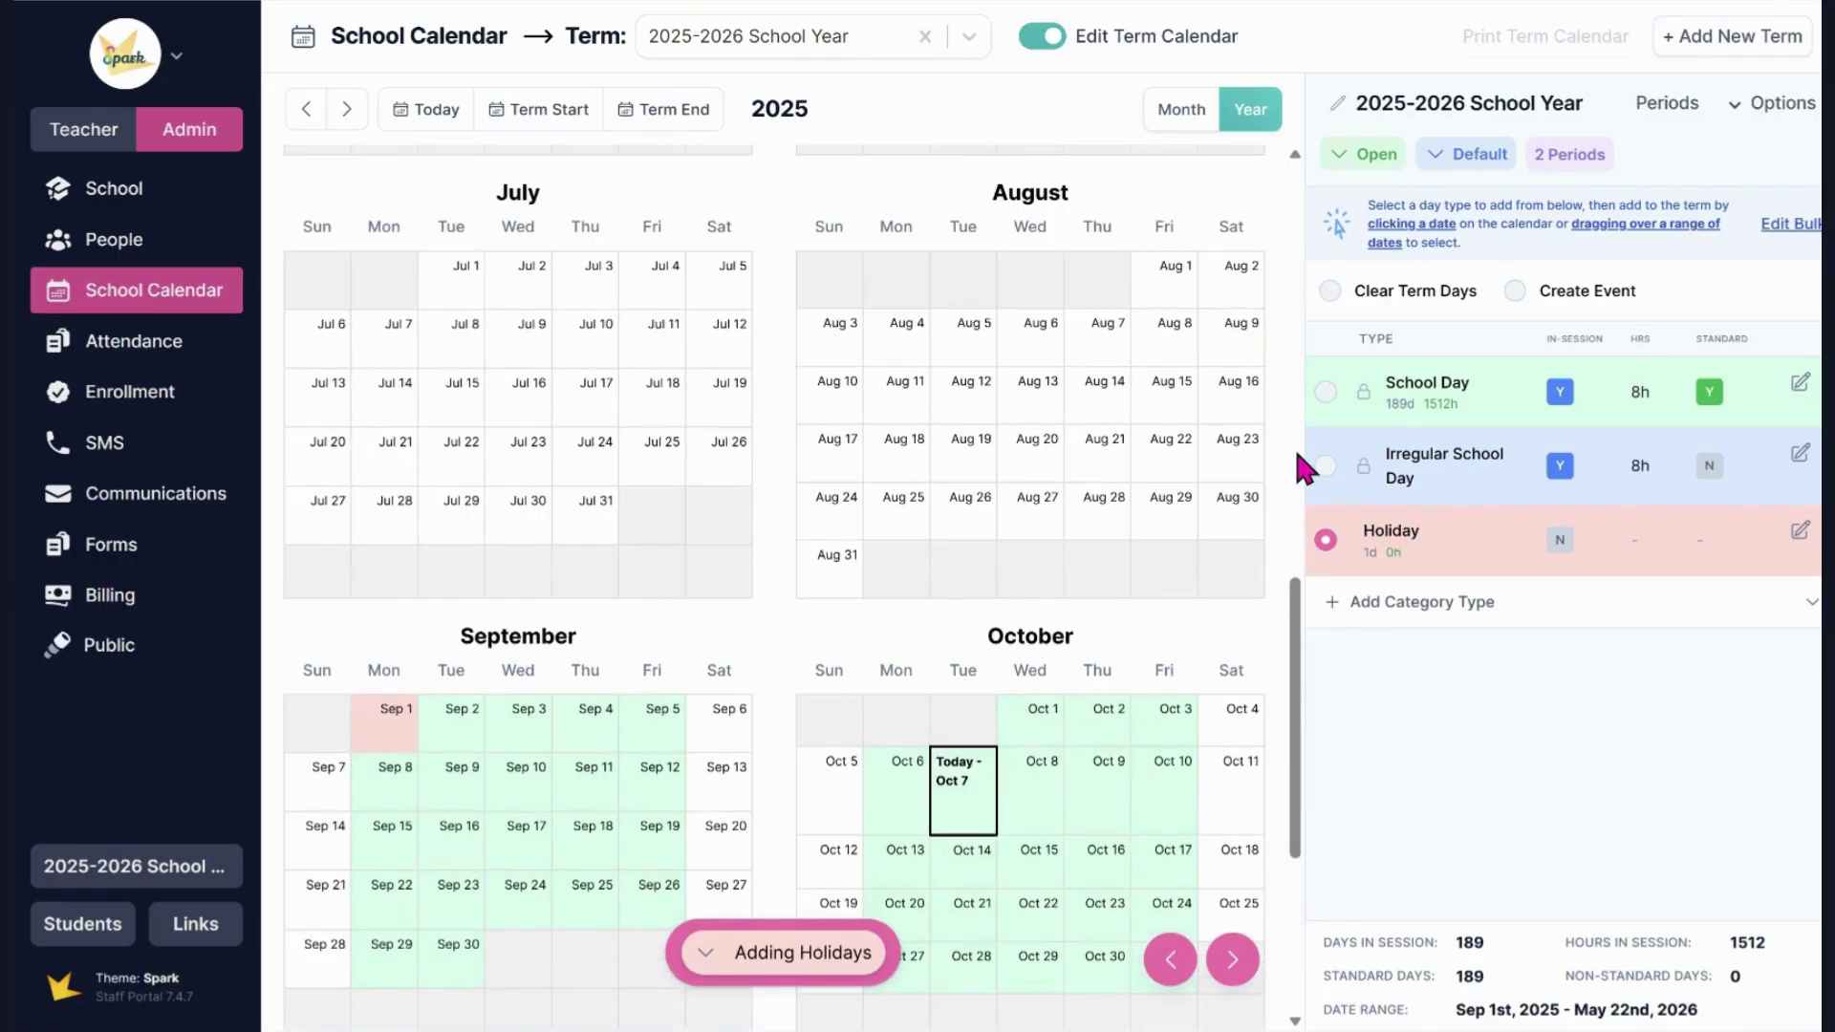
pyautogui.click(1326, 389)
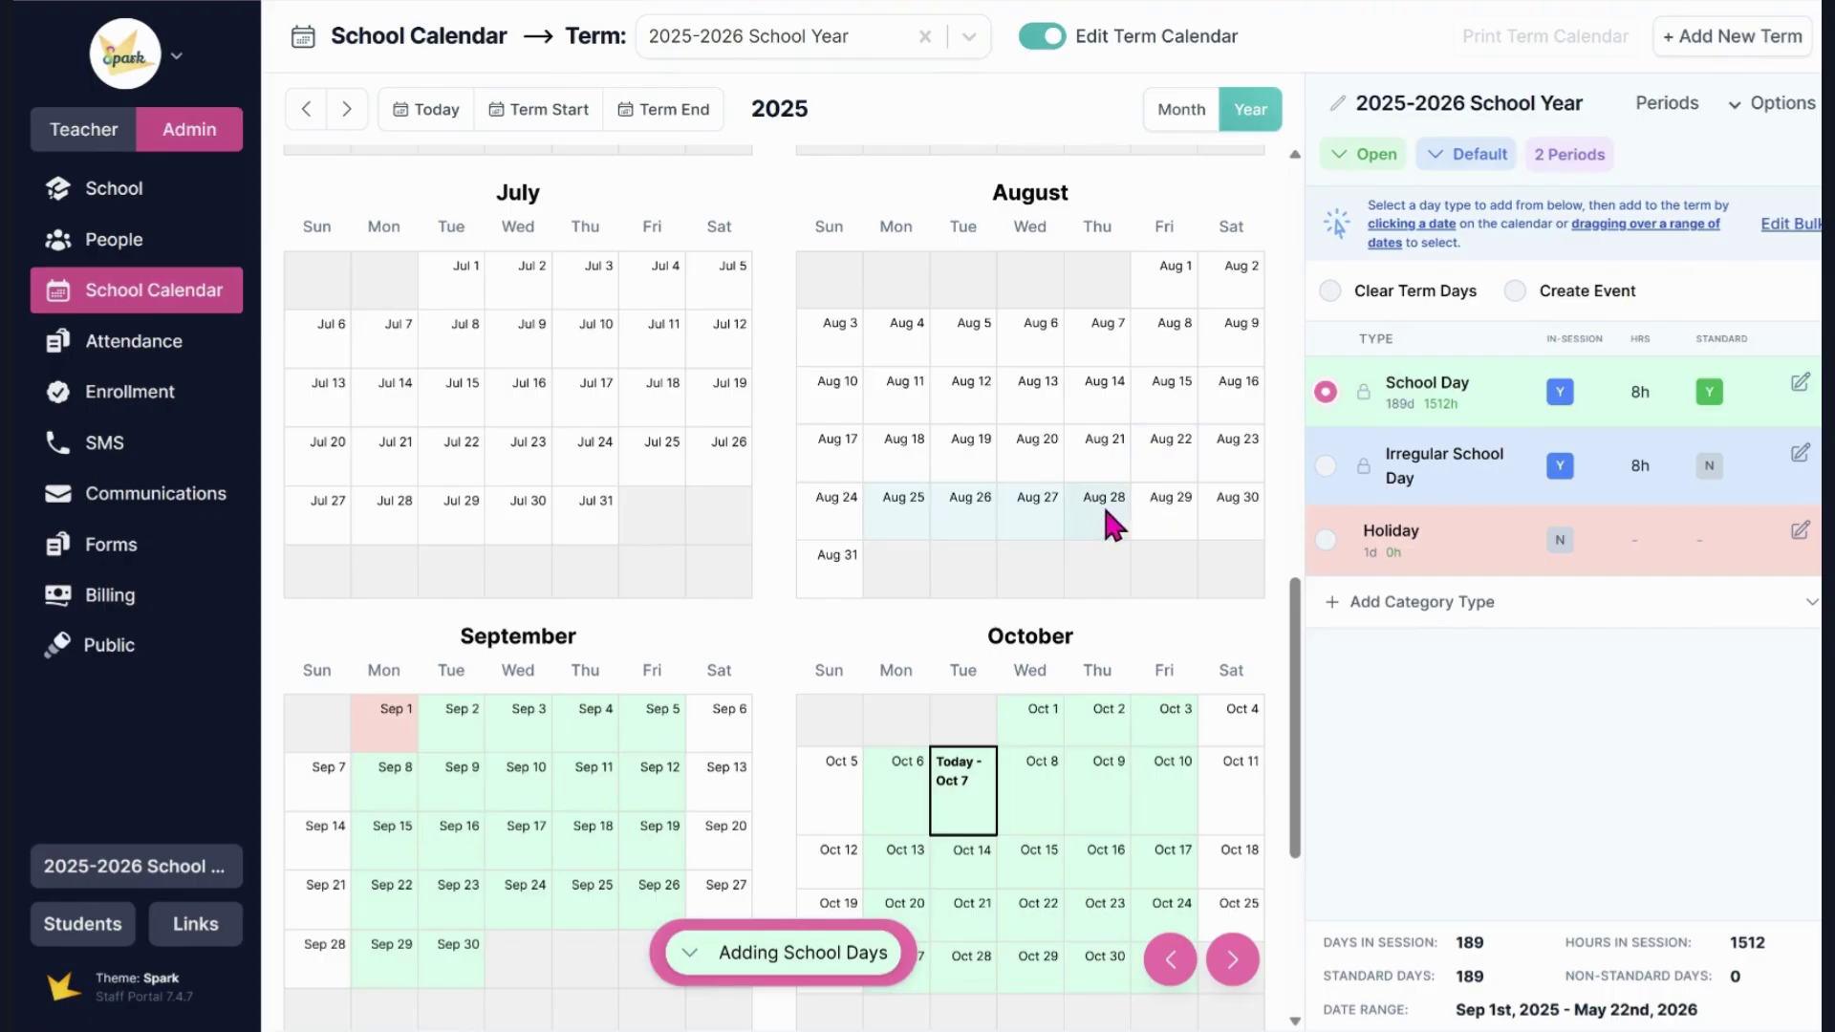
pyautogui.moveTo(1191, 500); pyautogui.dragTo(1190, 501)
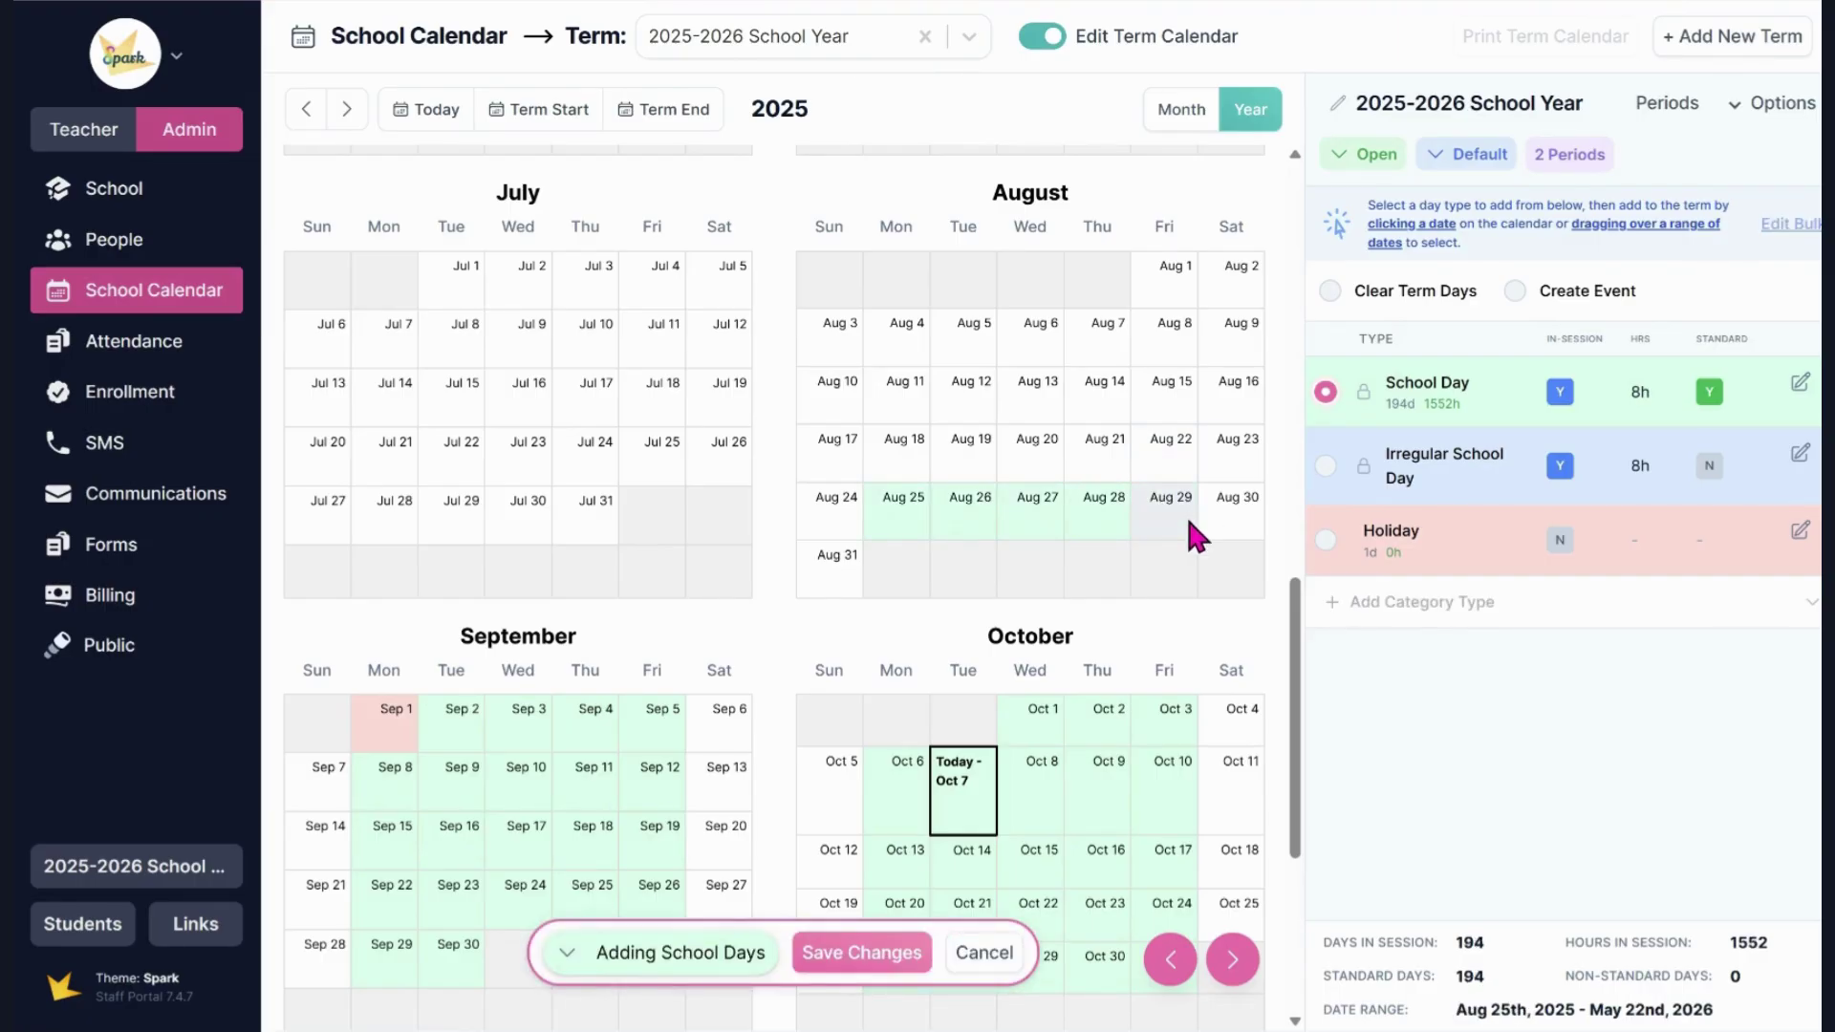
pyautogui.click(894, 955)
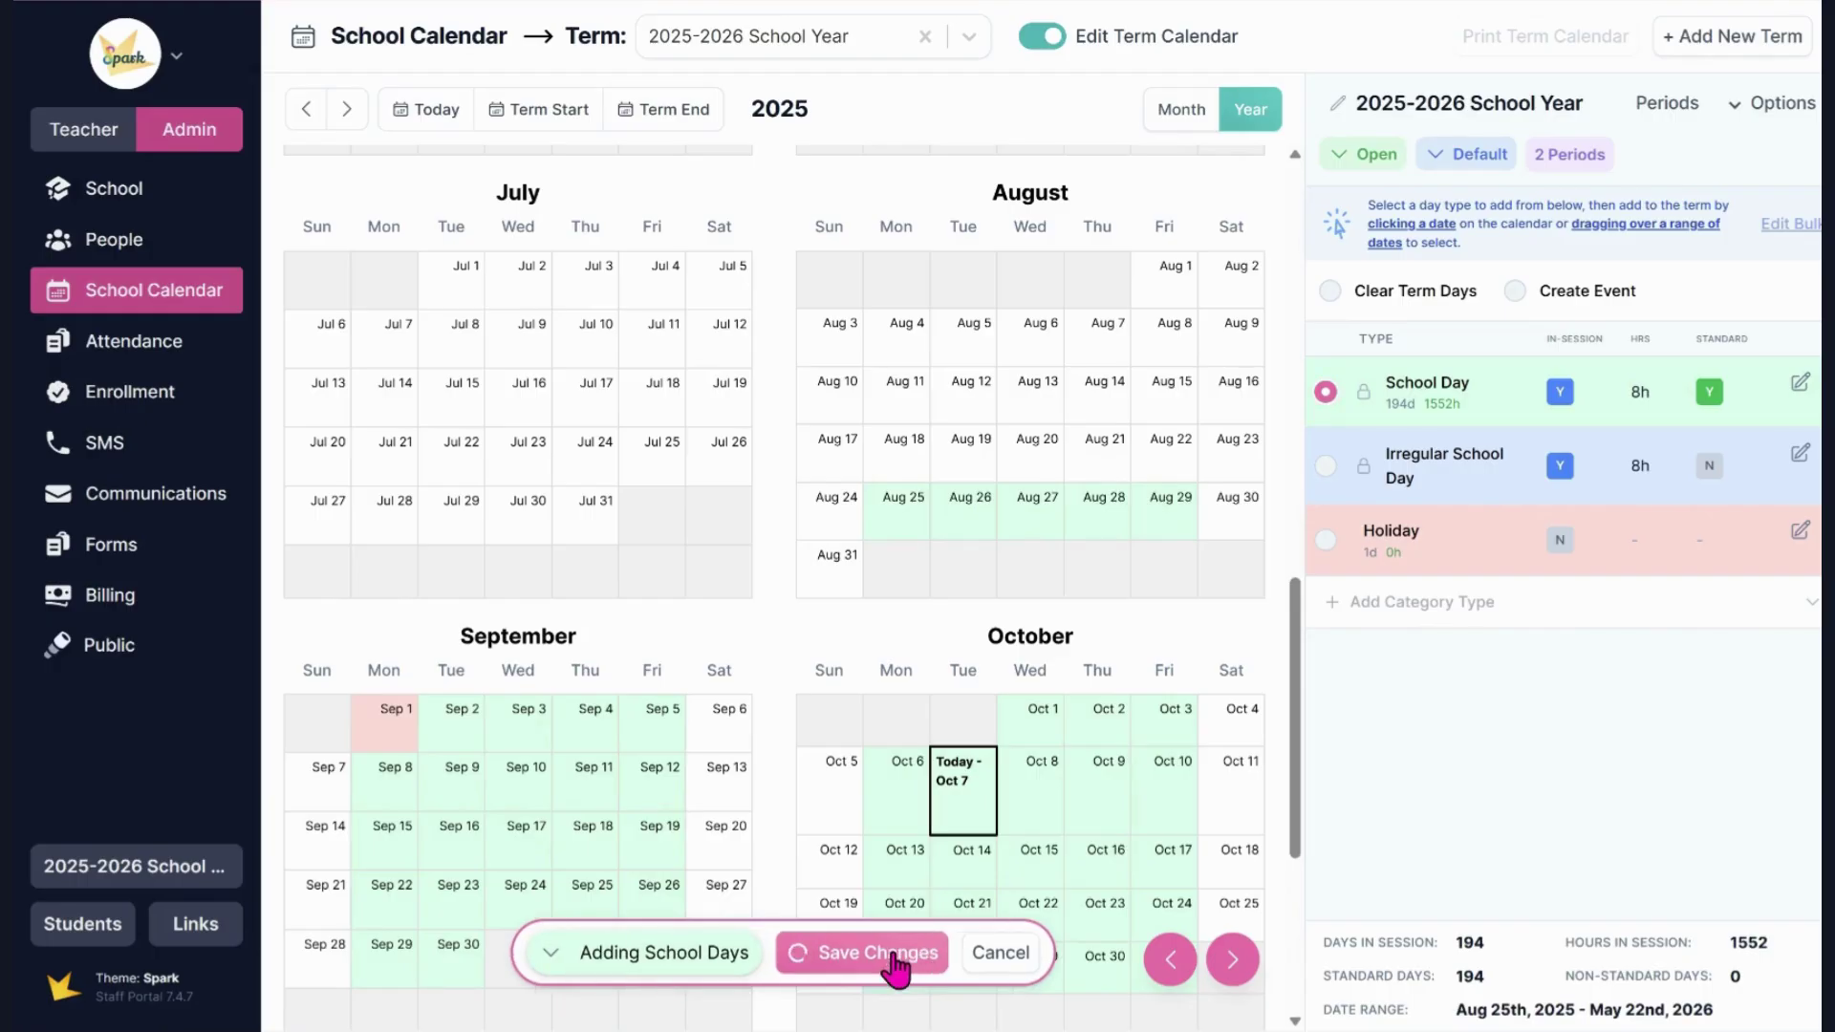
# Step: Review the bulk term day options and the Holiday category's In Session settings without saving anything
pyautogui.click(1792, 223)
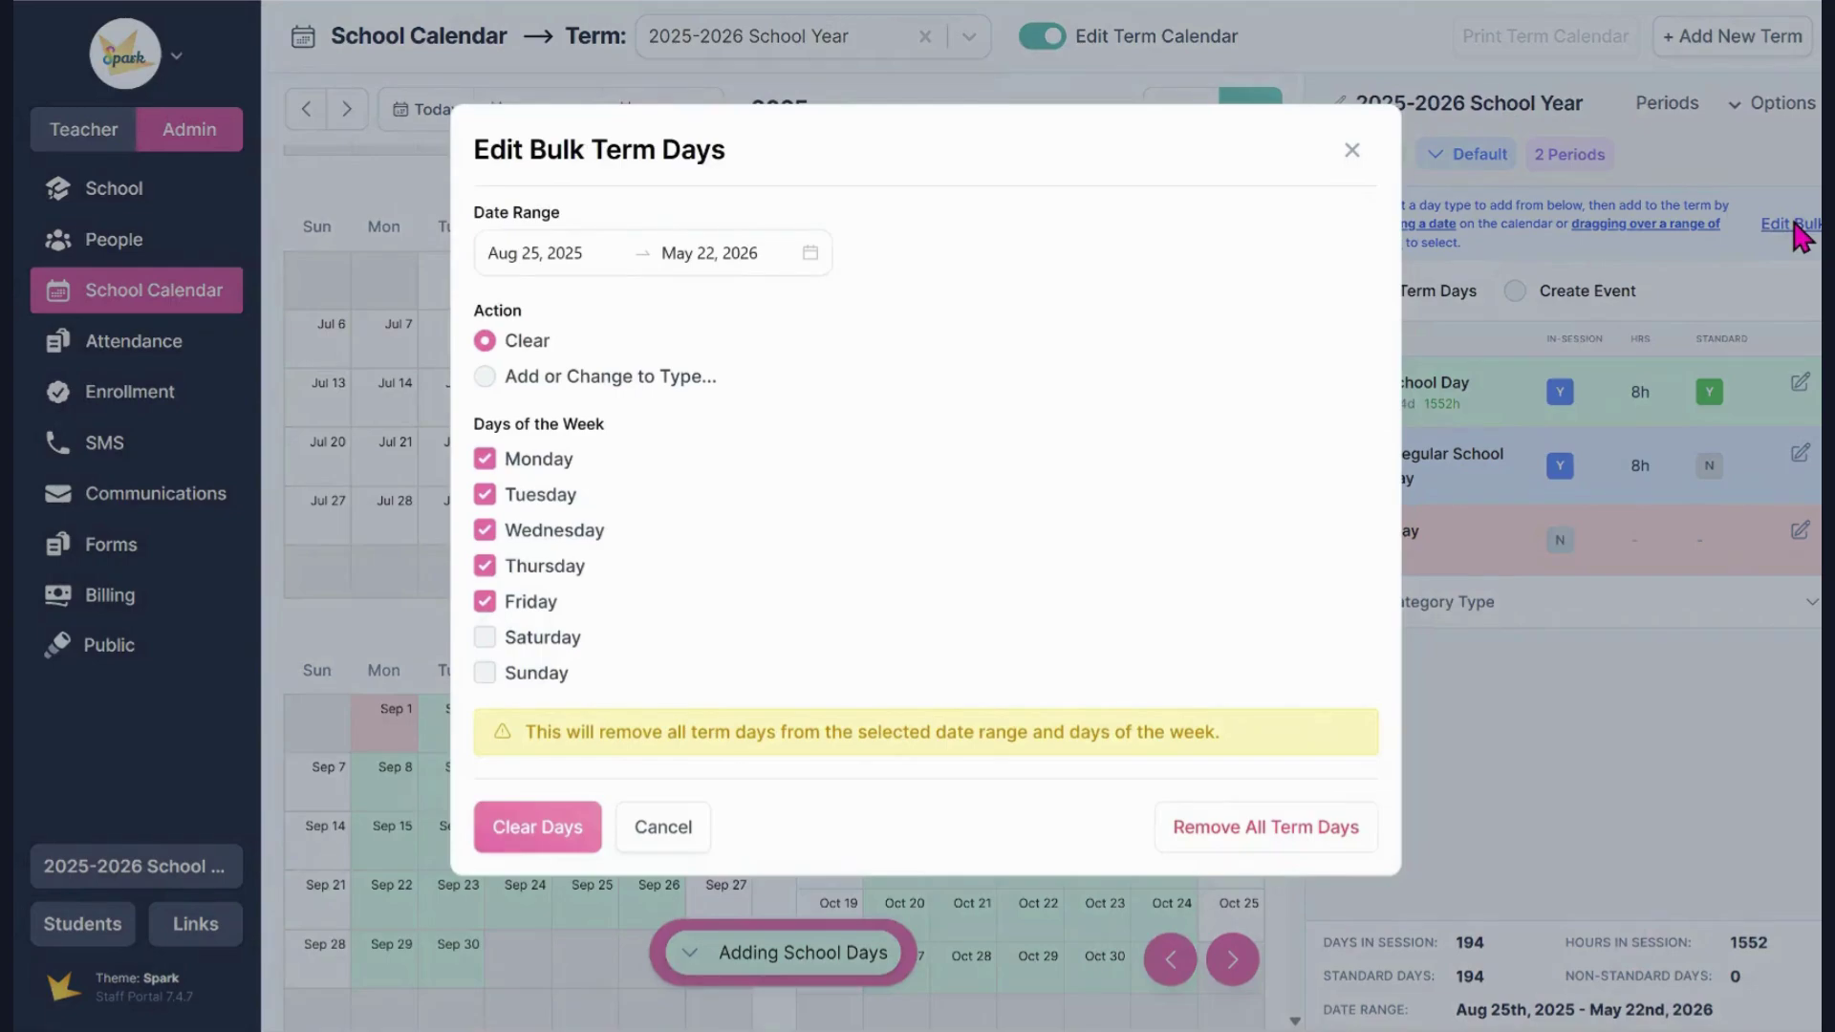
pyautogui.click(1353, 153)
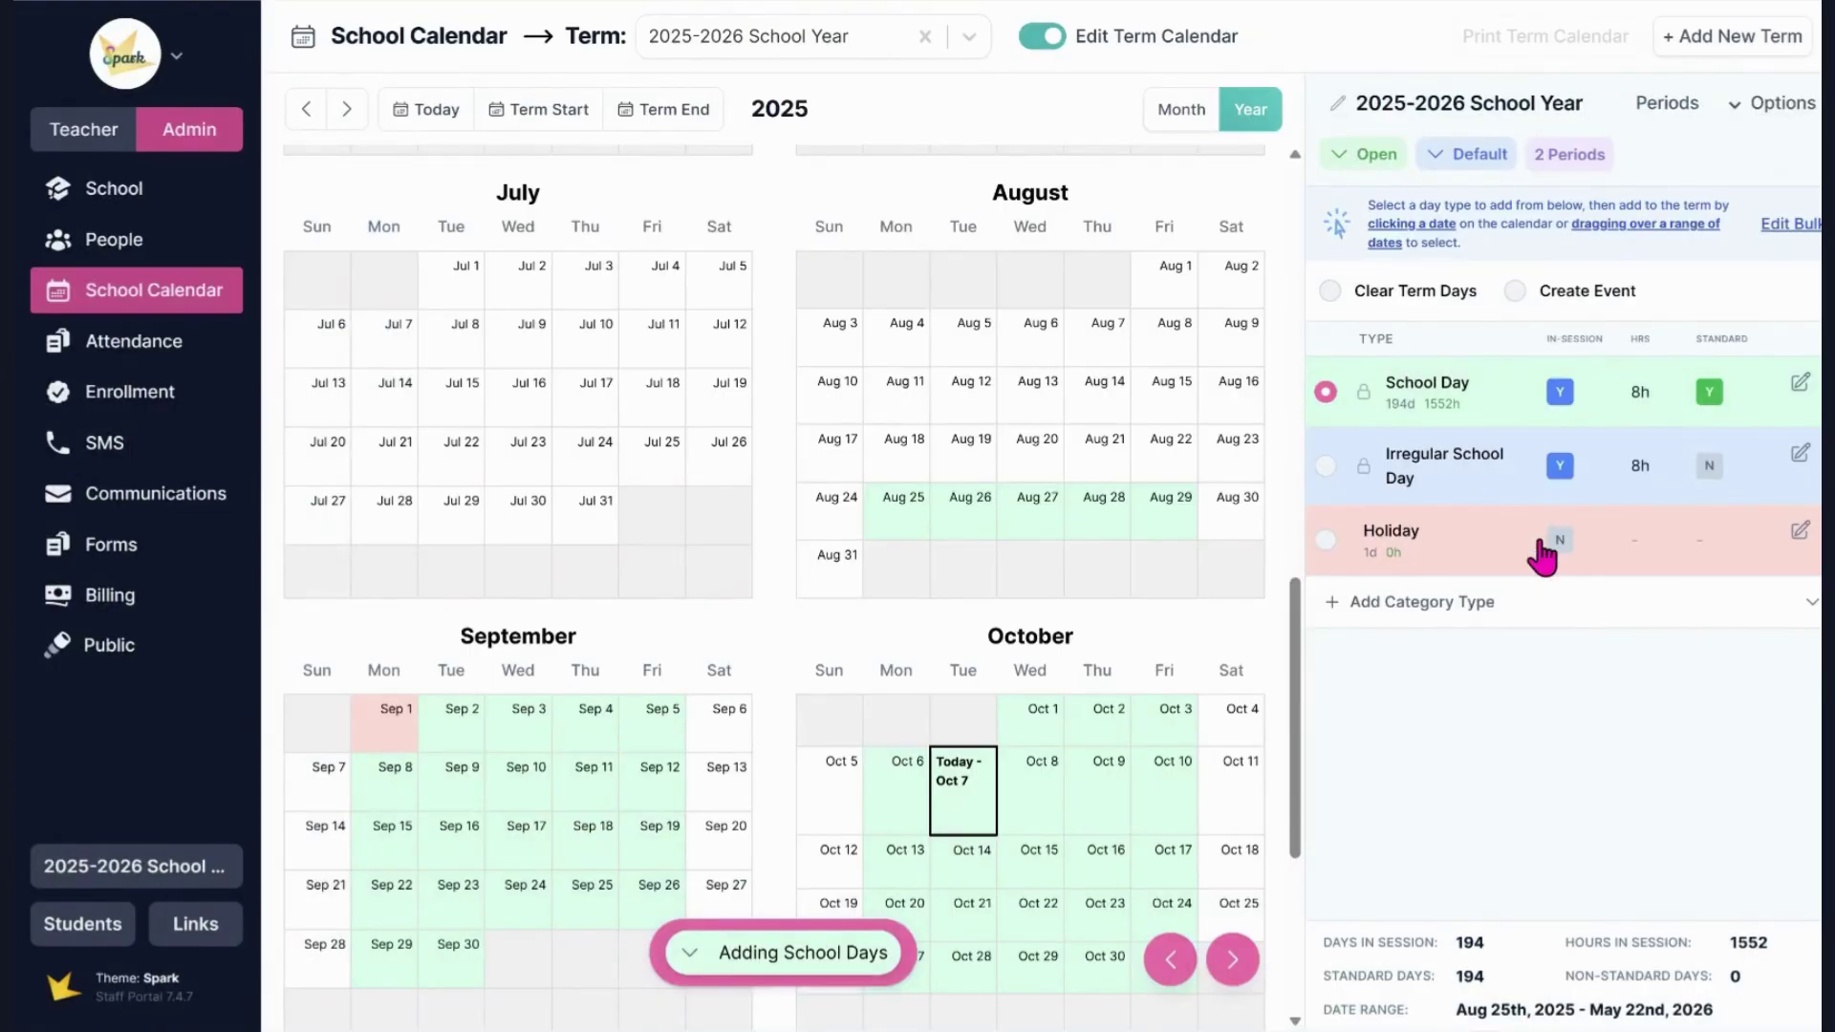
pyautogui.click(1802, 535)
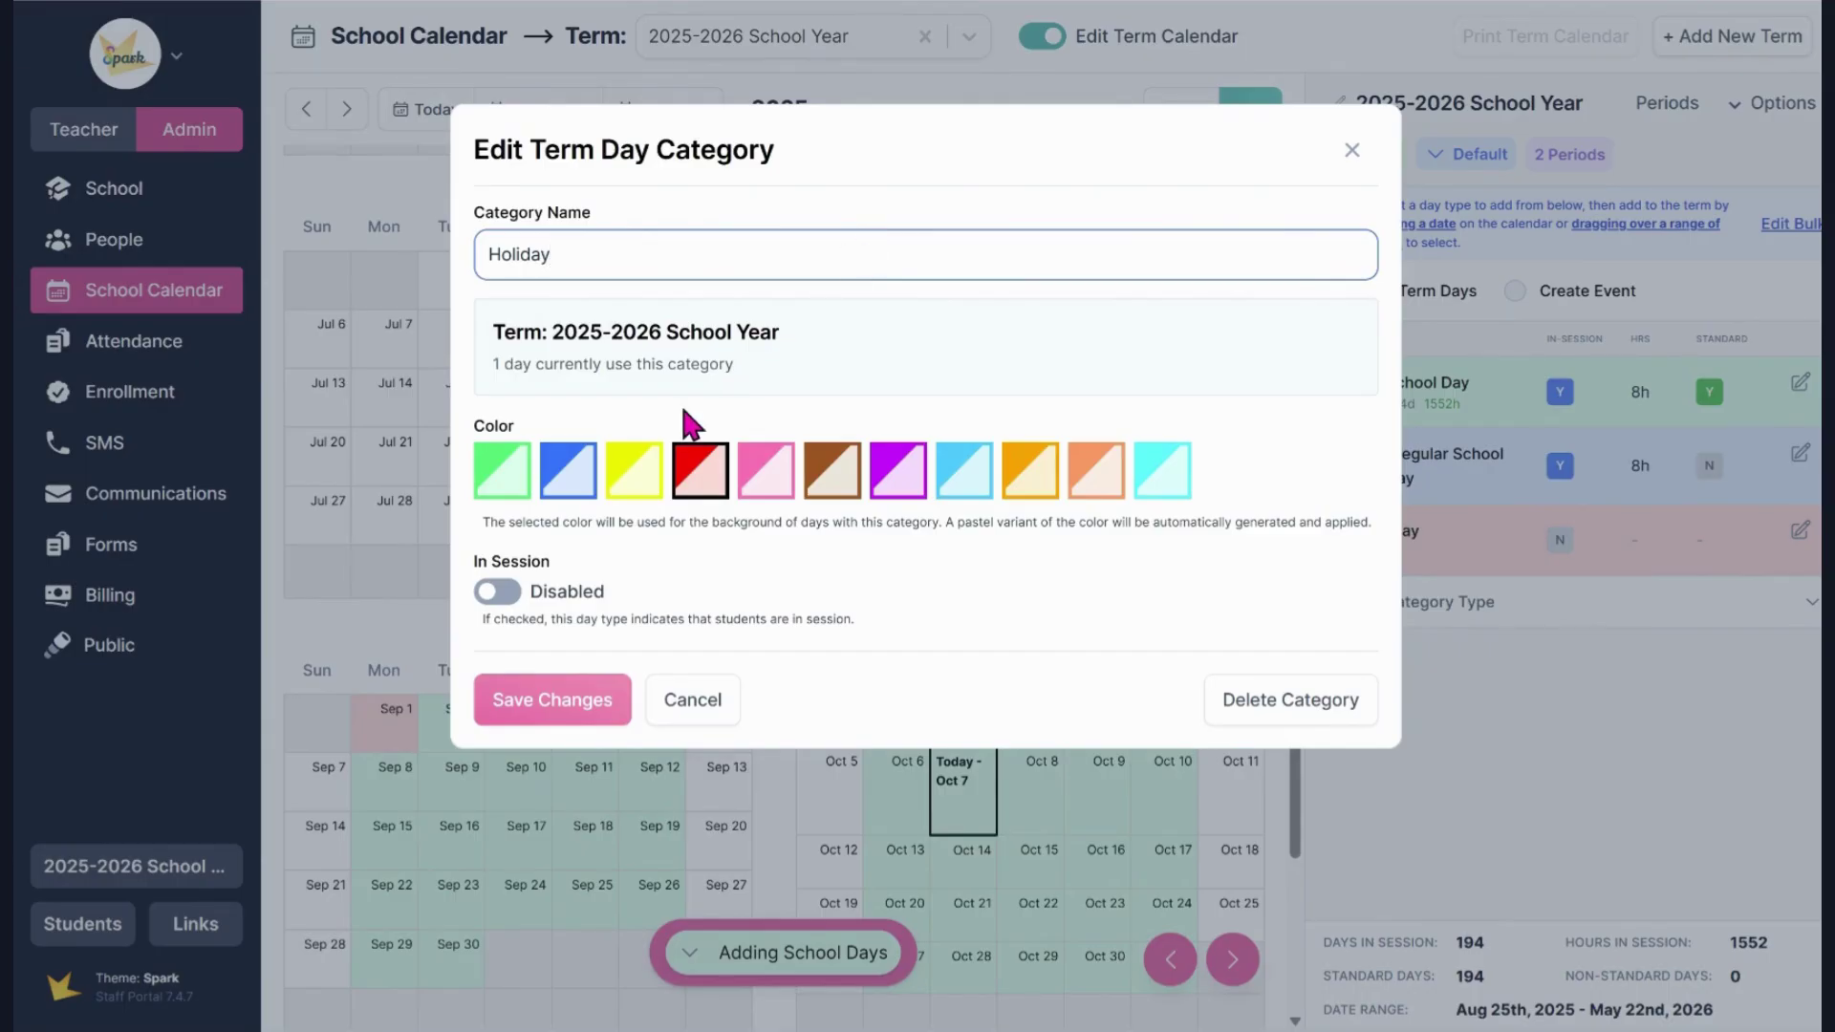
pyautogui.click(497, 591)
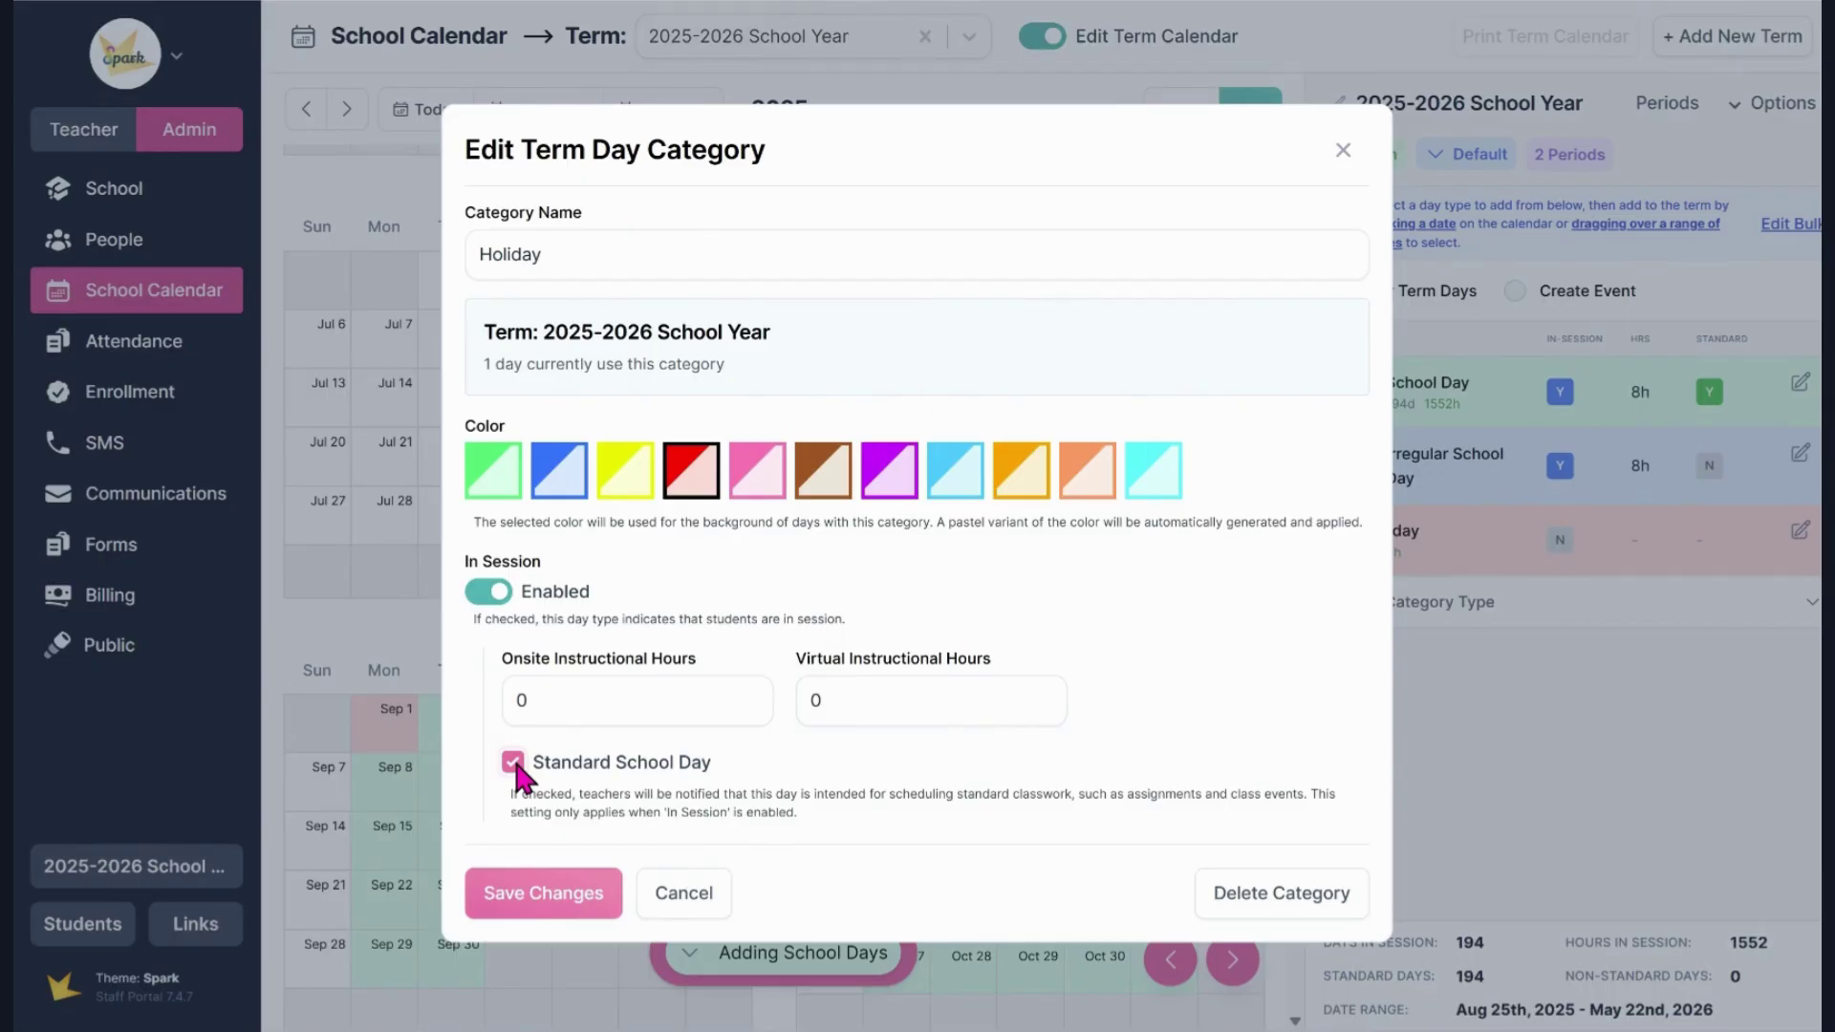
pyautogui.click(684, 892)
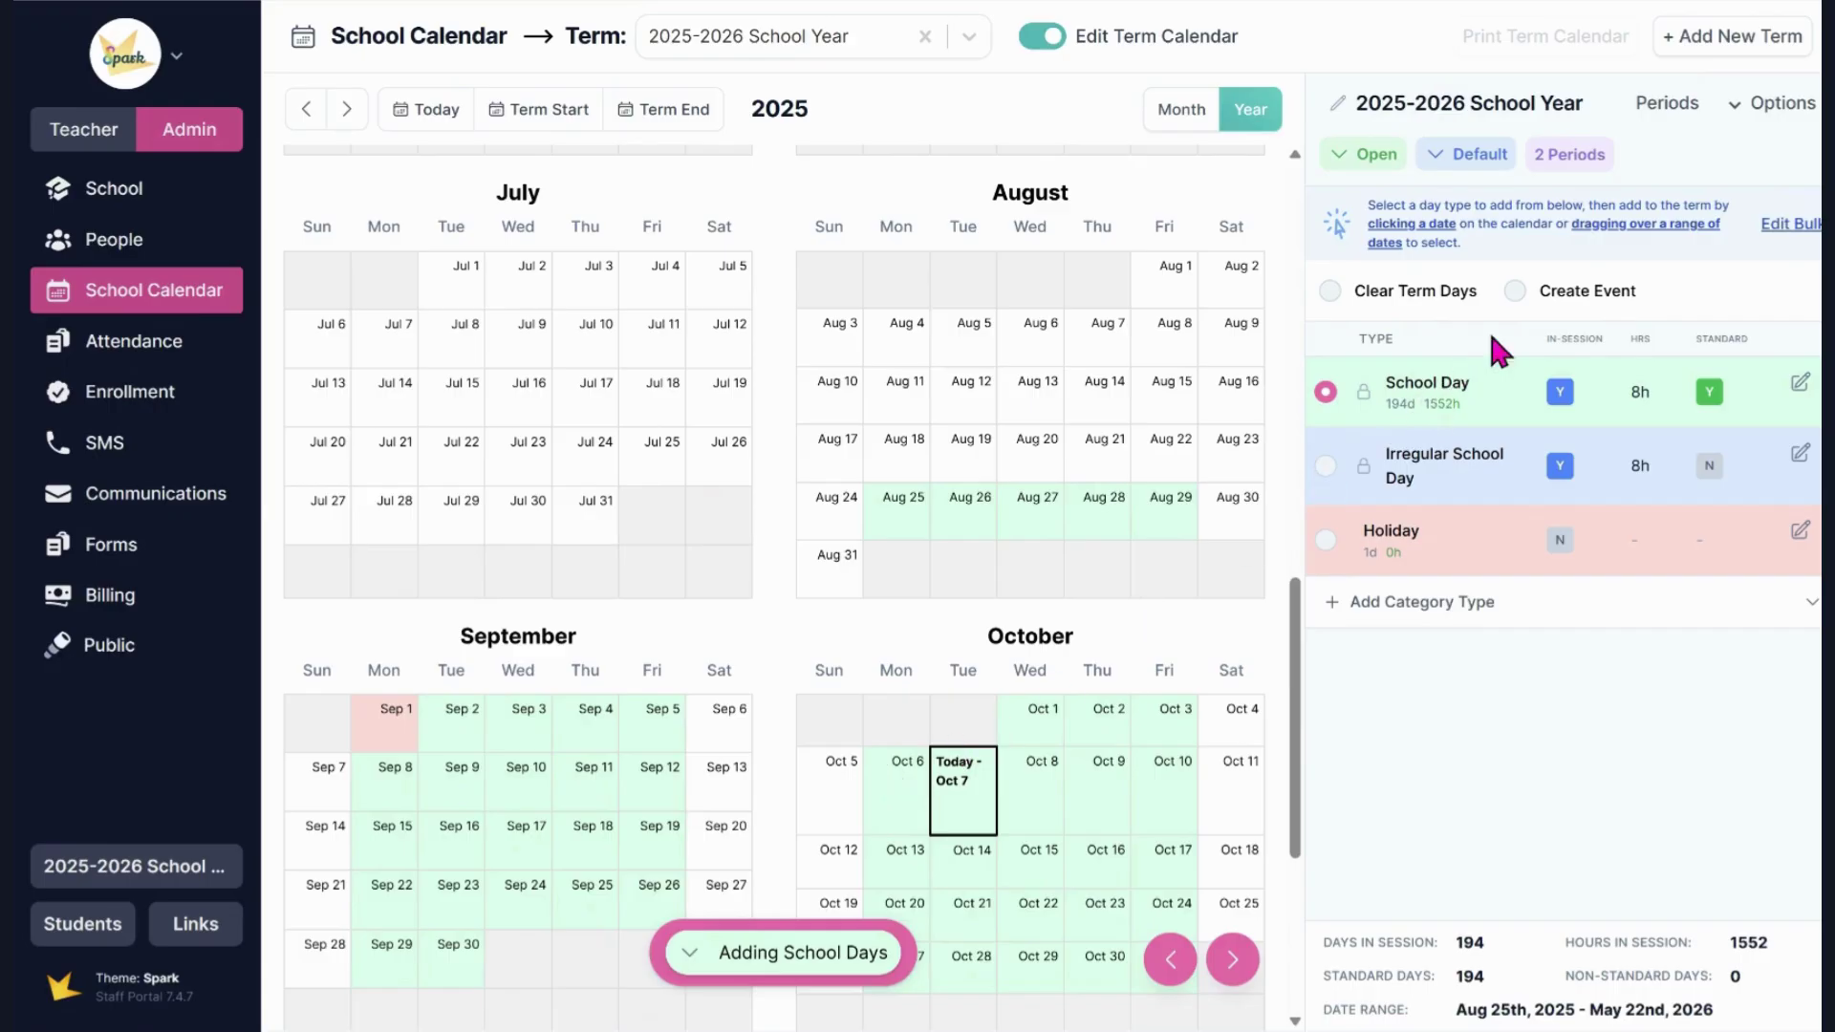
# Step: Open a new term event for August 25, 2025, review its date, visibility and attendee options, and close it unsaved
pyautogui.click(1536, 292)
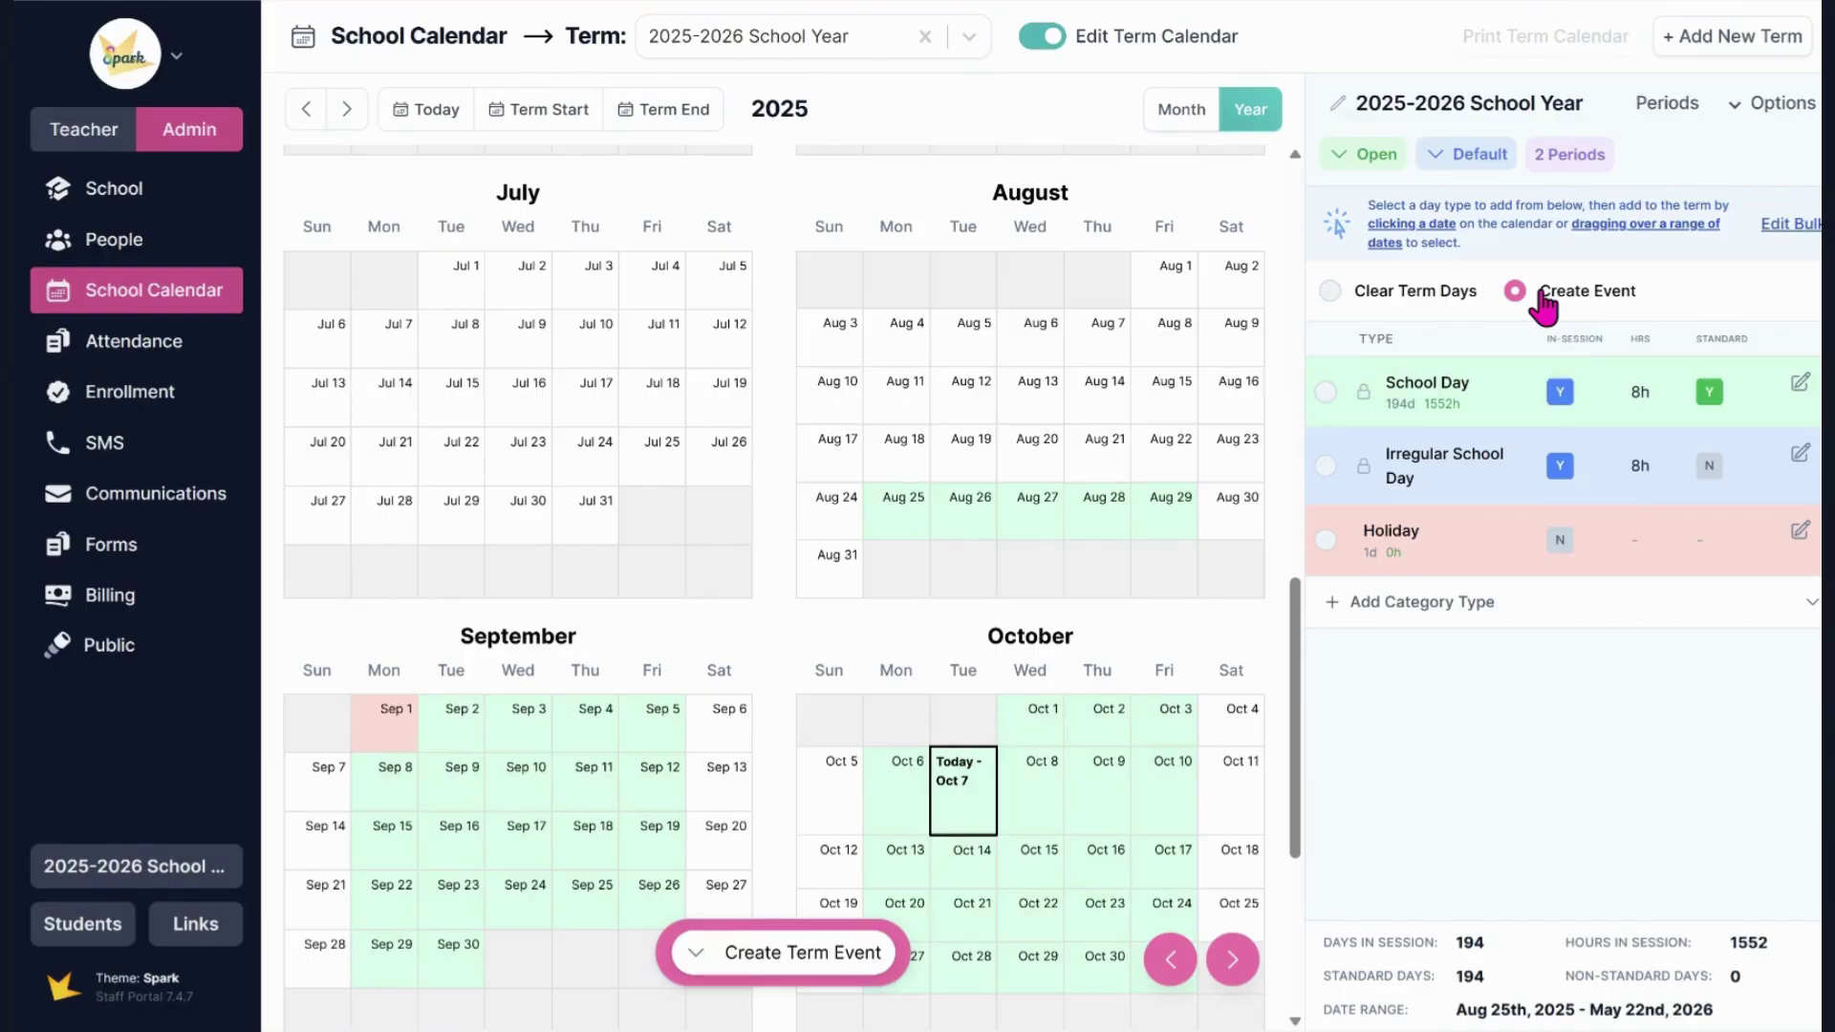
pyautogui.click(910, 516)
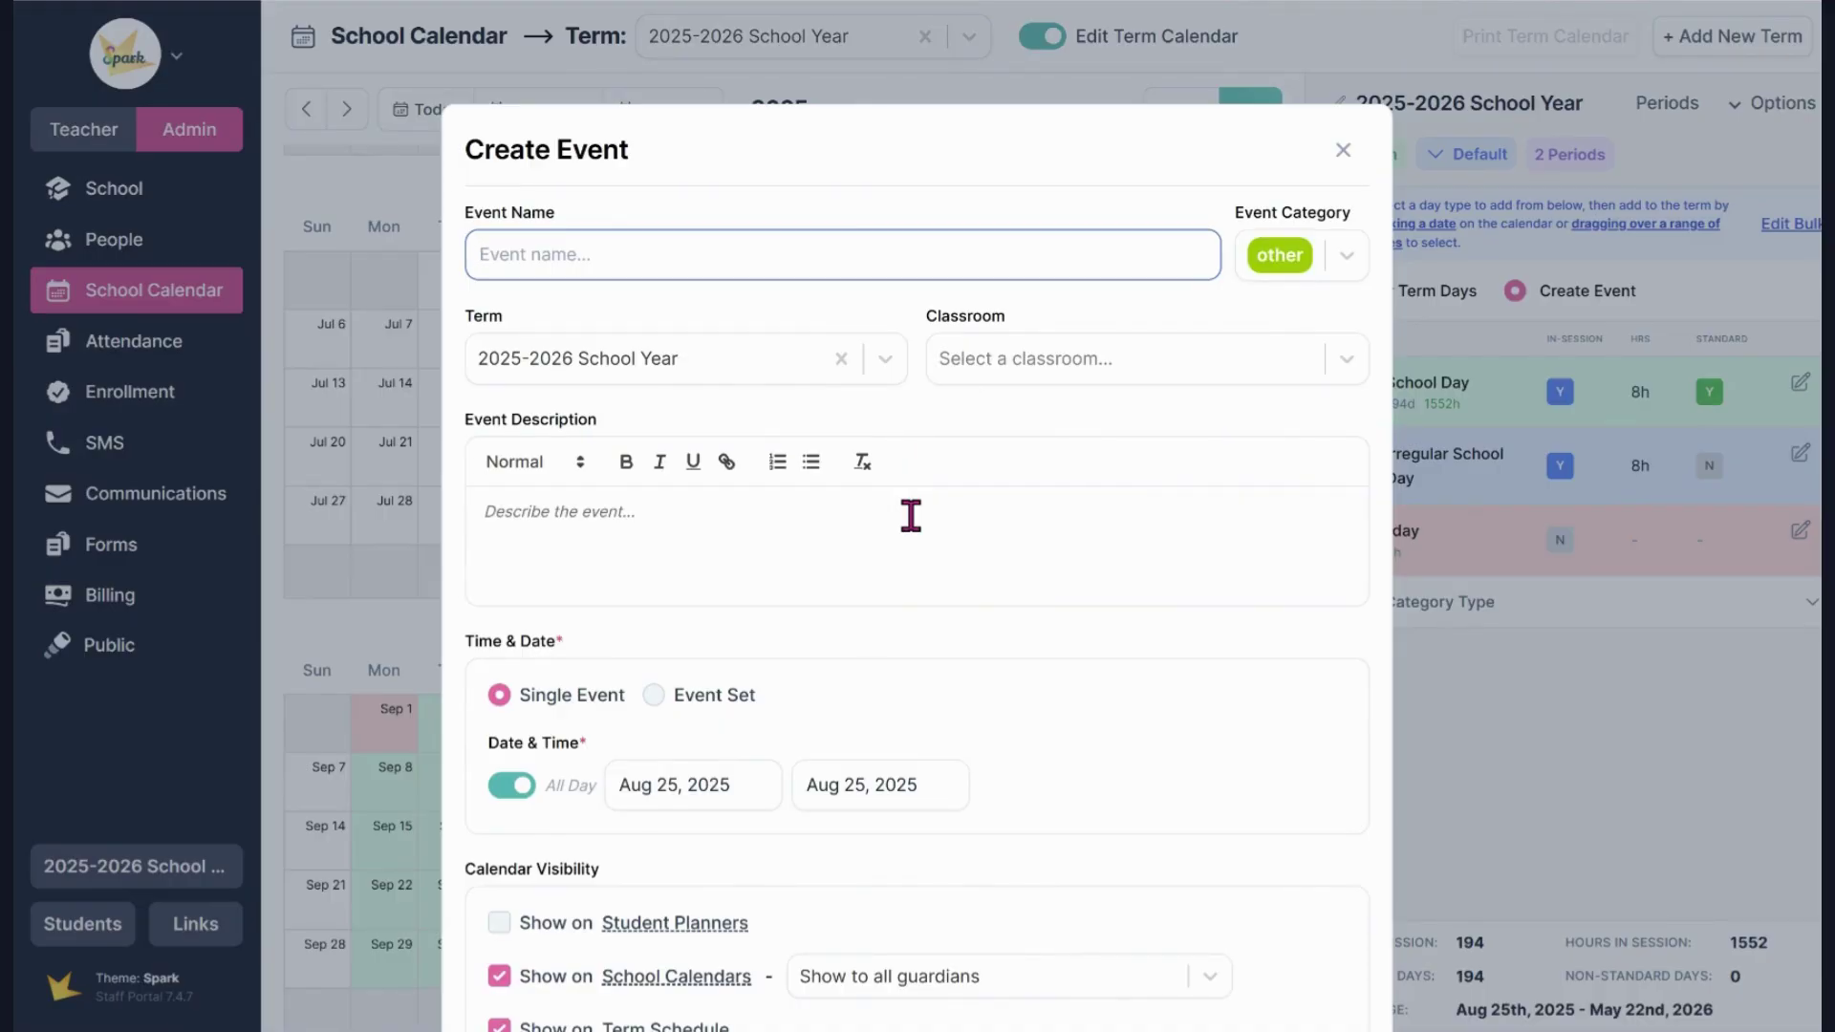
pyautogui.scroll(-5, 910, 516)
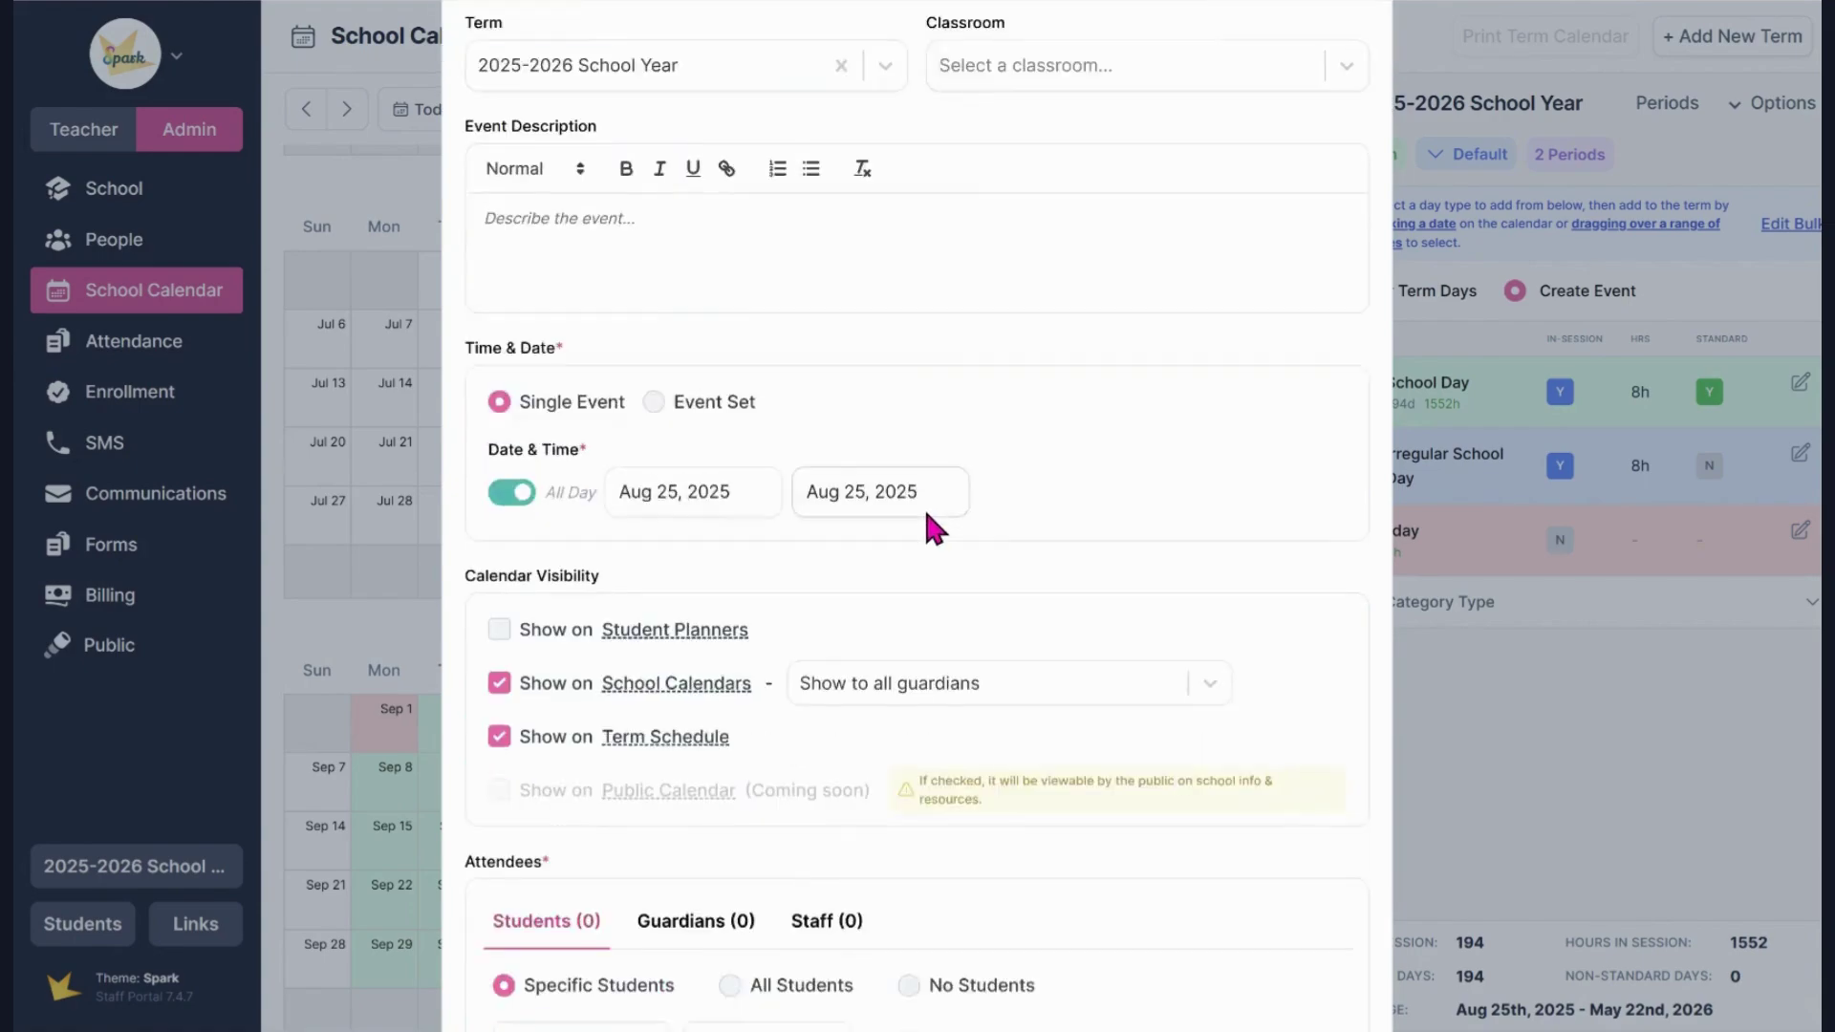
pyautogui.click(1508, 704)
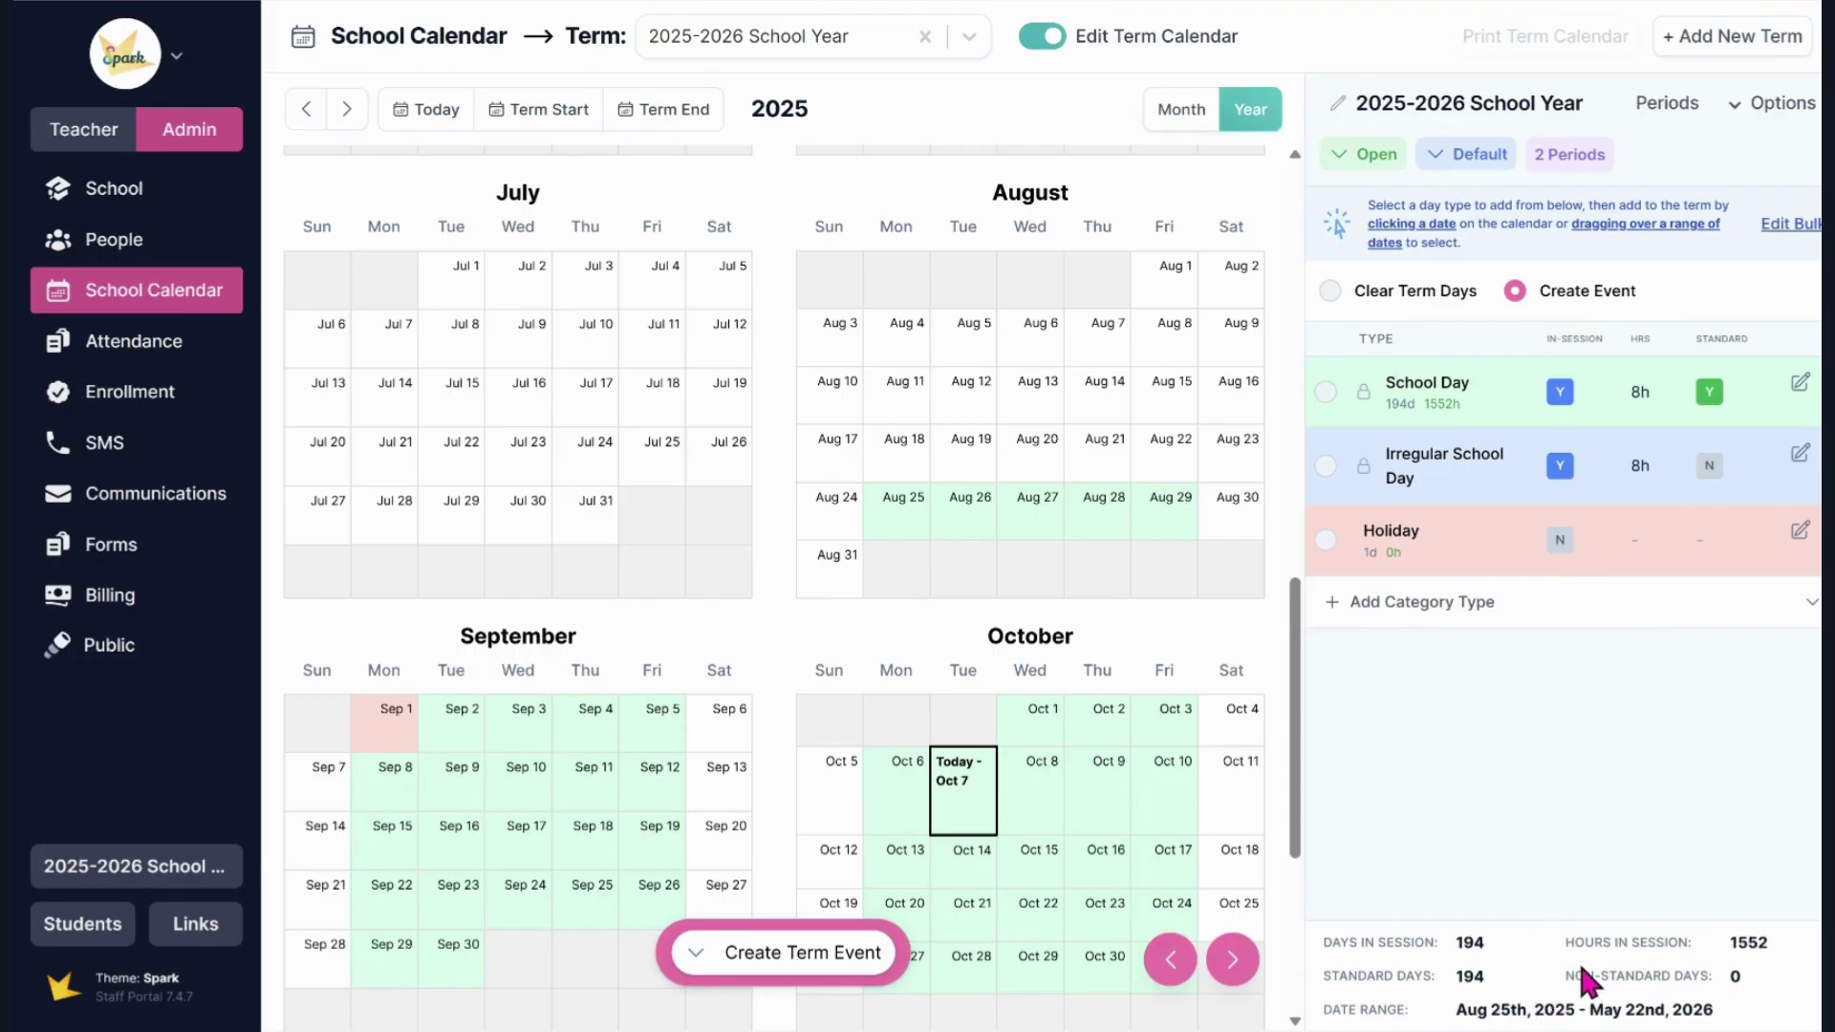
# Step: Turn off term calendar editing and check the calendar at the term's start, its end and today's date
pyautogui.scroll(-5, 1151, 430)
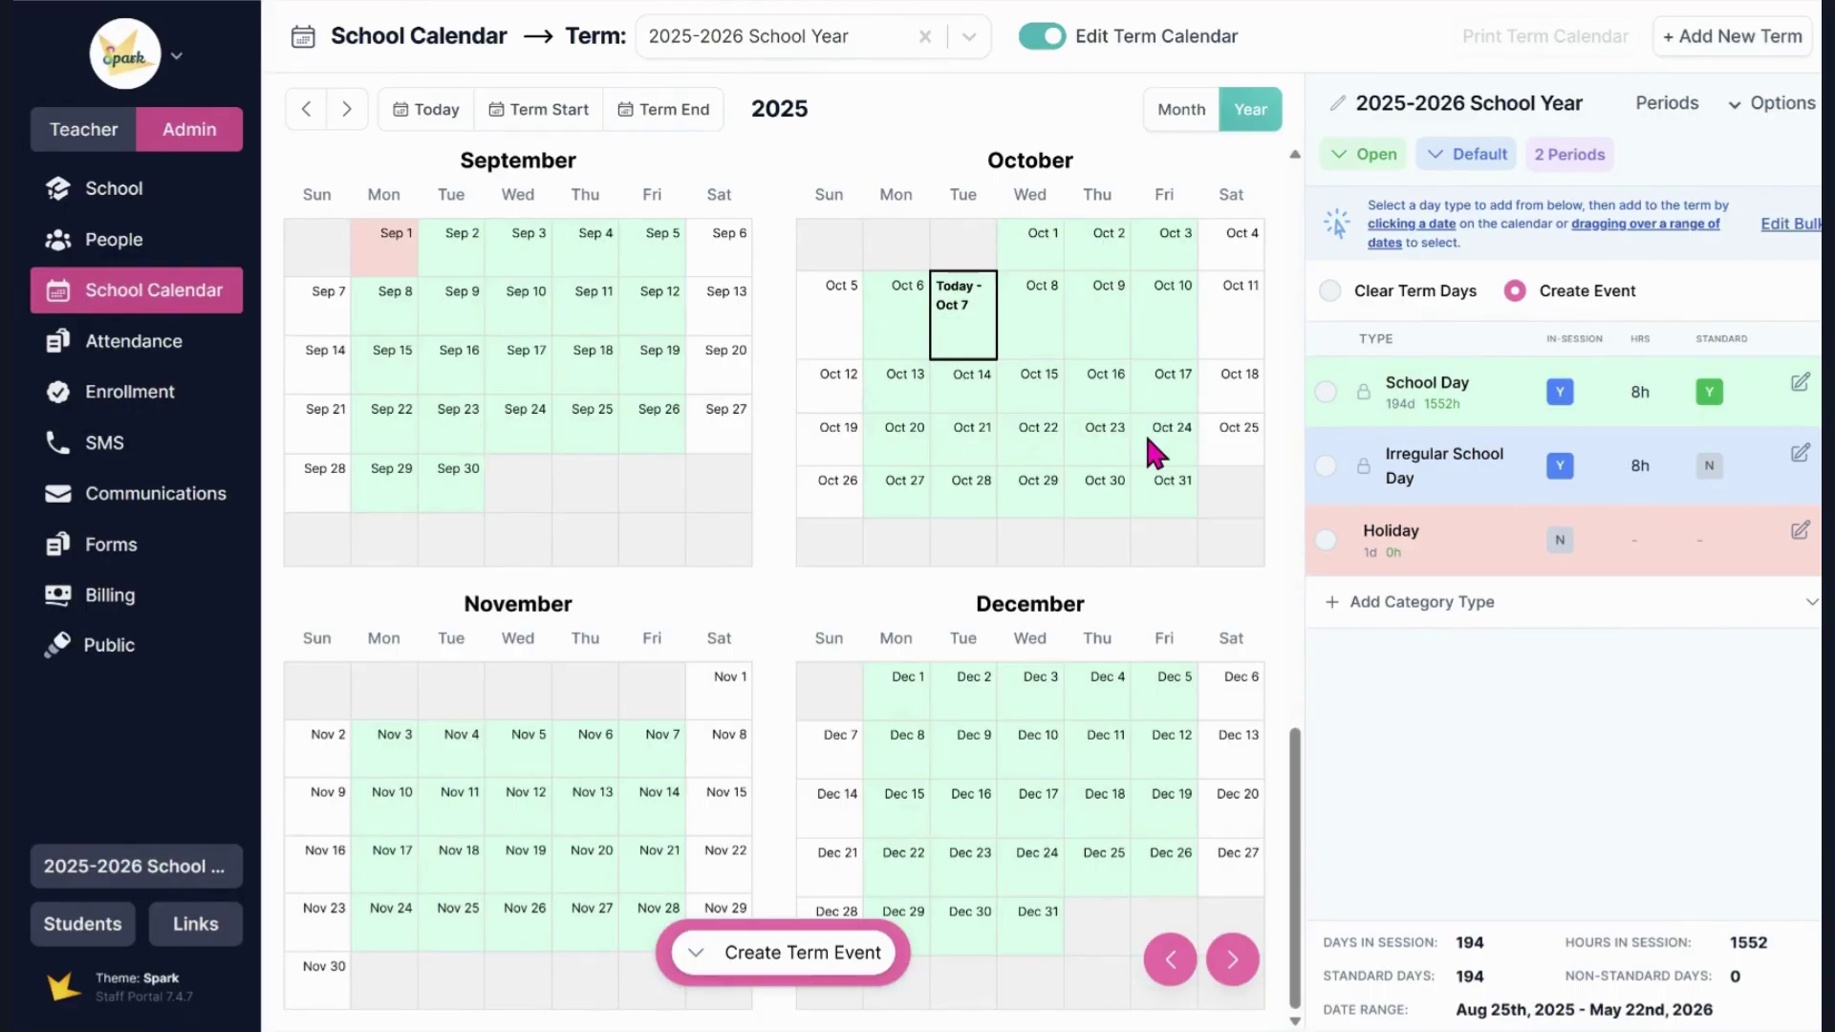
pyautogui.click(1036, 49)
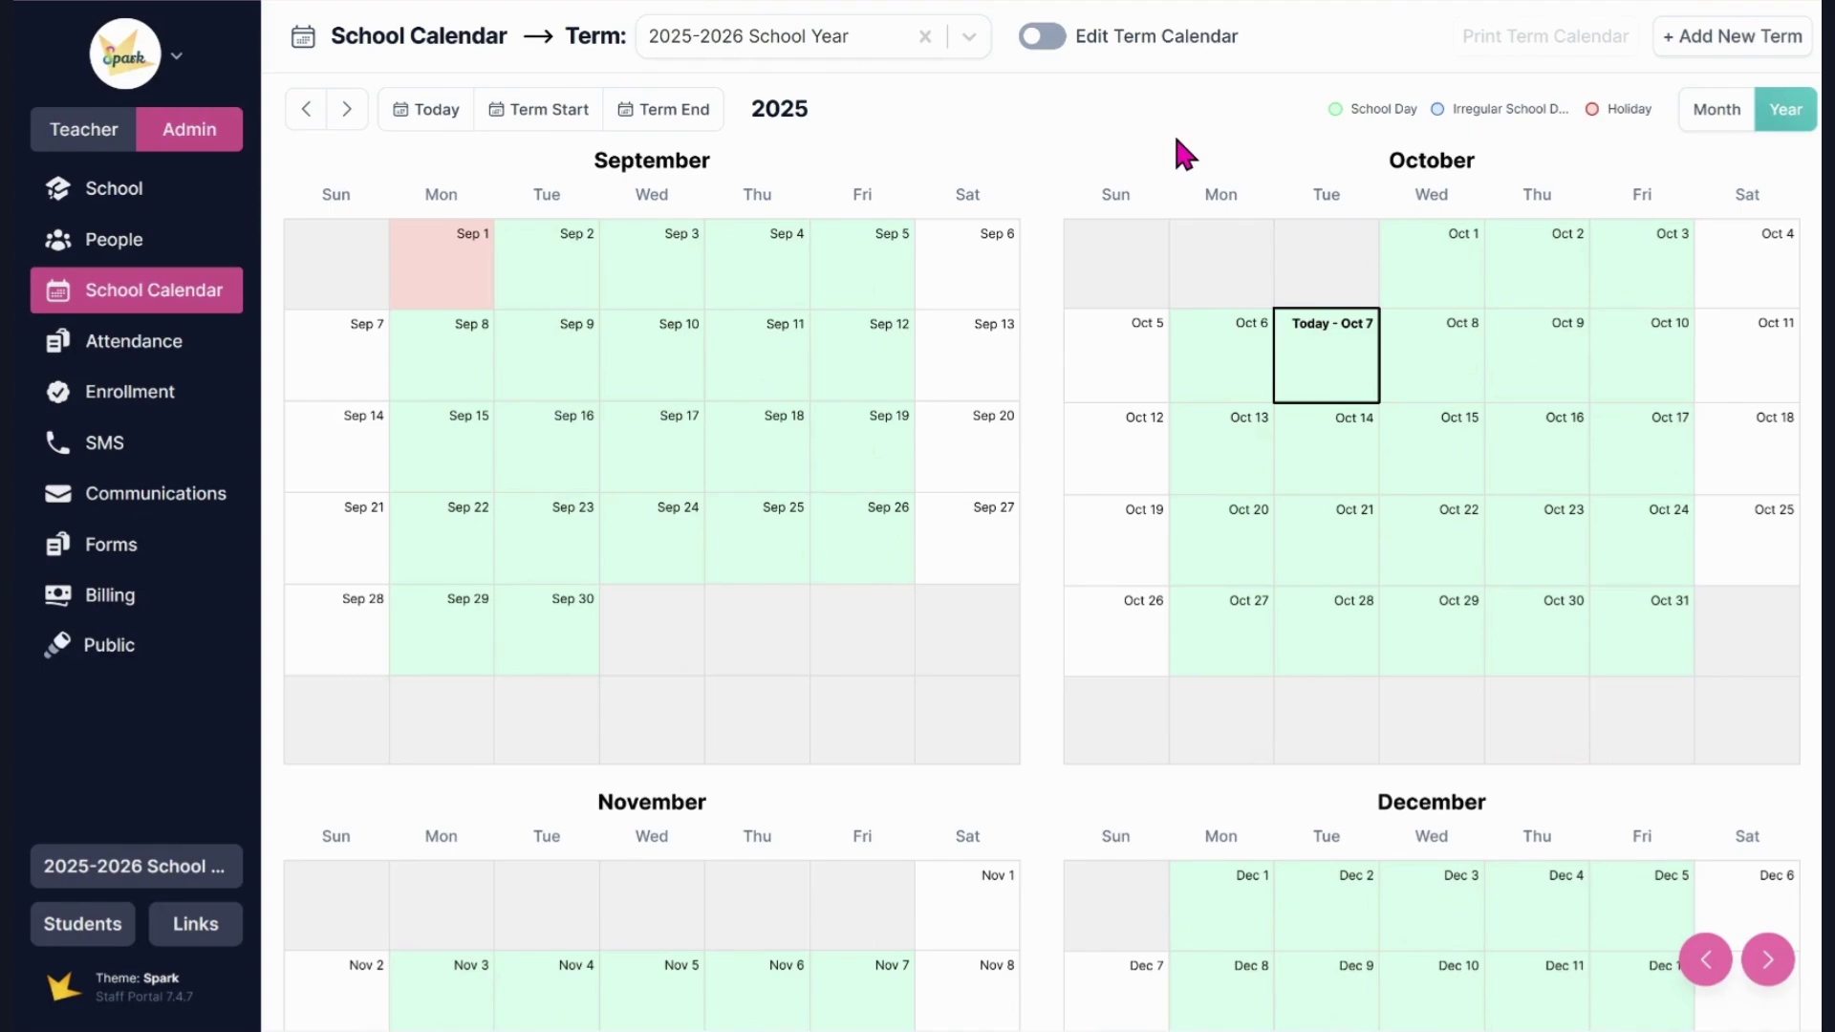
pyautogui.click(541, 113)
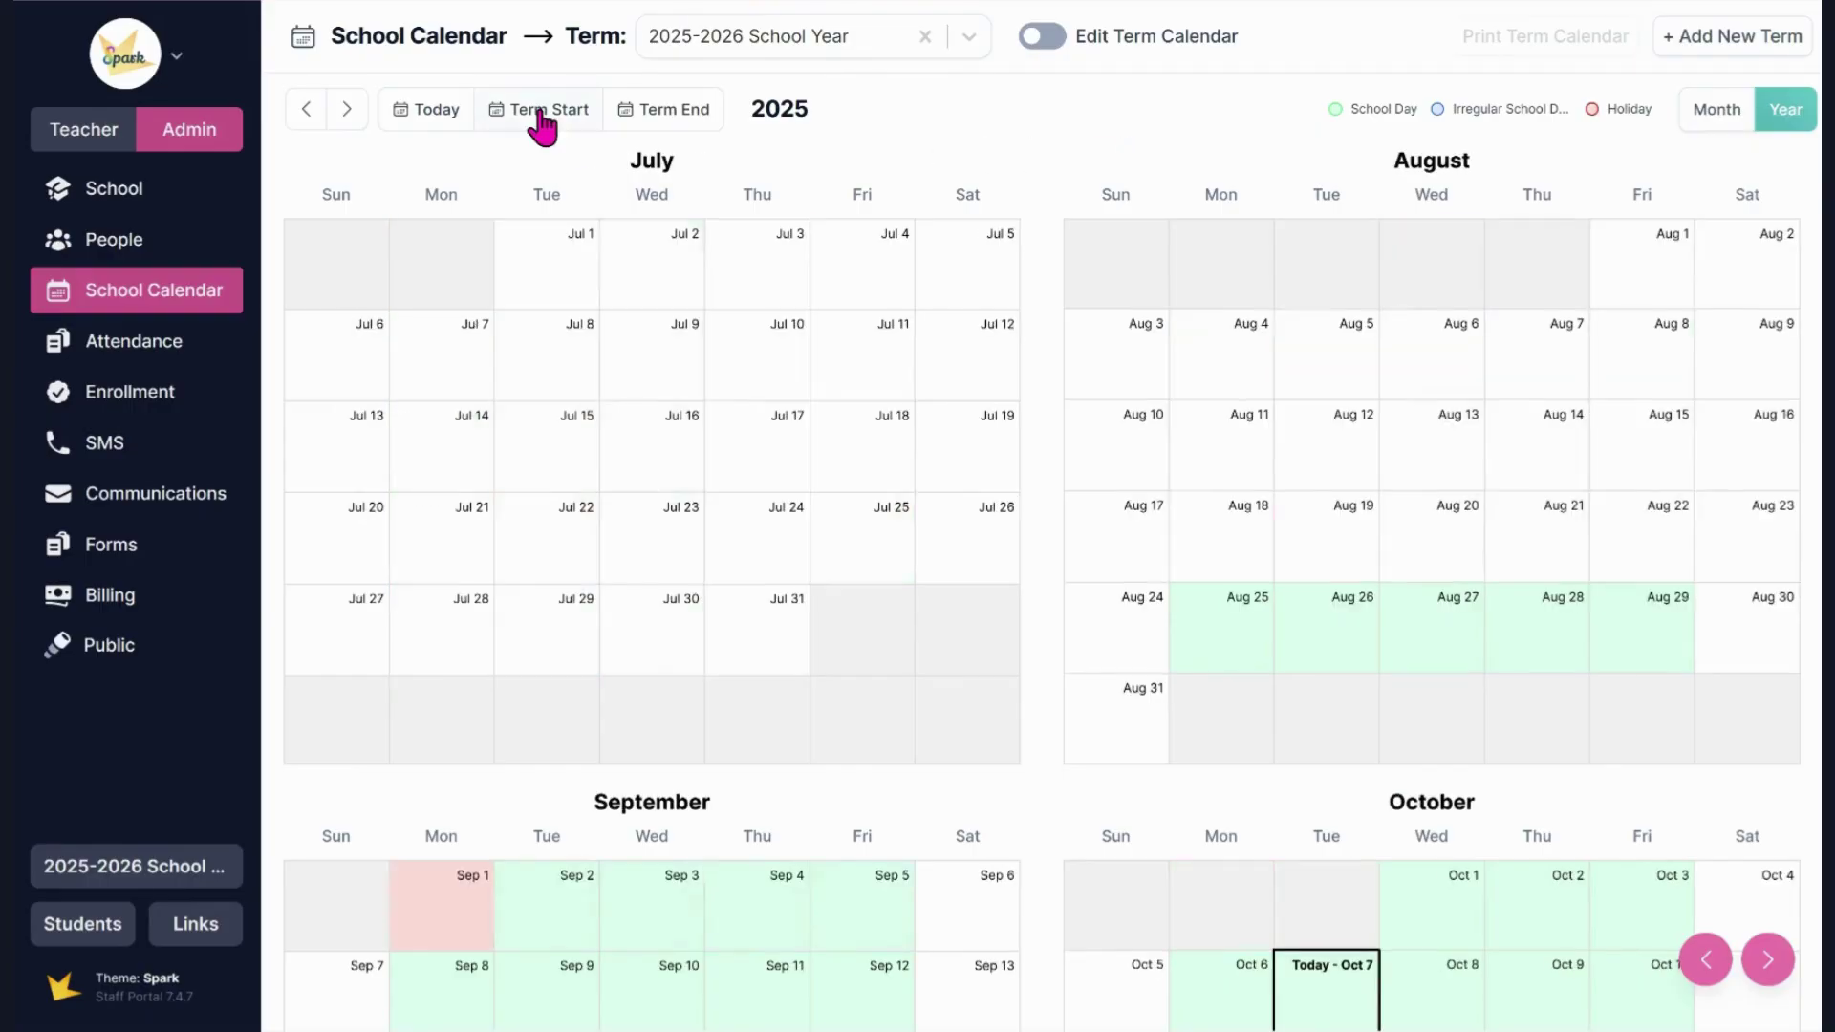
pyautogui.click(639, 113)
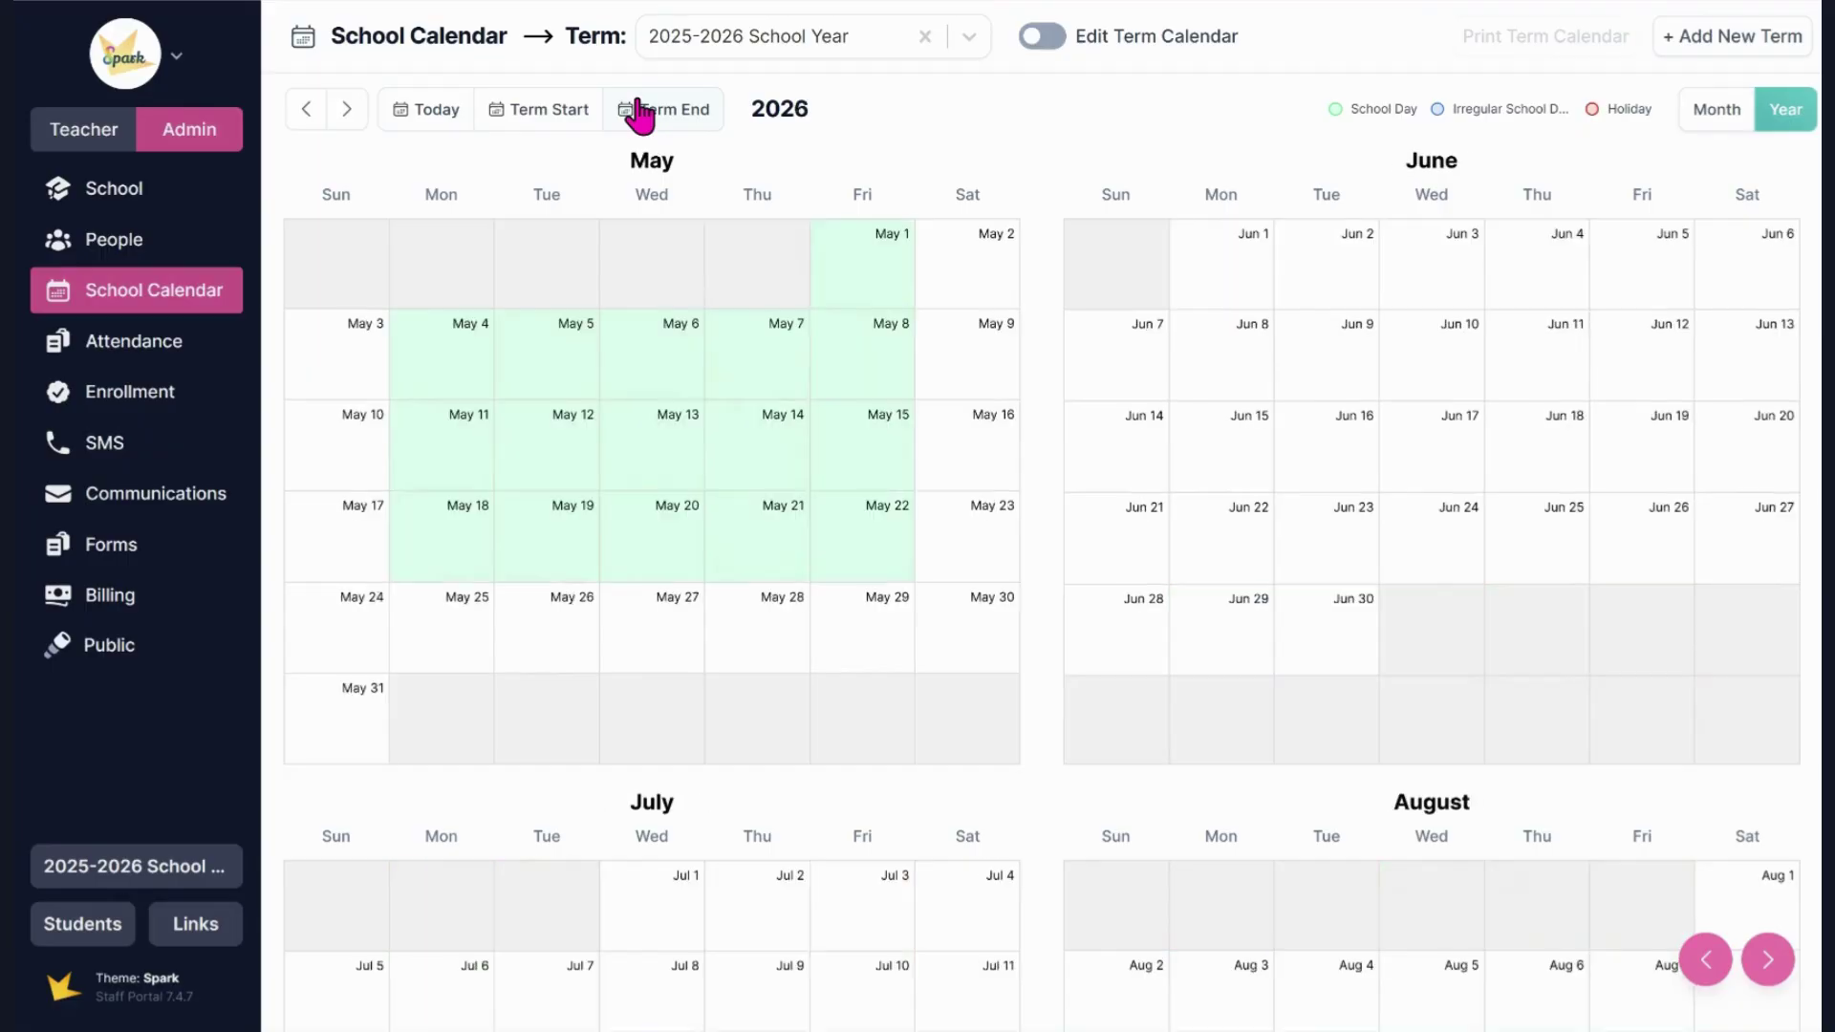
pyautogui.click(437, 112)
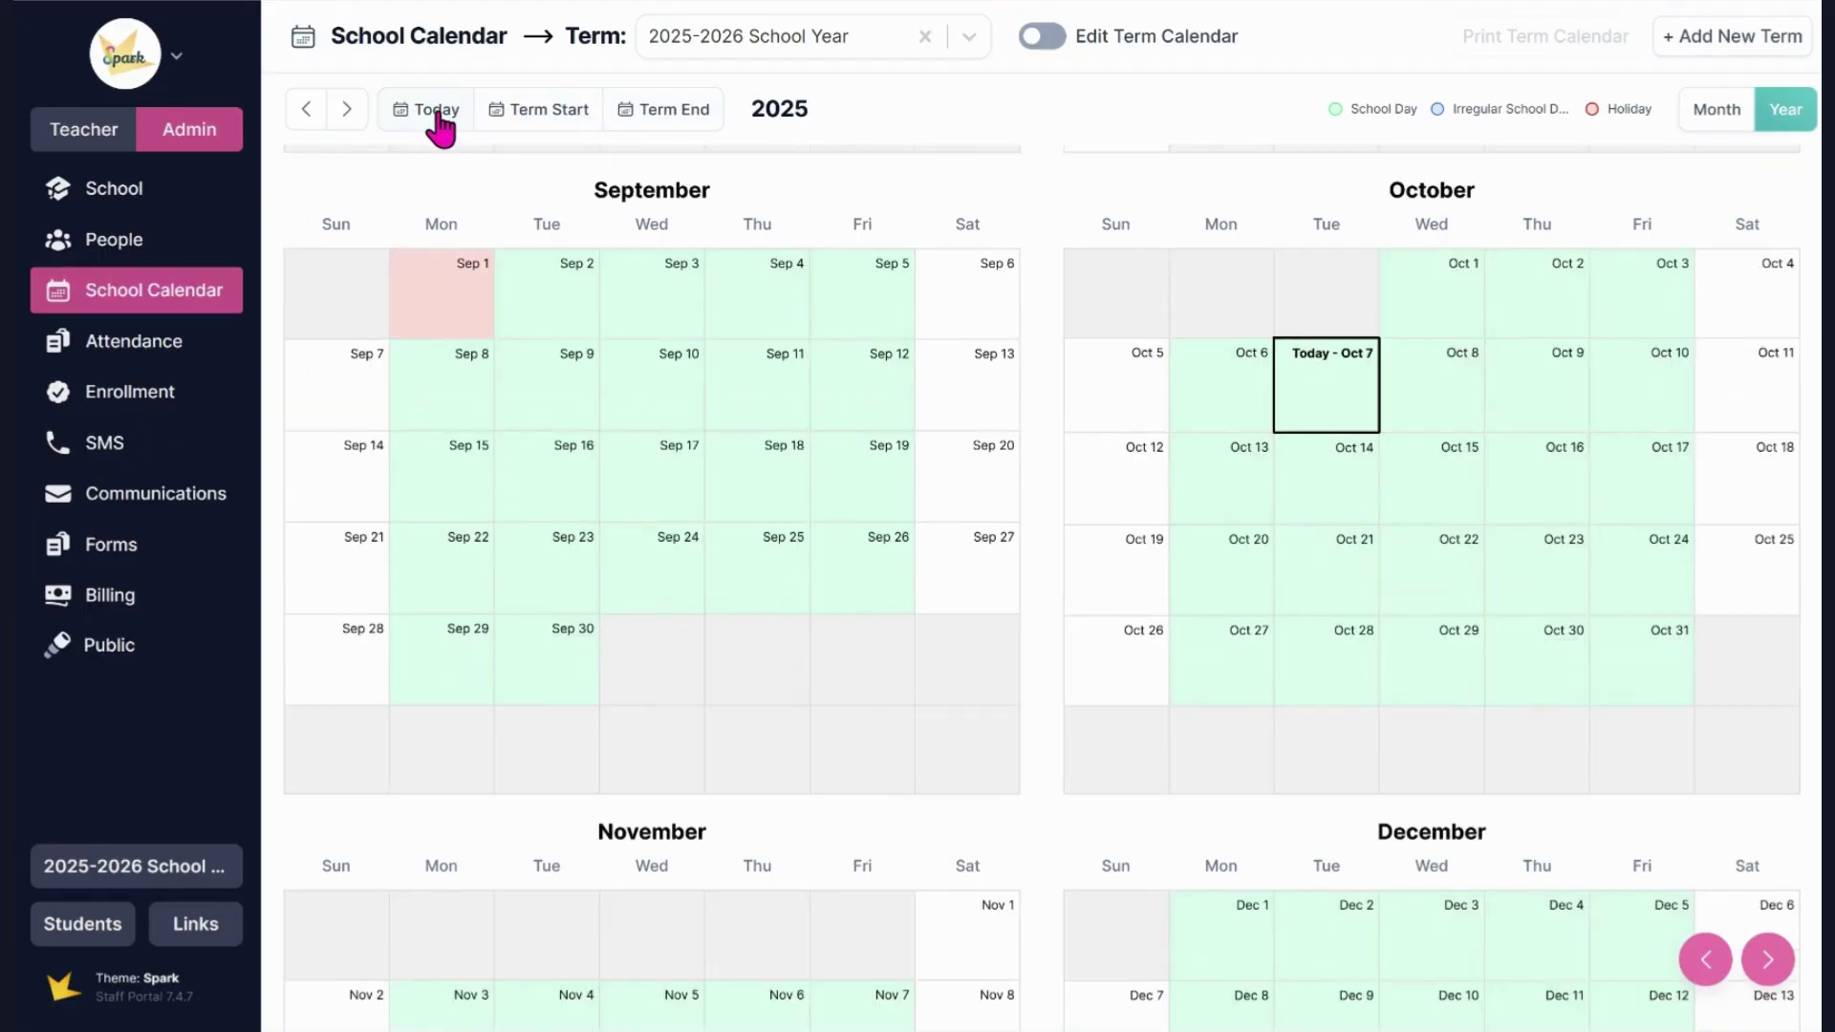
pyautogui.scroll(-1, 1292, 331)
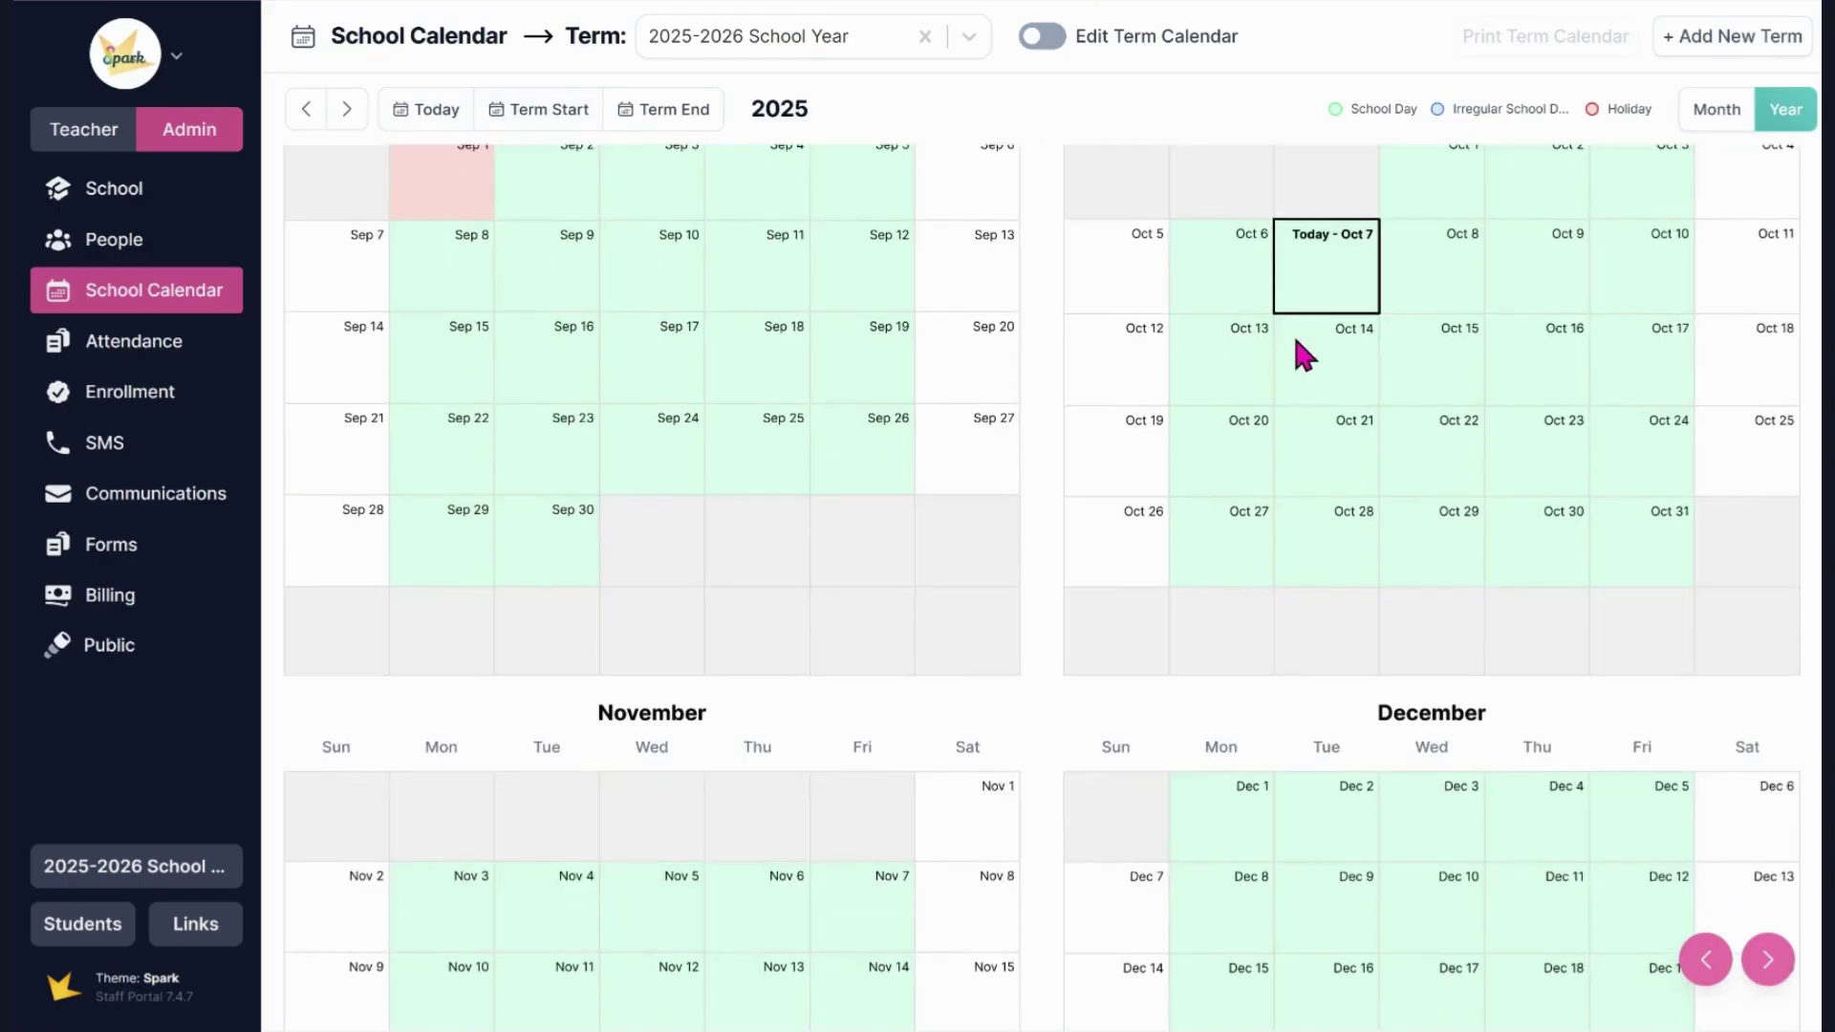
pyautogui.scroll(5, 1338, 323)
pyautogui.scroll(-3, 1735, 205)
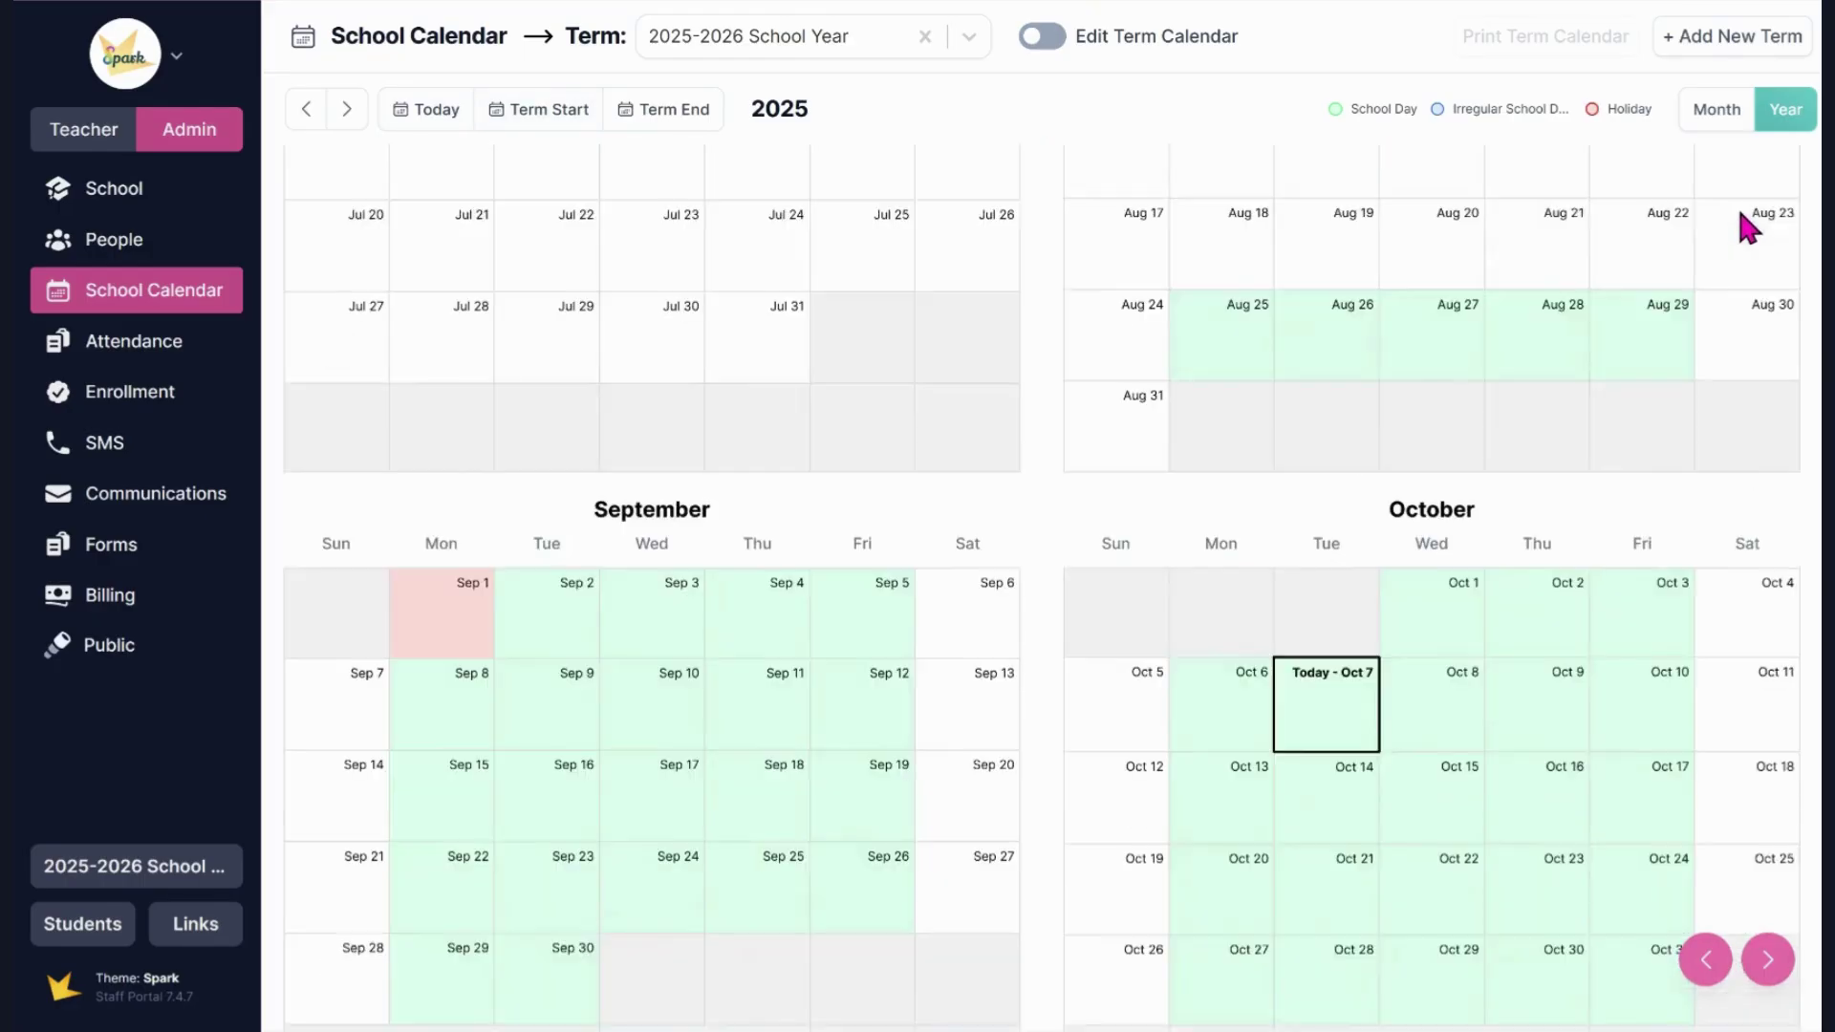
# Step: Switch the calendar to the month view and look through the list of available terms, keeping the 2025-2026 School Year
pyautogui.click(1716, 120)
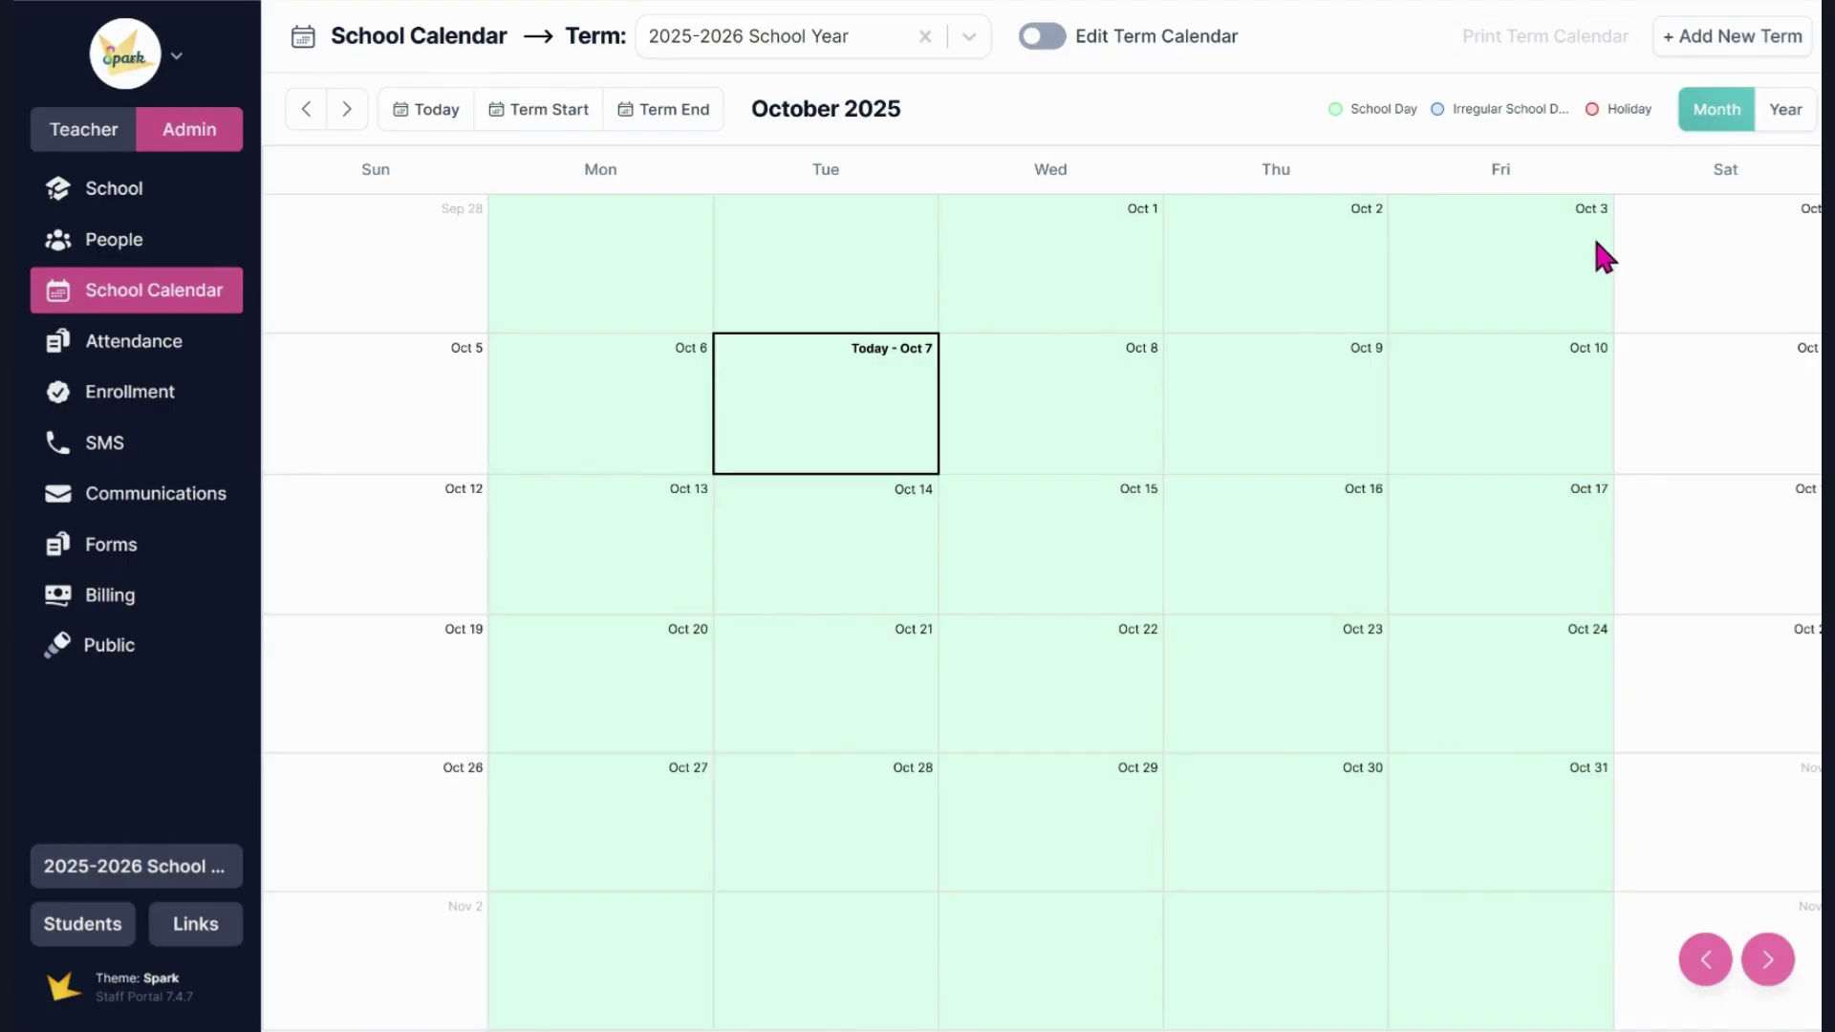
pyautogui.click(969, 38)
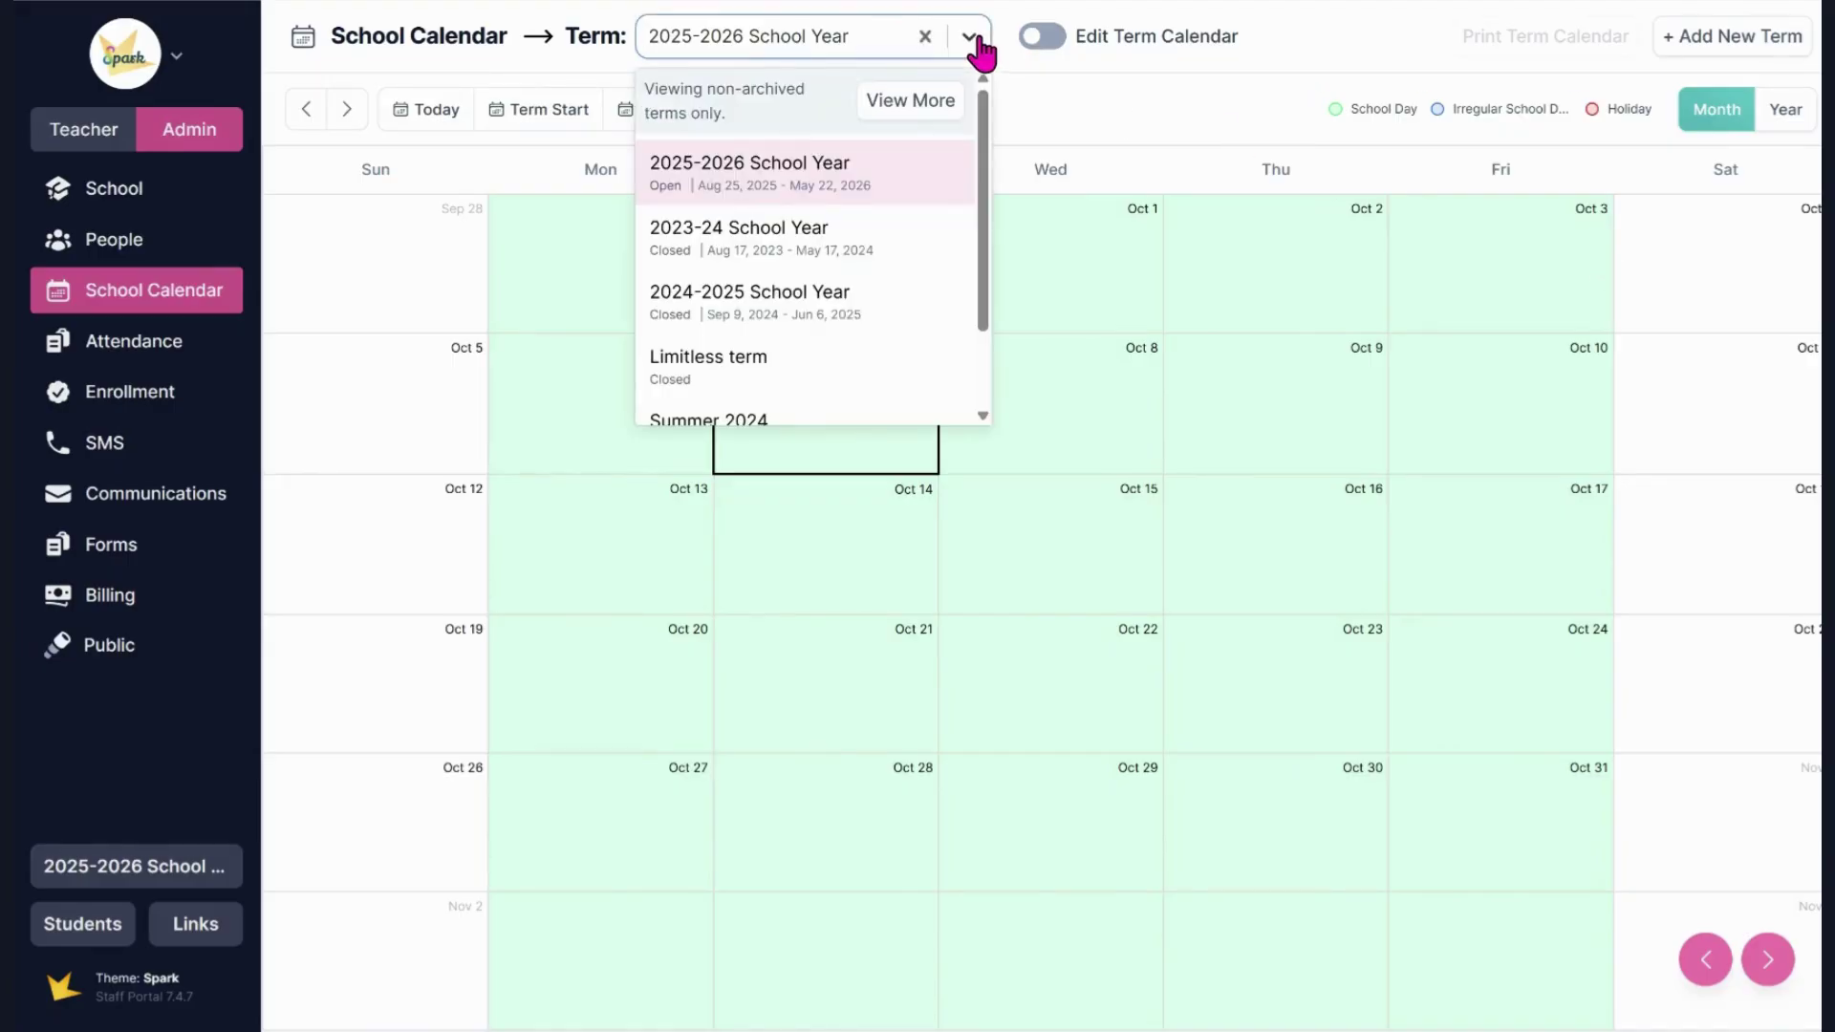
pyautogui.scroll(-1, 897, 182)
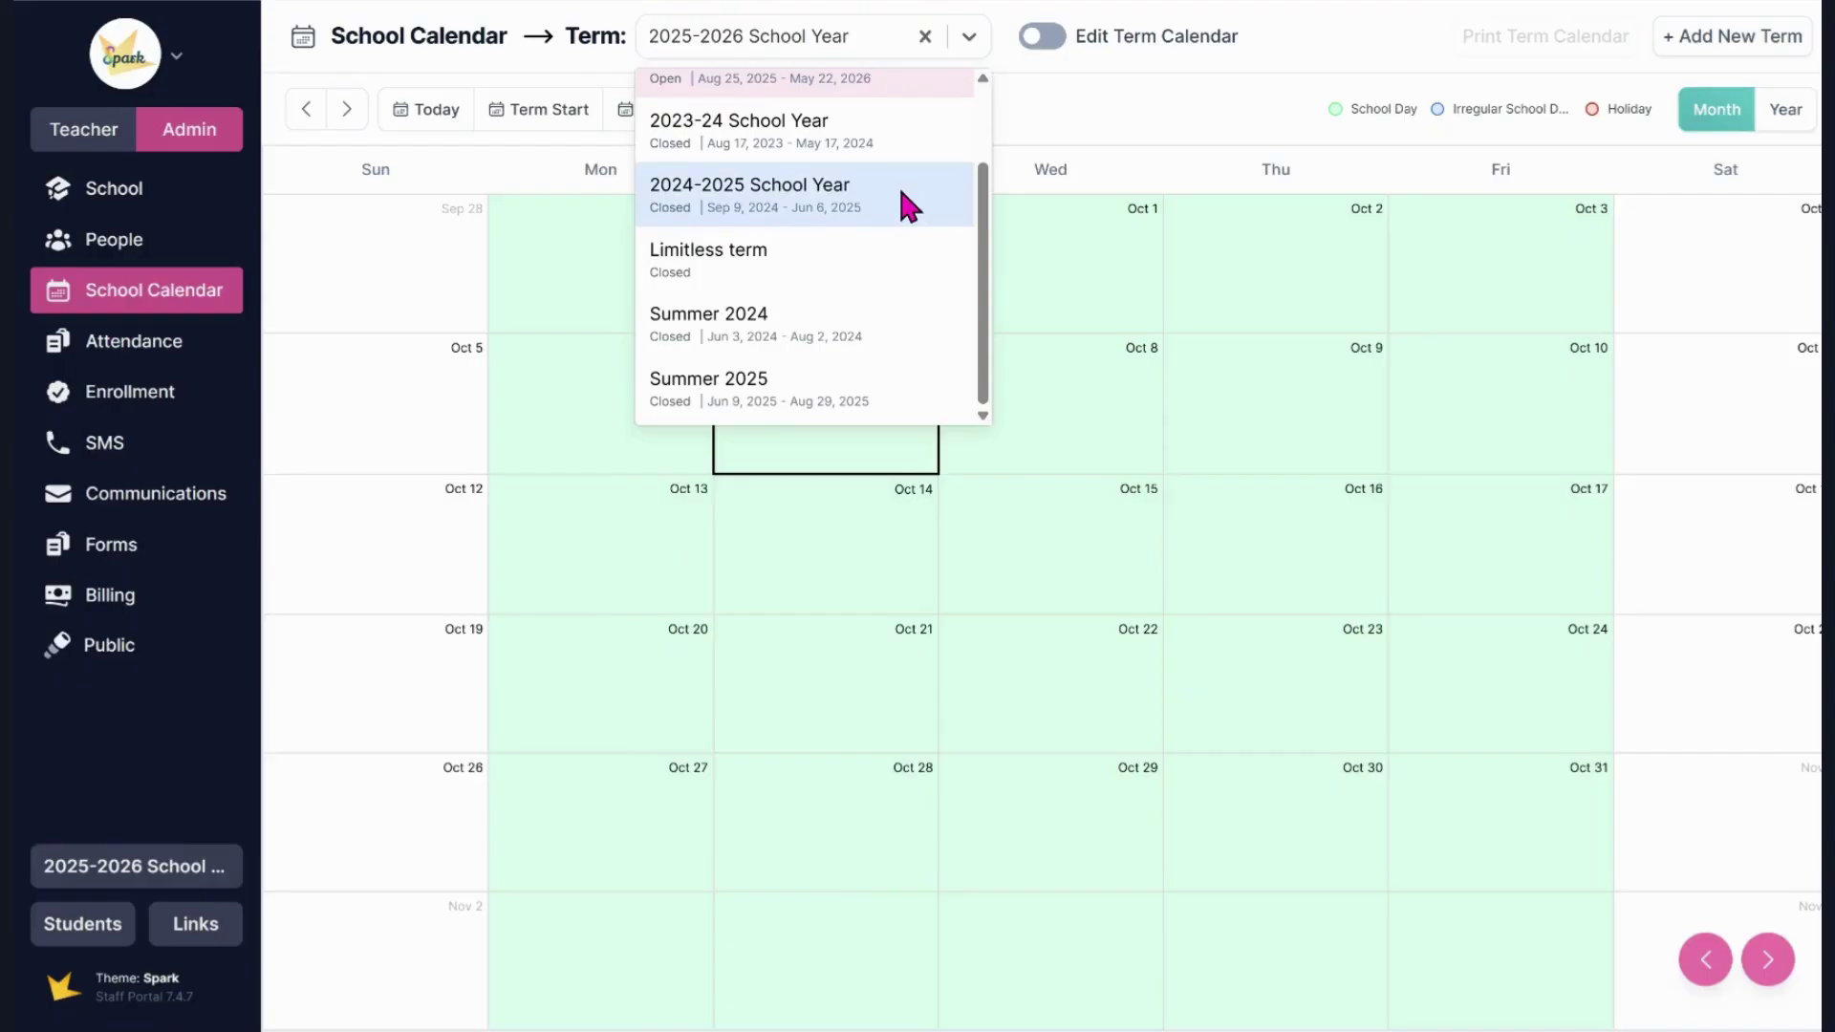
pyautogui.scroll(1, 903, 180)
pyautogui.click(1189, 108)
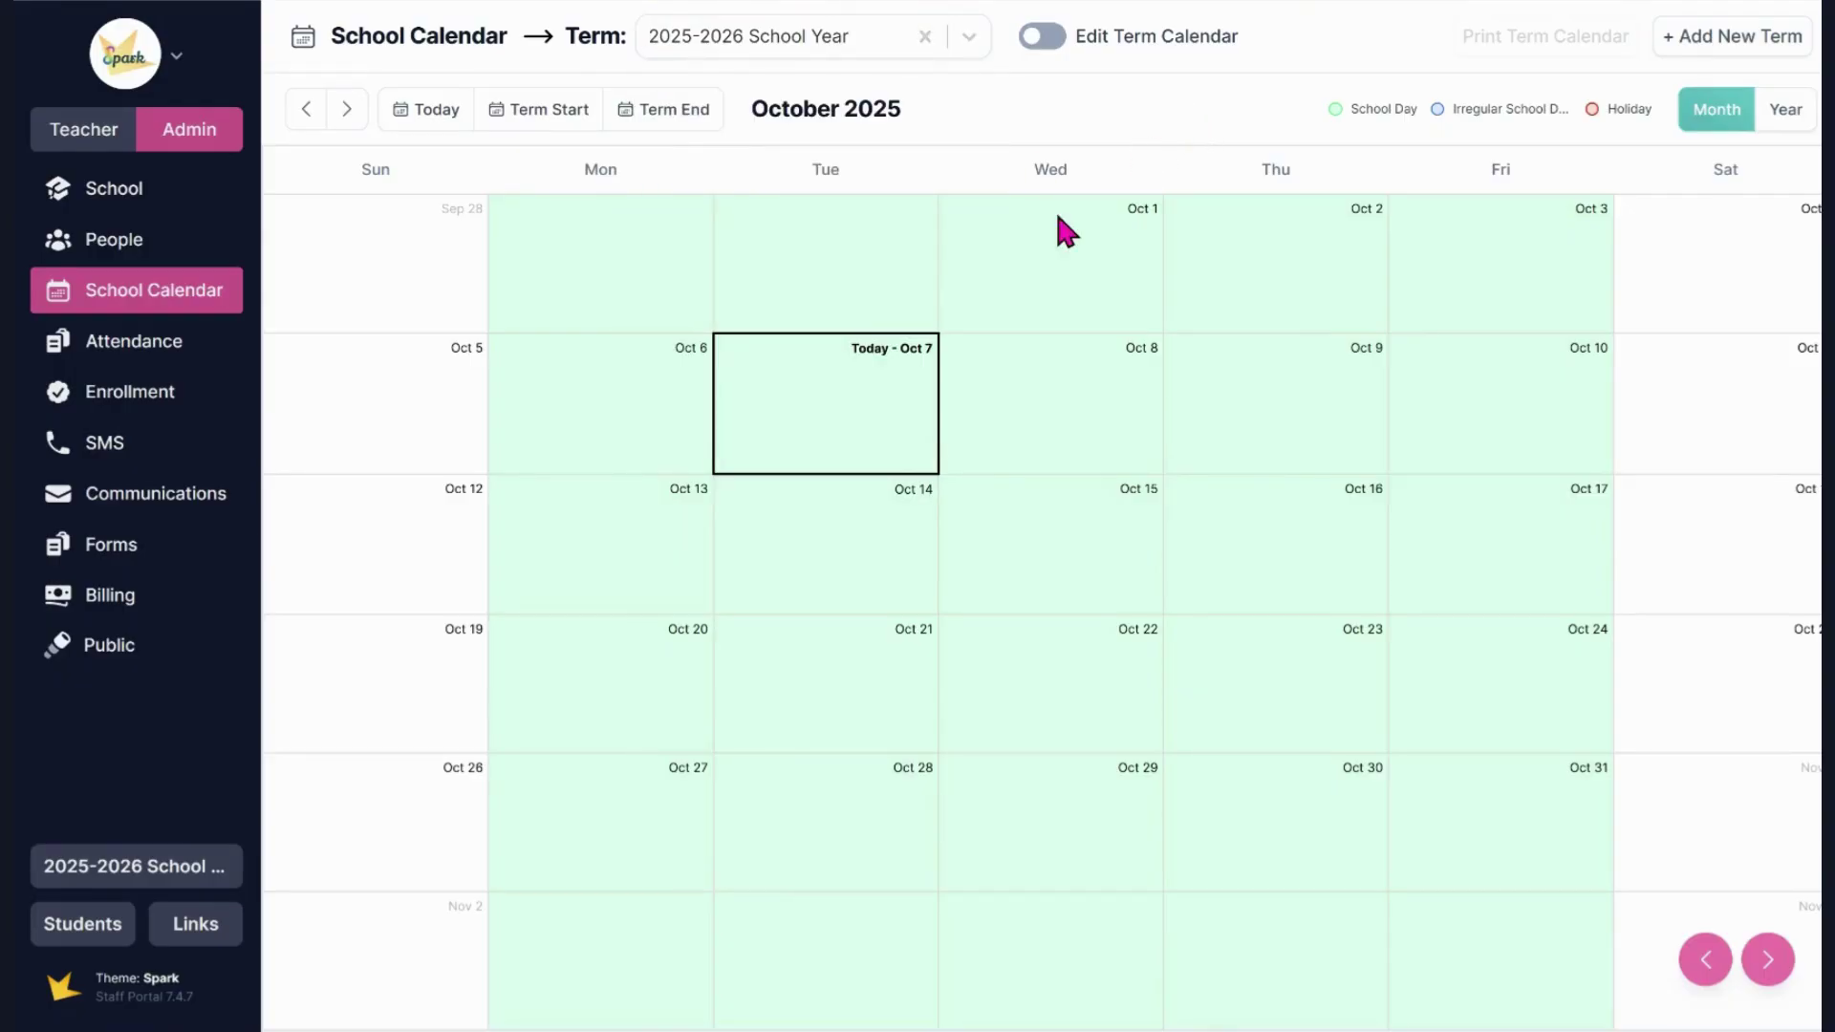
# Step: Start a Fun Friday event in the other category with its activities description, and try linking the word "here" in the movie list sentence
pyautogui.click(833, 404)
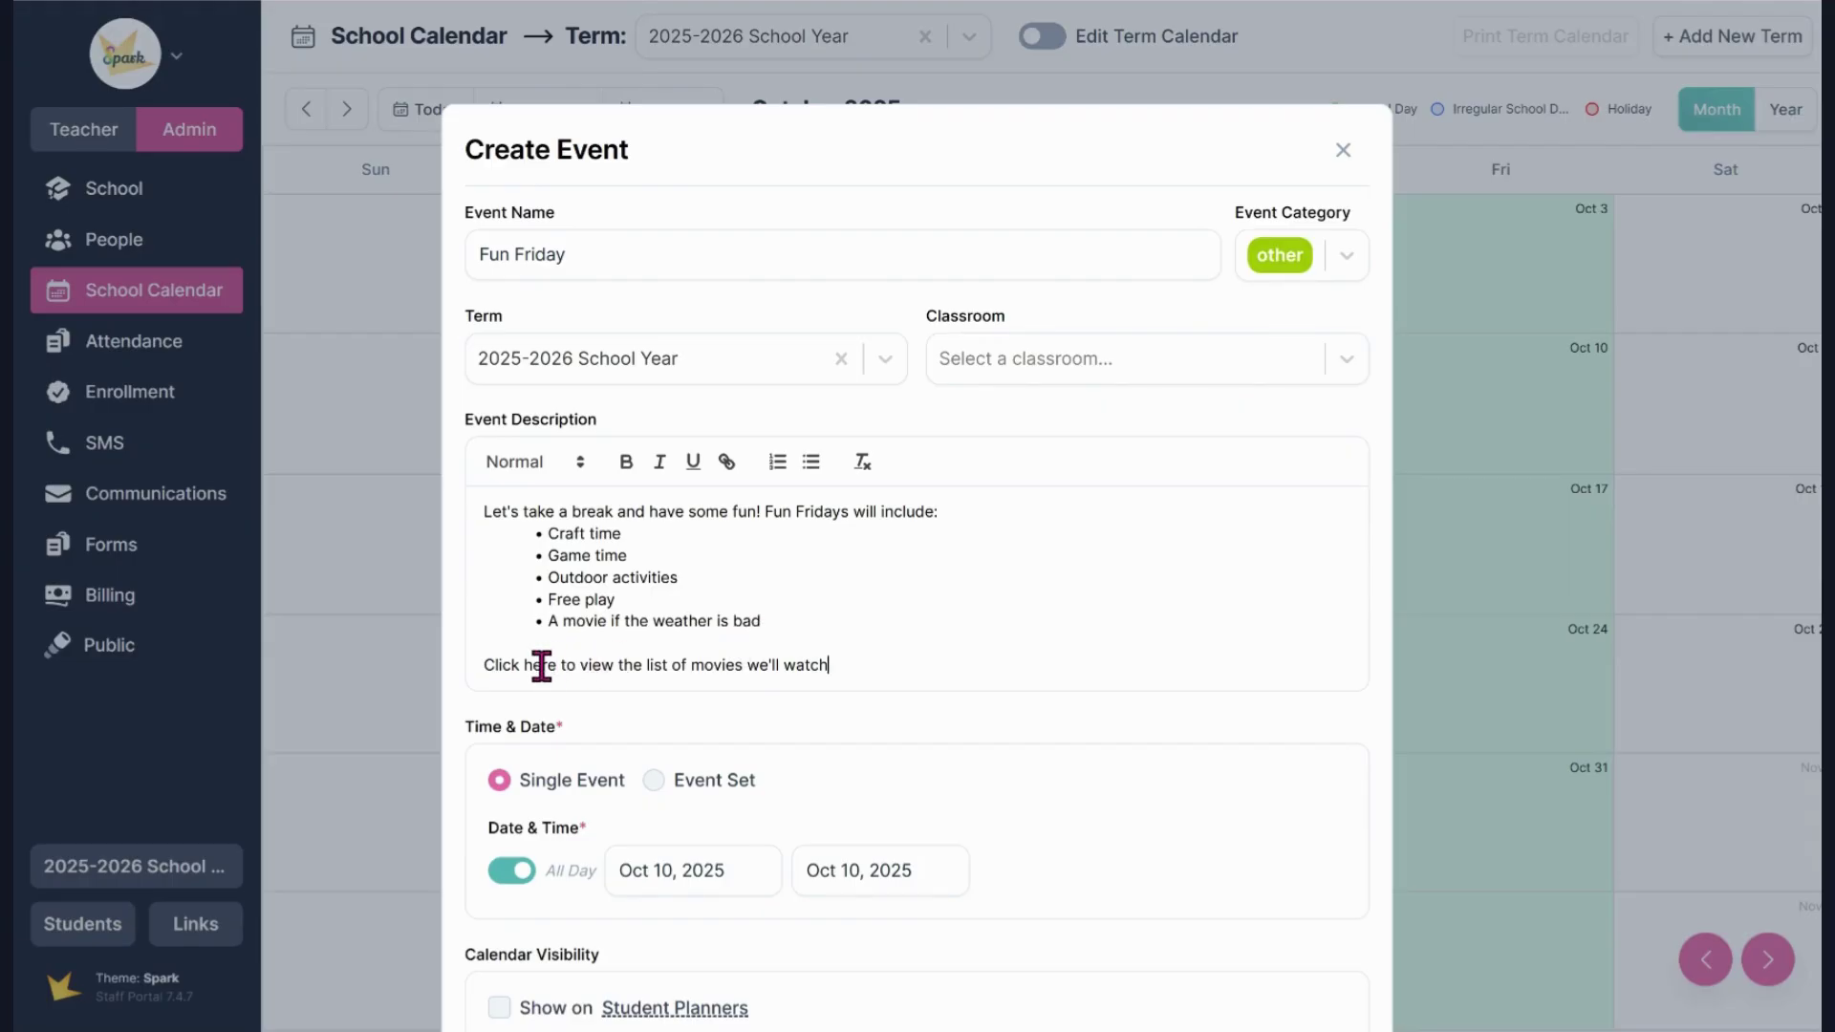
pyautogui.moveTo(526, 664); pyautogui.dragTo(555, 666)
pyautogui.click(726, 464)
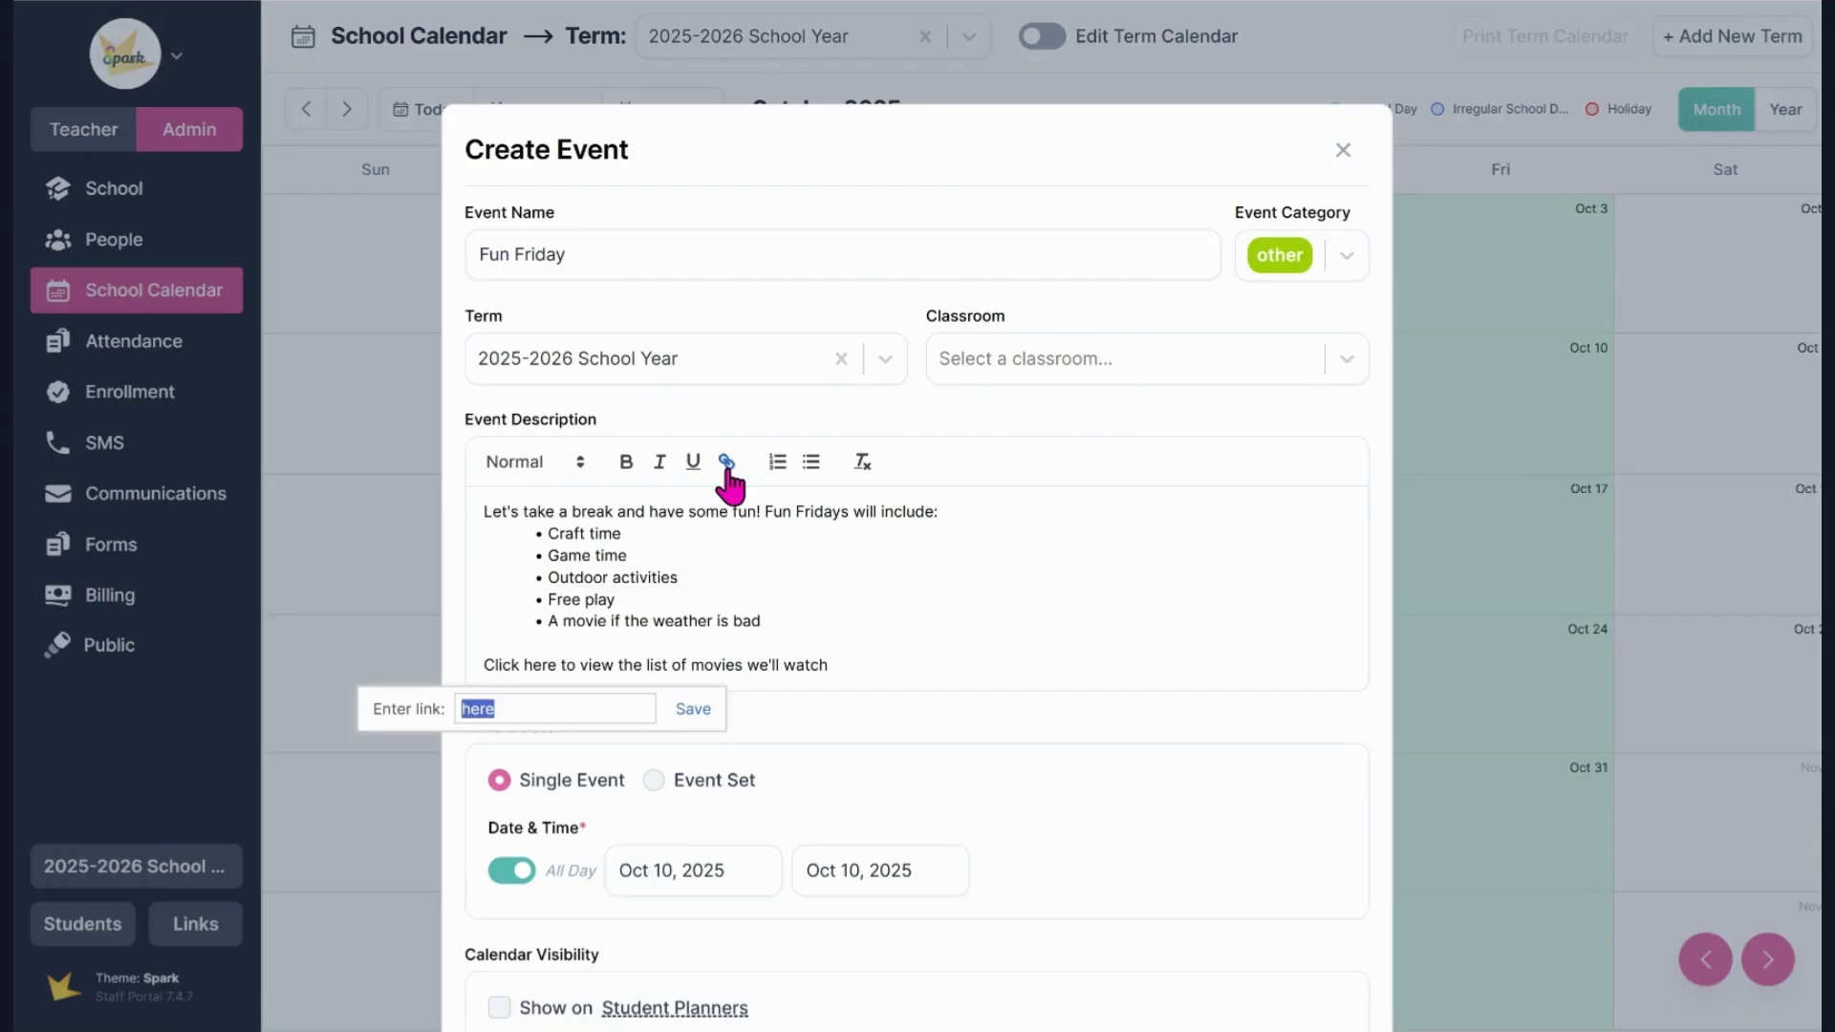
pyautogui.click(851, 663)
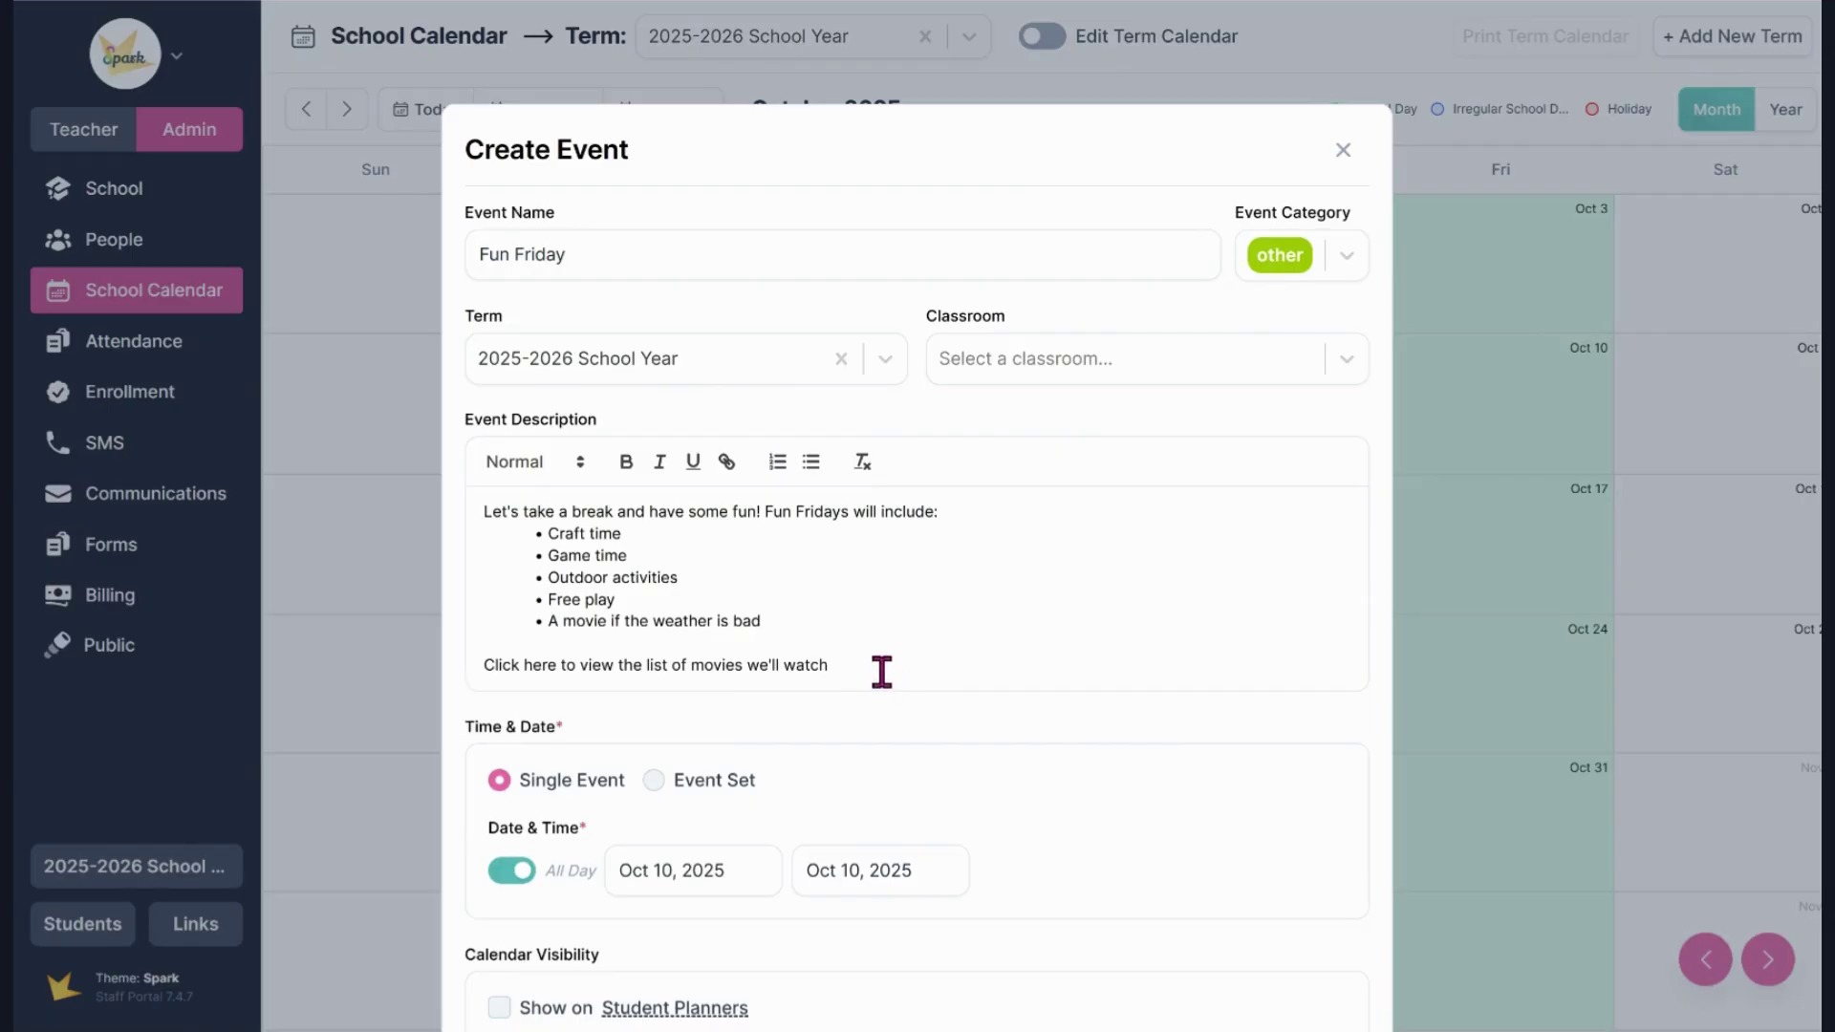
# Step: Turn the Fun Friday event into an event set repeating every week on Fridays only
pyautogui.scroll(-2, 860, 683)
pyautogui.scroll(-2, 803, 696)
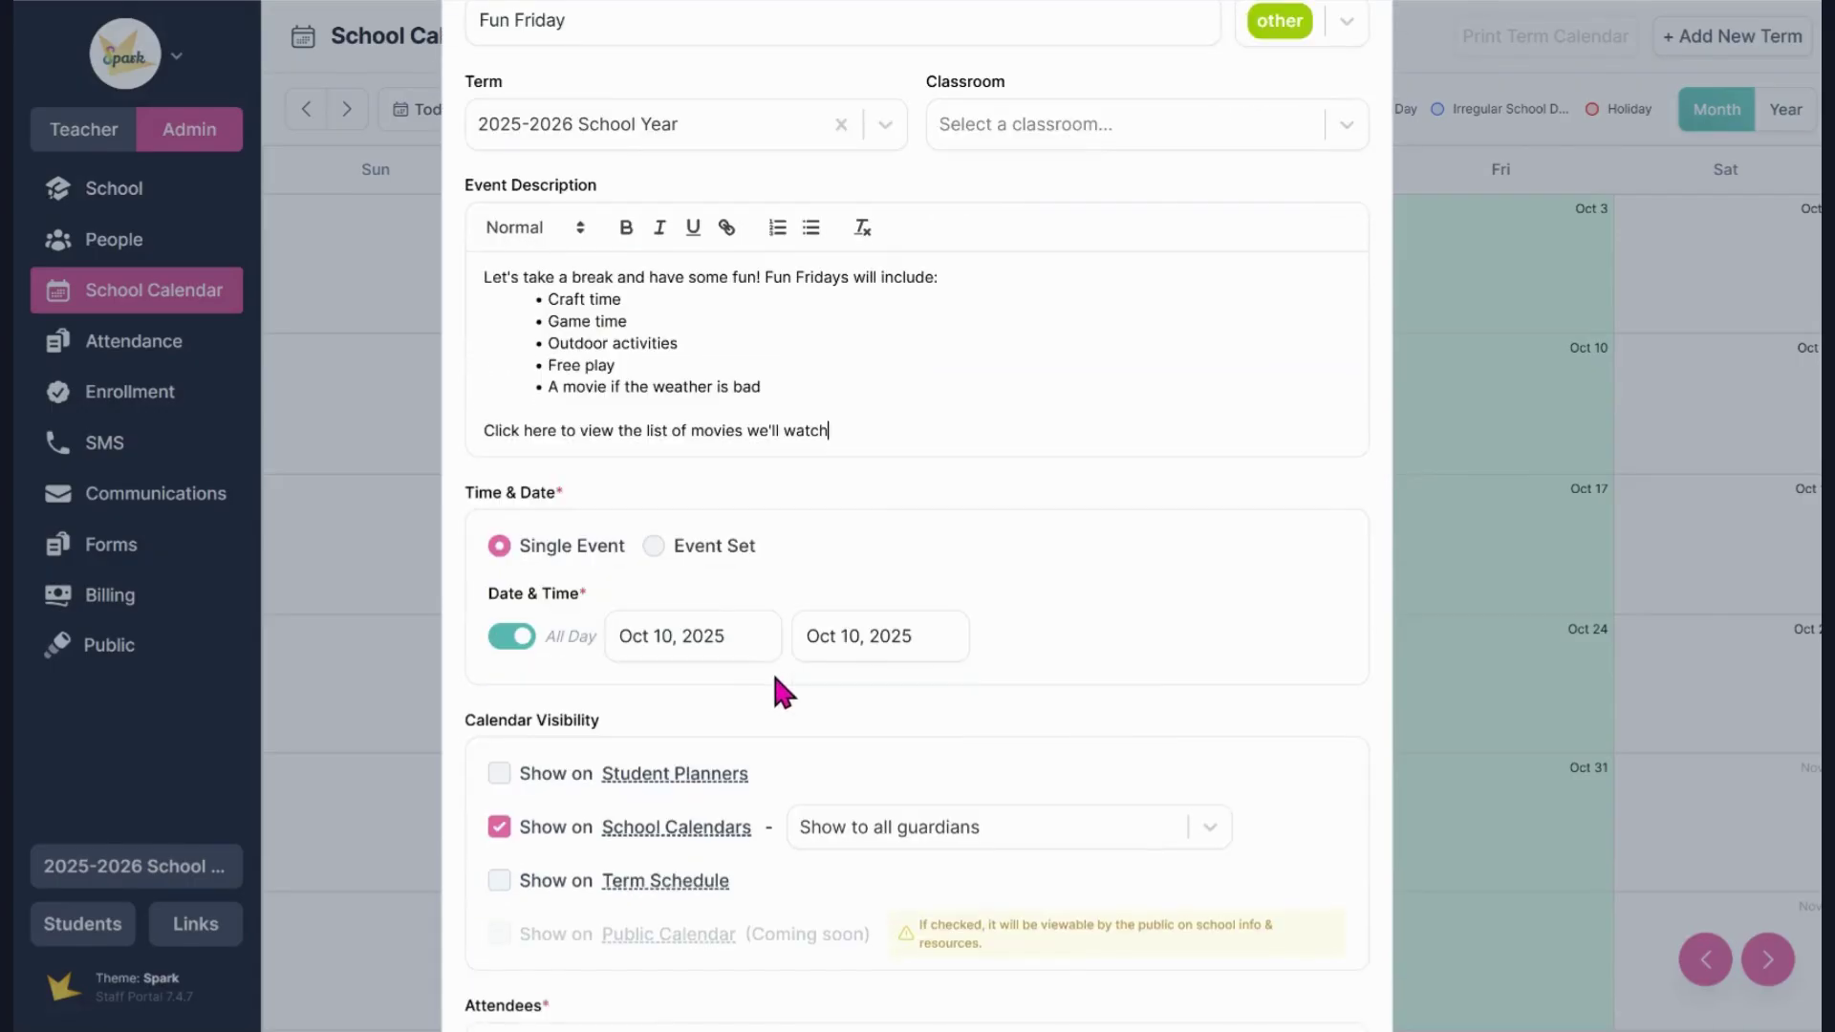
pyautogui.click(682, 551)
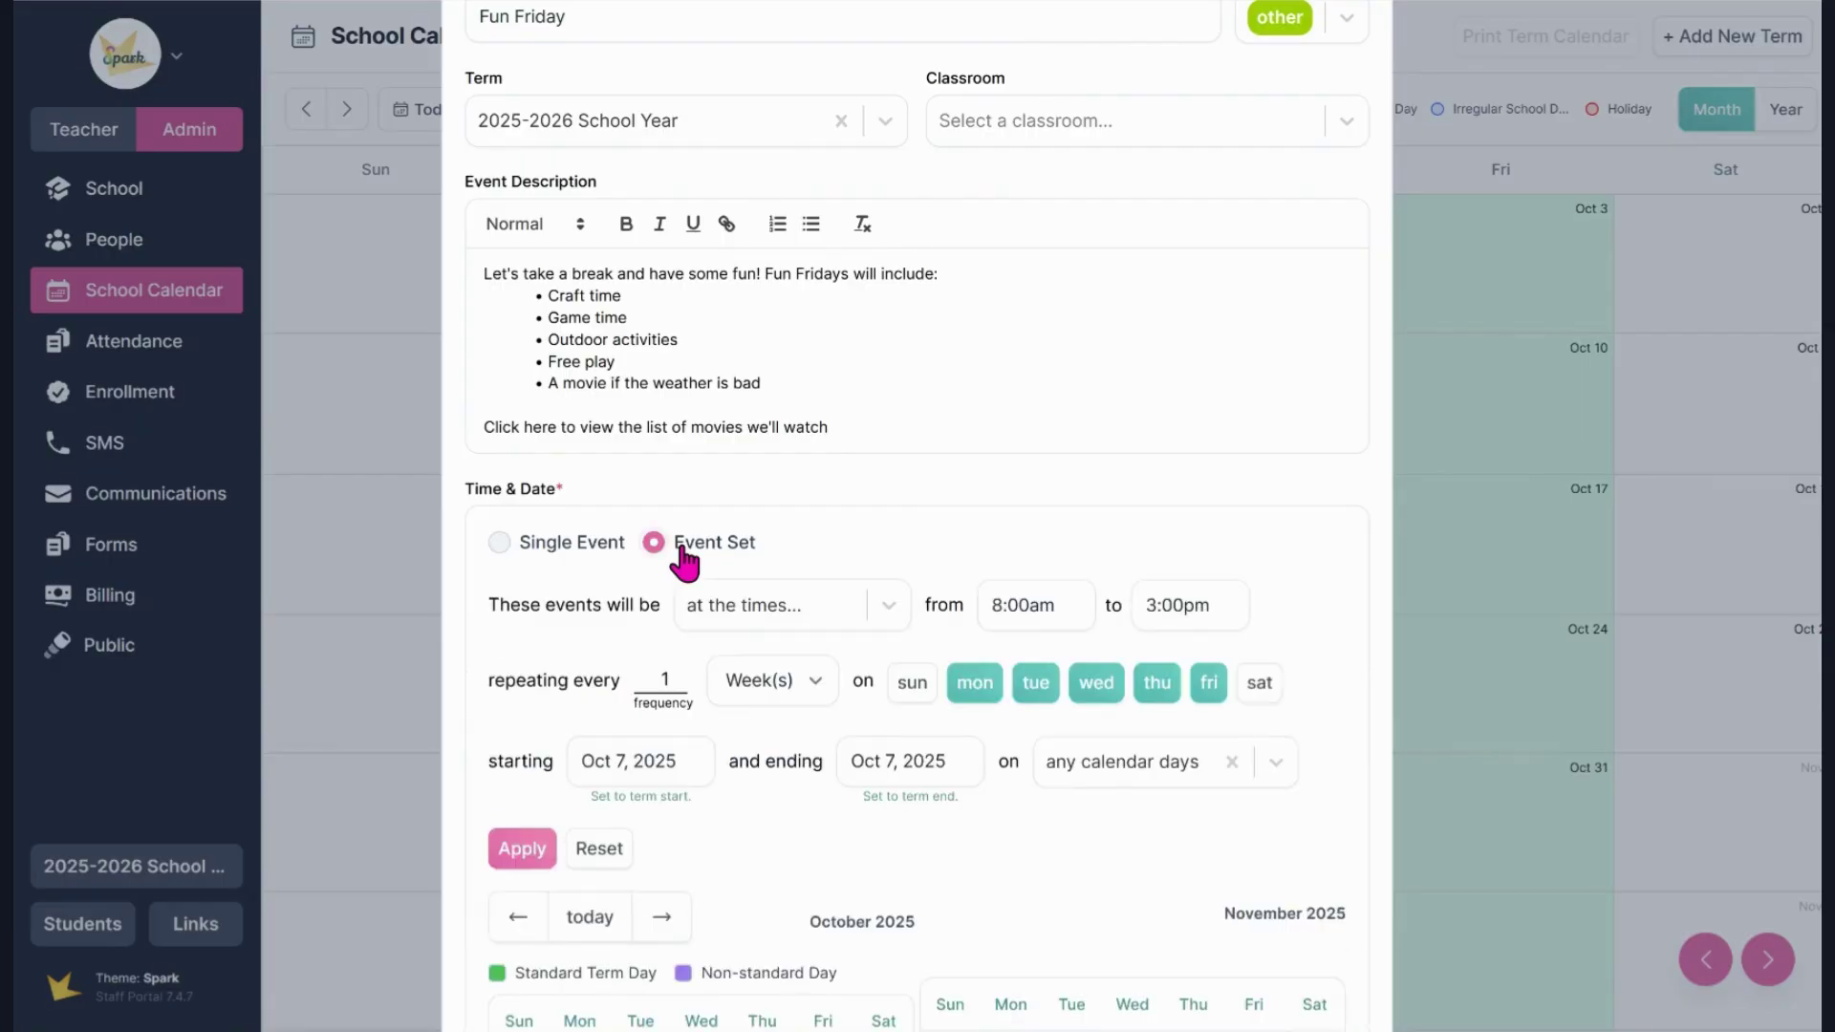
pyautogui.scroll(-6, 684, 564)
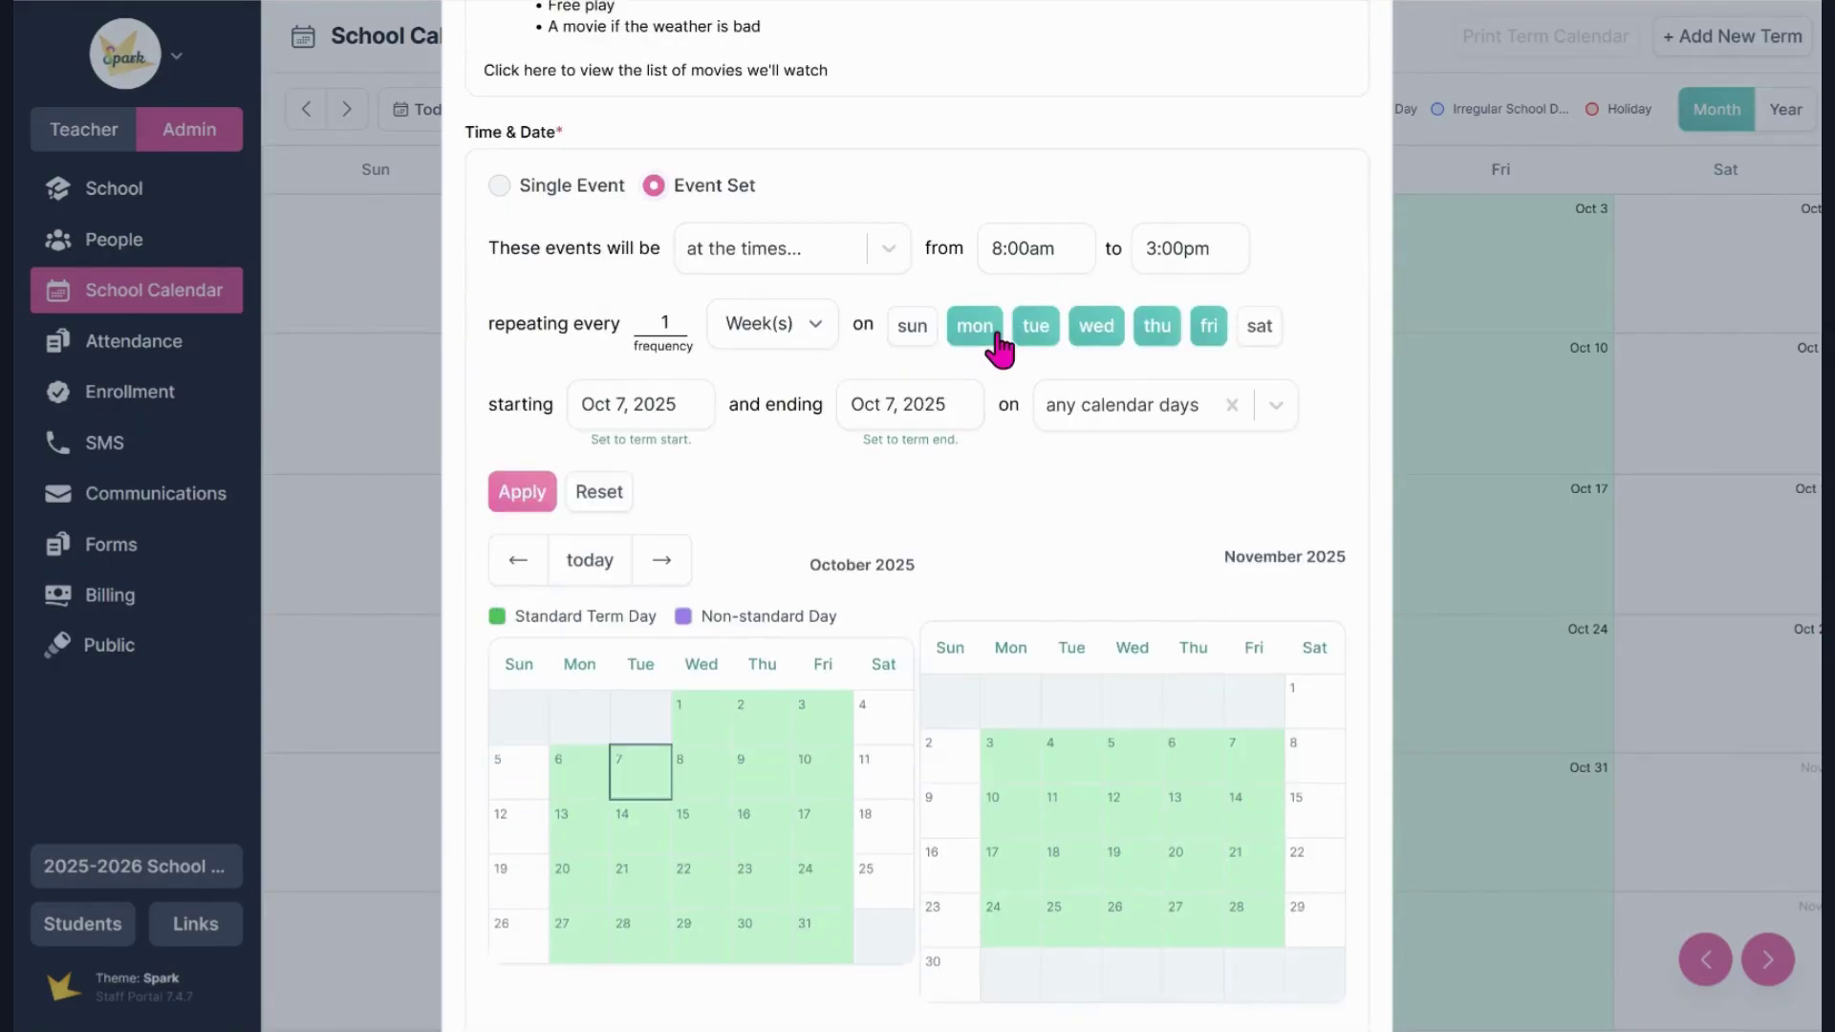
pyautogui.click(994, 333)
pyautogui.click(1037, 332)
pyautogui.click(1097, 332)
pyautogui.click(1151, 335)
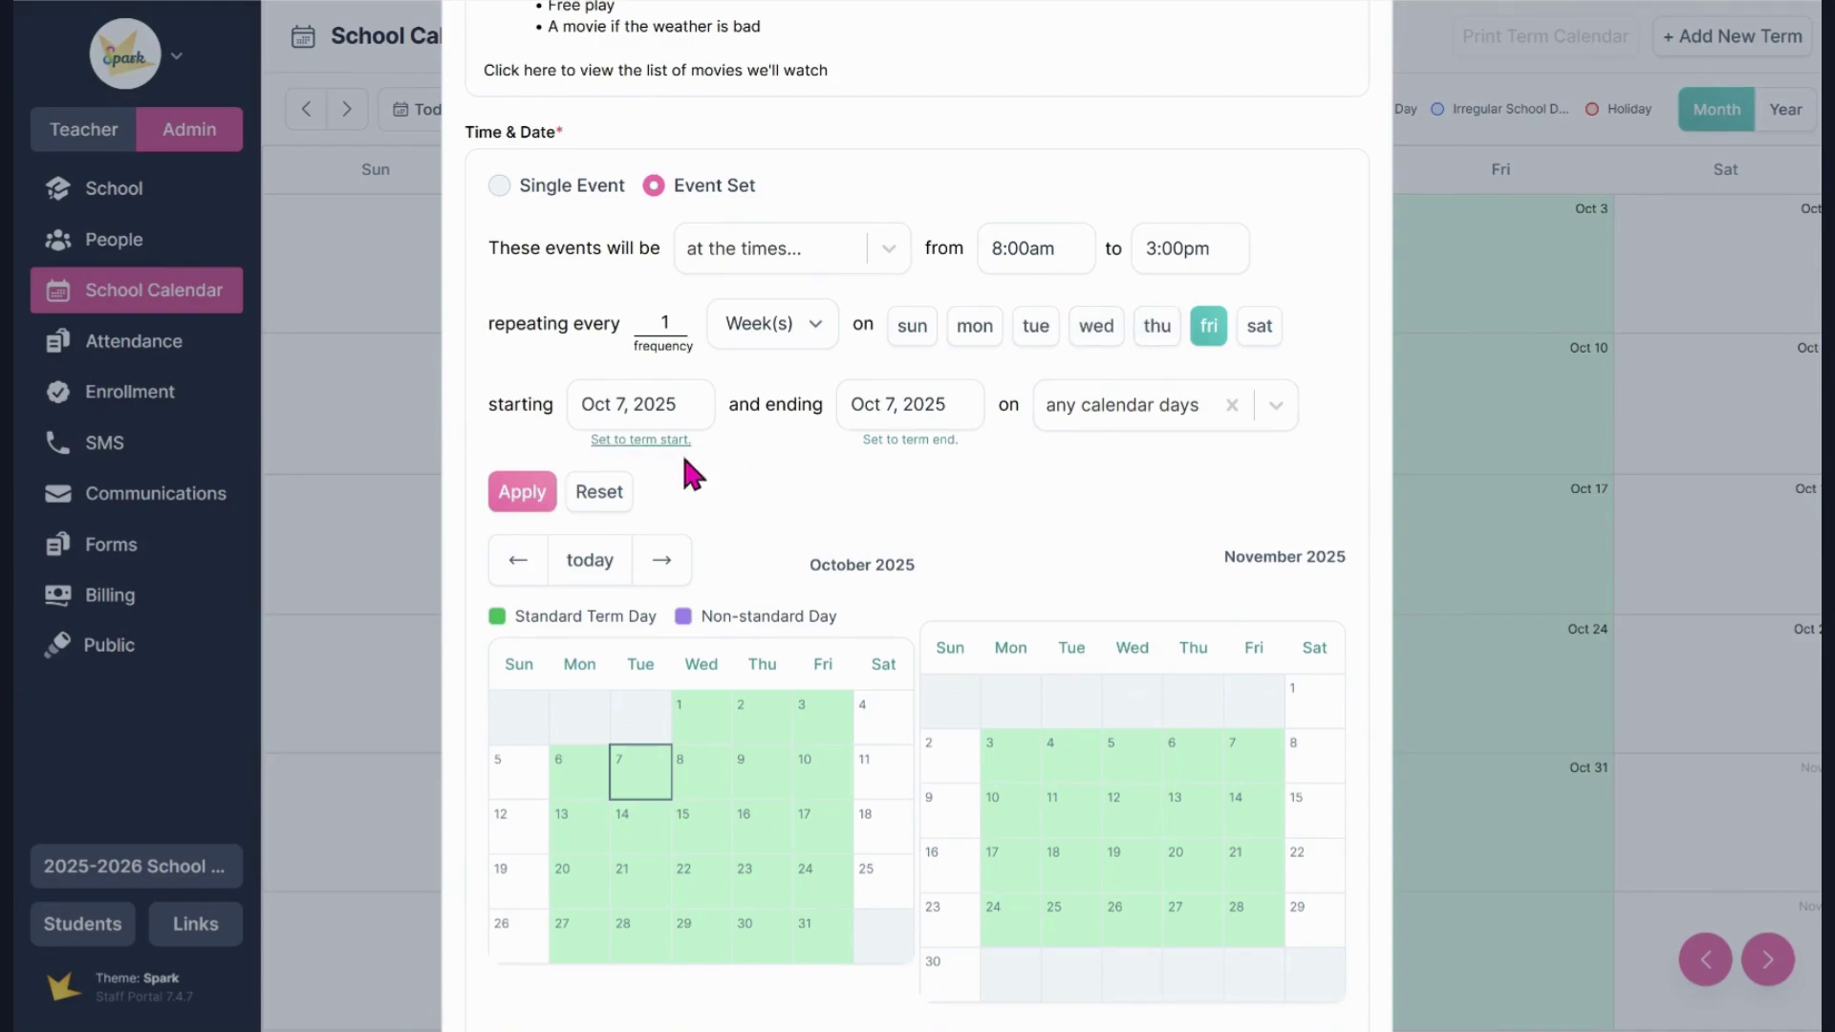
# Step: Set the event set to run from the term start, Aug 25, 2025, to the term end, May 22, 2026, and apply the schedule
pyautogui.click(640, 440)
pyautogui.click(910, 439)
pyautogui.click(524, 474)
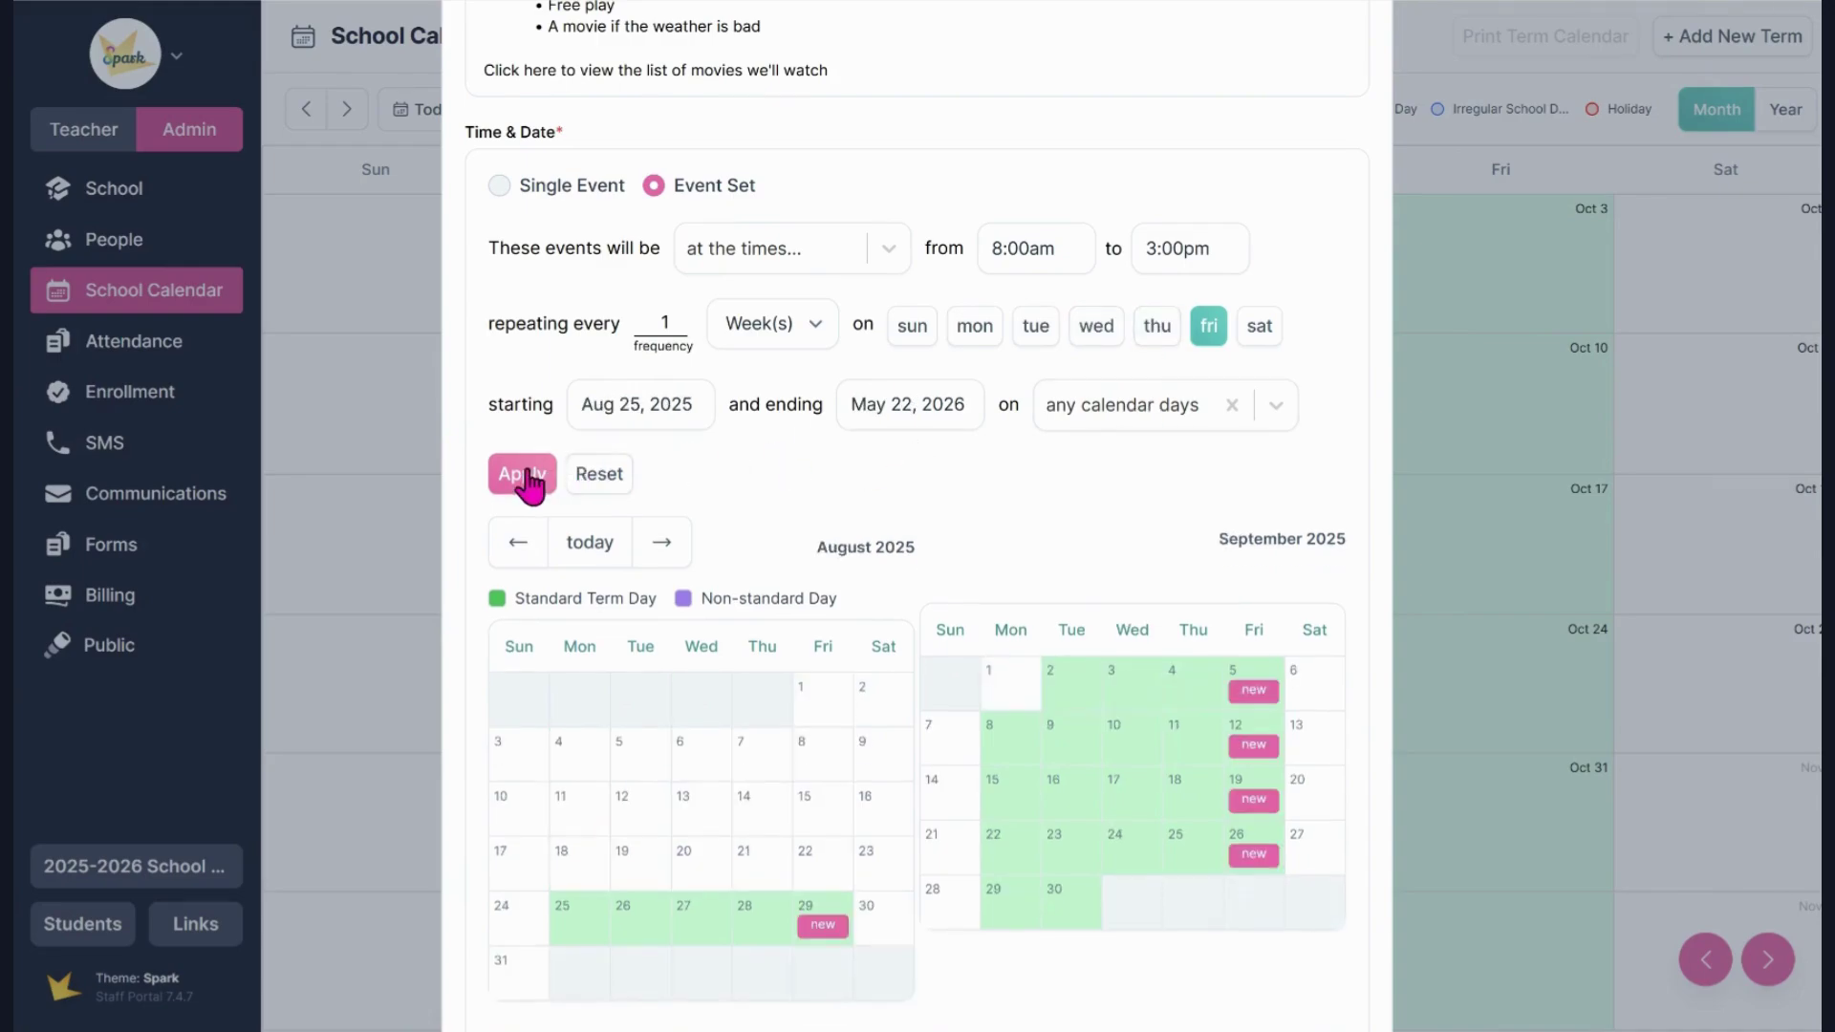
# Step: Show the Fun Friday events on Student Planners and include all students as attendees
pyautogui.scroll(-8, 885, 552)
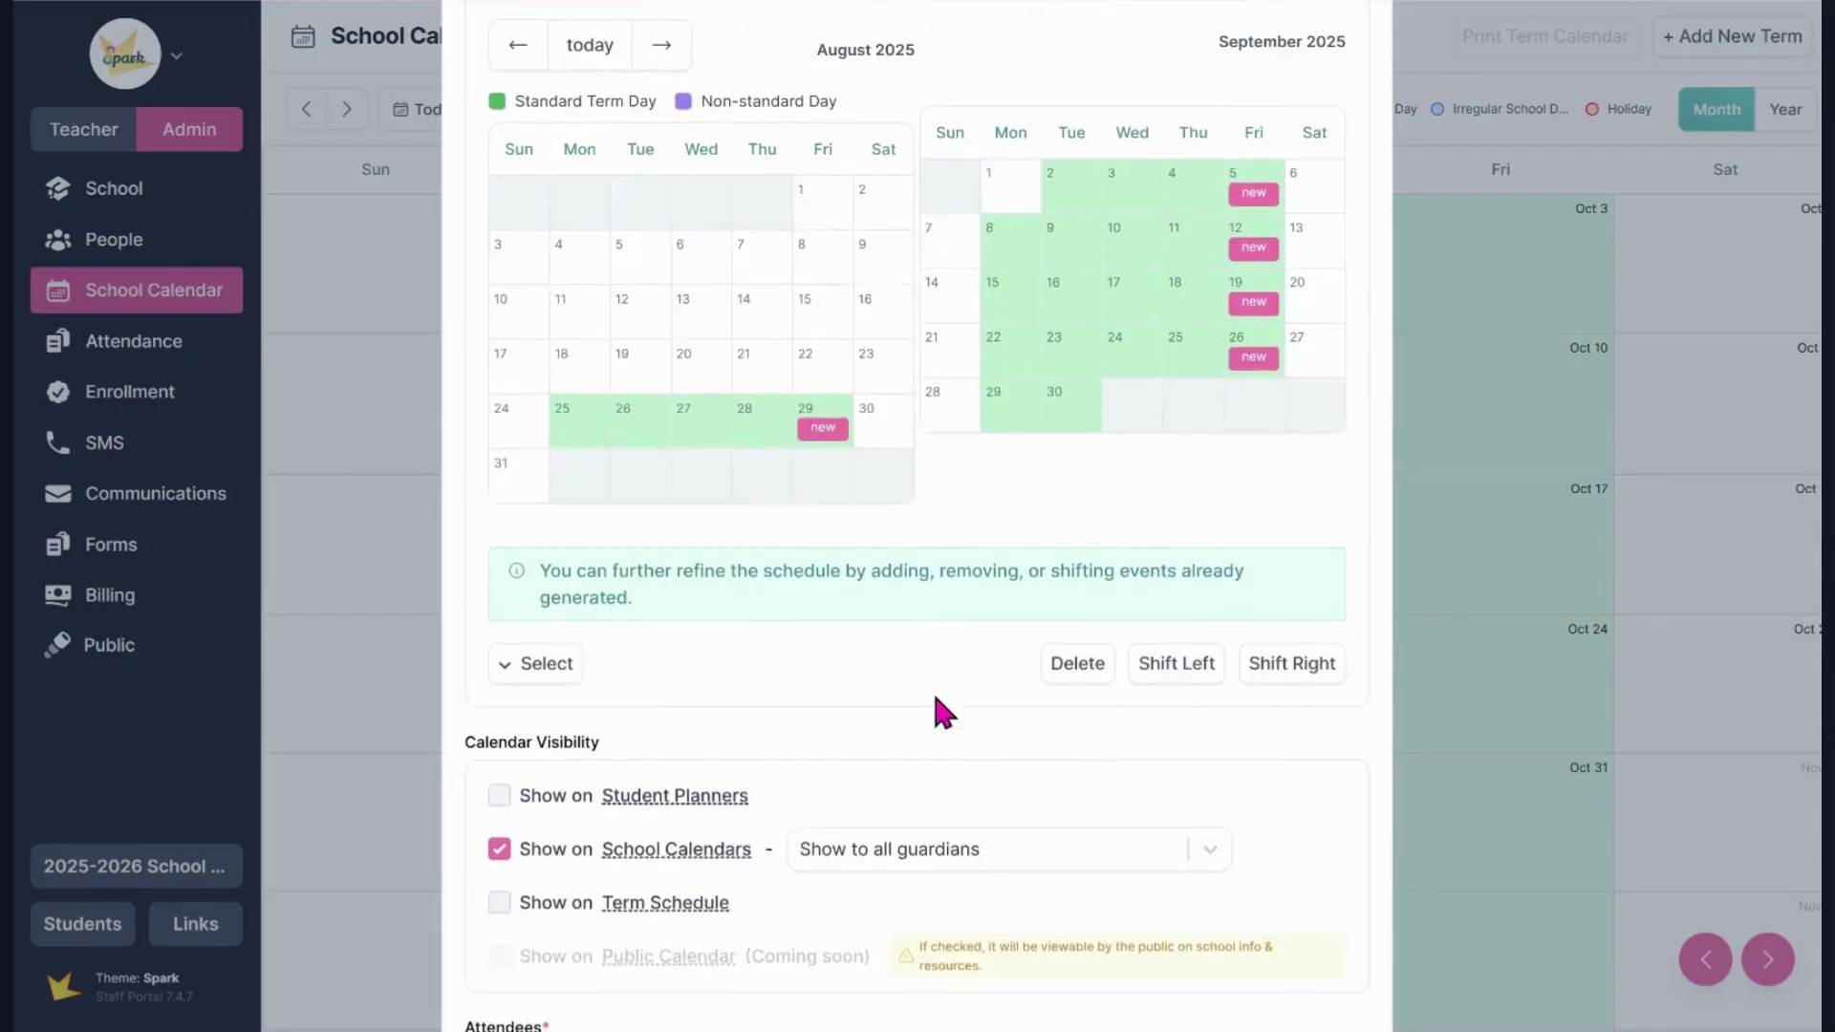
pyautogui.scroll(-3, 937, 712)
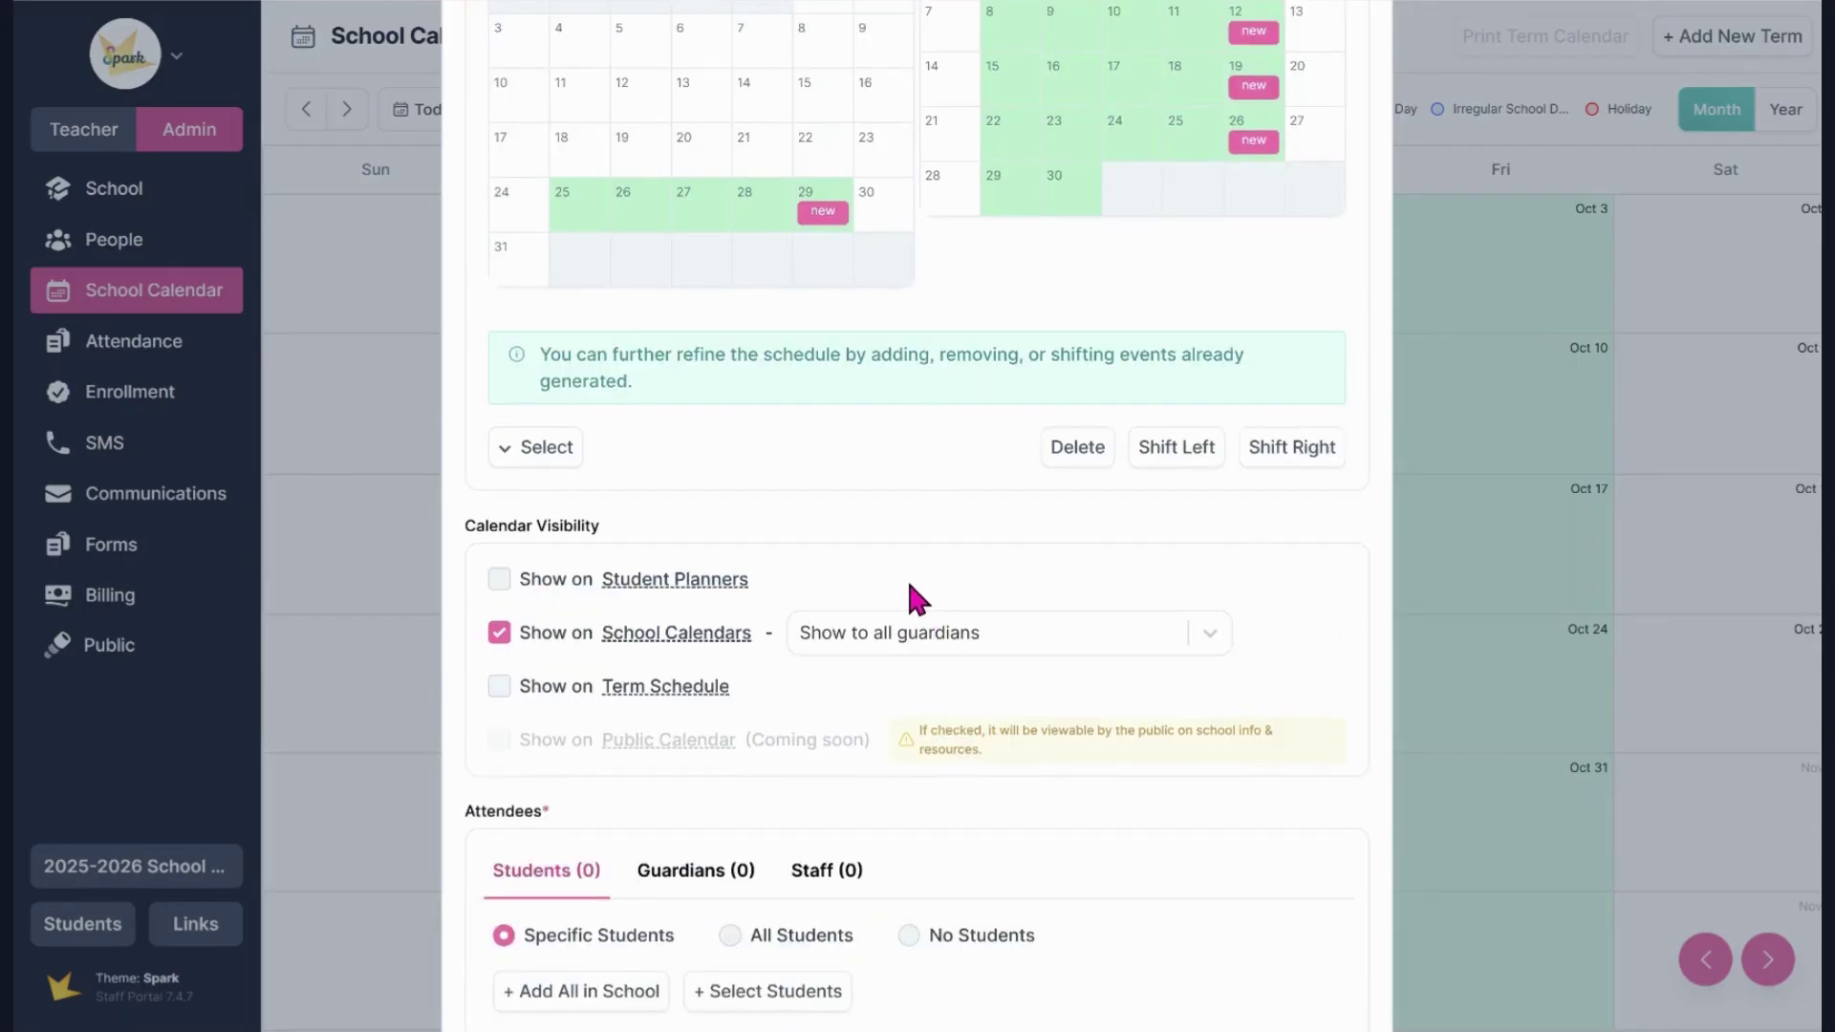
pyautogui.scroll(-4, 1034, 736)
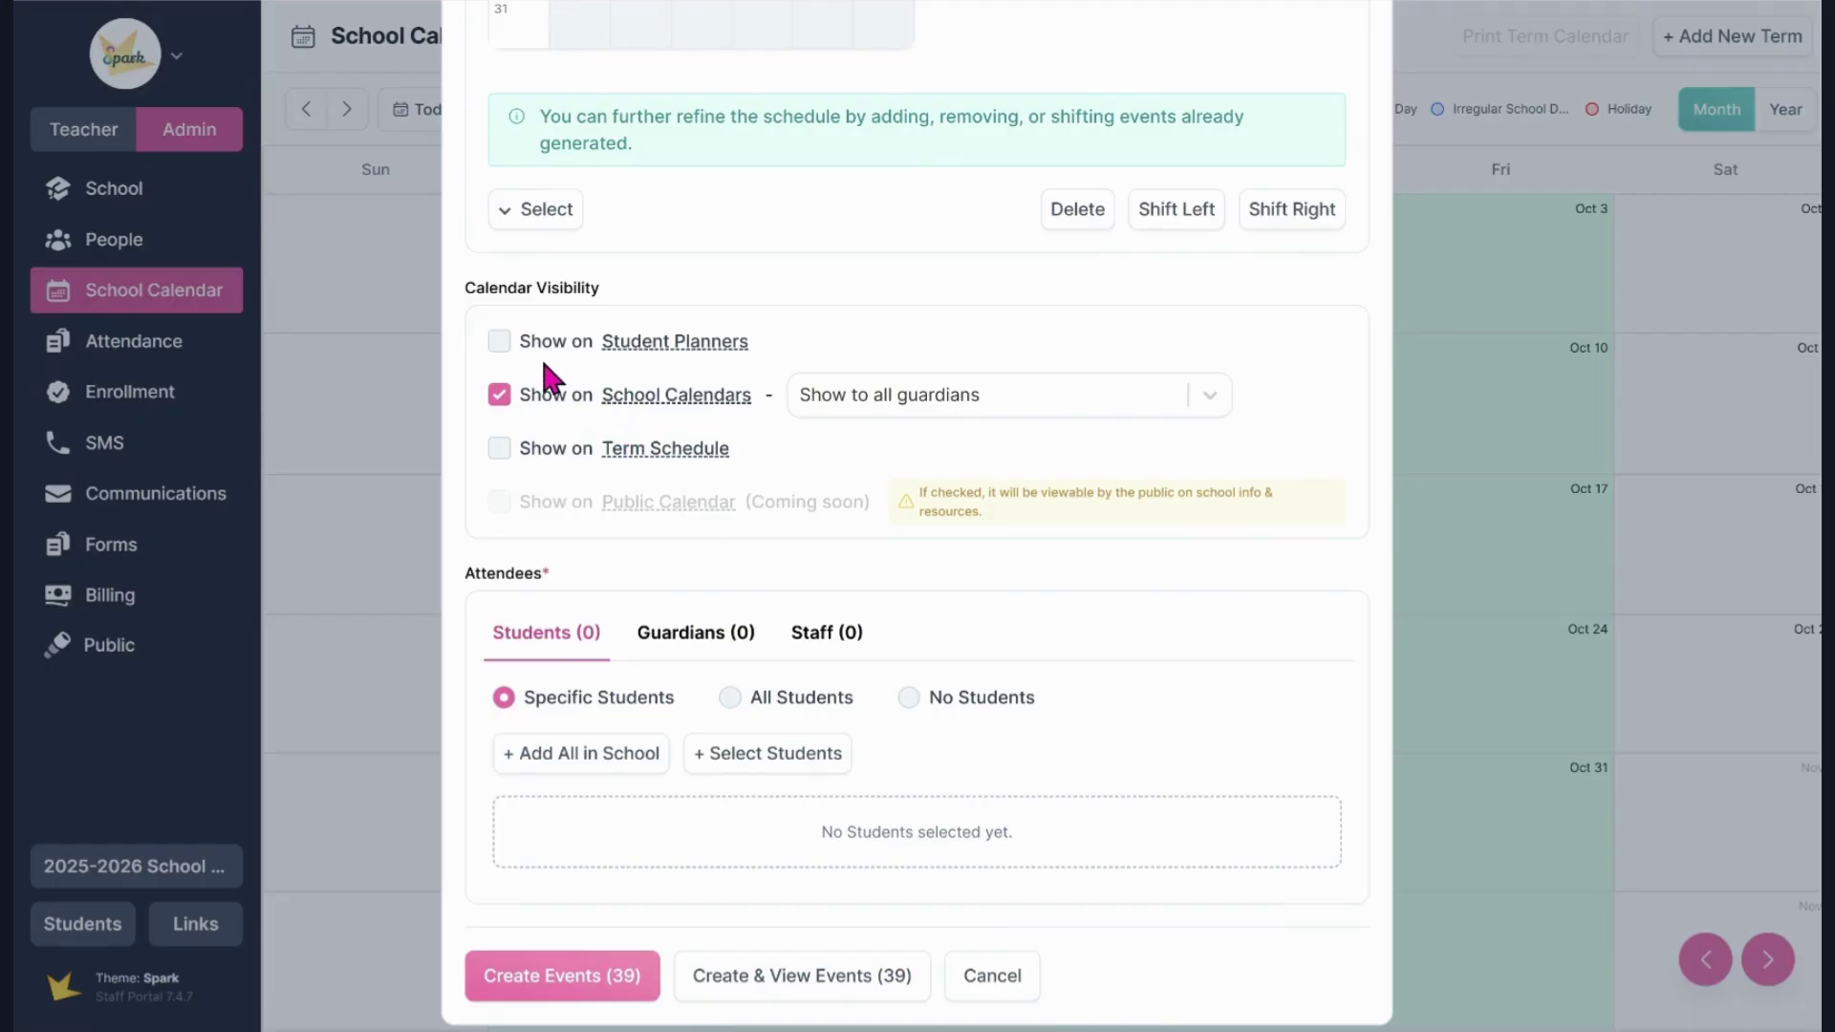
pyautogui.click(499, 342)
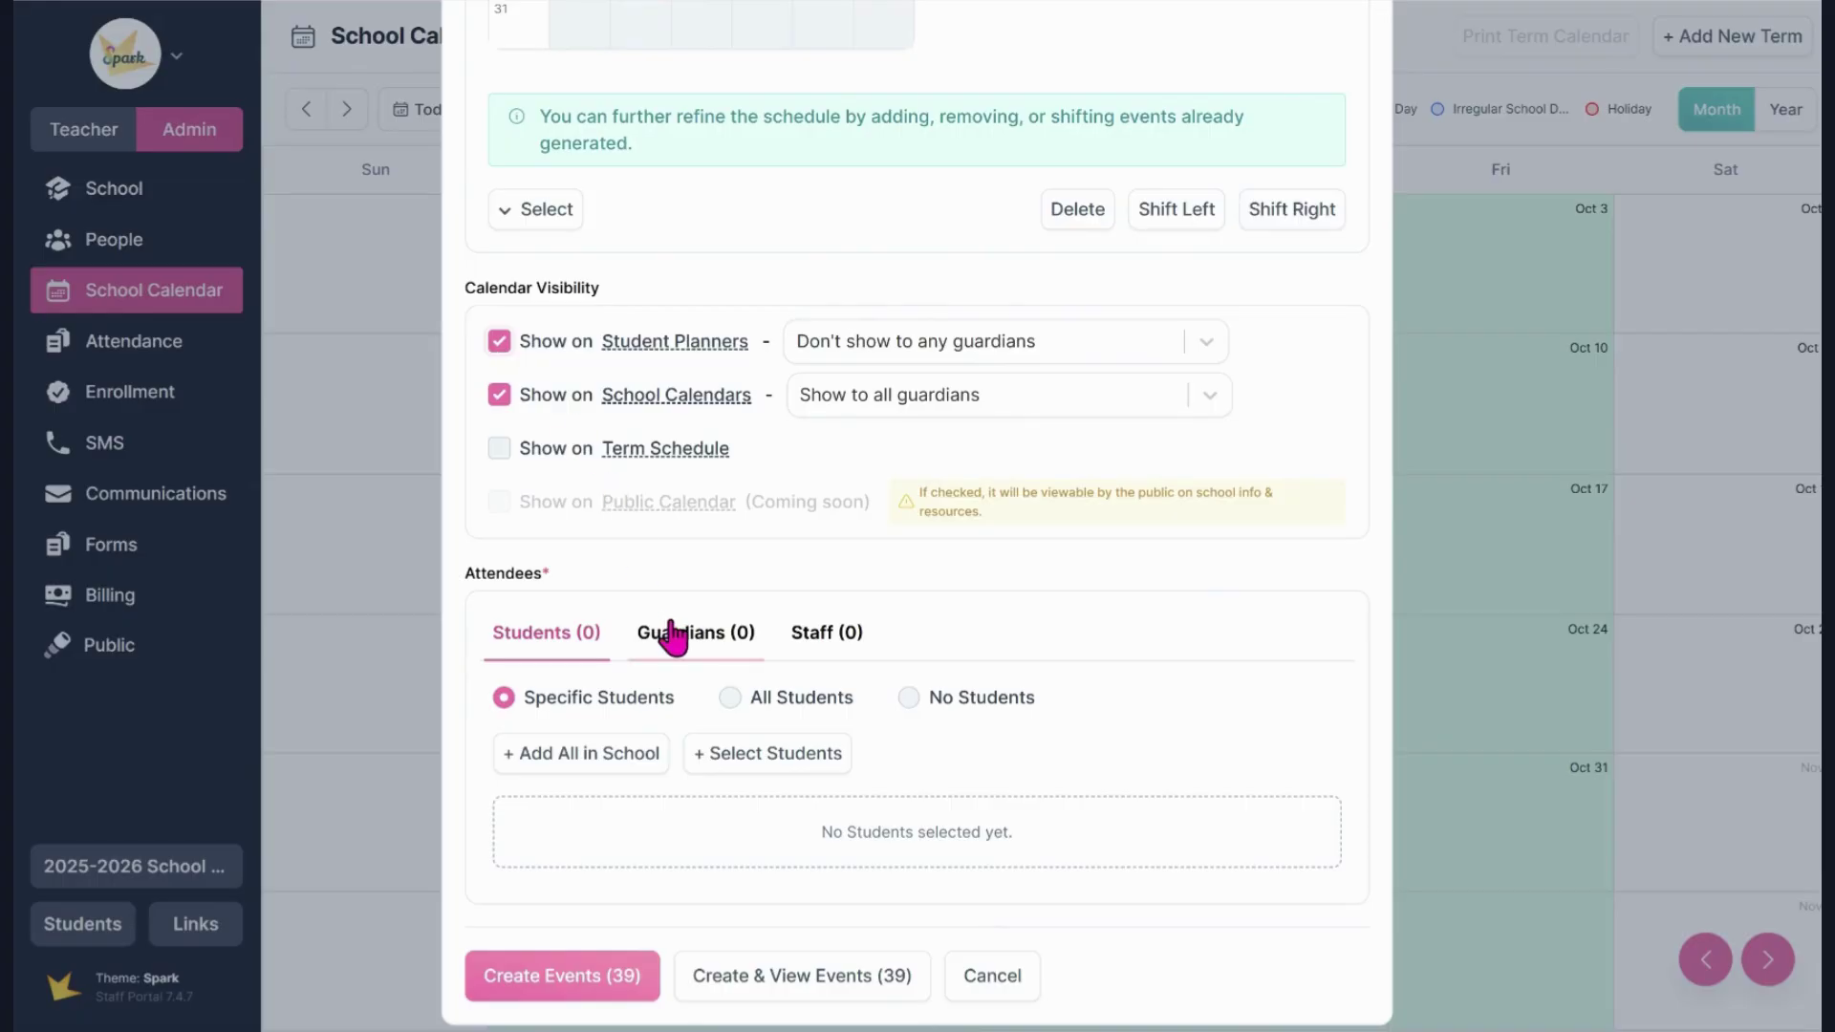
pyautogui.click(770, 709)
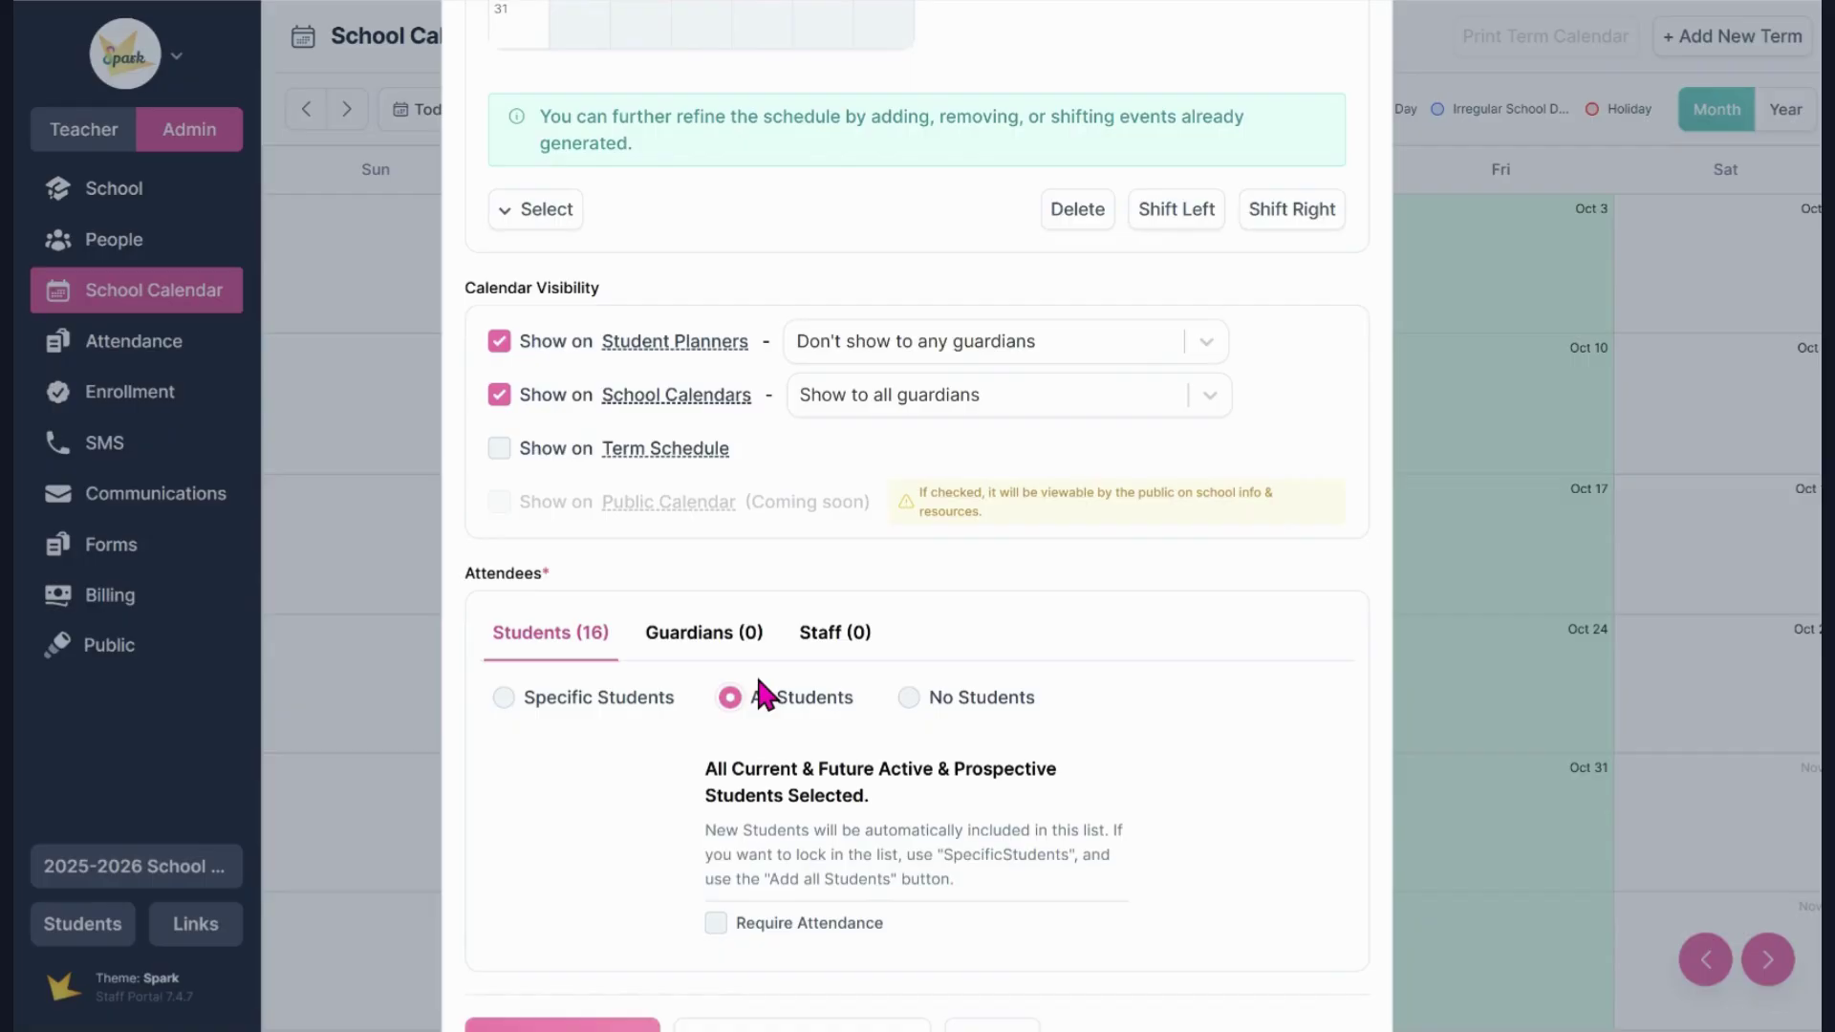
# Step: Set both Student Planners and School Calendars visibility to show the events to guardians of students in attendance
pyautogui.click(1023, 354)
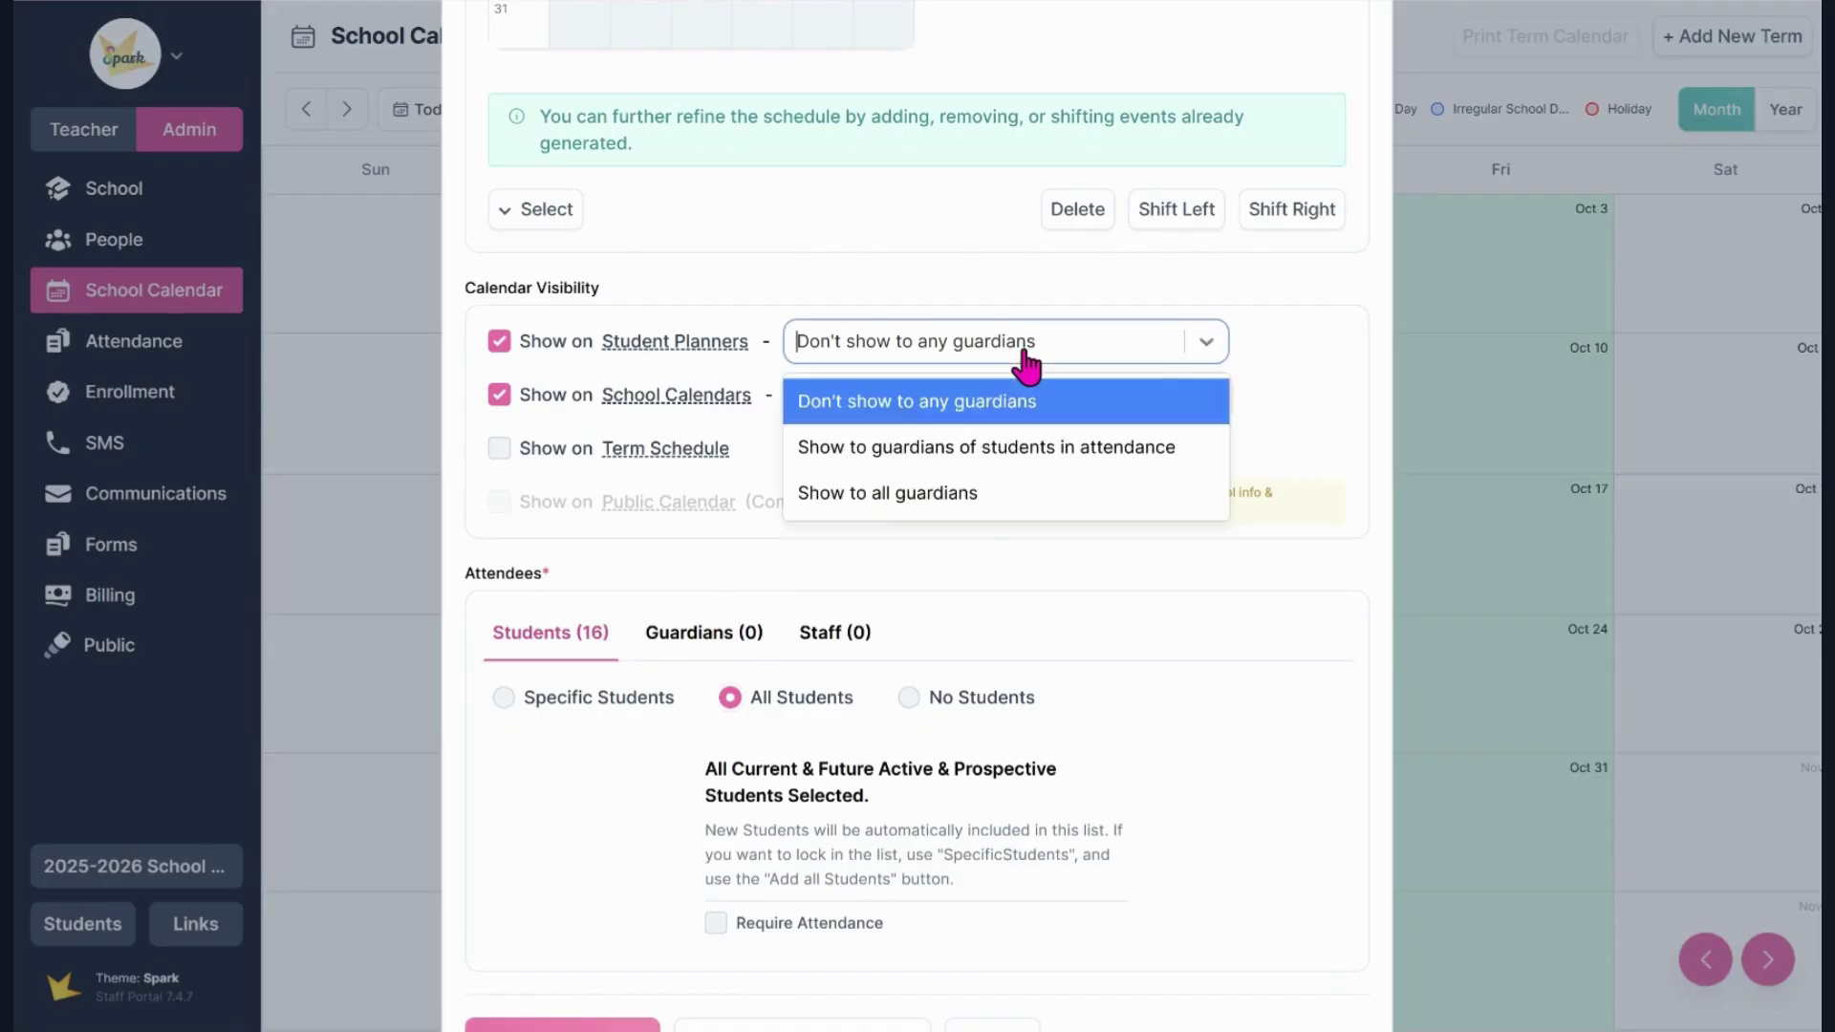
pyautogui.click(1002, 489)
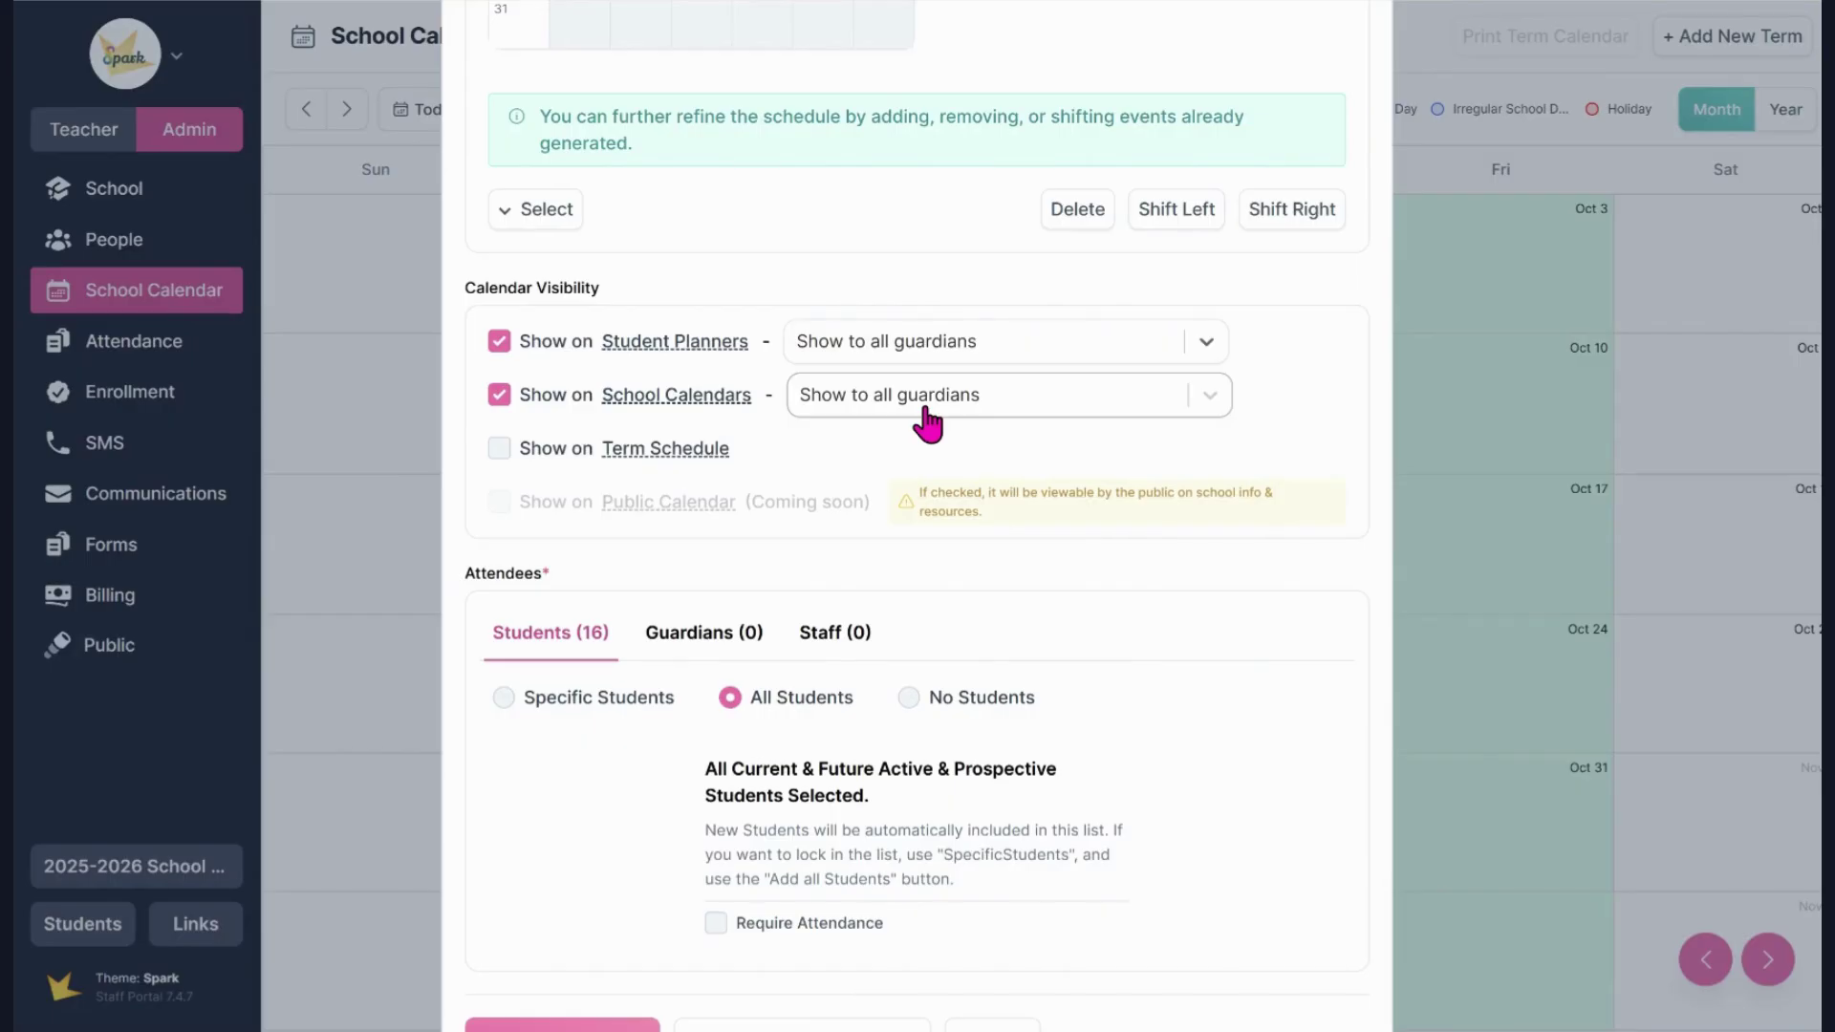
pyautogui.scroll(-1, 925, 411)
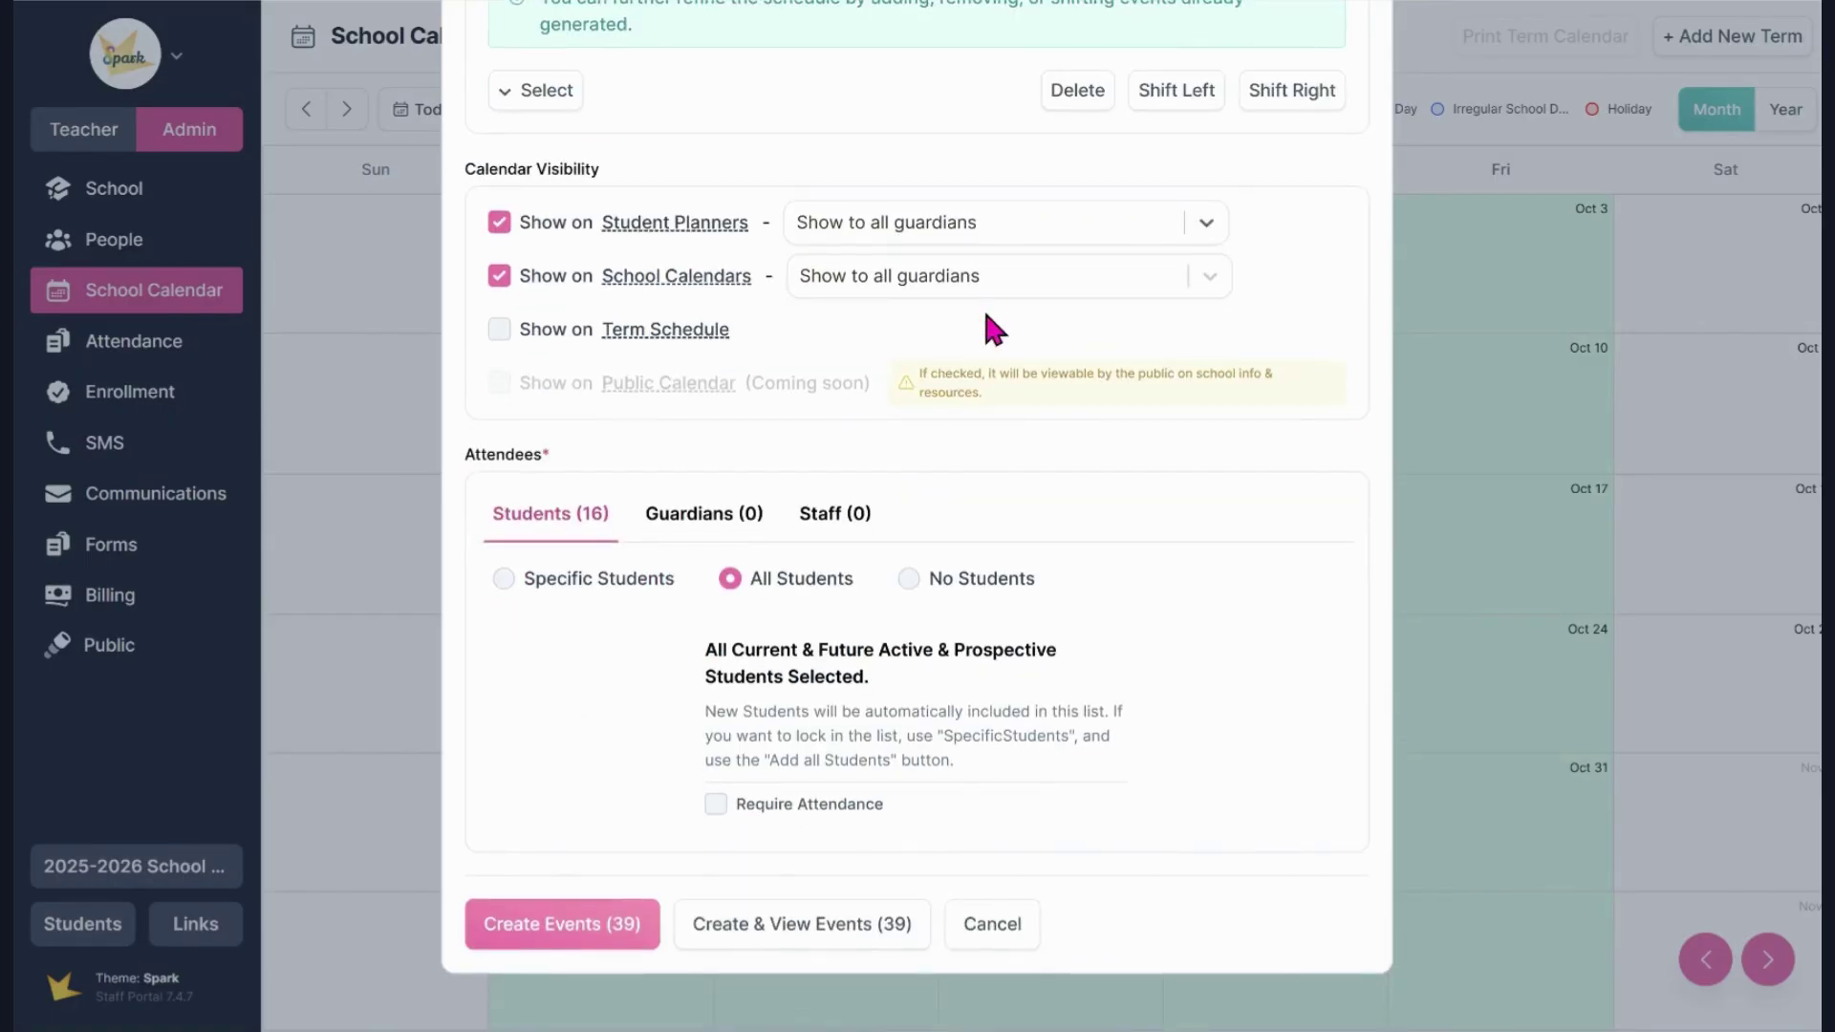
pyautogui.click(1001, 287)
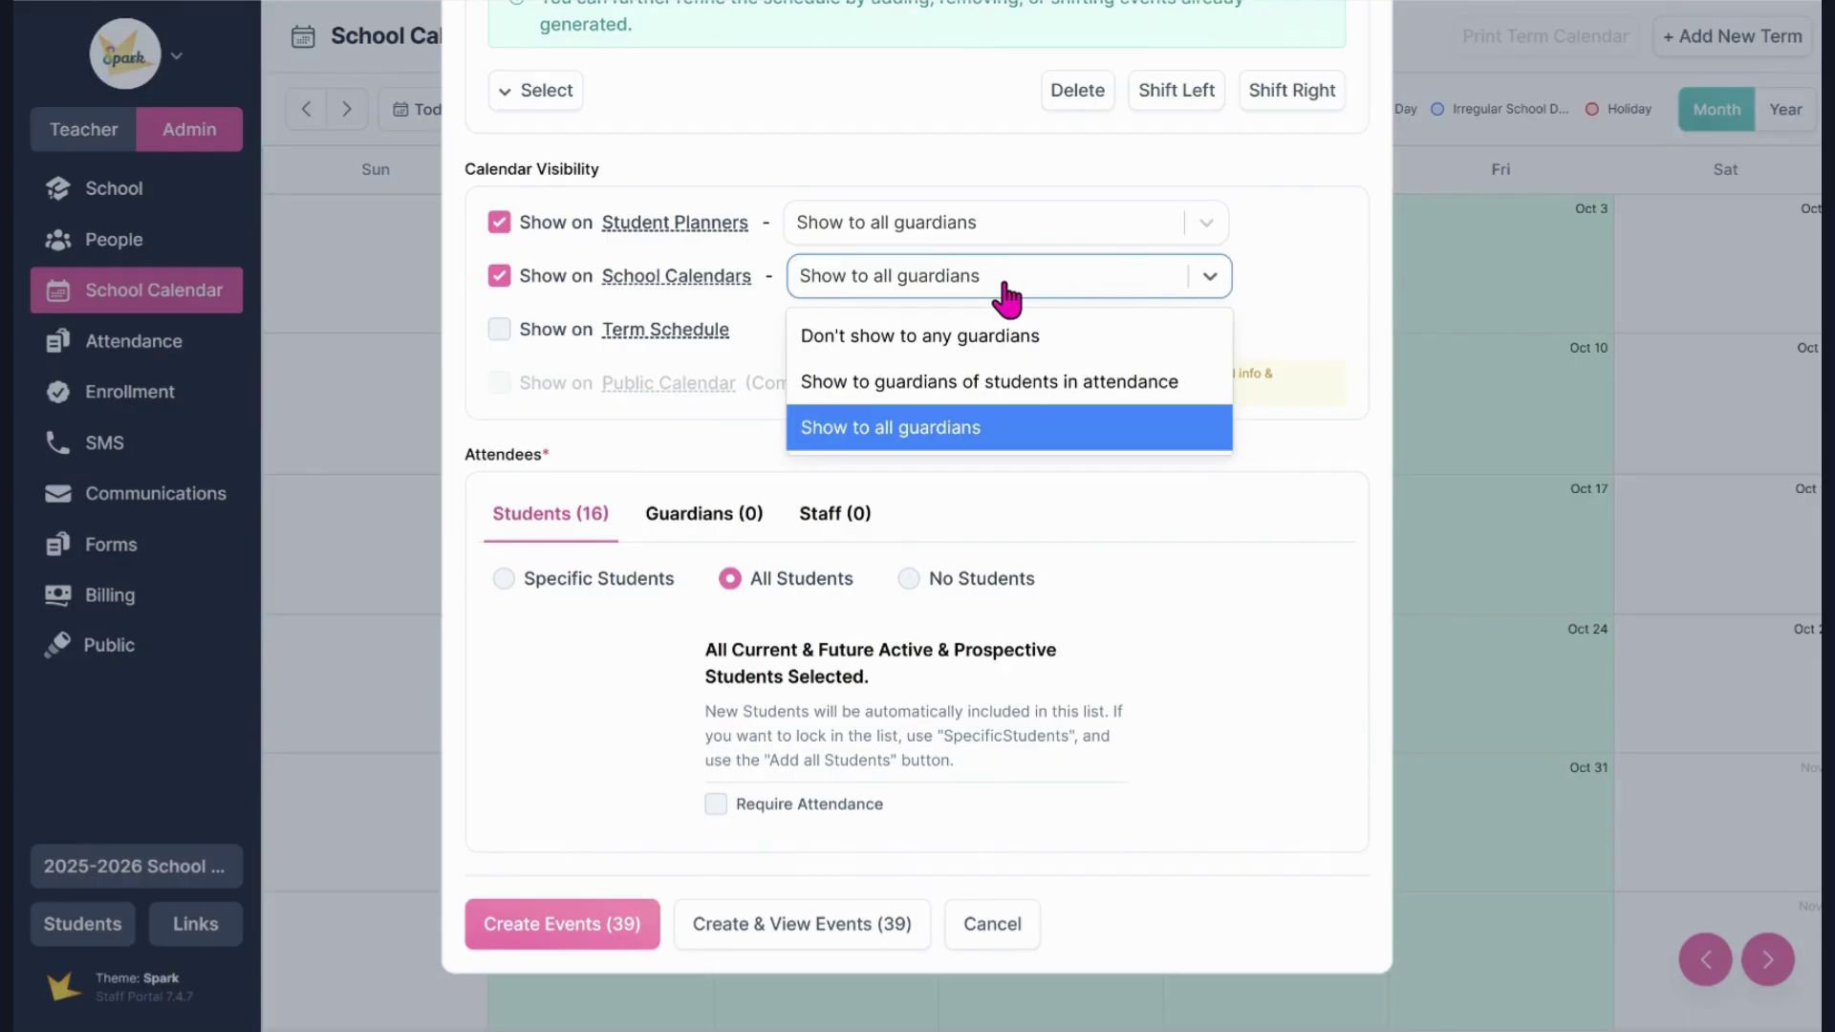
pyautogui.click(1007, 380)
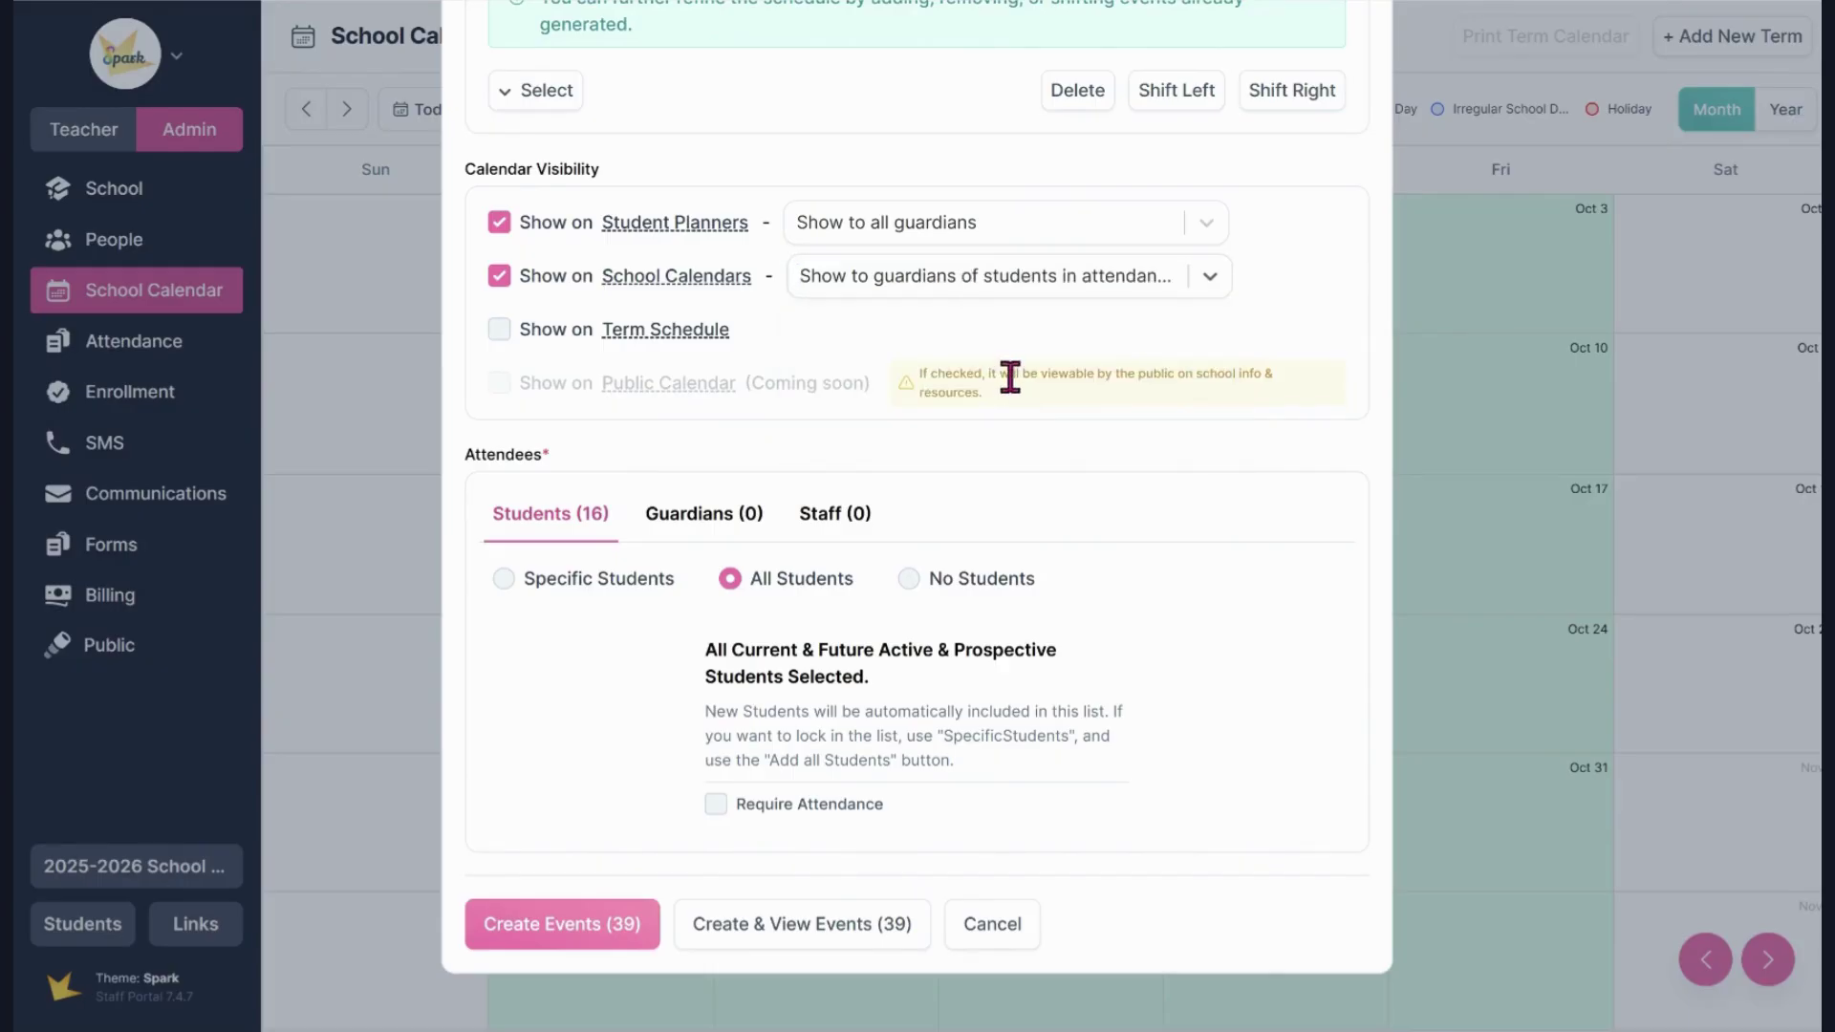
pyautogui.click(1033, 239)
pyautogui.click(1036, 322)
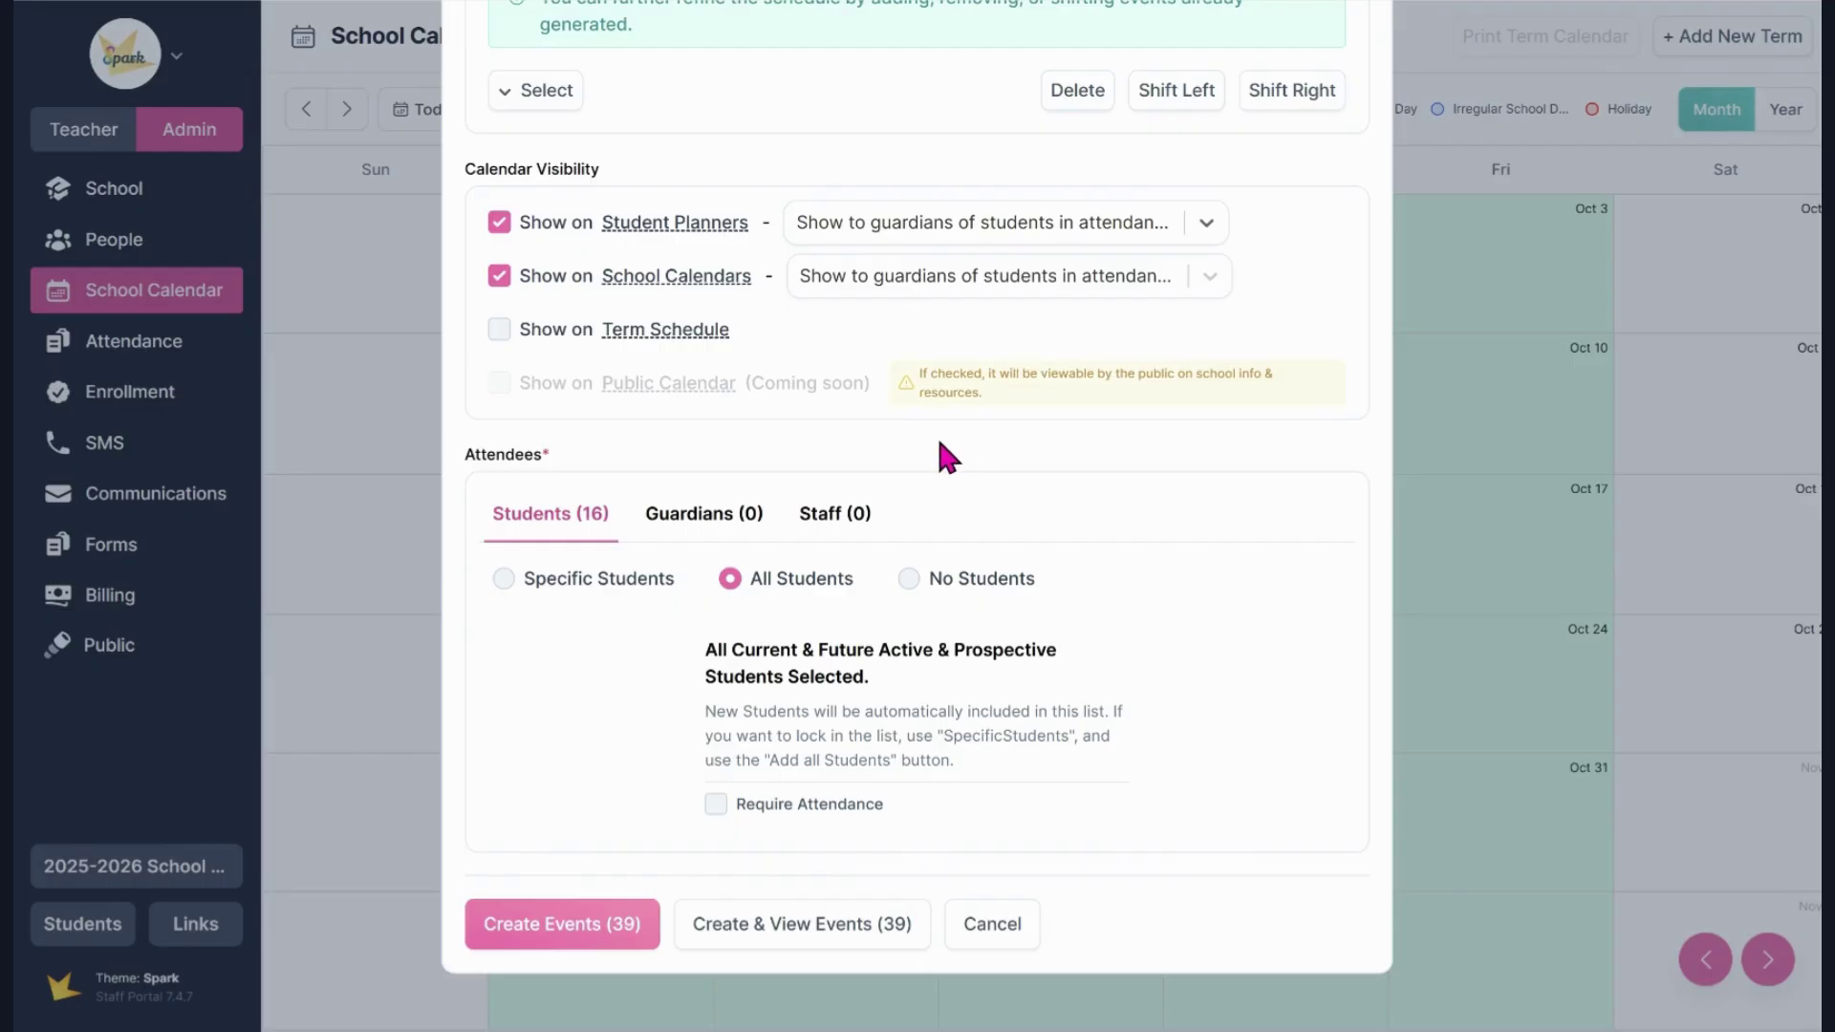
# Step: Try adding one specific student as the attendee, and switch the attendees back to all students
pyautogui.click(621, 580)
pyautogui.click(742, 650)
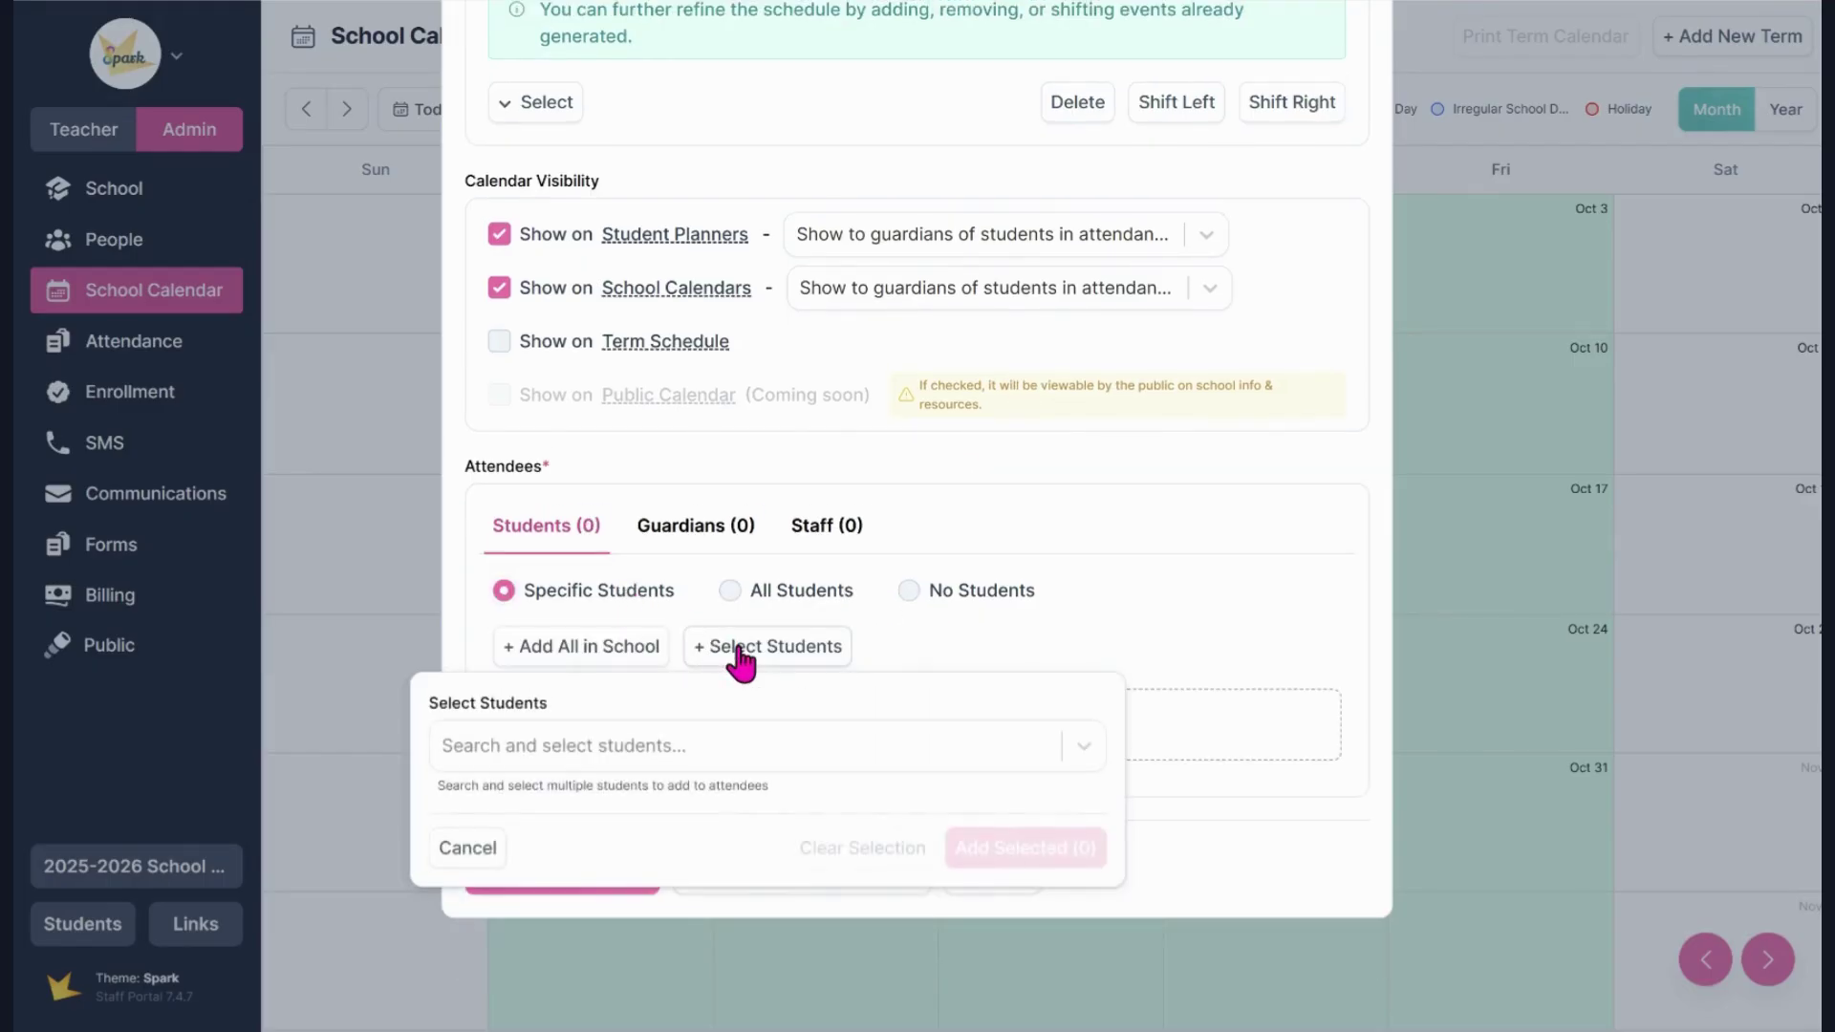
pyautogui.click(755, 750)
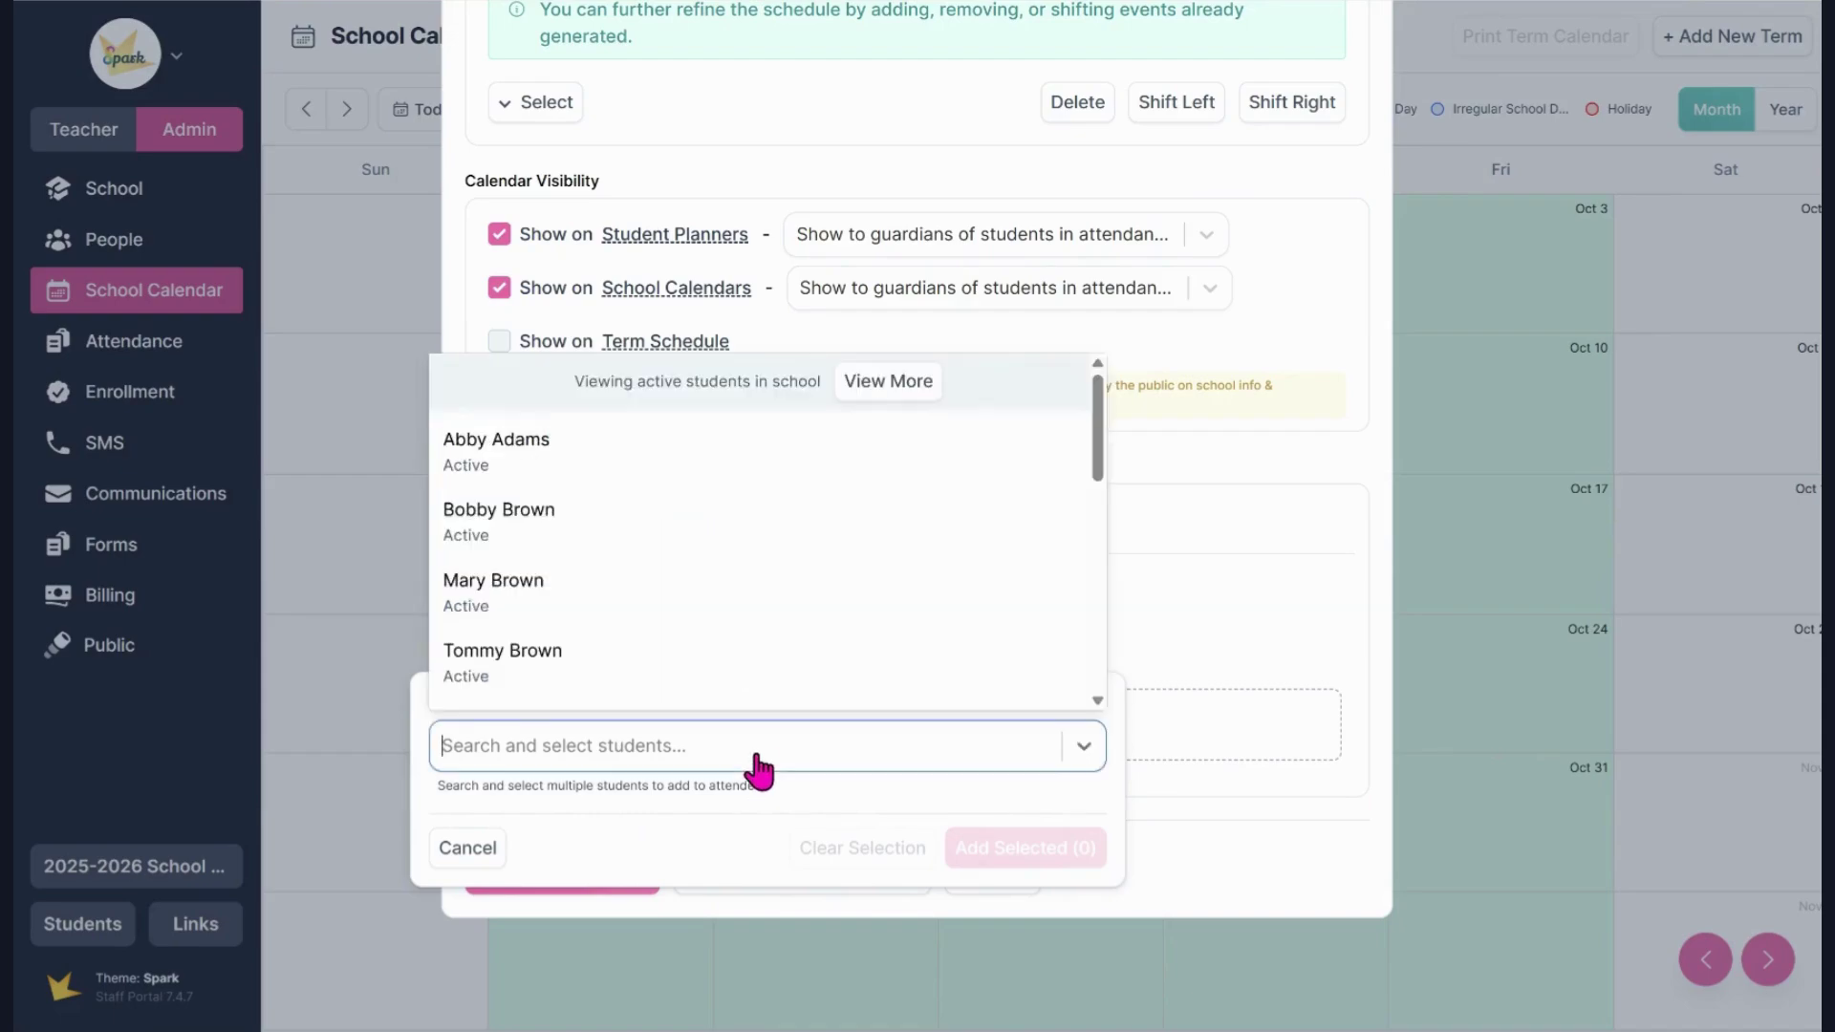
pyautogui.click(753, 623)
pyautogui.click(1003, 860)
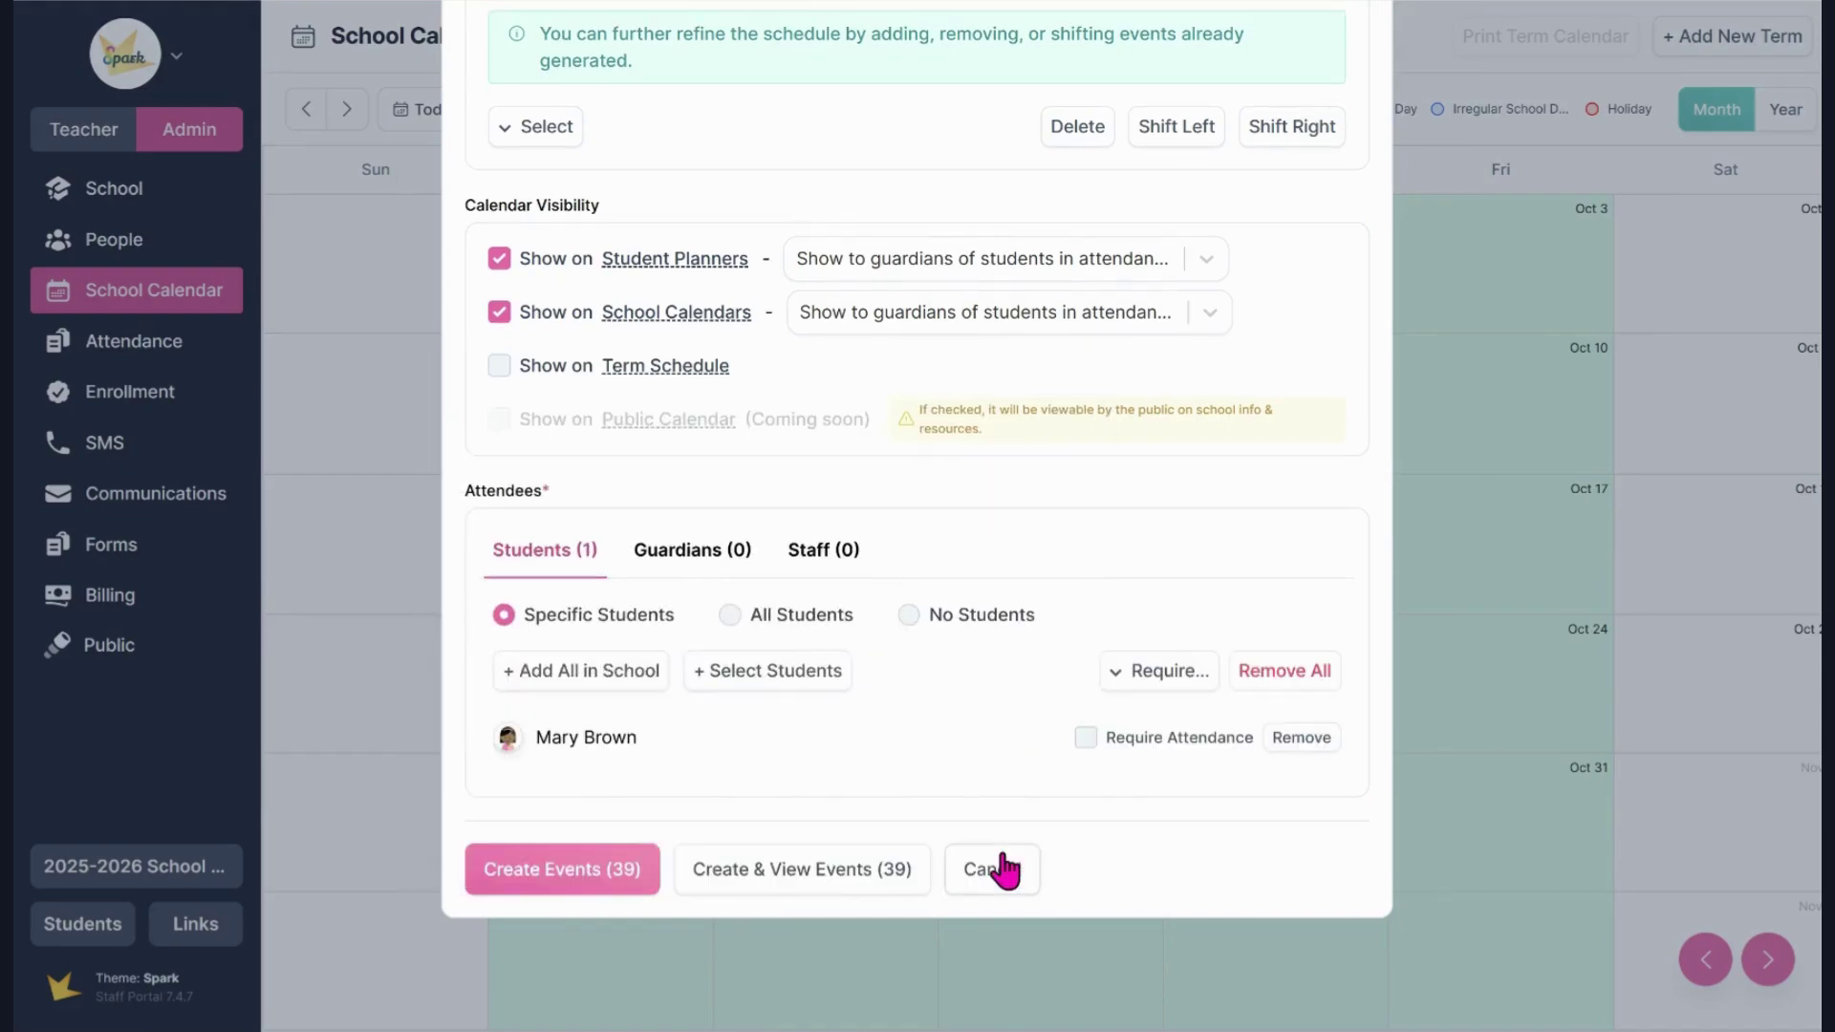
pyautogui.click(814, 623)
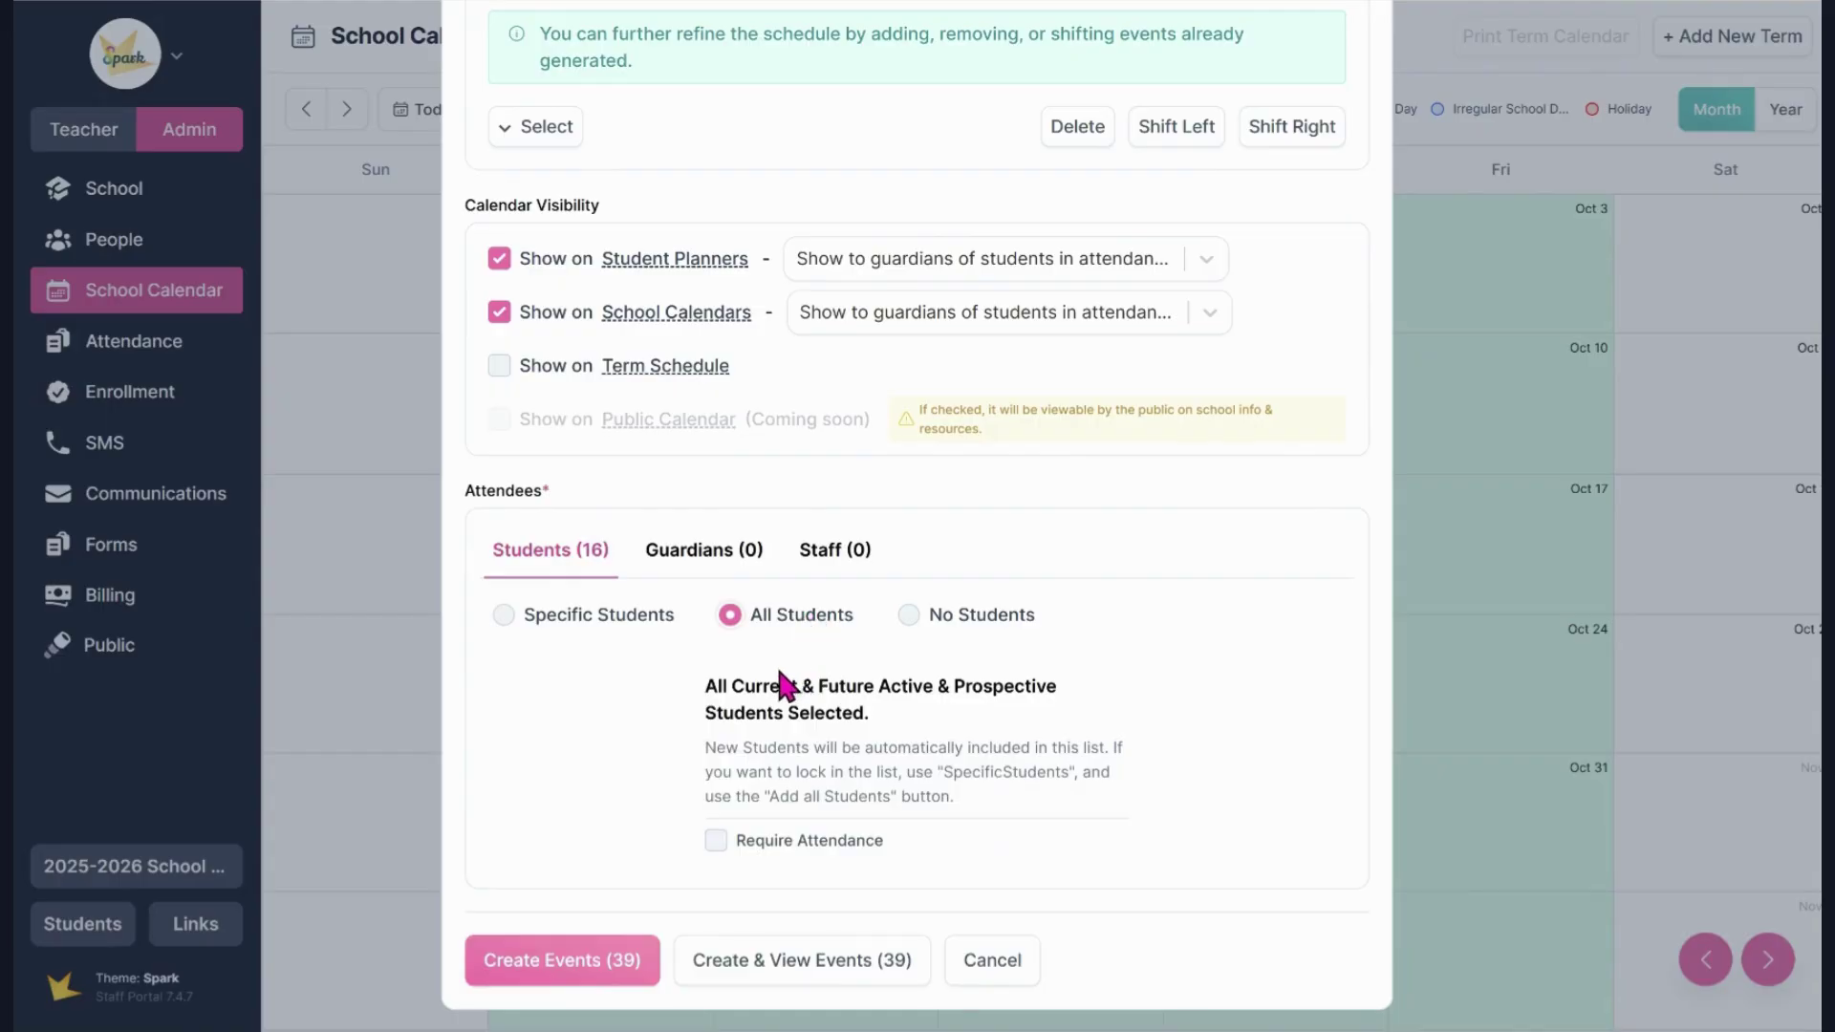
# Step: Require attendance for all students and create the Fun Friday events
pyautogui.click(771, 859)
pyautogui.scroll(-1, 772, 860)
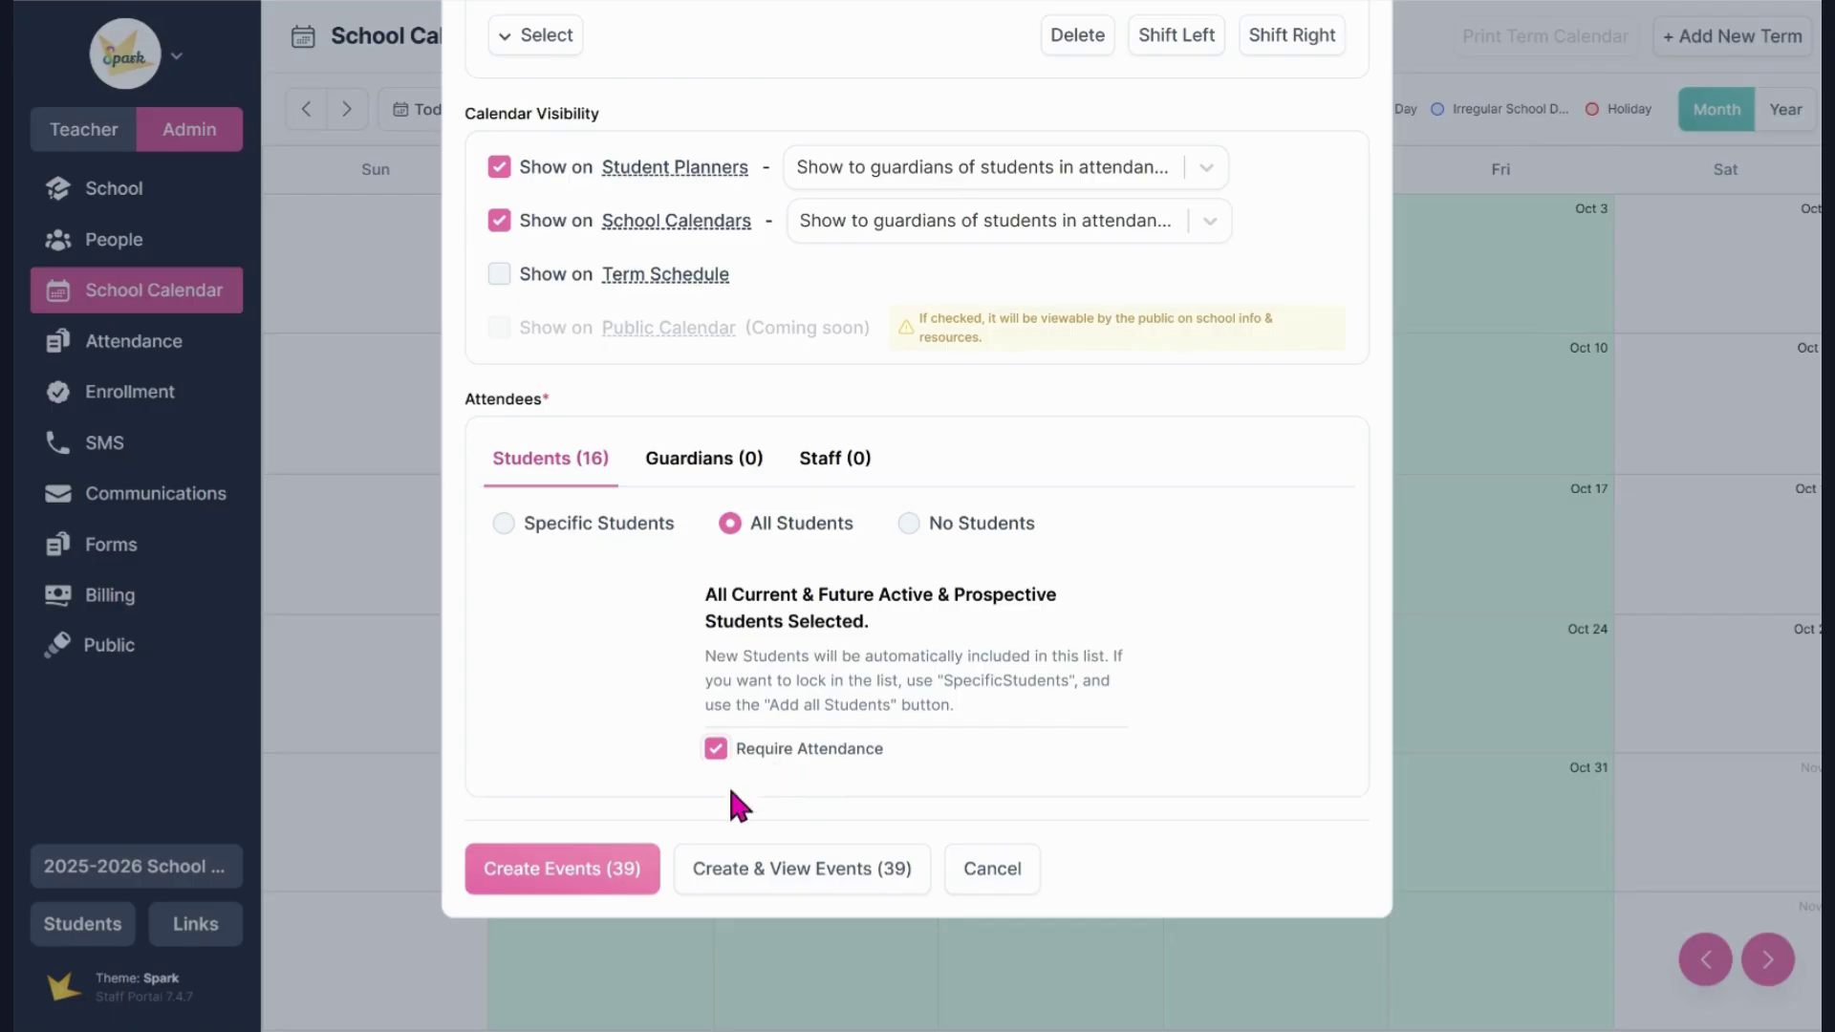
pyautogui.click(636, 878)
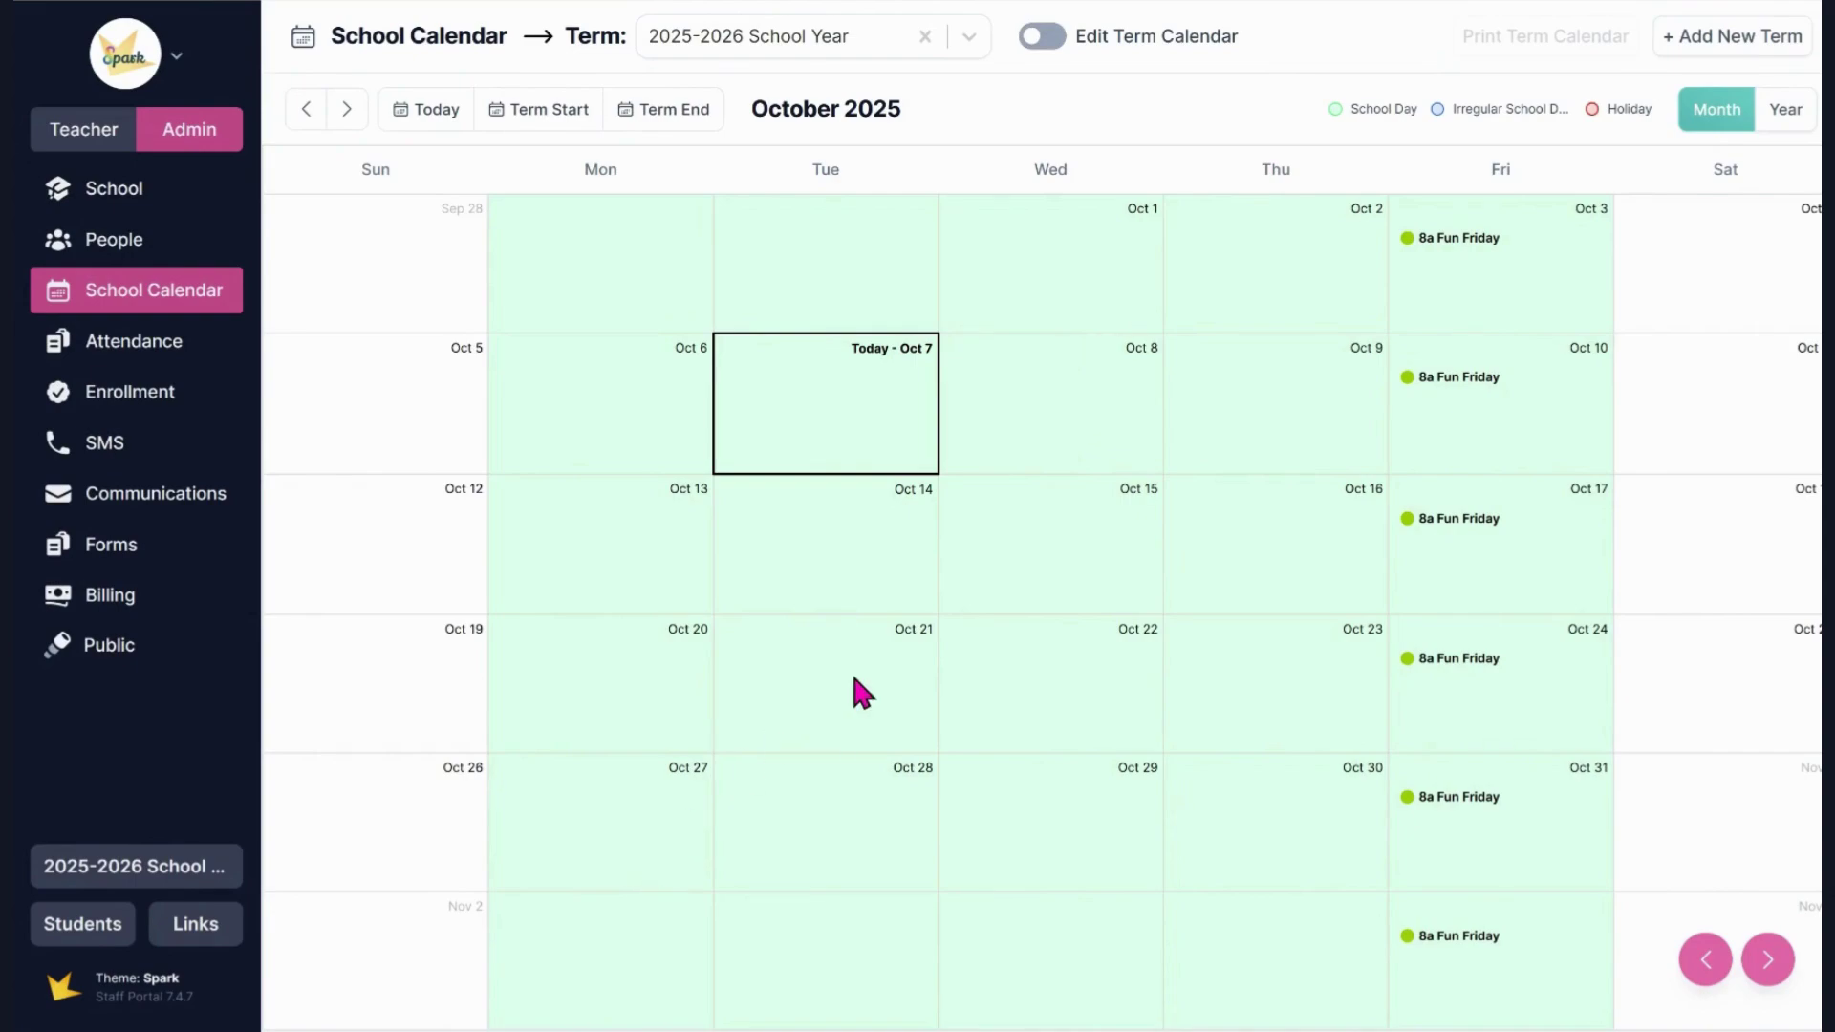
# Step: Review the October 3 Fun Friday instance and the settings of its event set, and close them without changes
pyautogui.click(1434, 239)
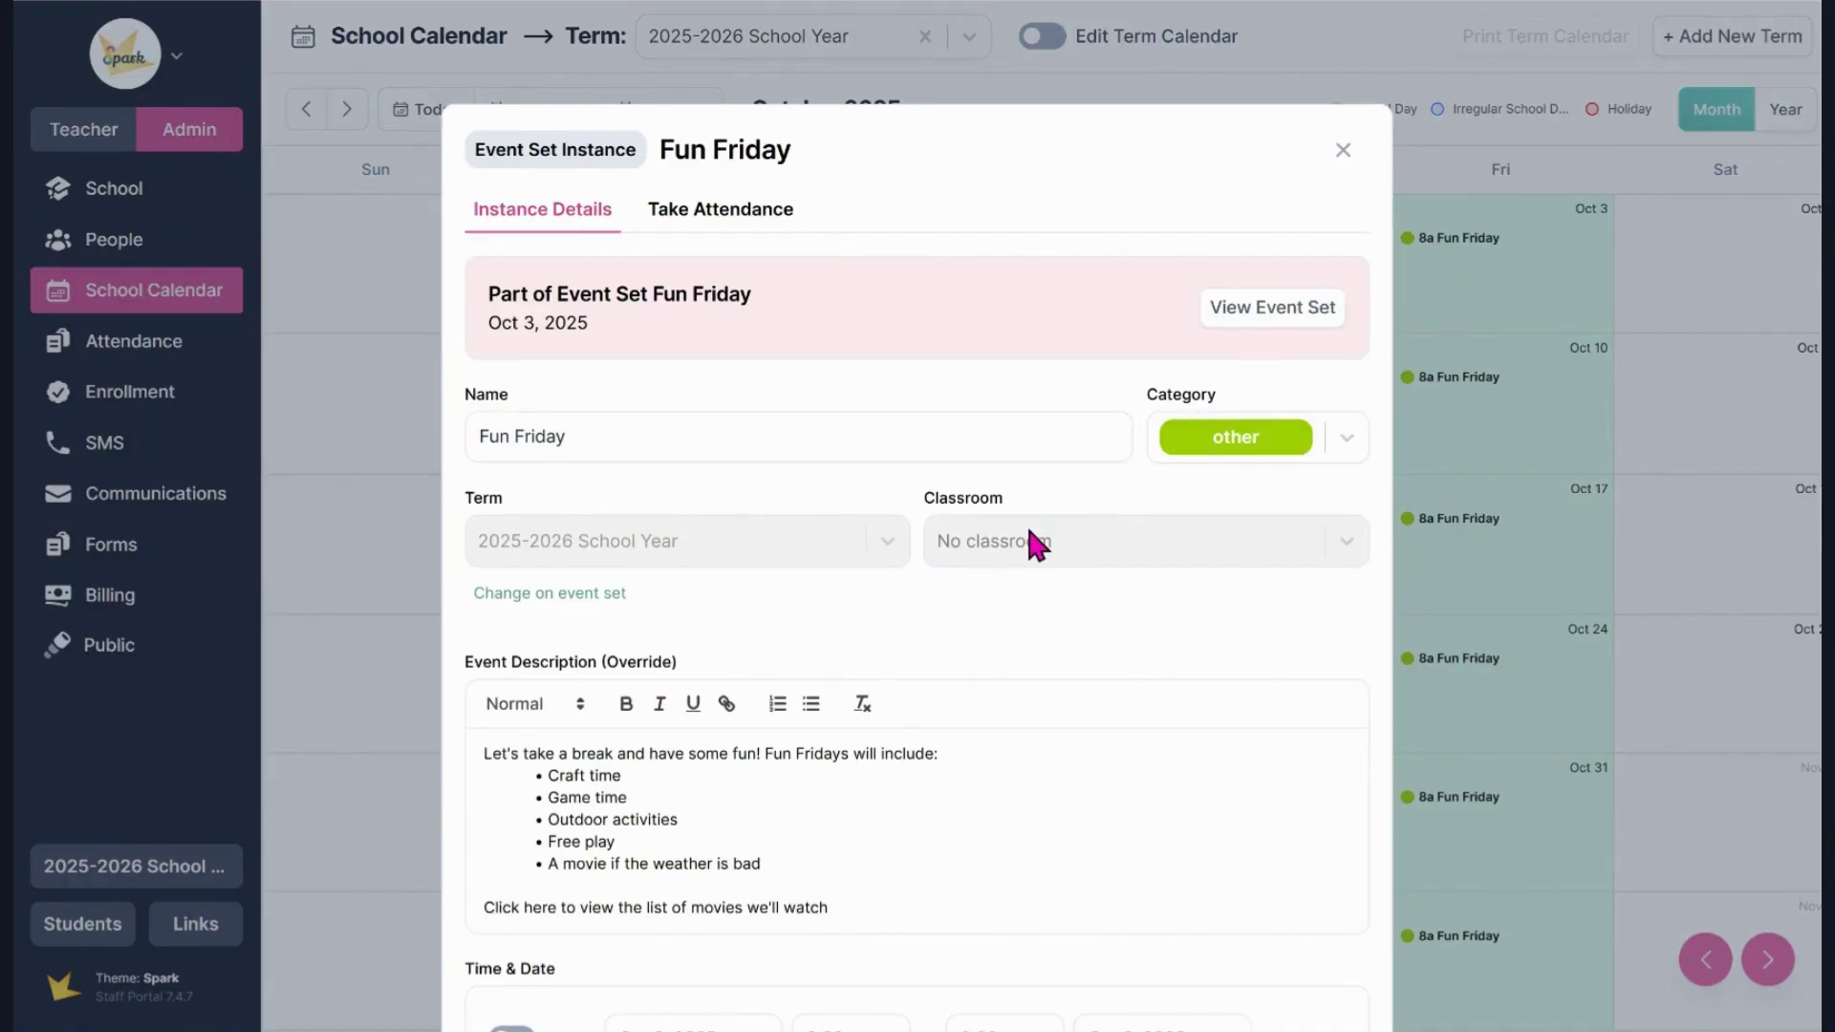
pyautogui.scroll(-2, 1032, 543)
pyautogui.scroll(1, 1065, 559)
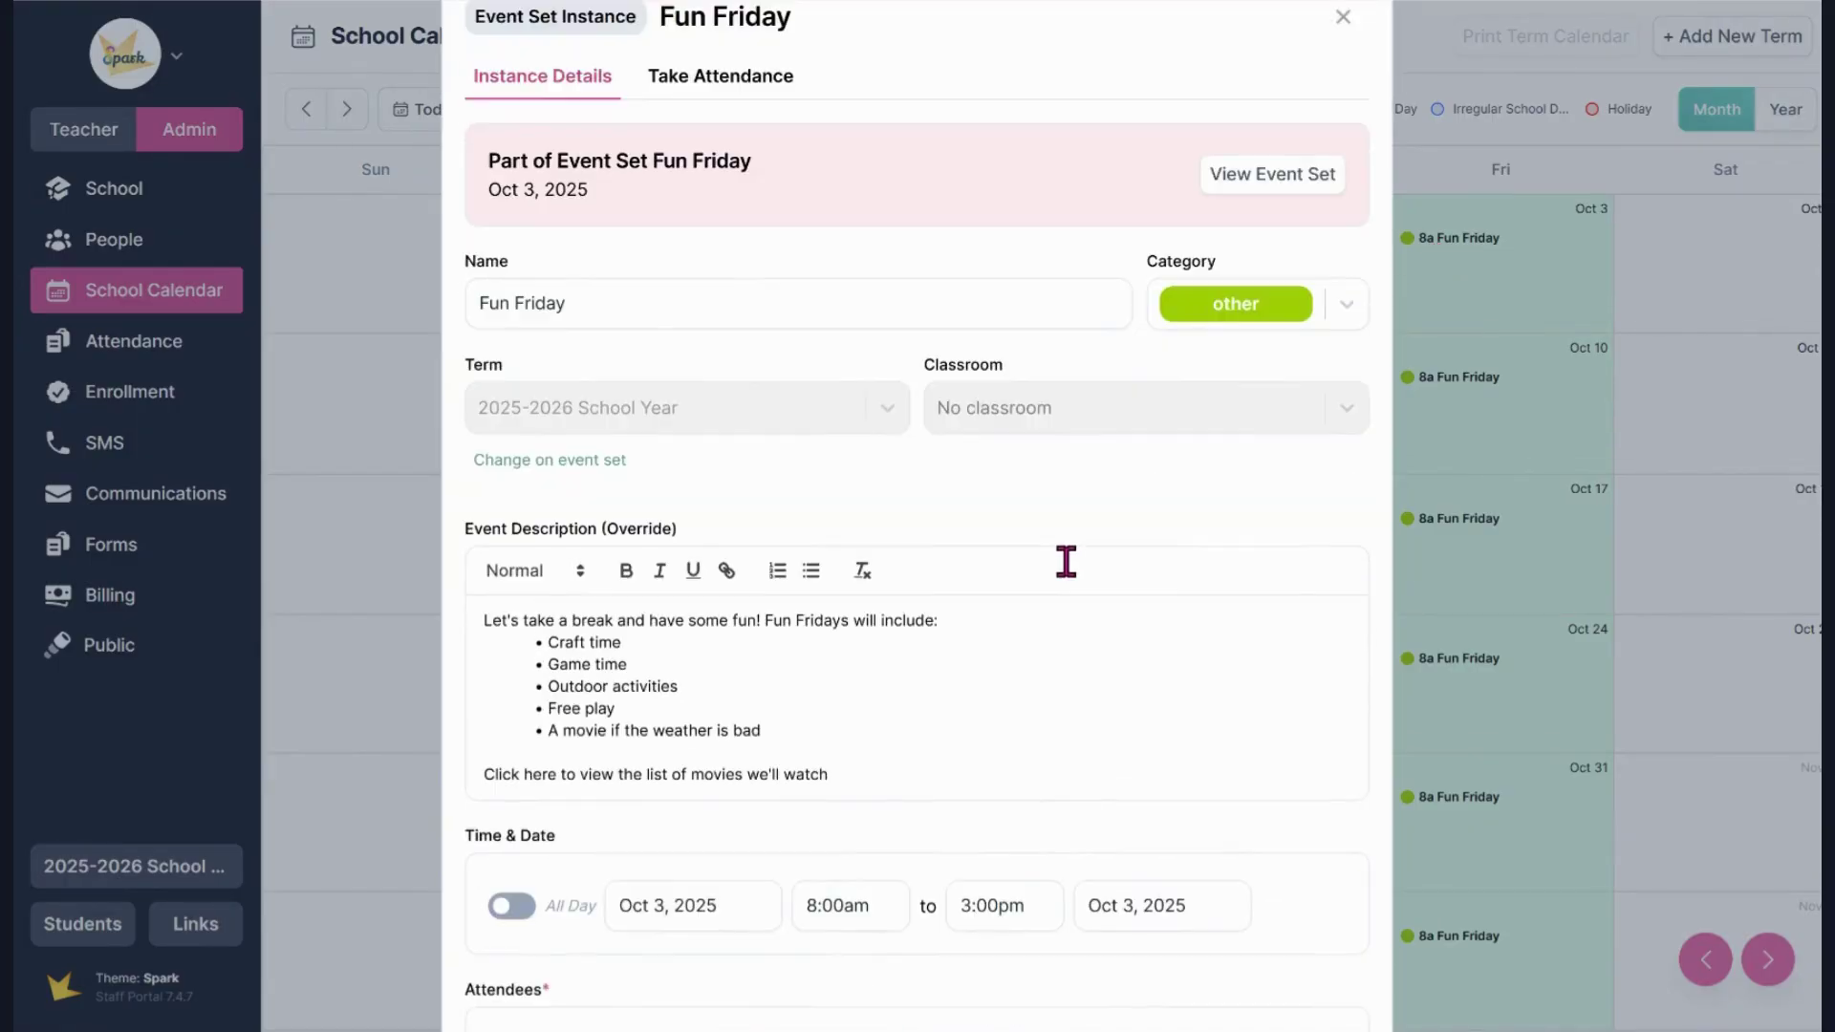
pyautogui.scroll(1, 1064, 561)
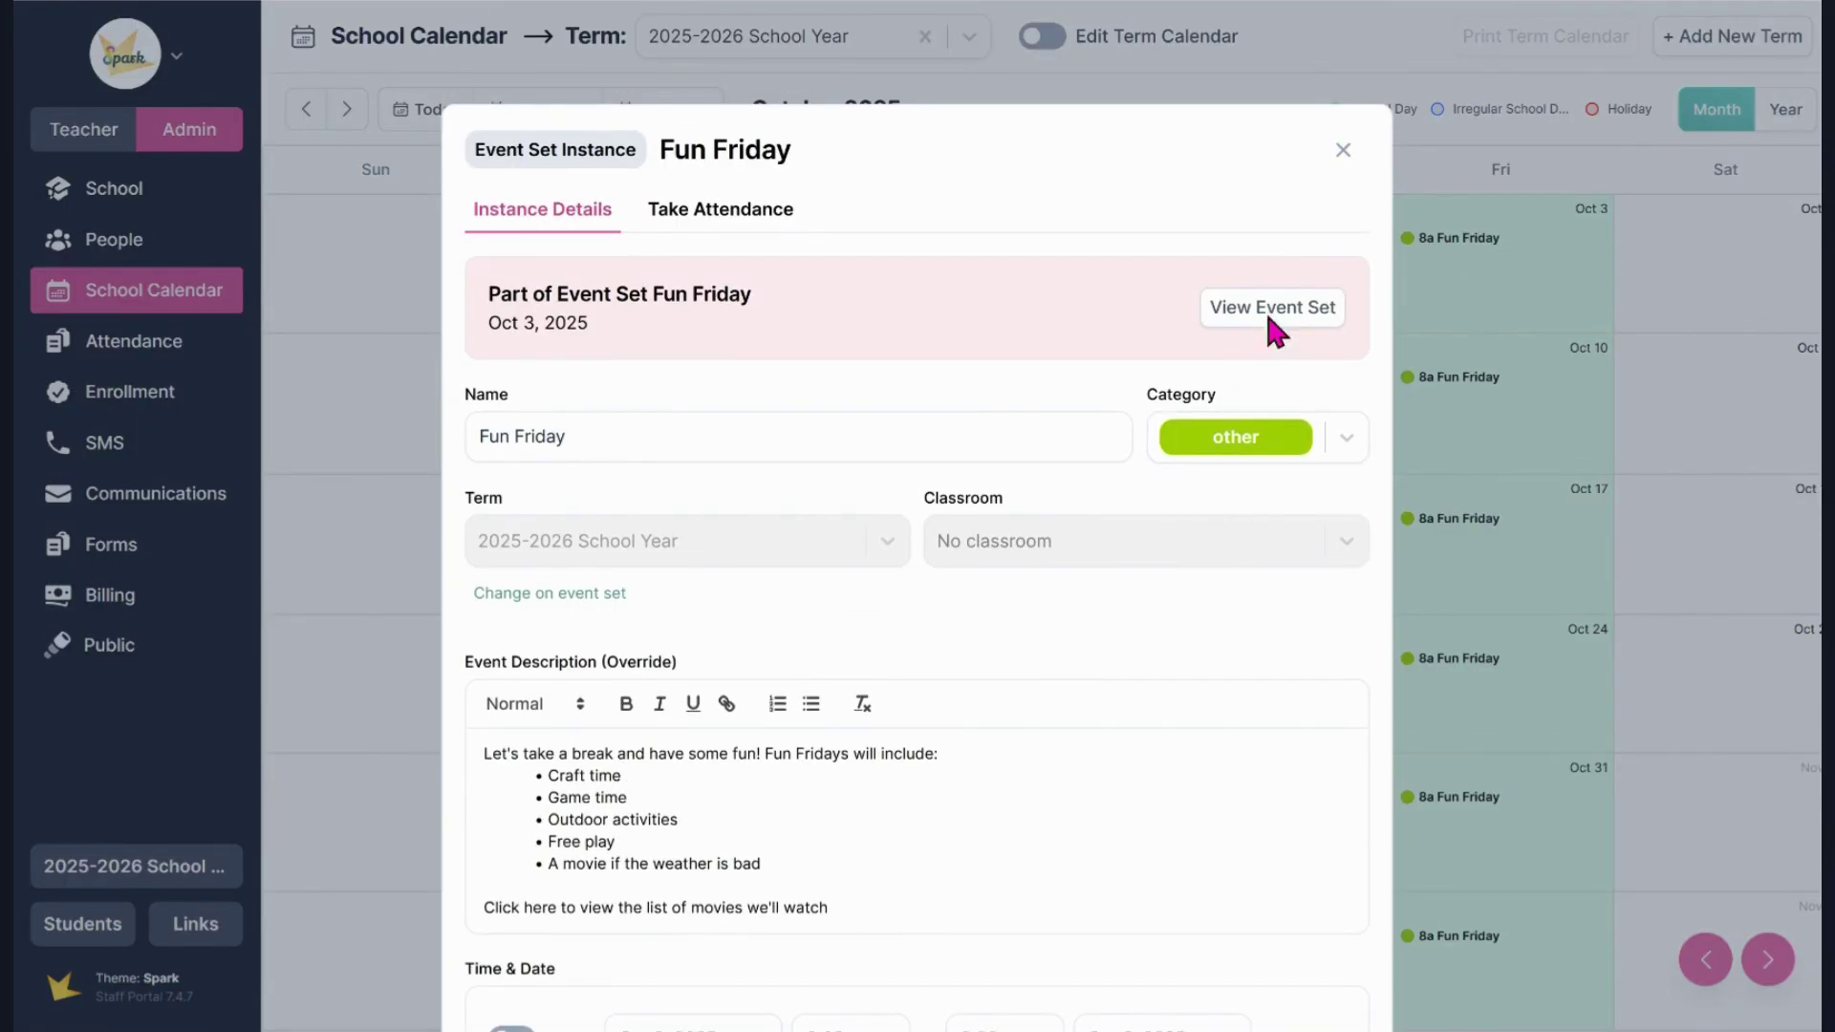
pyautogui.click(1271, 308)
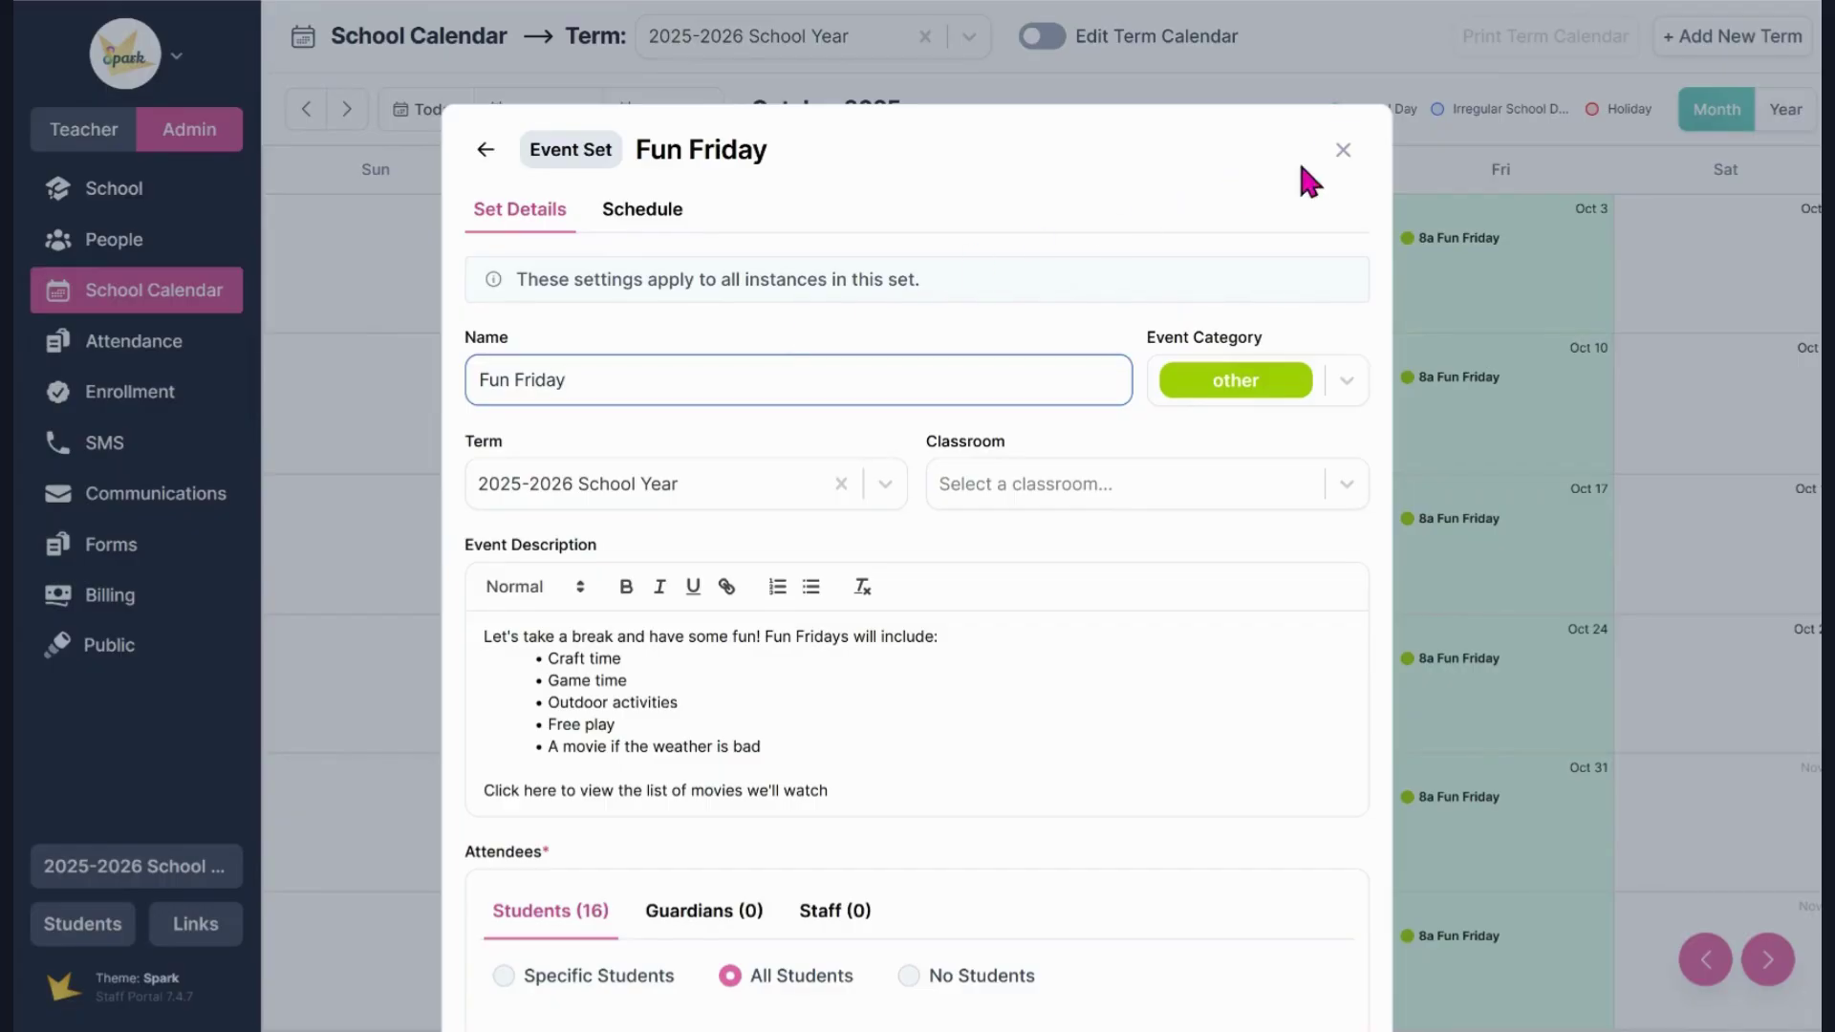
pyautogui.click(1342, 150)
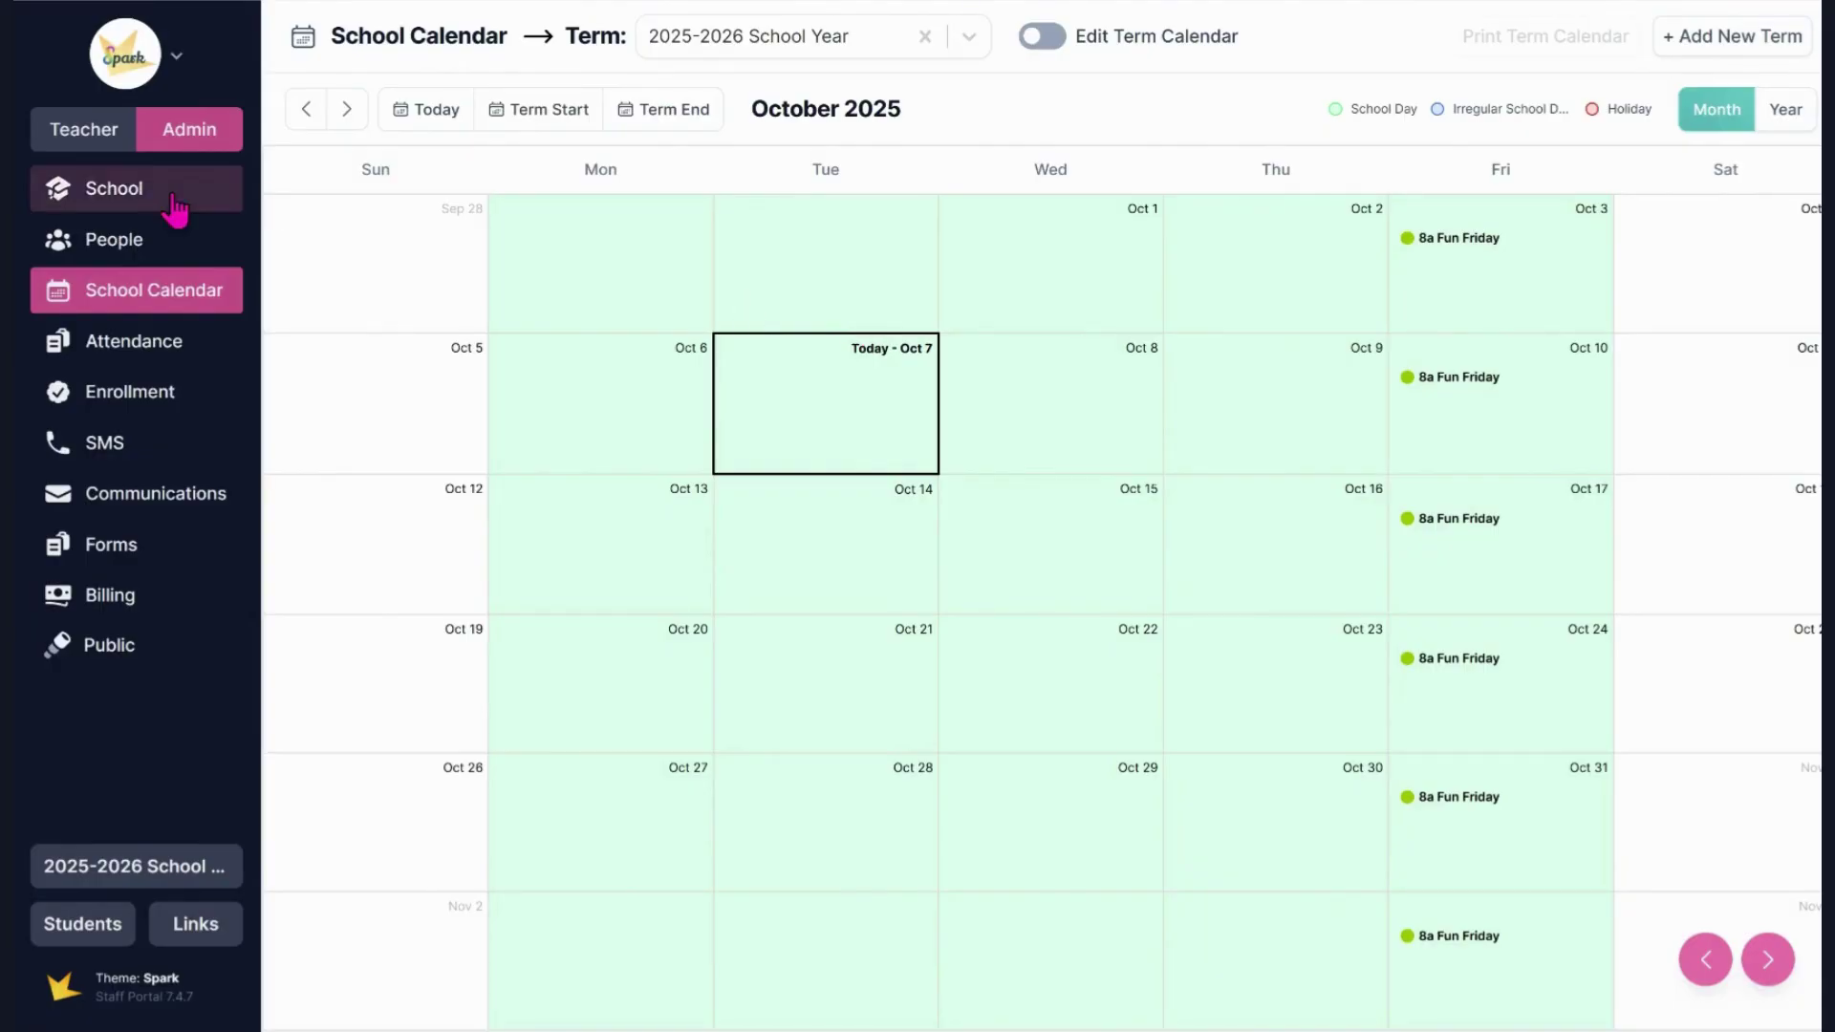
# Step: Switch to the teacher view, open the Student Planner, and check the Friday Enrichment class event on October 10
pyautogui.click(86, 134)
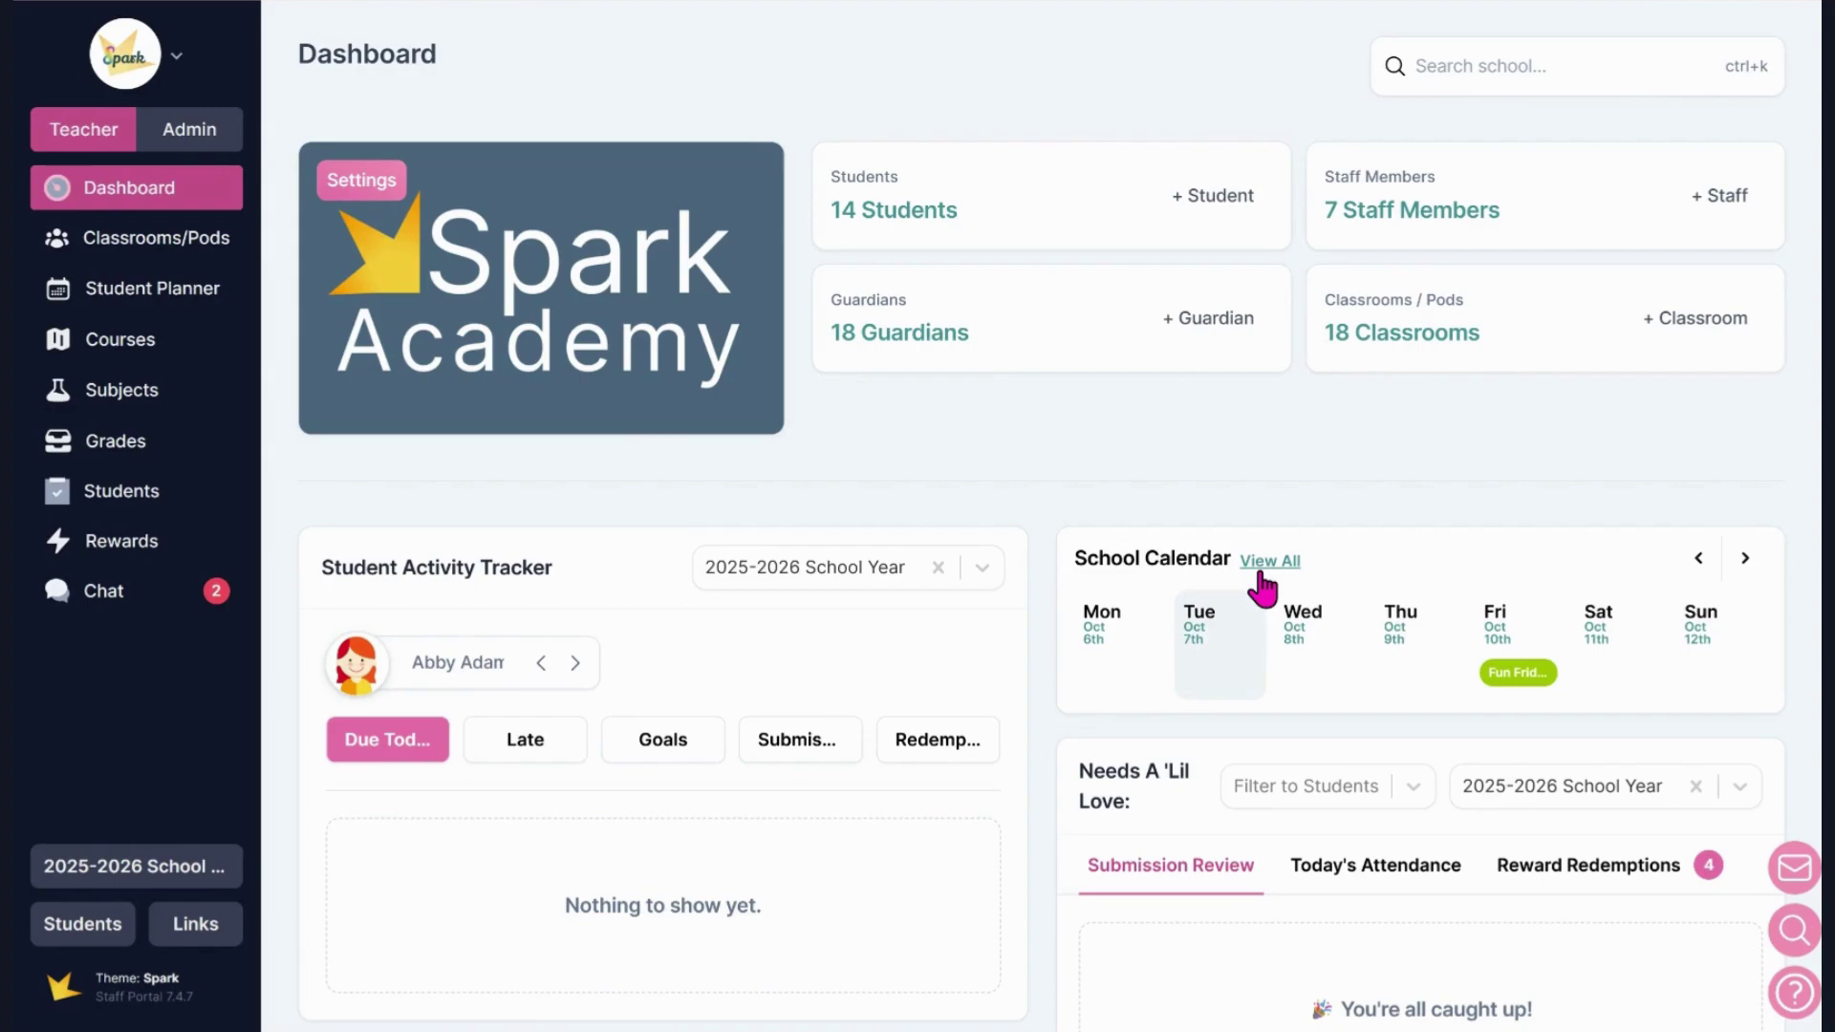
pyautogui.click(153, 291)
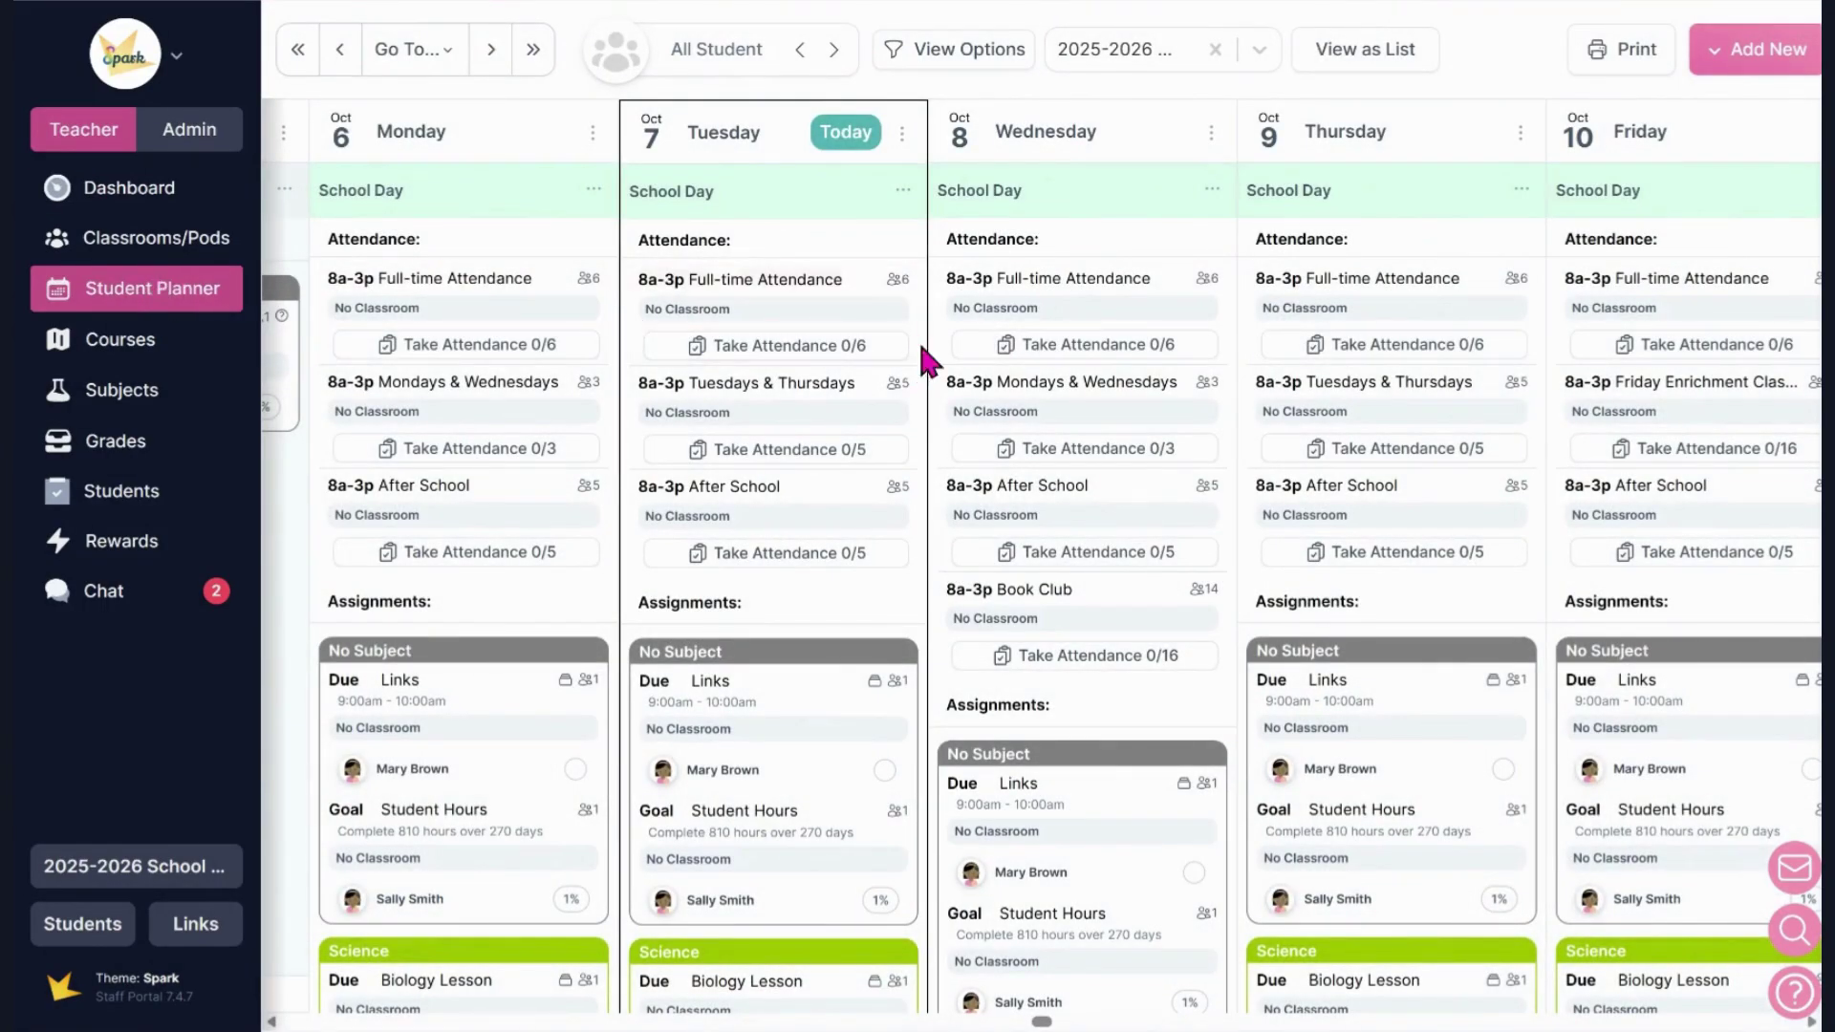
pyautogui.click(1653, 380)
pyautogui.click(1340, 148)
# Step: Open a new event form for Tuesday, October 7 from the Student Planner and review its date, calendar visibility and attendee settings
pyautogui.scroll(-4, 1175, 325)
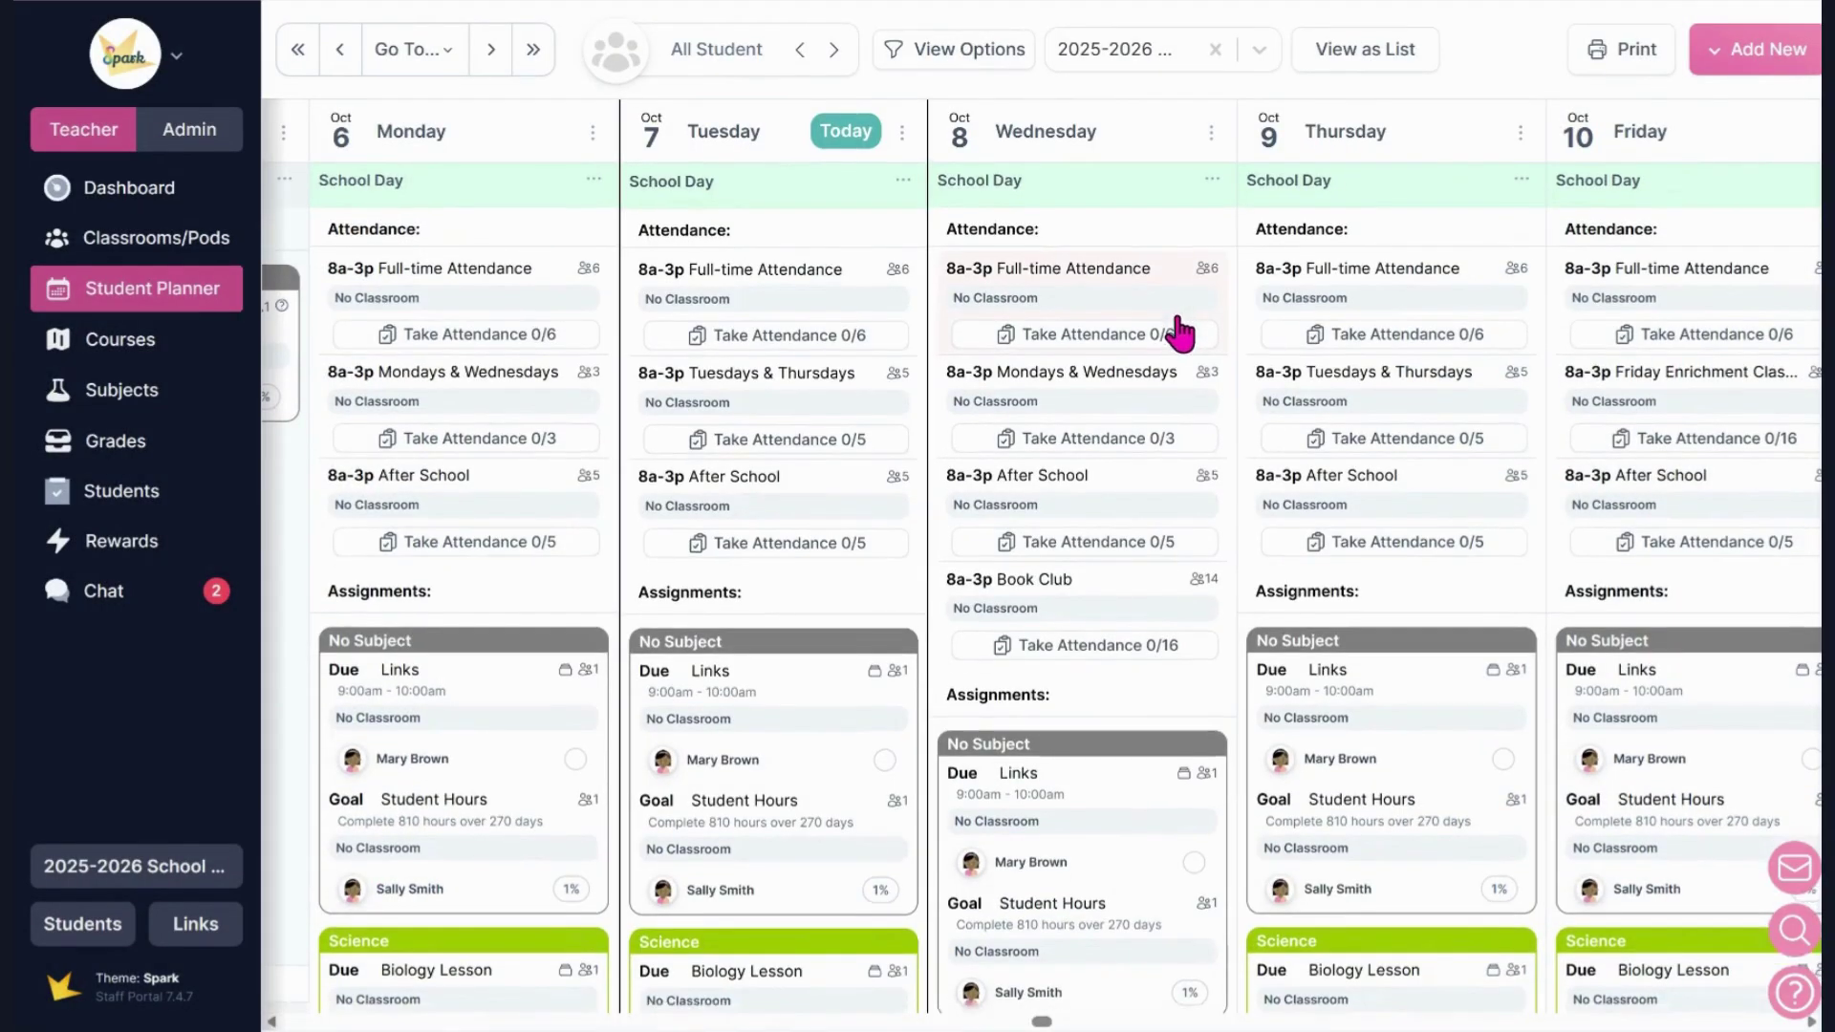
pyautogui.scroll(-10, 1118, 602)
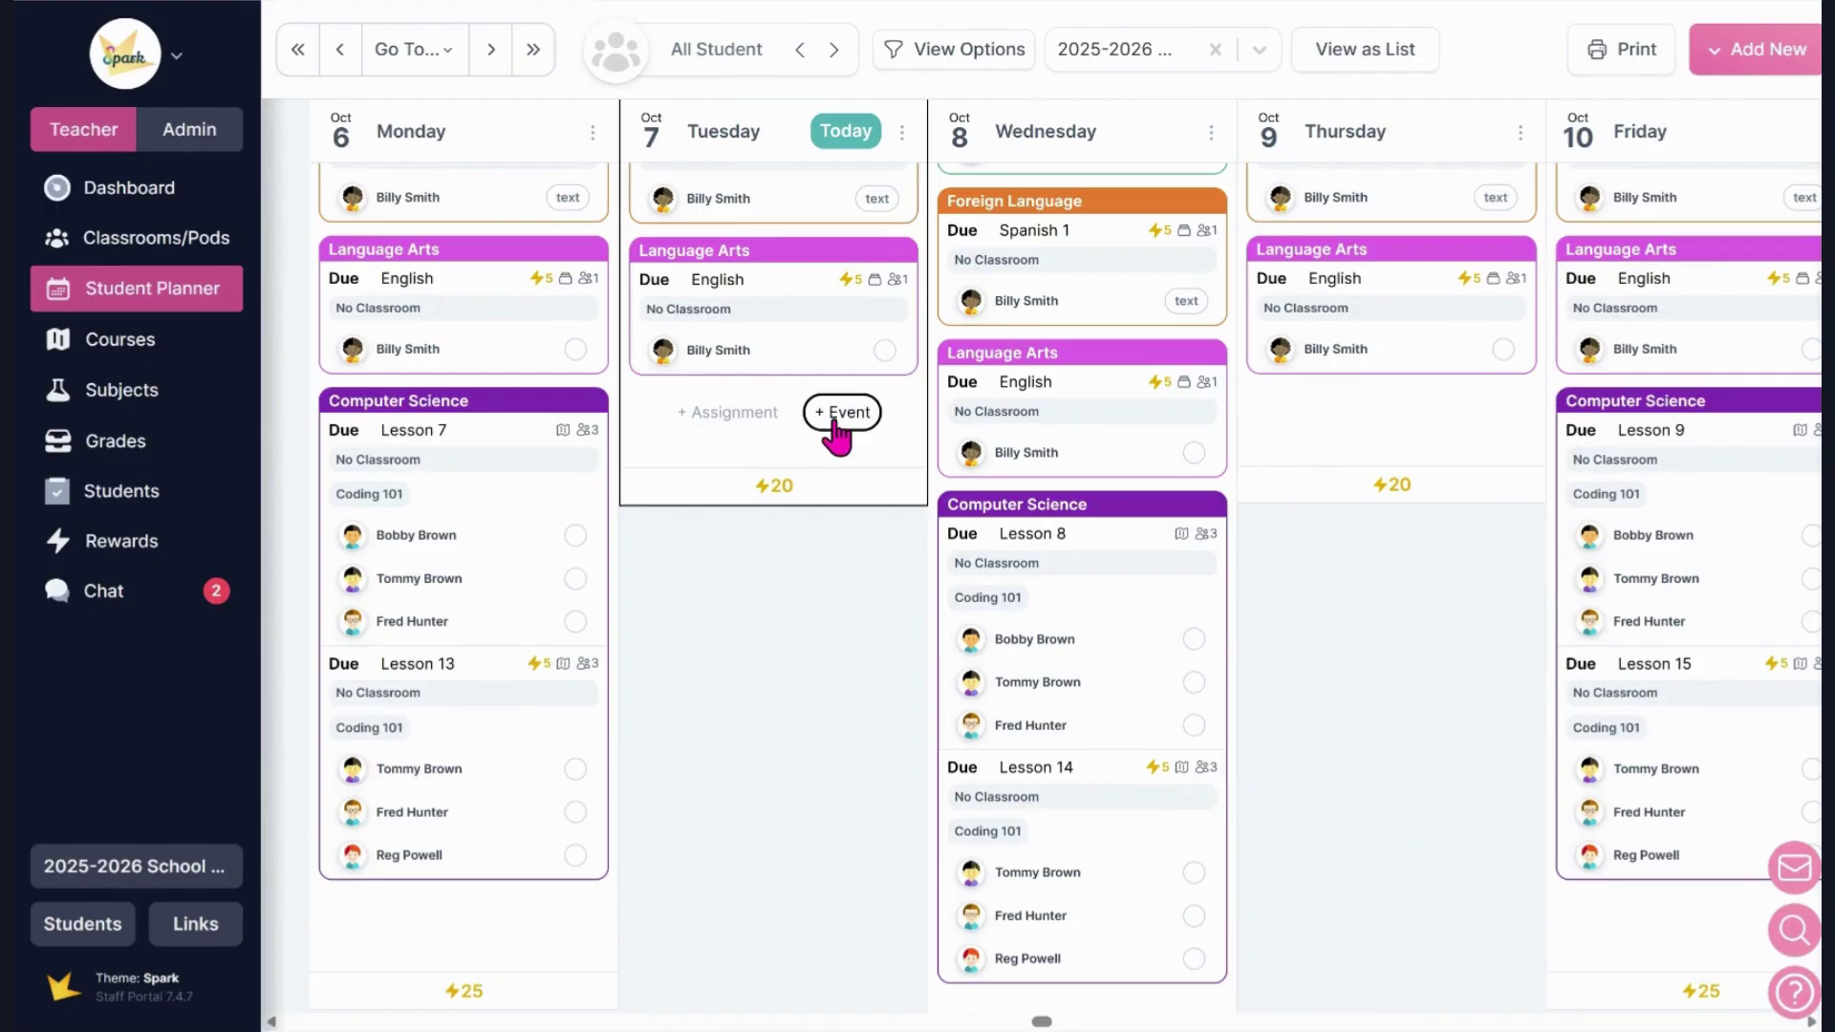
pyautogui.click(835, 421)
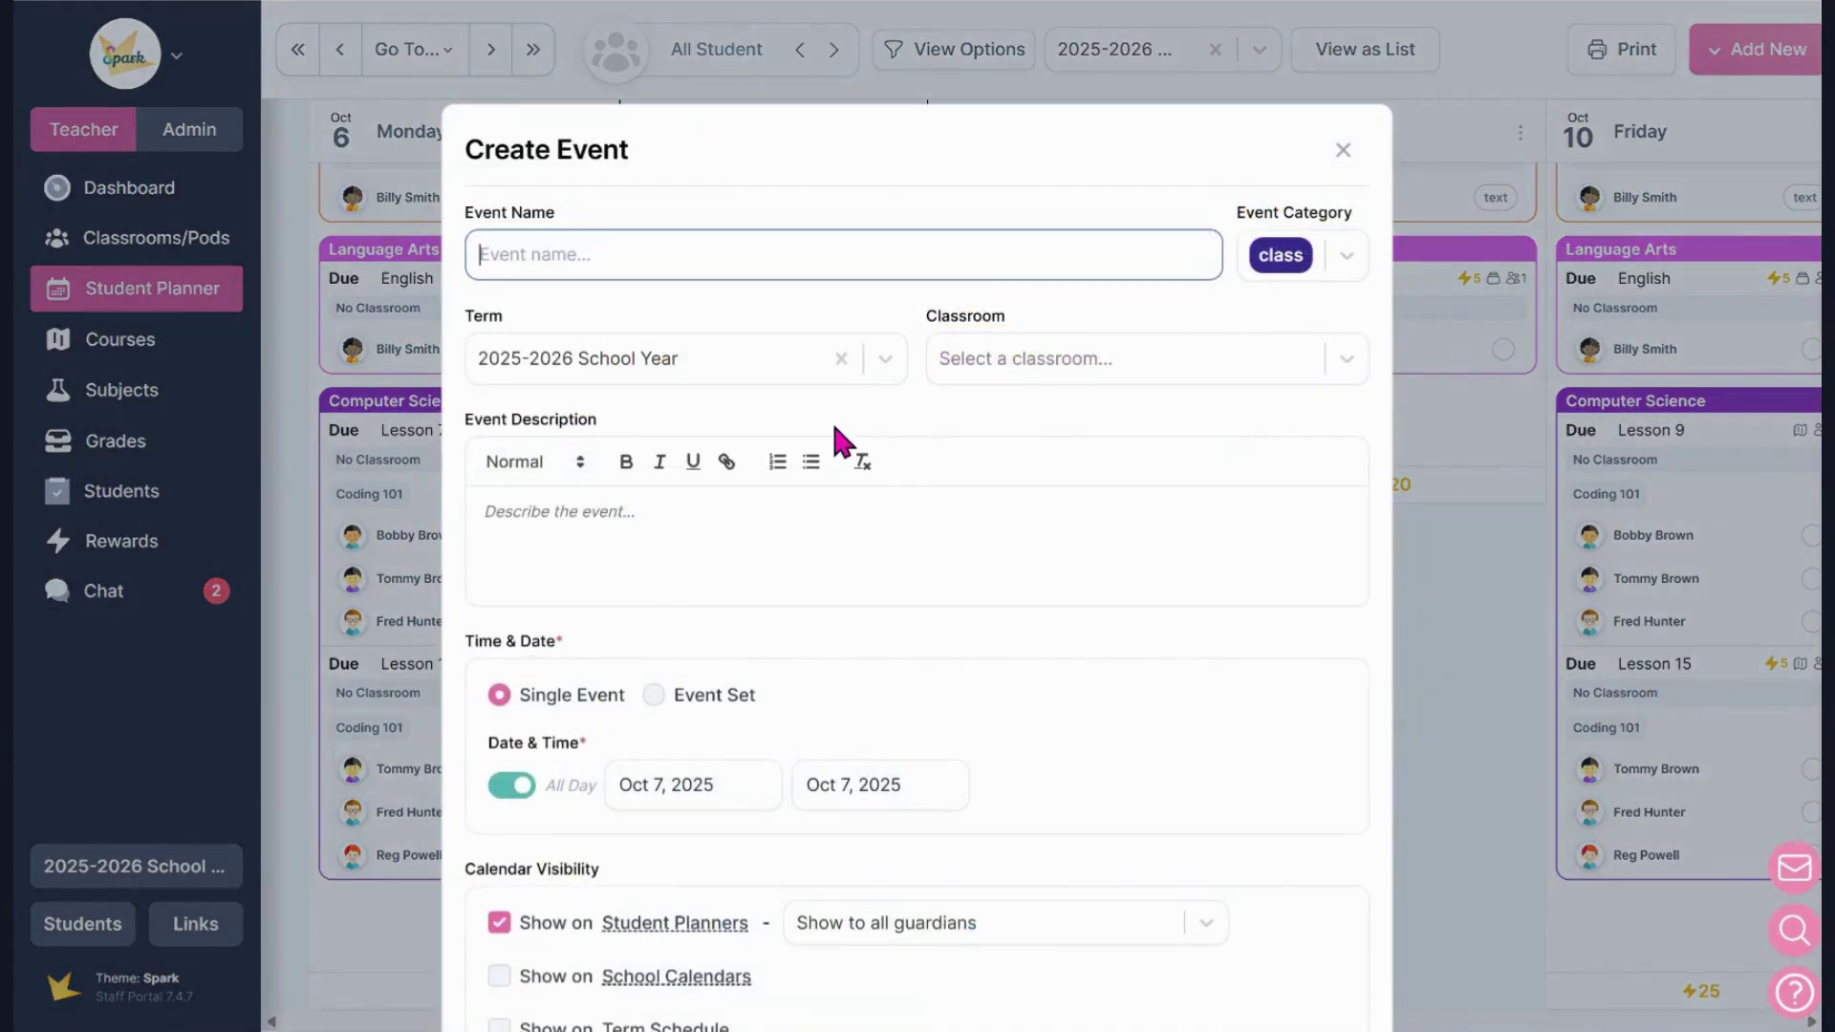
pyautogui.scroll(-4, 830, 420)
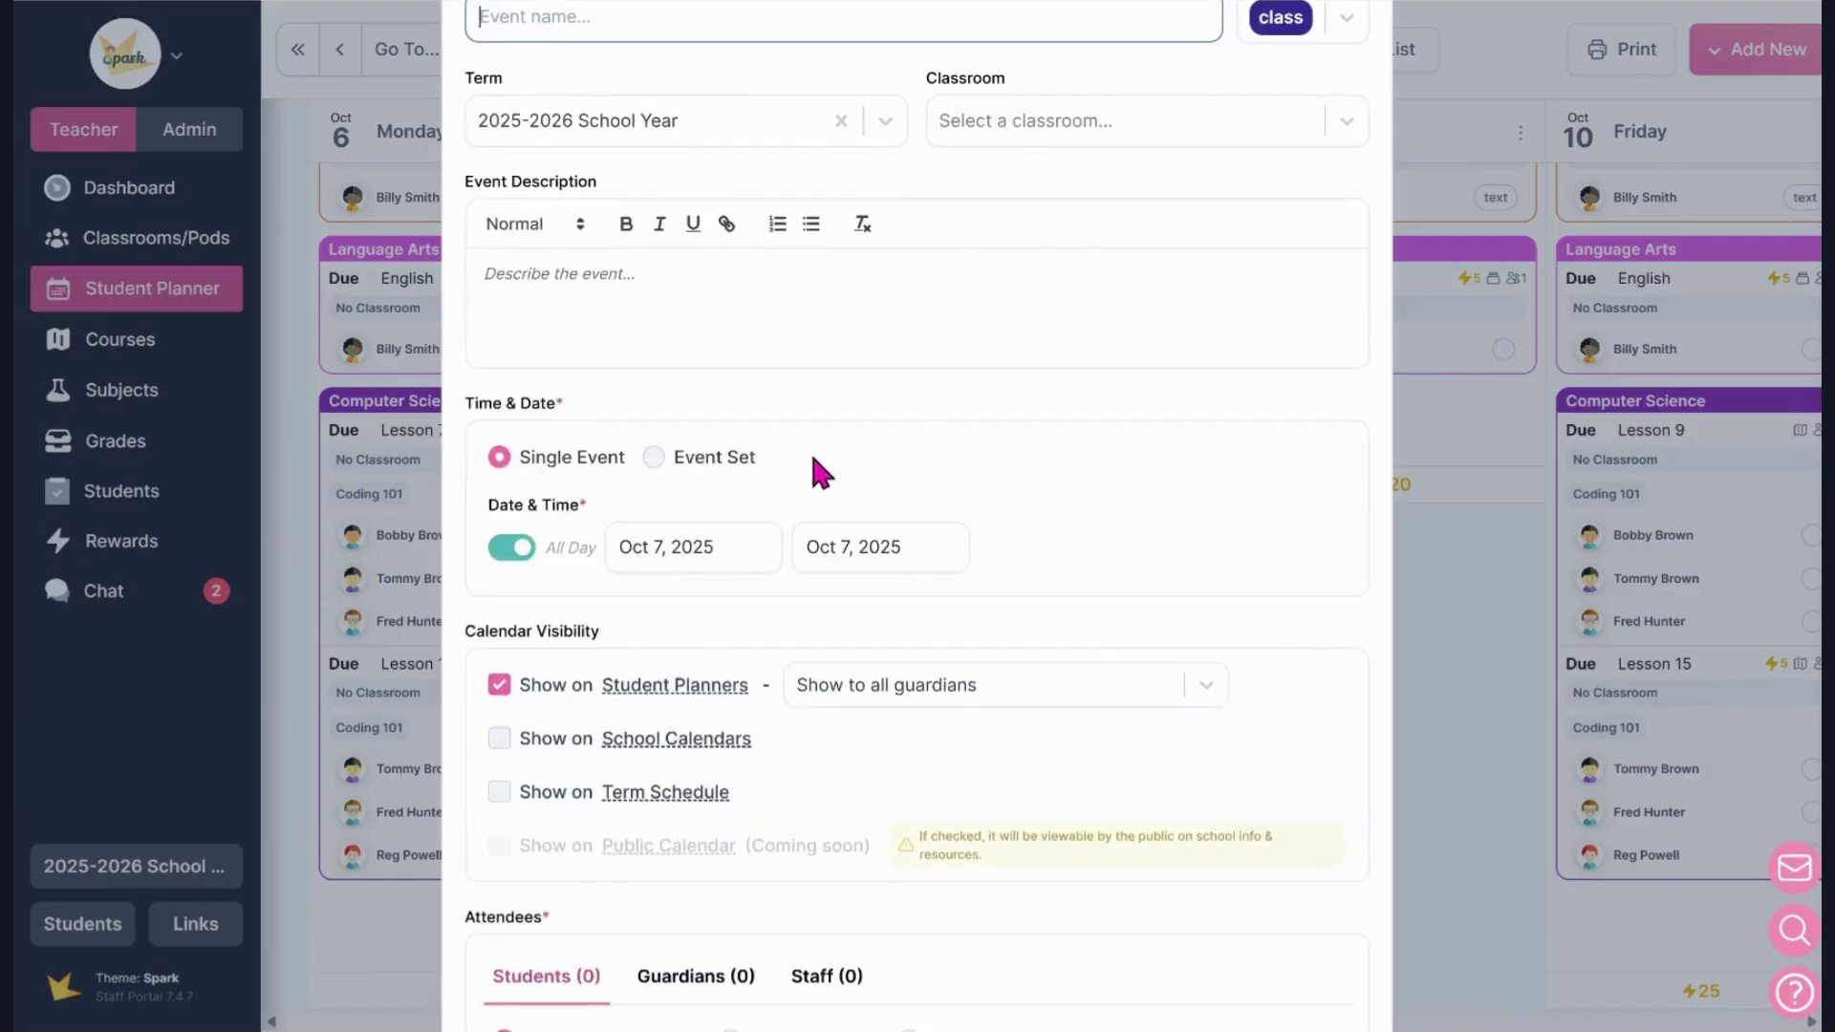
pyautogui.click(498, 620)
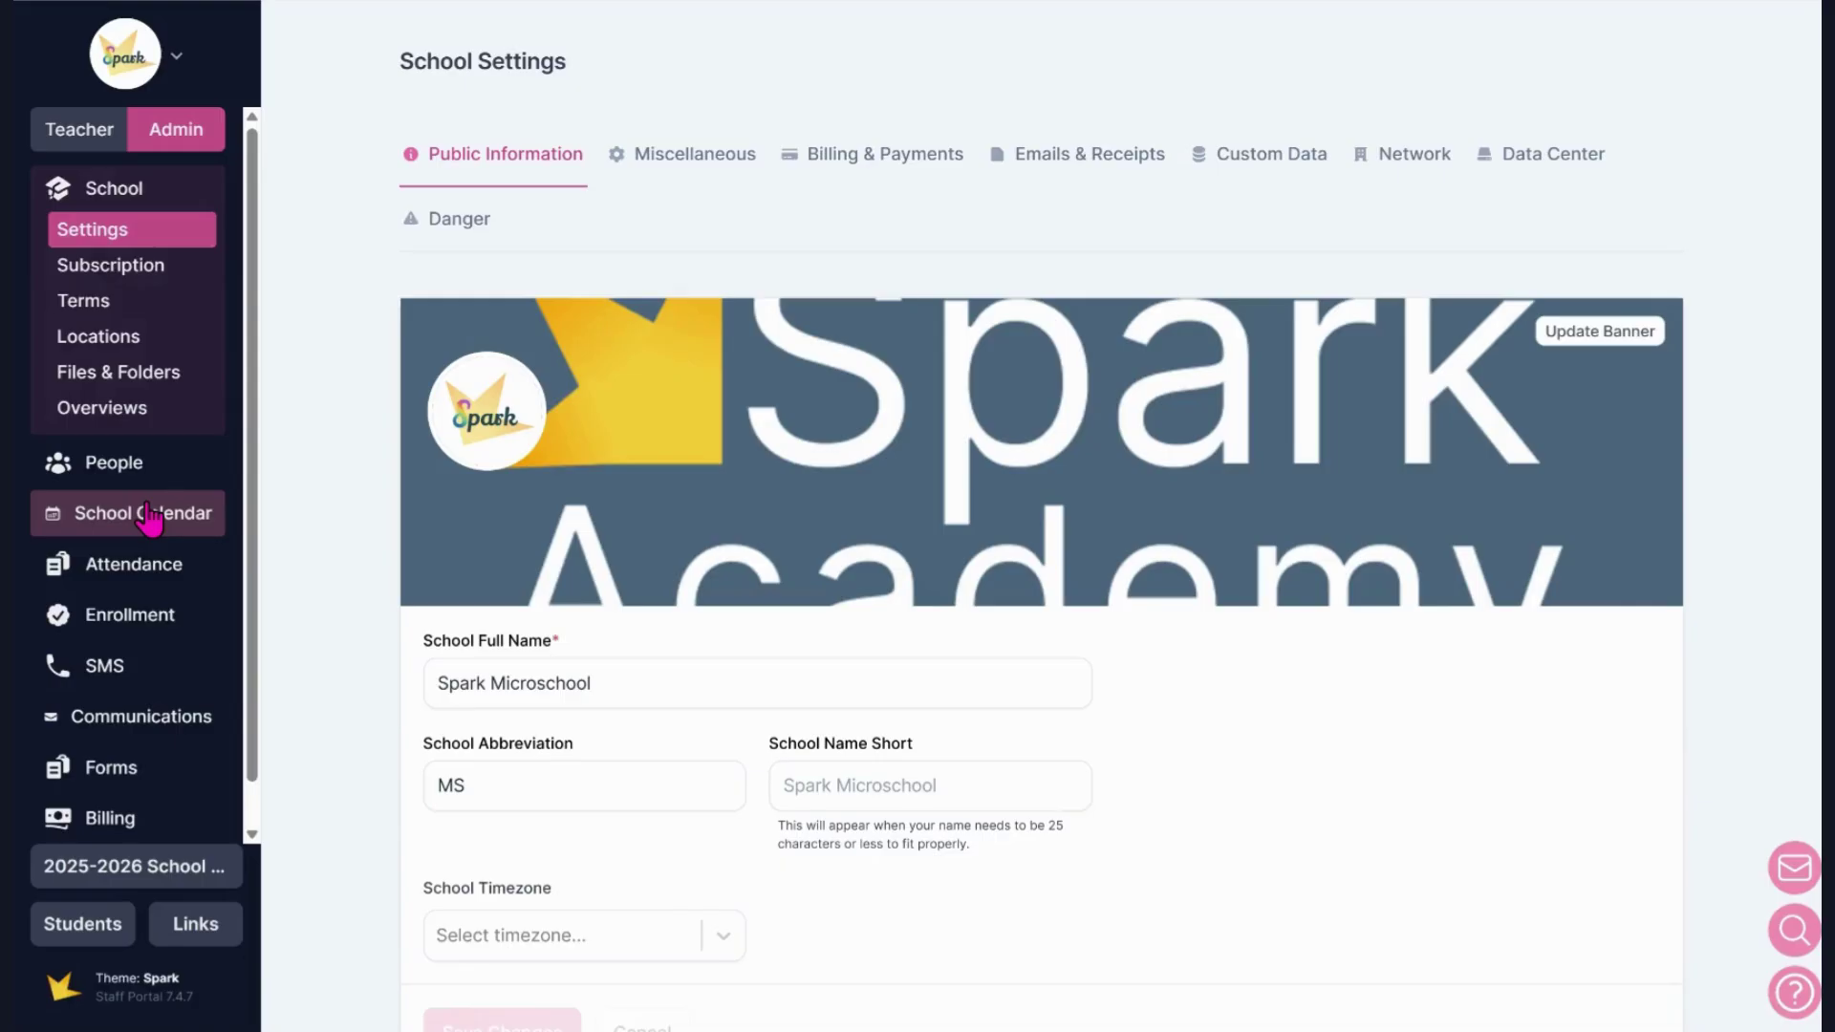
# Step: Open the admin School Calendar, and read the About School Calendar help guide, including its overview and access sections
pyautogui.click(148, 516)
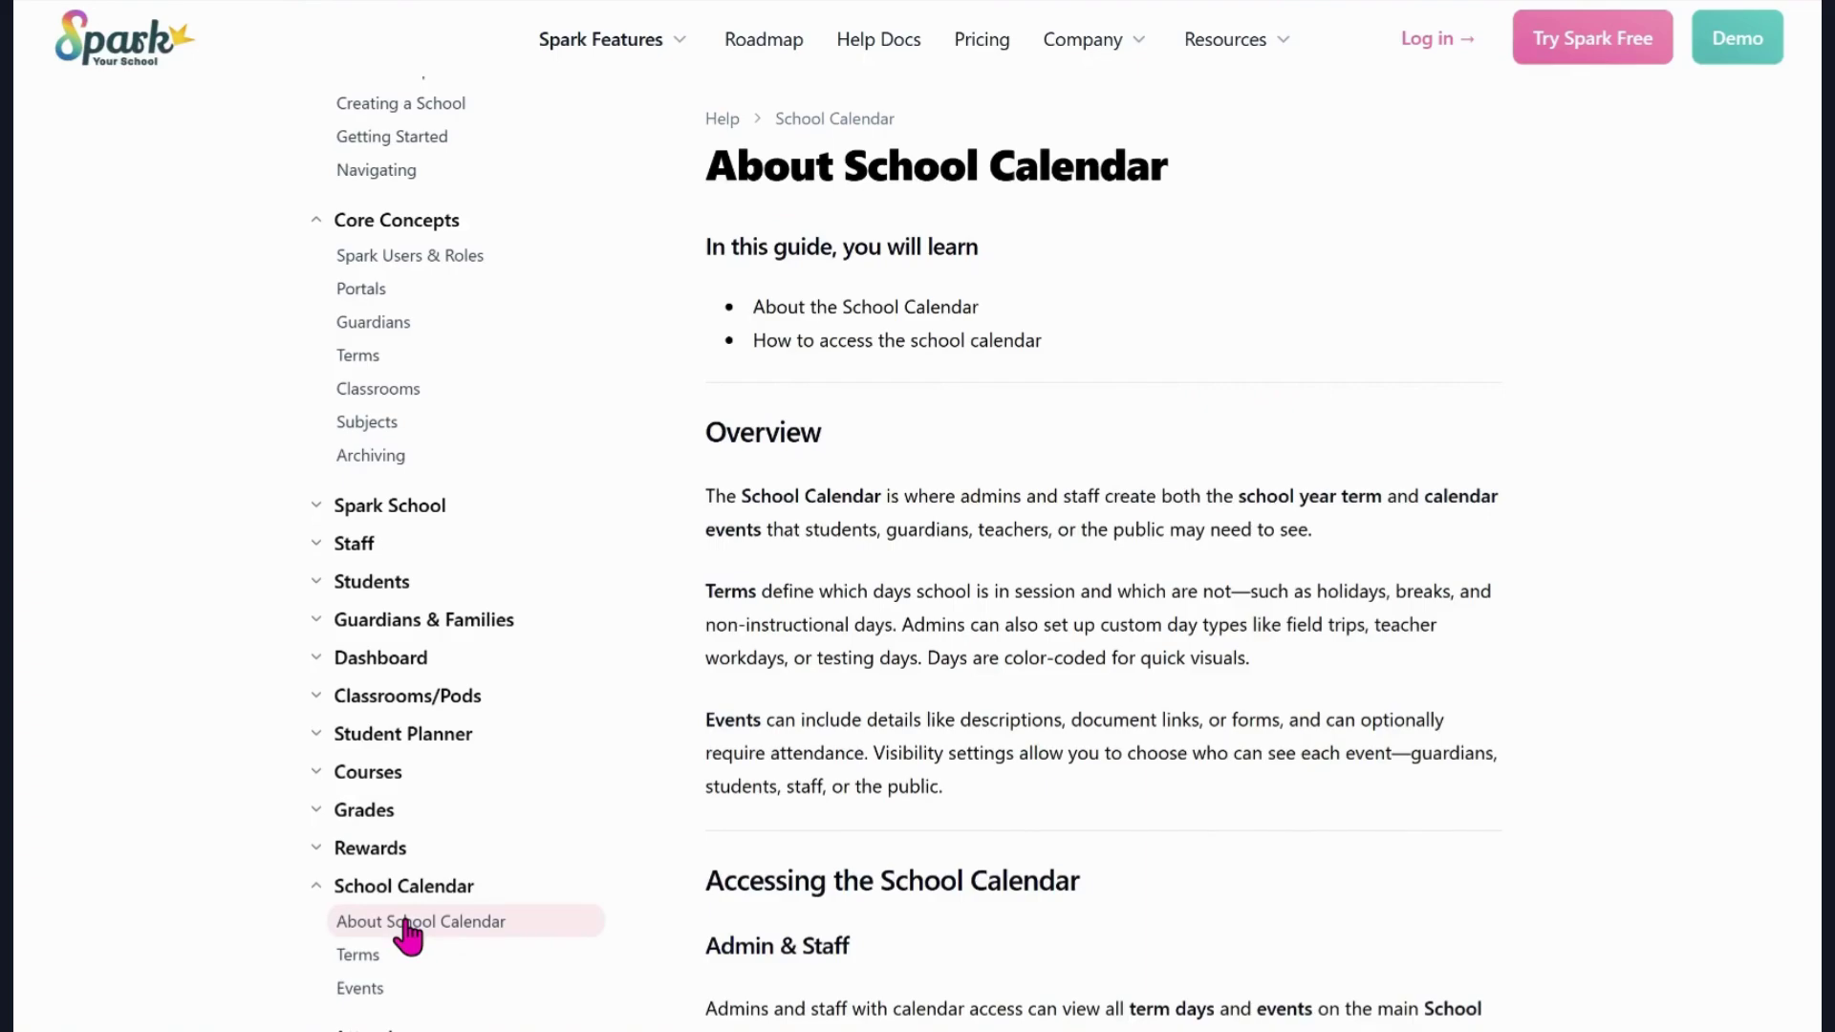
pyautogui.scroll(-3, 1057, 525)
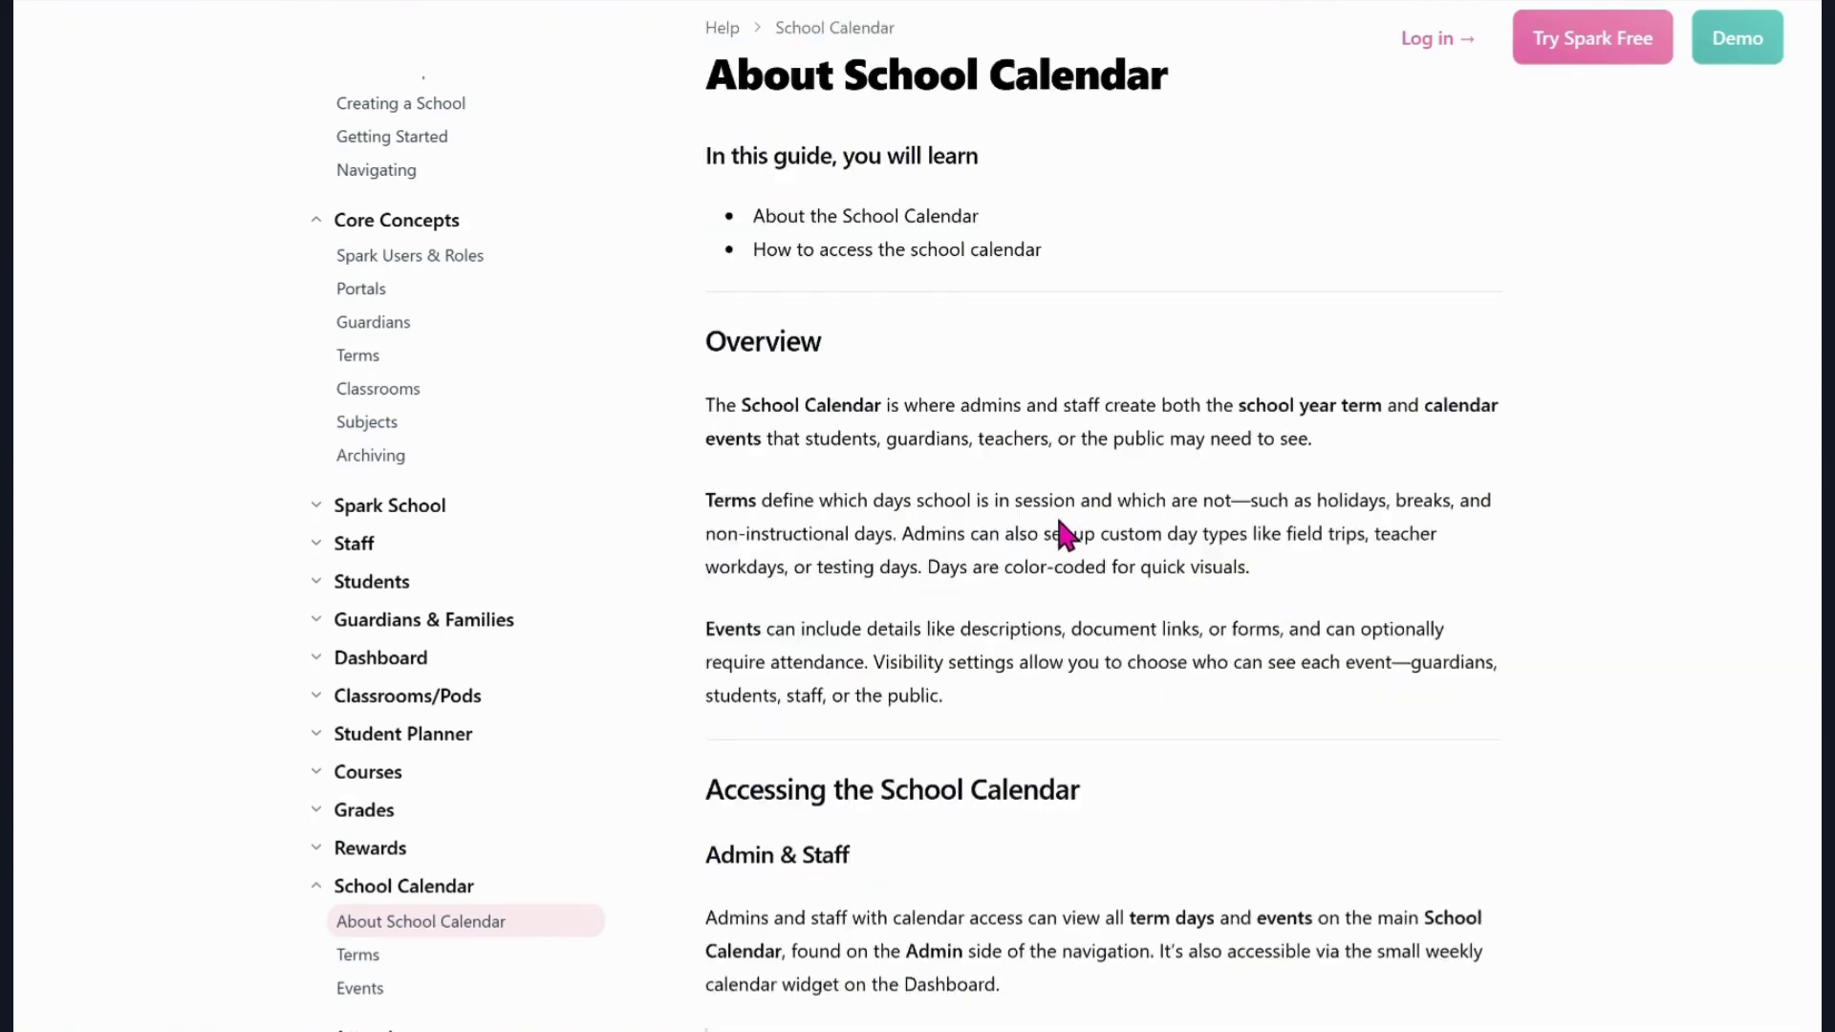
pyautogui.scroll(-5, 1059, 523)
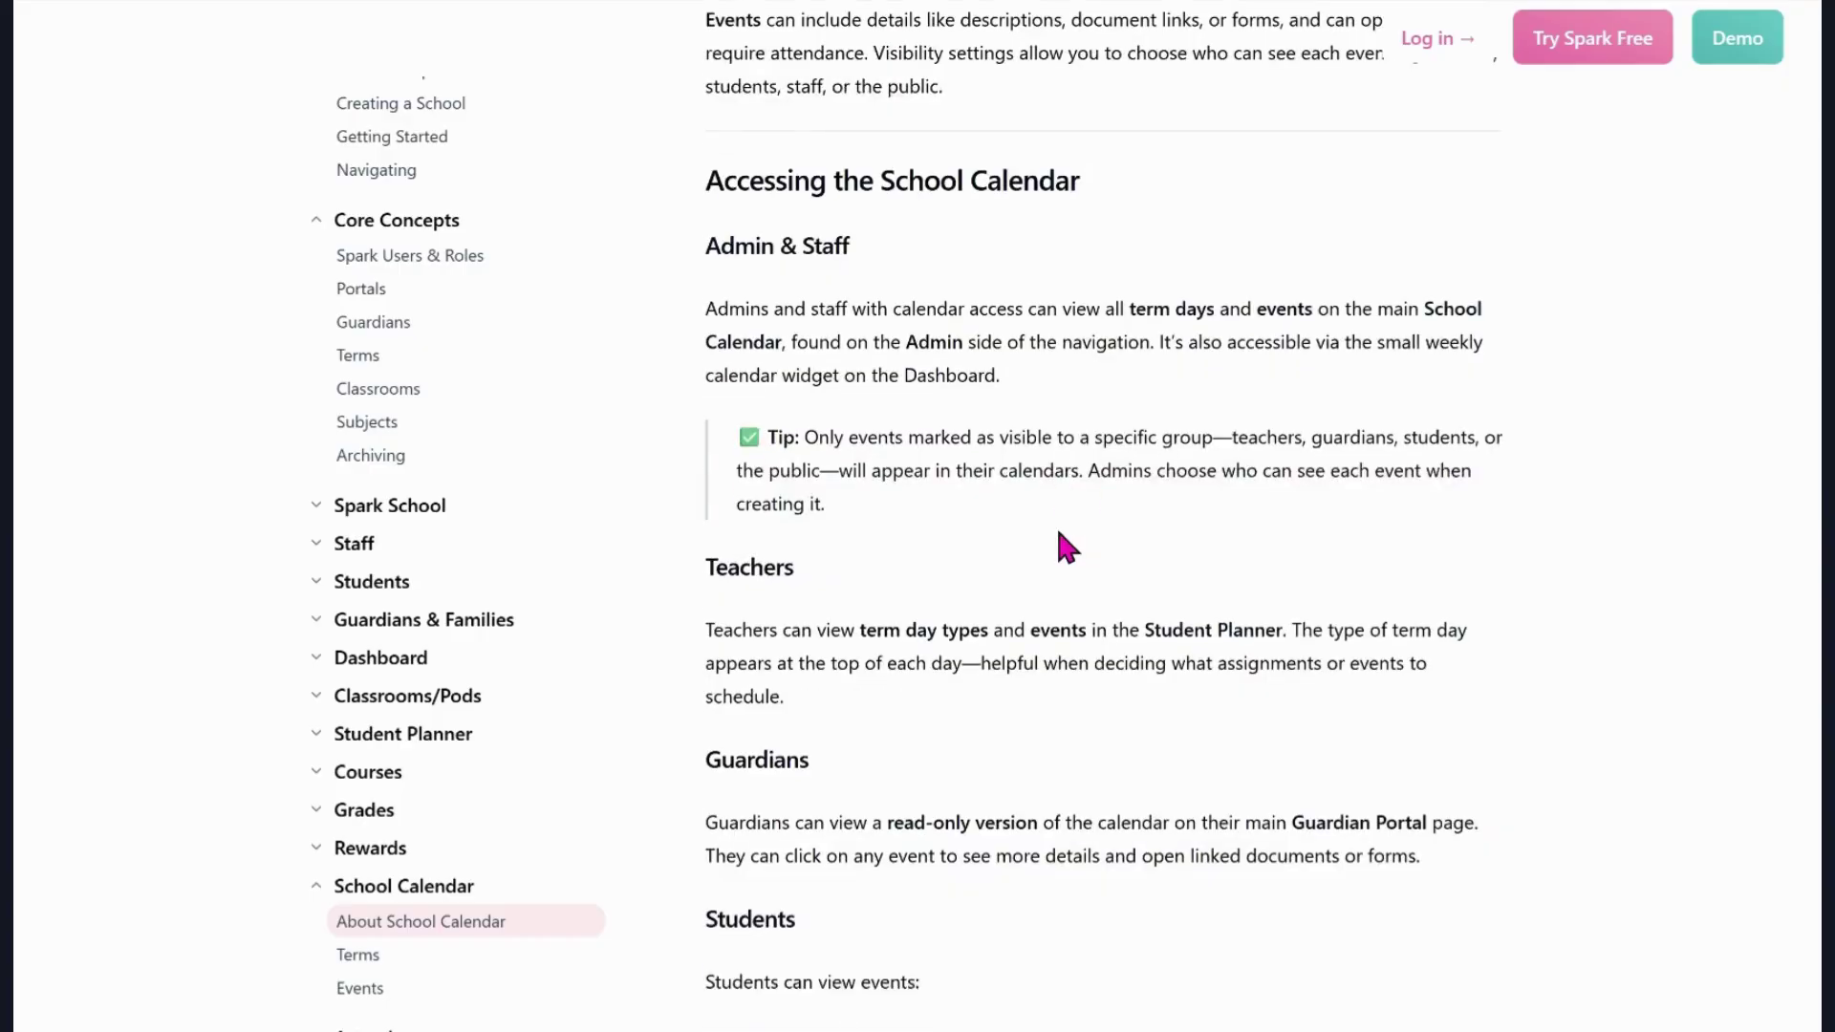
pyautogui.scroll(-1, 1051, 535)
pyautogui.scroll(8, 1045, 532)
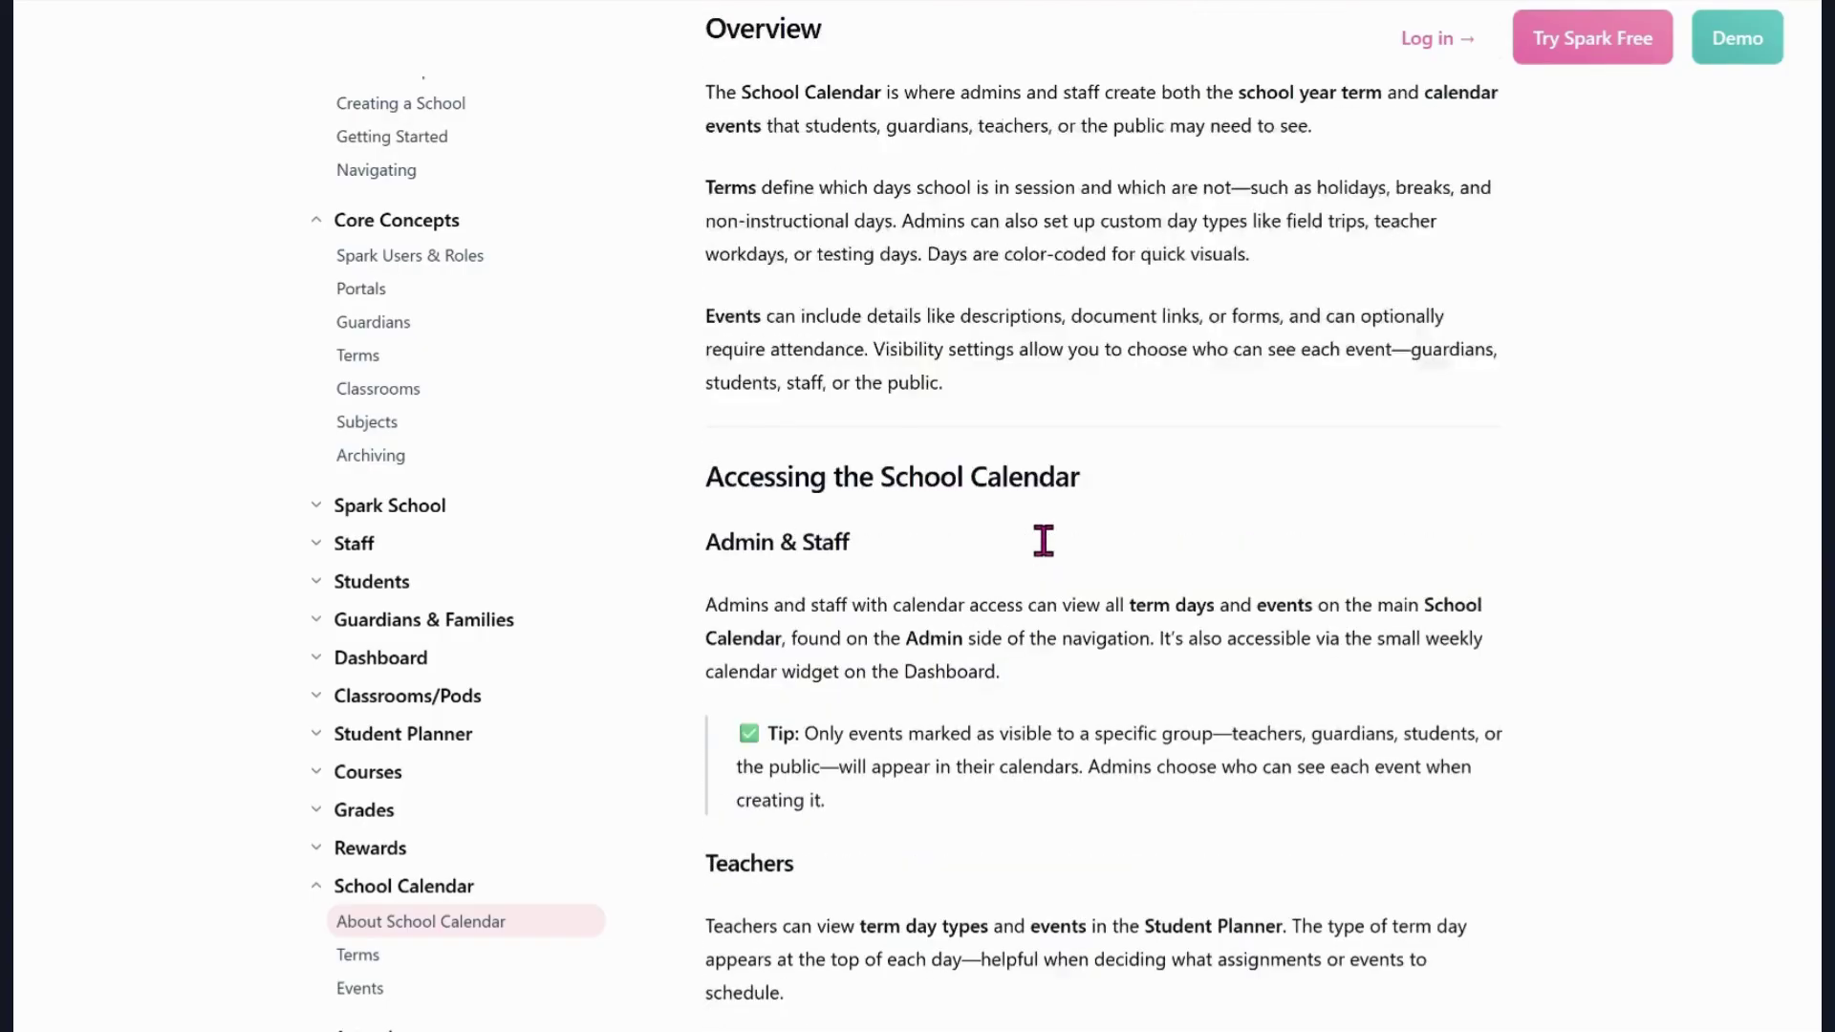